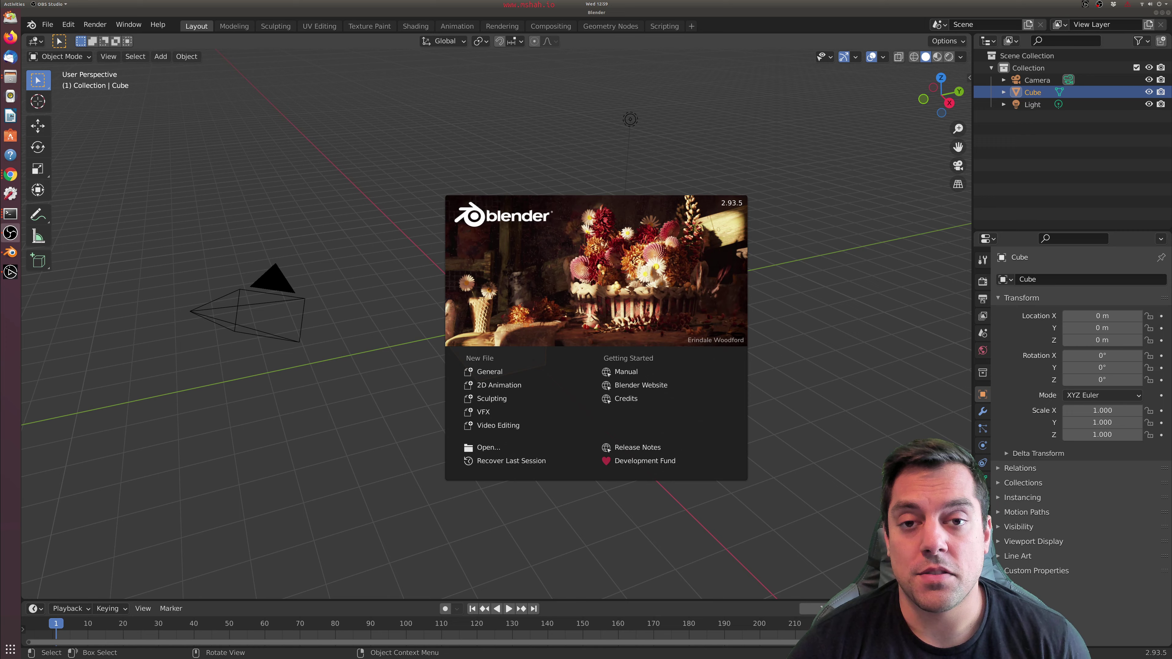
Dismiss the splash screen and view the default cube from several angles and distances.
{"action": "left_click", "coordinate": [833, 317]}
{"action": "middle_click_drag", "start_coordinate": [485, 251], "coordinate": [622, 282]}
{"action": "middle_click_drag", "start_coordinate": [690, 218], "coordinate": [582, 287]}
{"action": "scroll", "coordinate": [495, 297], "scroll_direction": "down", "scroll_amount": 8}
{"action": "scroll", "coordinate": [586, 314], "scroll_direction": "up", "scroll_amount": 8}
{"action": "middle_click_drag", "start_coordinate": [595, 351], "coordinate": [574, 332]}
Try moving the default cube freely in the scene, and undo the move.
{"action": "key", "text": "g"}
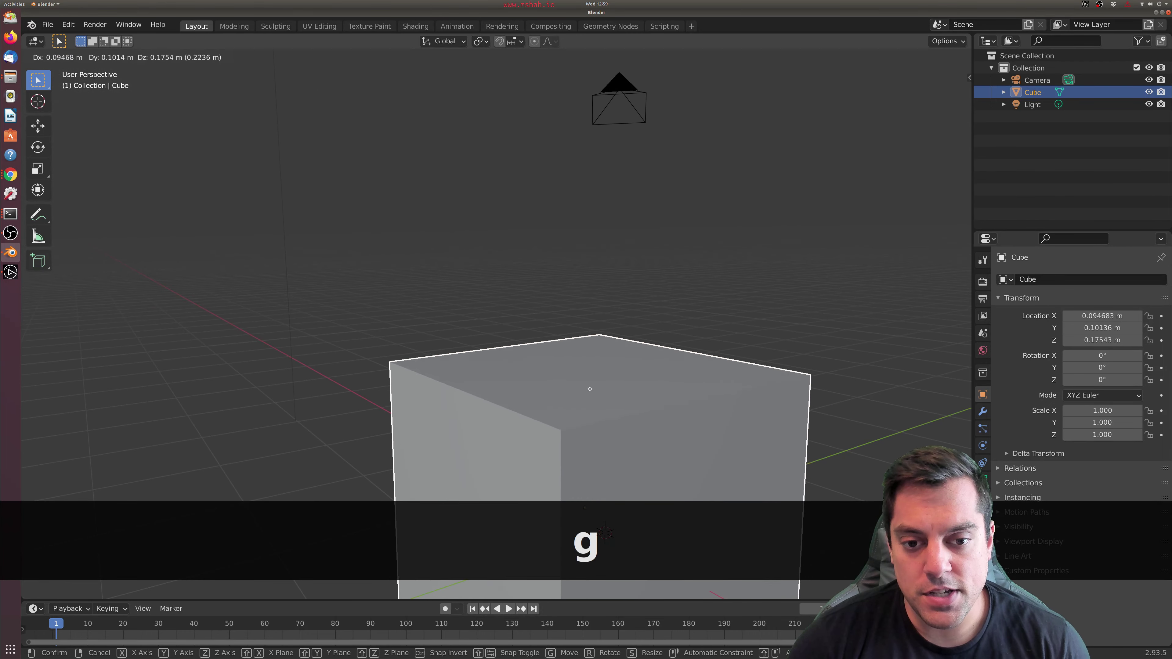
{"action": "left_click", "coordinate": [575, 305]}
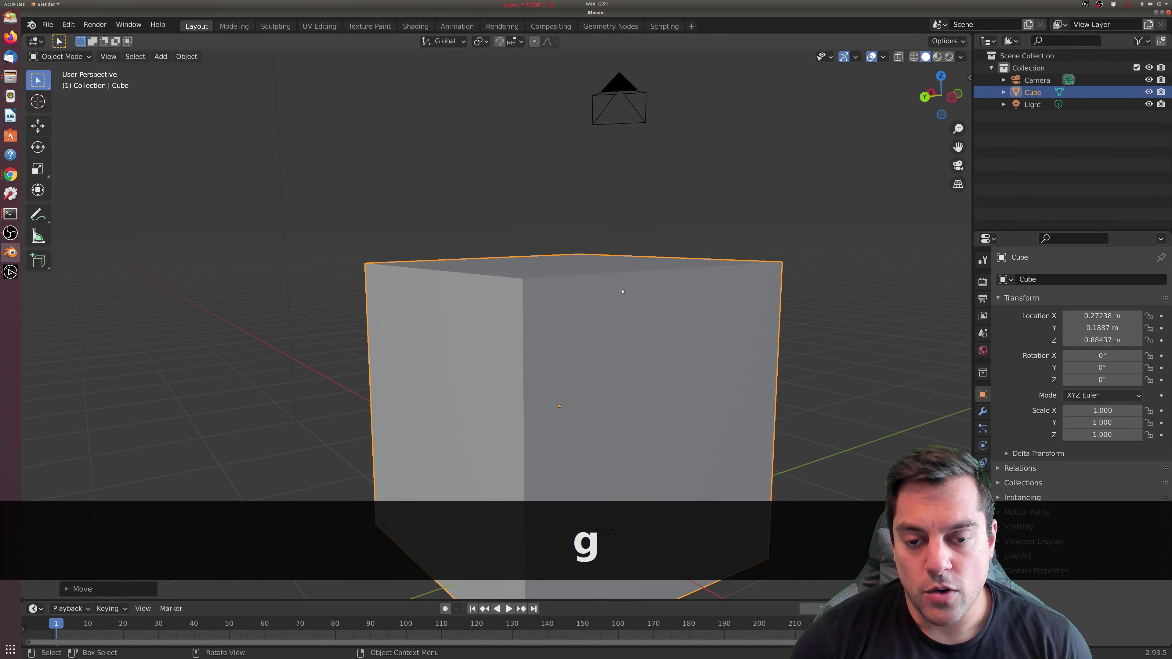
{"action": "key", "text": "ctrl+z"}
{"action": "scroll", "coordinate": [622, 295], "scroll_direction": "down", "scroll_amount": 8}
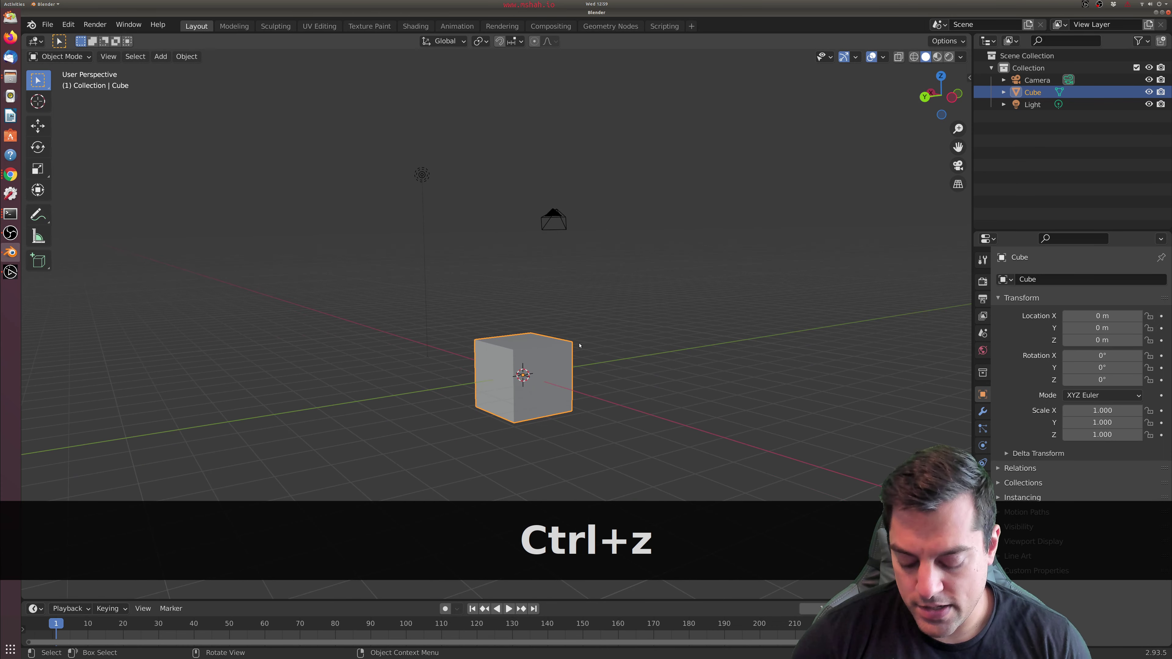
{"action": "key", "text": "x"}
{"action": "key", "text": "Escape"}
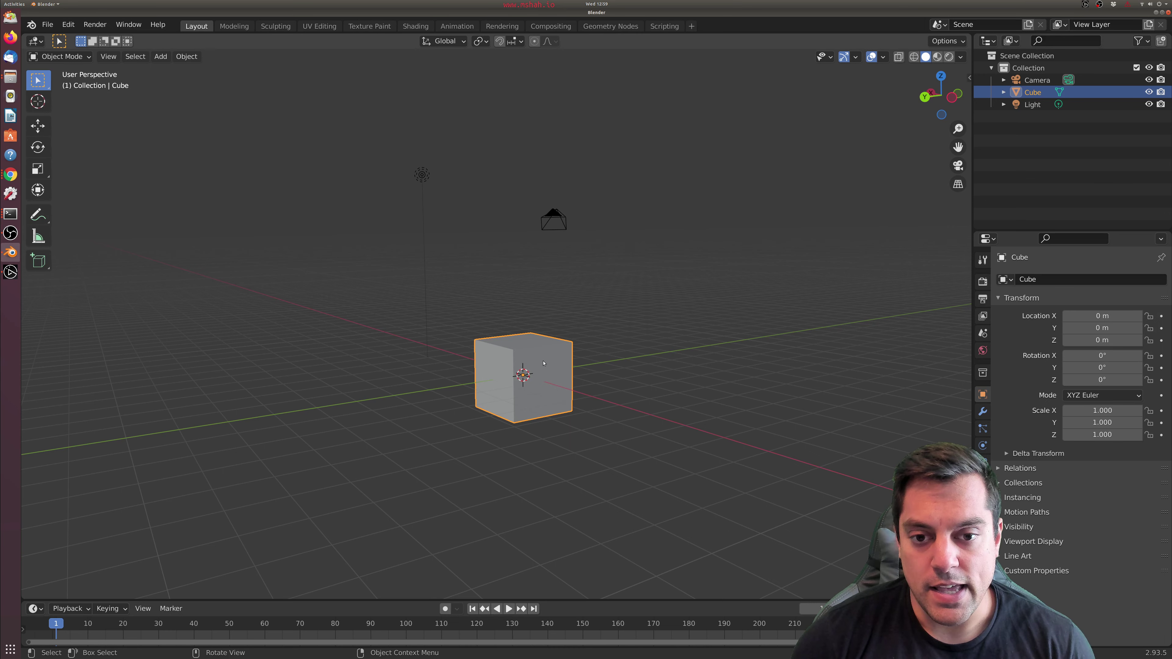
{"action": "key", "text": "Tab"}
{"action": "key", "text": "Tab"}
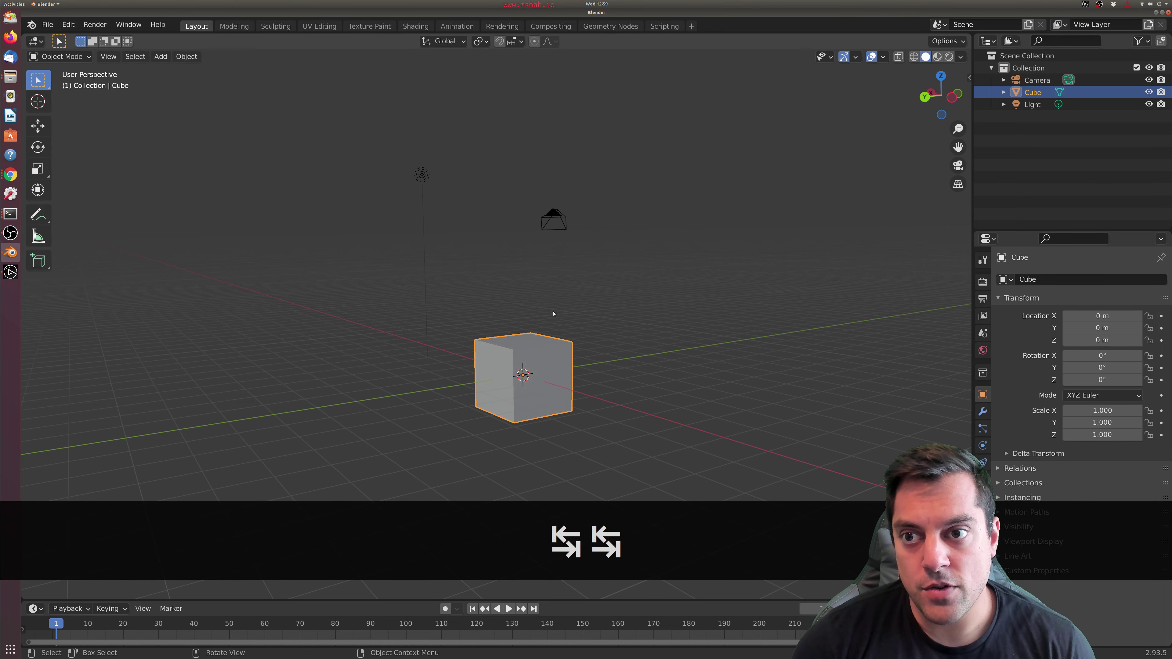
{"action": "key", "text": "1"}
{"action": "key", "text": "2"}
{"action": "key", "text": "3"}
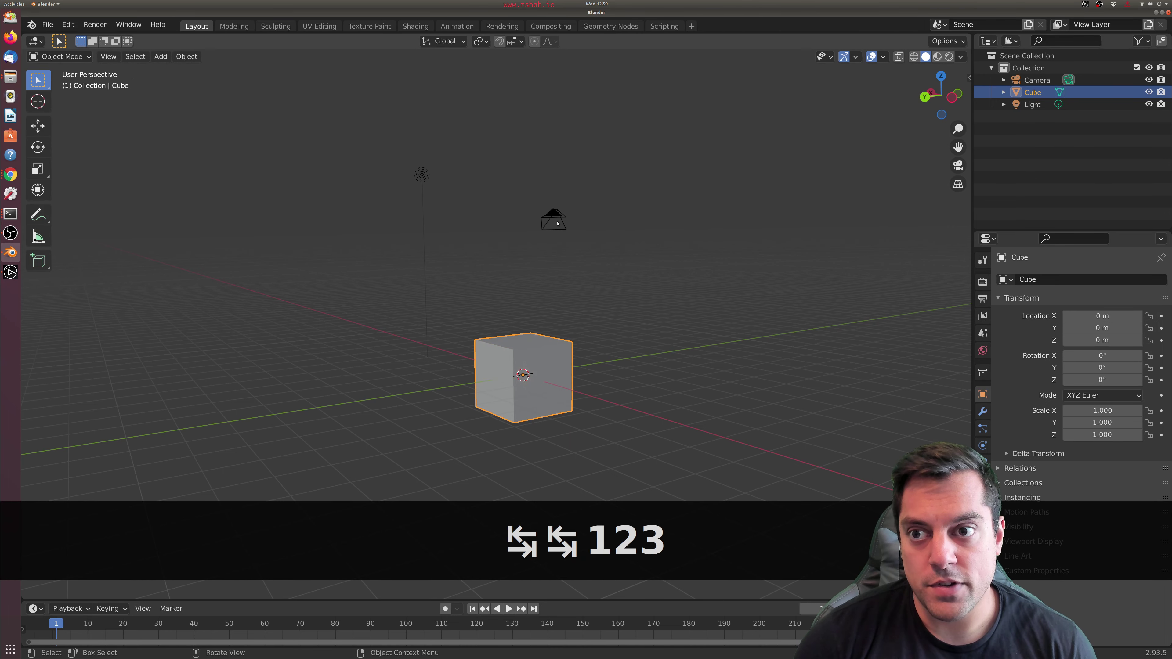
Enter Edit Mode on the cube, go through vertex and edge to face selection, and deselect all faces.
{"action": "left_click", "coordinate": [447, 264]}
{"action": "key", "text": "Tab"}
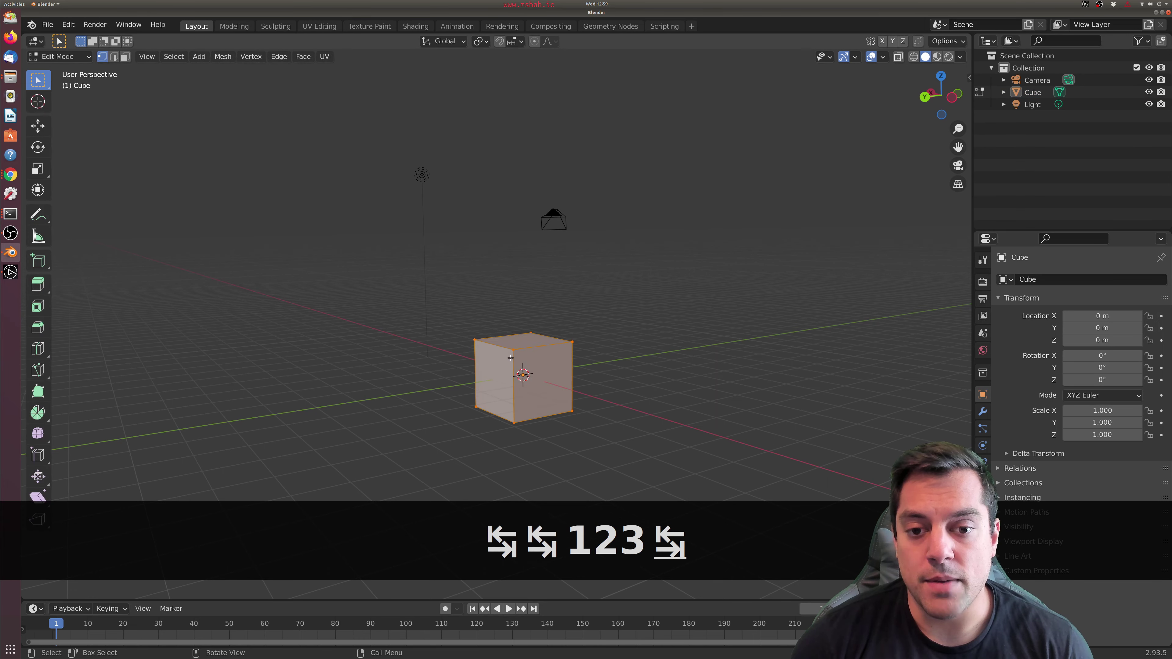
{"action": "key", "text": "1"}
{"action": "key", "text": "2"}
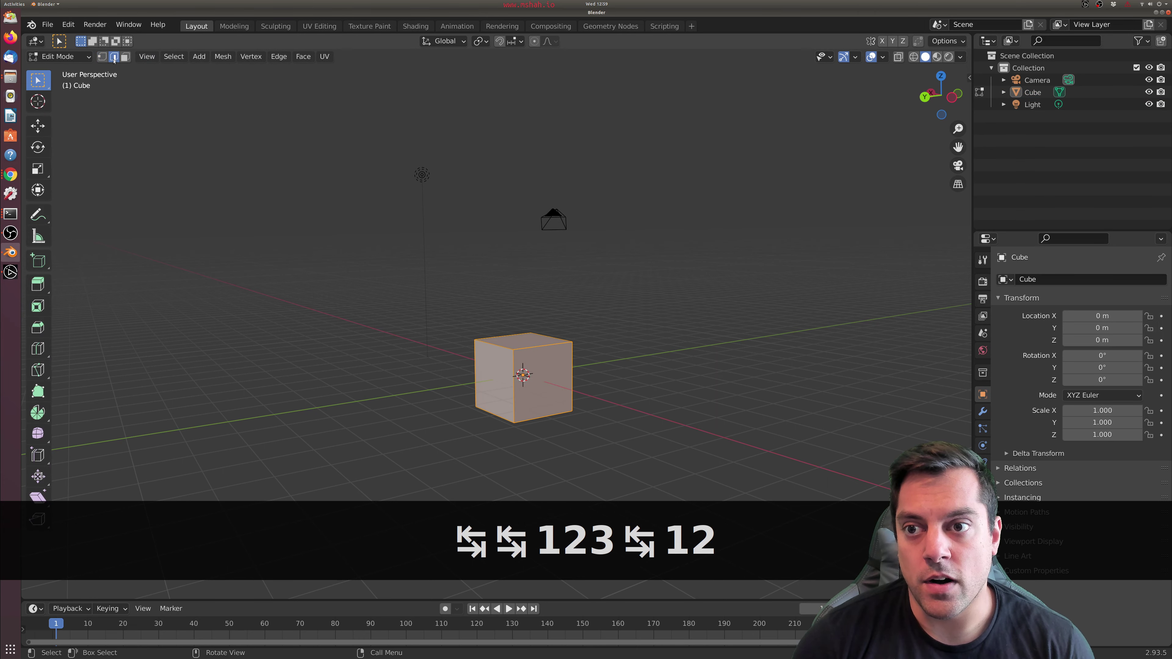
{"action": "key", "text": "3"}
{"action": "left_click", "coordinate": [600, 355]}
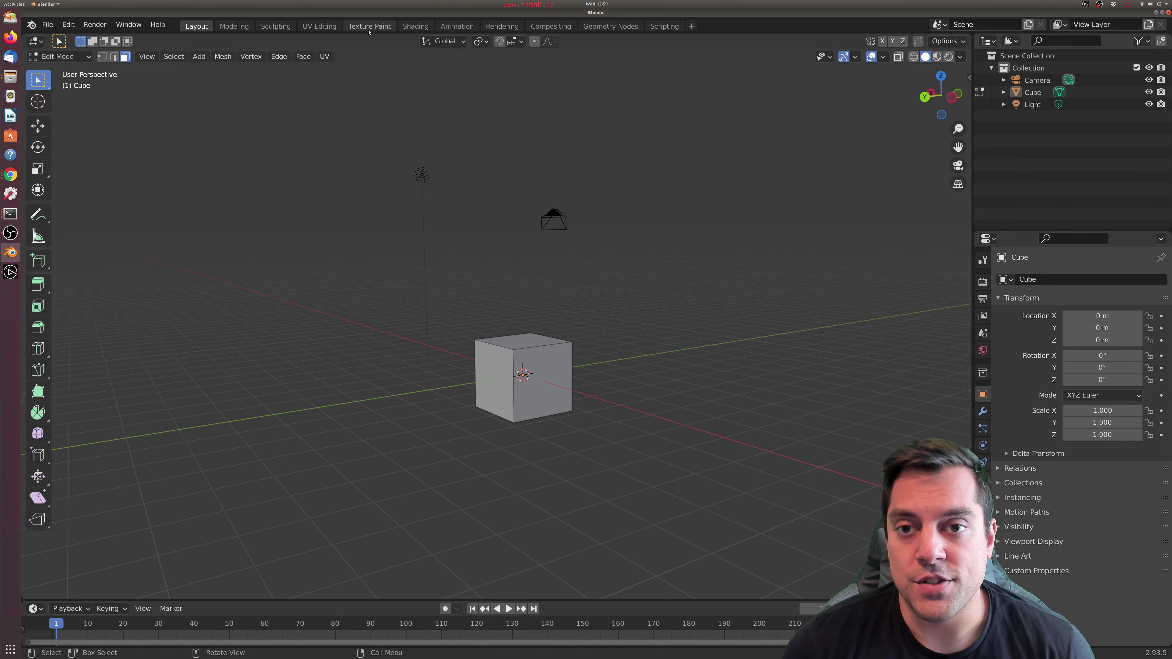
Switch to the Shading workspace and bring the cube's complete material node tree into view.
{"action": "left_click", "coordinate": [415, 26]}
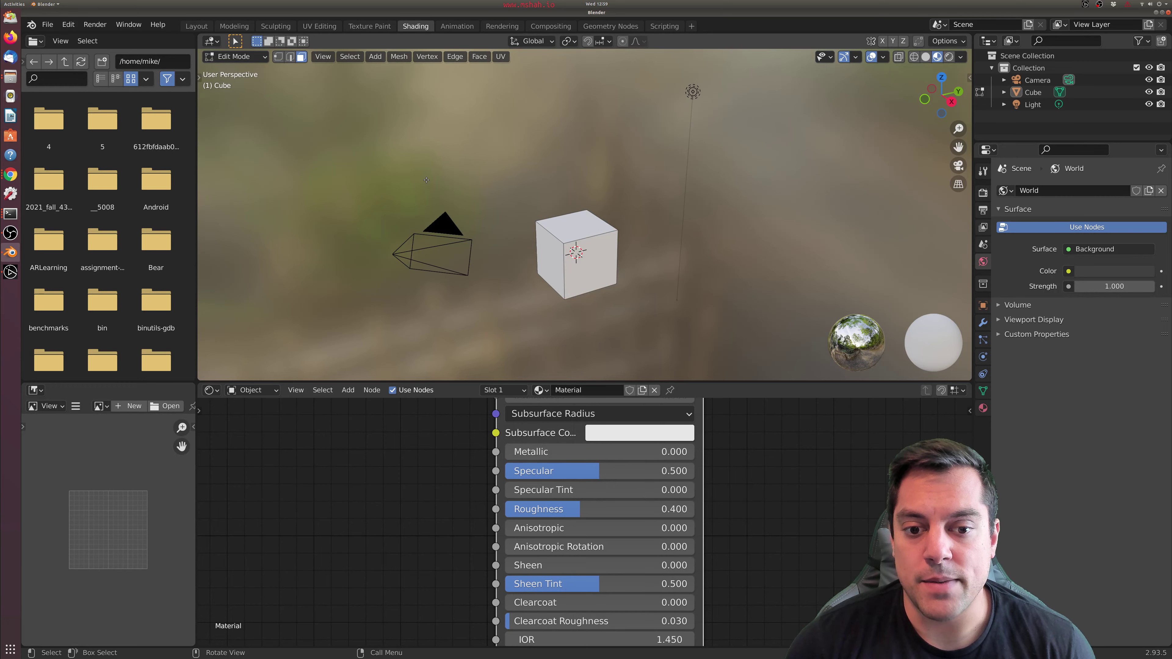
{"action": "scroll", "coordinate": [766, 468], "scroll_direction": "down", "scroll_amount": 2}
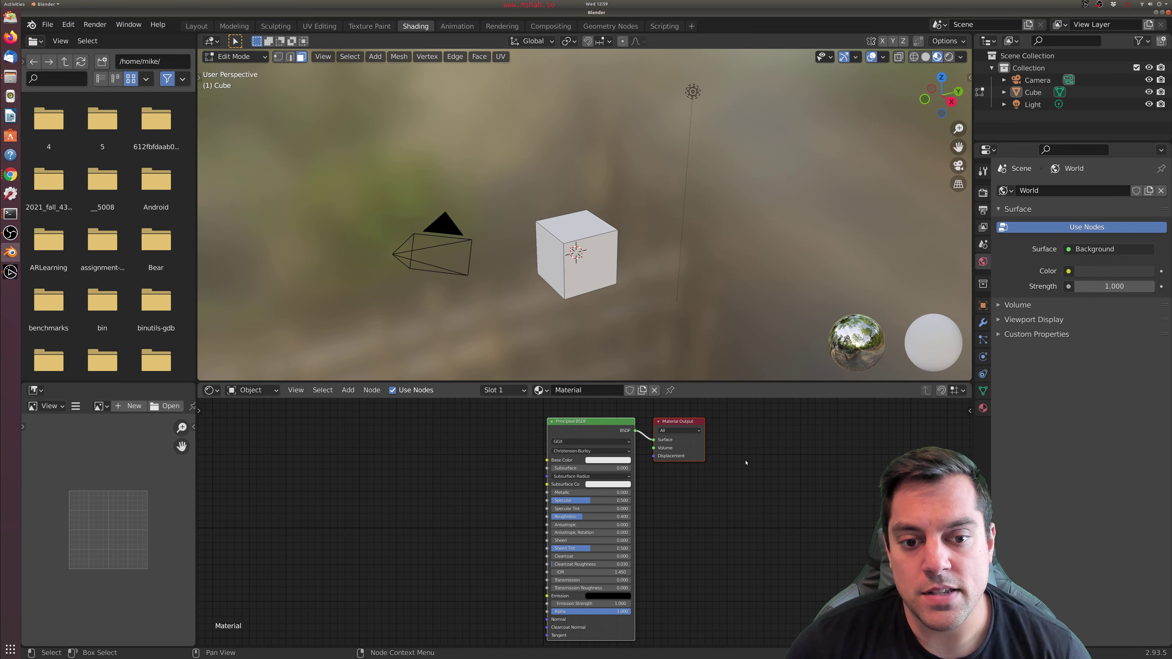
{"action": "left_click_drag", "start_coordinate": [578, 424], "coordinate": [555, 415]}
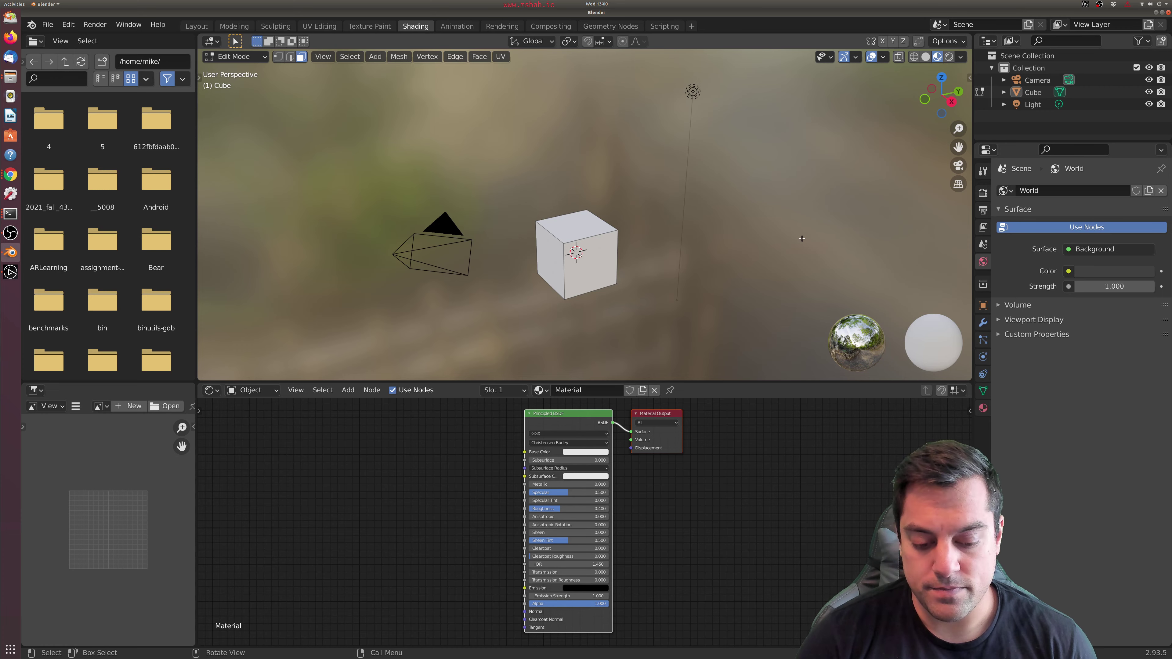
{"action": "key", "text": "ctrl+alt+3"}
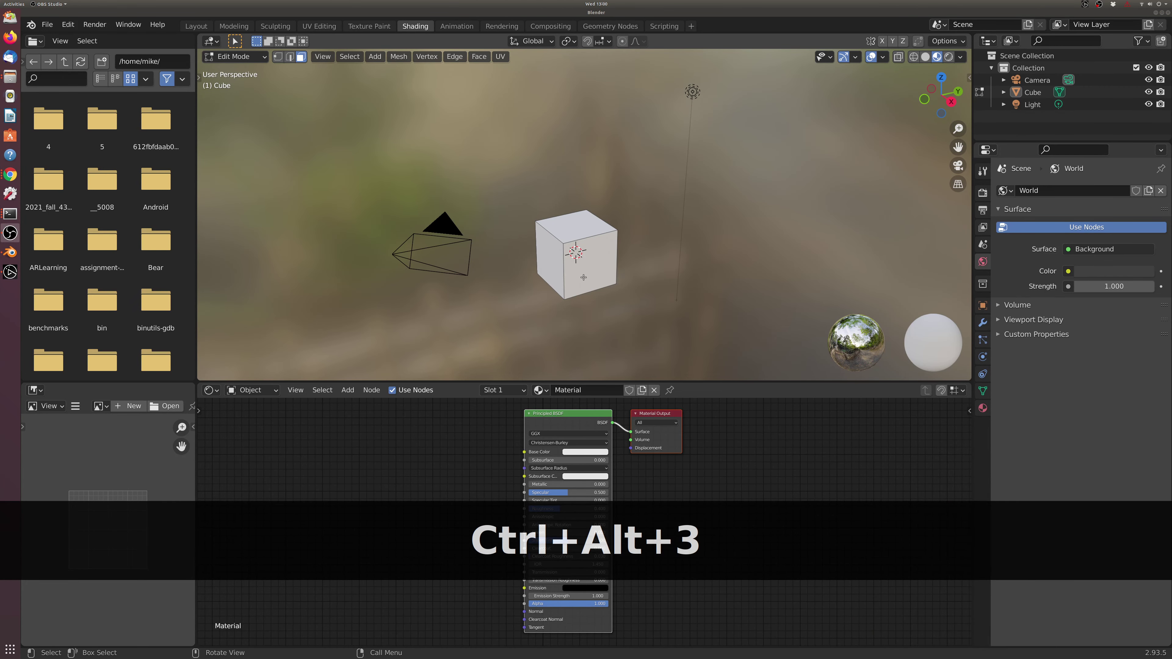
Set the Principled BSDF Base Color of the cube's material to purple.
{"action": "scroll", "coordinate": [583, 278], "scroll_direction": "up", "scroll_amount": 3}
{"action": "left_click", "coordinate": [578, 452]}
{"action": "mouse_move", "coordinate": [602, 369]}
{"action": "left_mouse_down"}
{"action": "mouse_move", "coordinate": [611, 365]}
{"action": "mouse_move", "coordinate": [598, 357]}
{"action": "mouse_move", "coordinate": [602, 383]}
{"action": "mouse_move", "coordinate": [615, 371]}
{"action": "mouse_move", "coordinate": [586, 400]}
{"action": "mouse_move", "coordinate": [575, 393]}
{"action": "mouse_move", "coordinate": [574, 359]}
{"action": "mouse_move", "coordinate": [603, 388]}
{"action": "mouse_move", "coordinate": [616, 369]}
{"action": "left_mouse_up"}
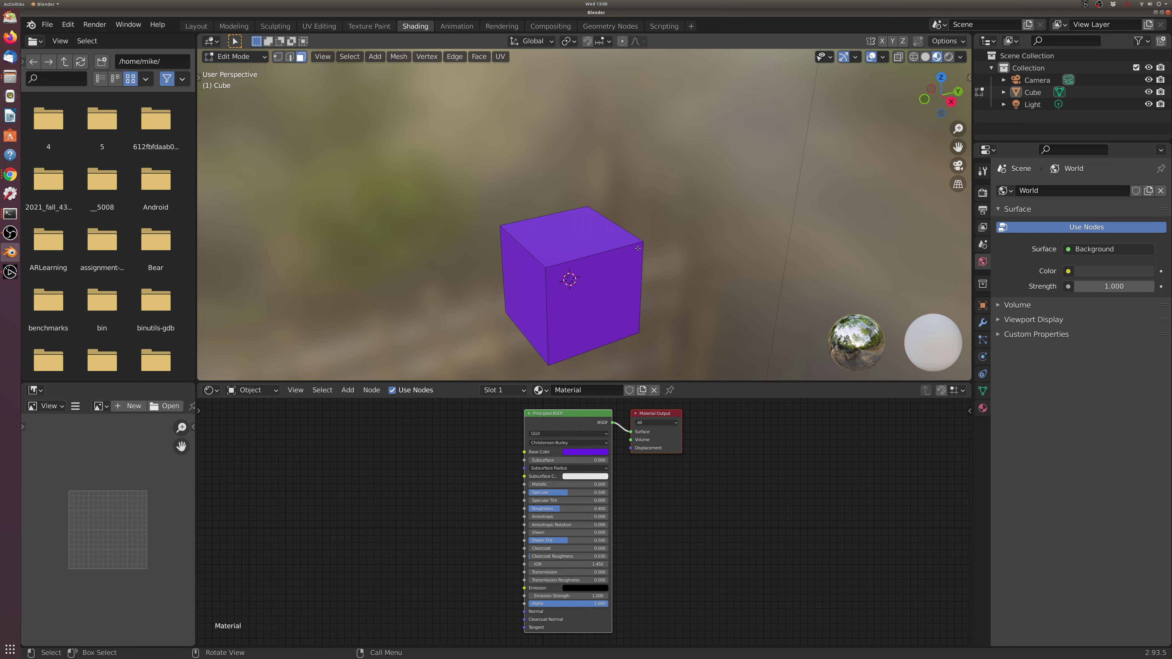
Switch to Chrome, save the labelled cube-net texture image as cube.png in the Home folder, and close the browser tabs.
{"action": "key", "text": "alt+Tab"}
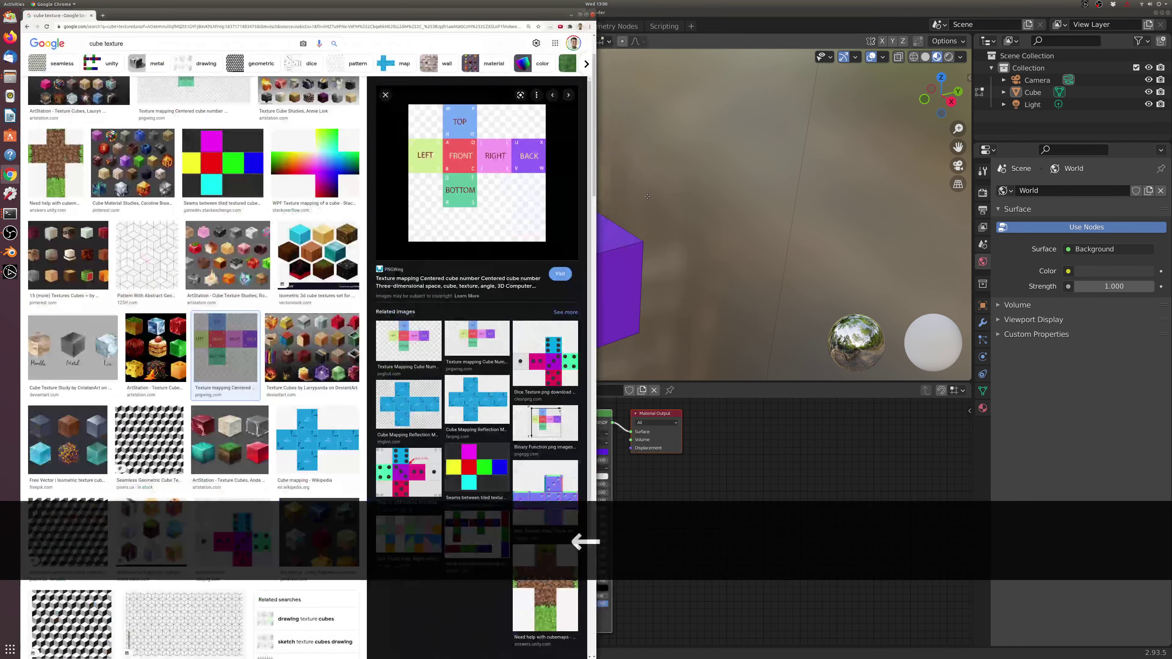
{"action": "left_click_drag", "start_coordinate": [594, 131], "coordinate": [825, 131]}
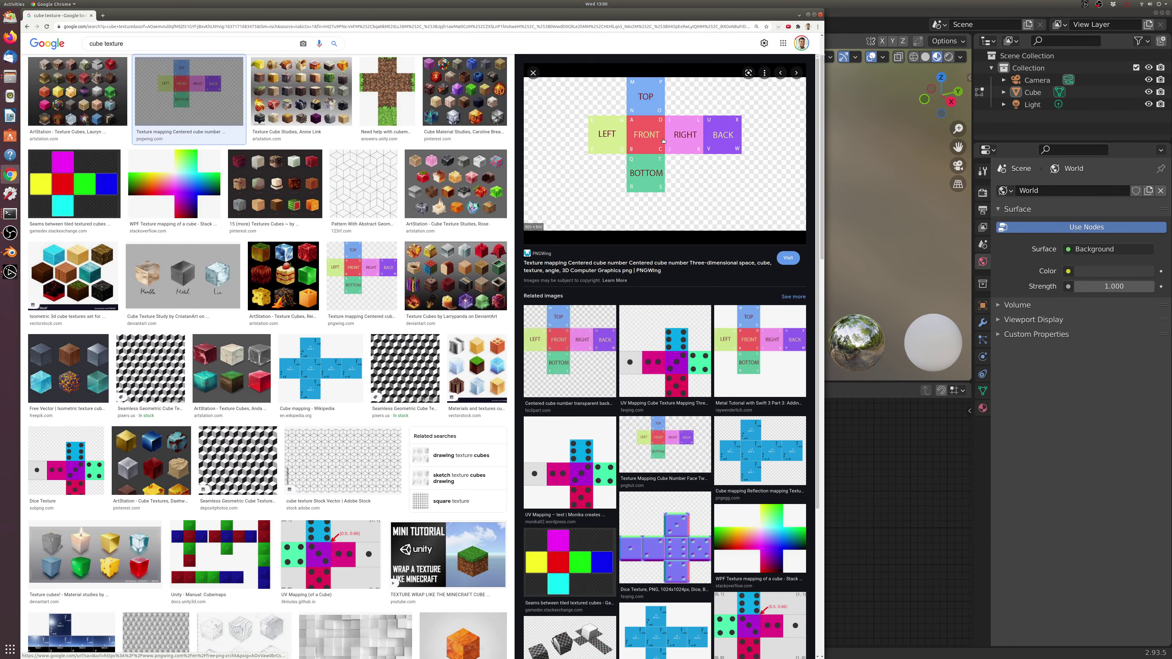
{"action": "right_click", "coordinate": [663, 143]}
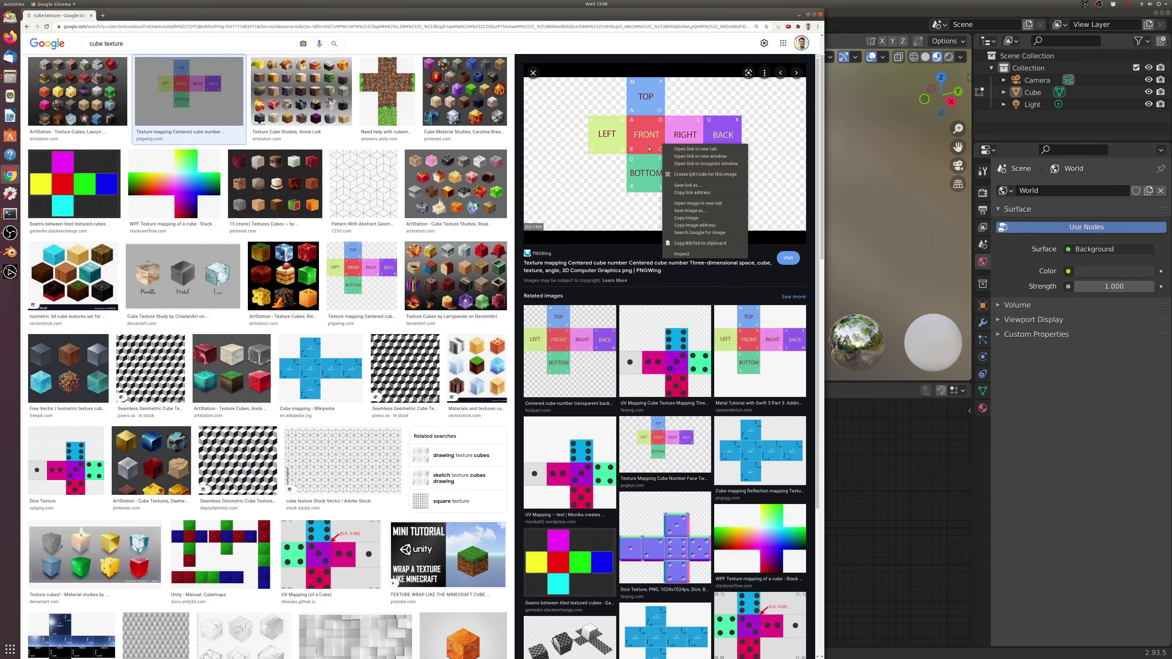
{"action": "left_click", "coordinate": [711, 211]}
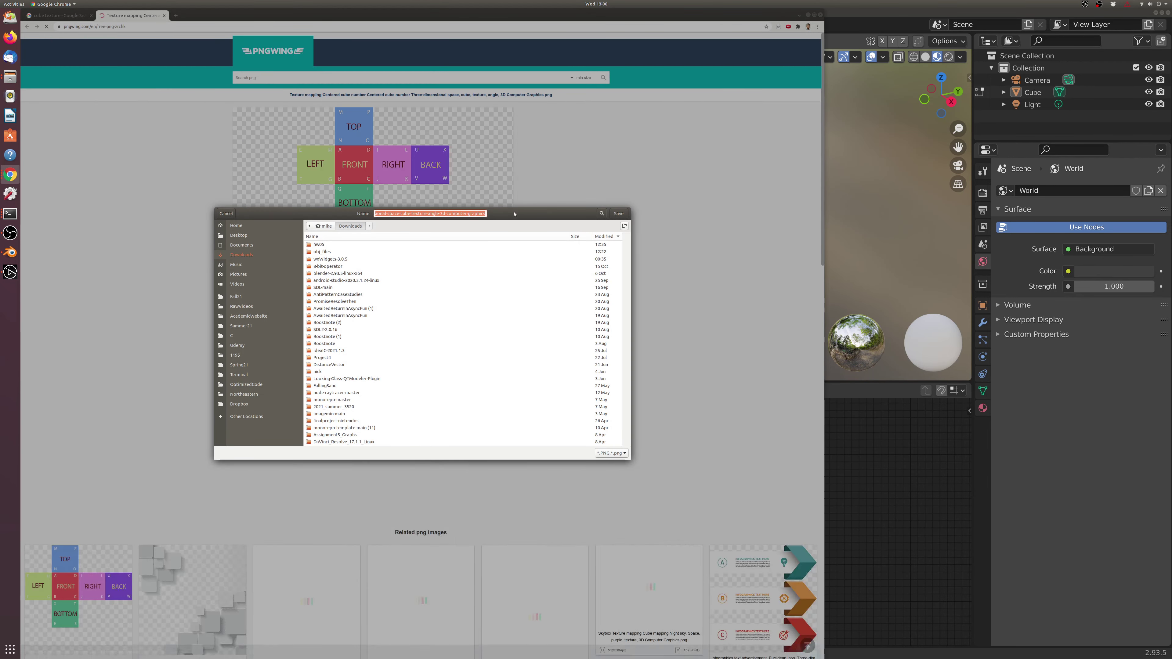
{"action": "left_click", "coordinate": [236, 225]}
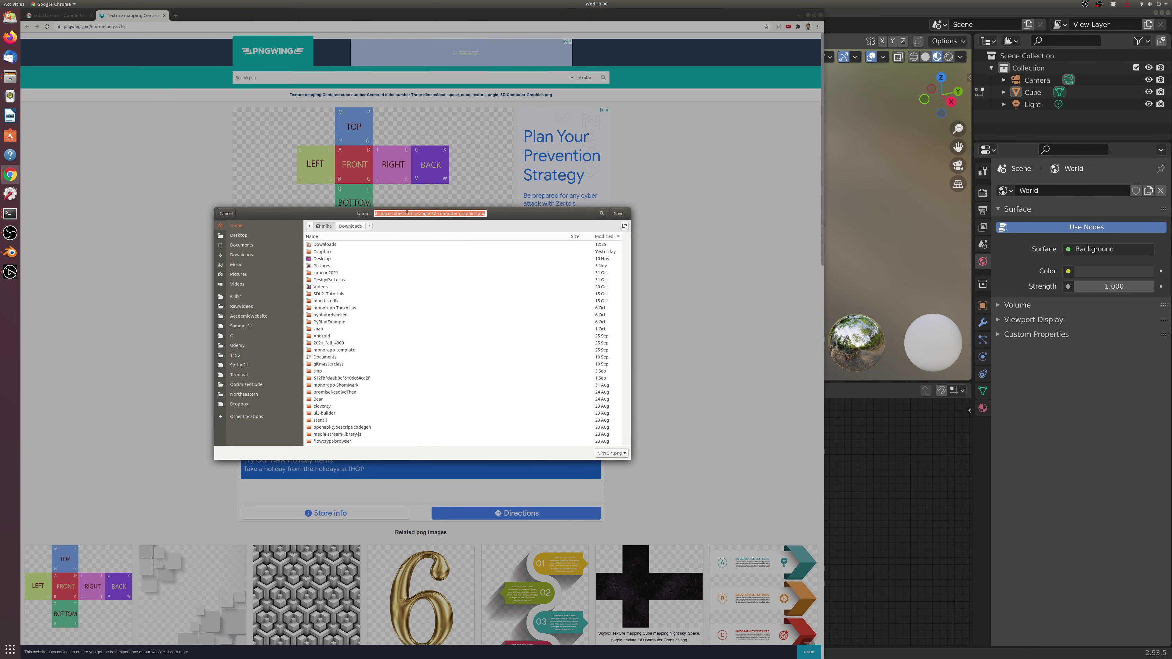
{"action": "type", "text": "cube.png"}
{"action": "key", "text": "Return"}
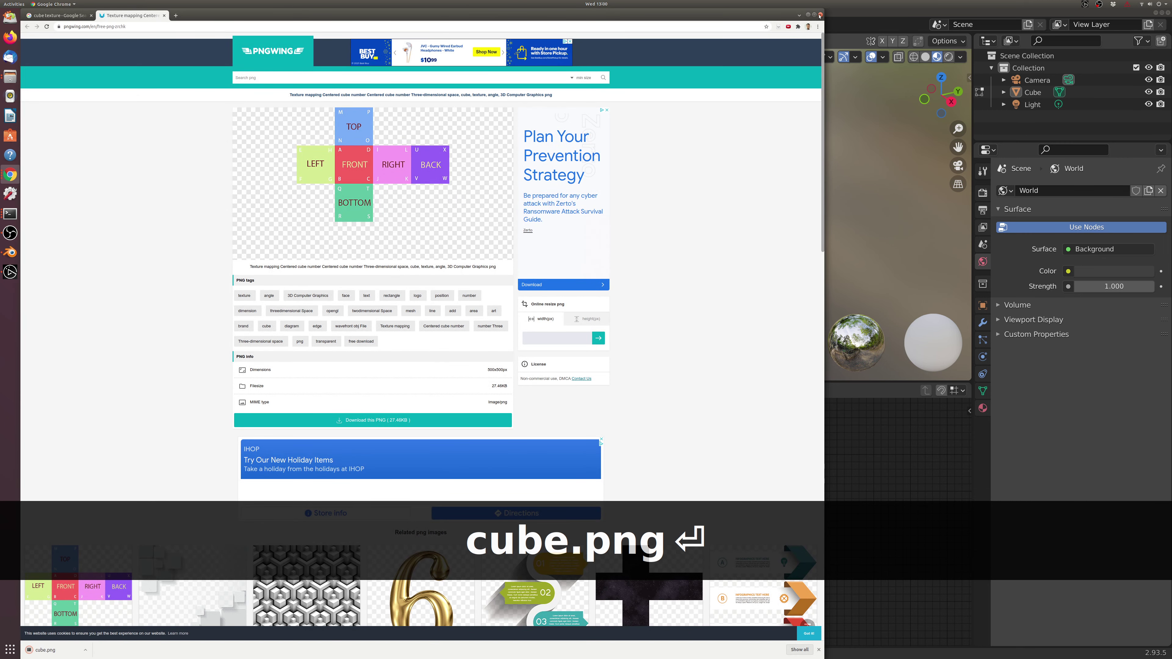
{"action": "key", "text": "ctrl+w"}
{"action": "key", "text": "ctrl+w"}
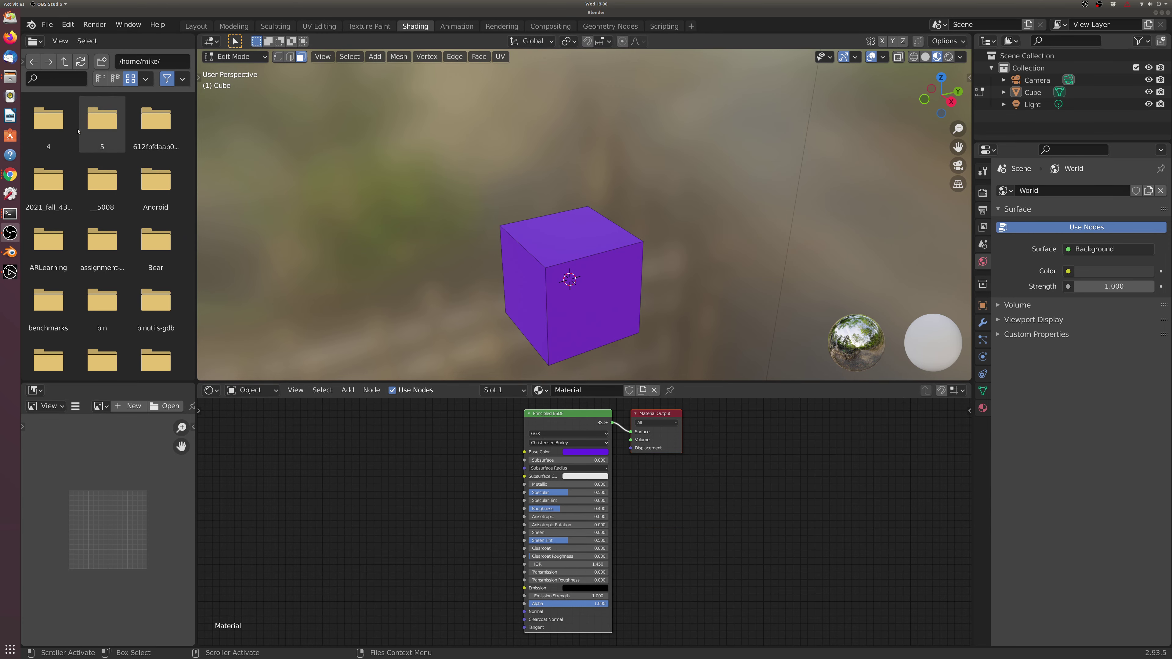
Refresh the Home folder listing and add cube.png as an image texture node beside the Principled BSDF node.
{"action": "left_click_drag", "start_coordinate": [192, 115], "coordinate": [186, 371]}
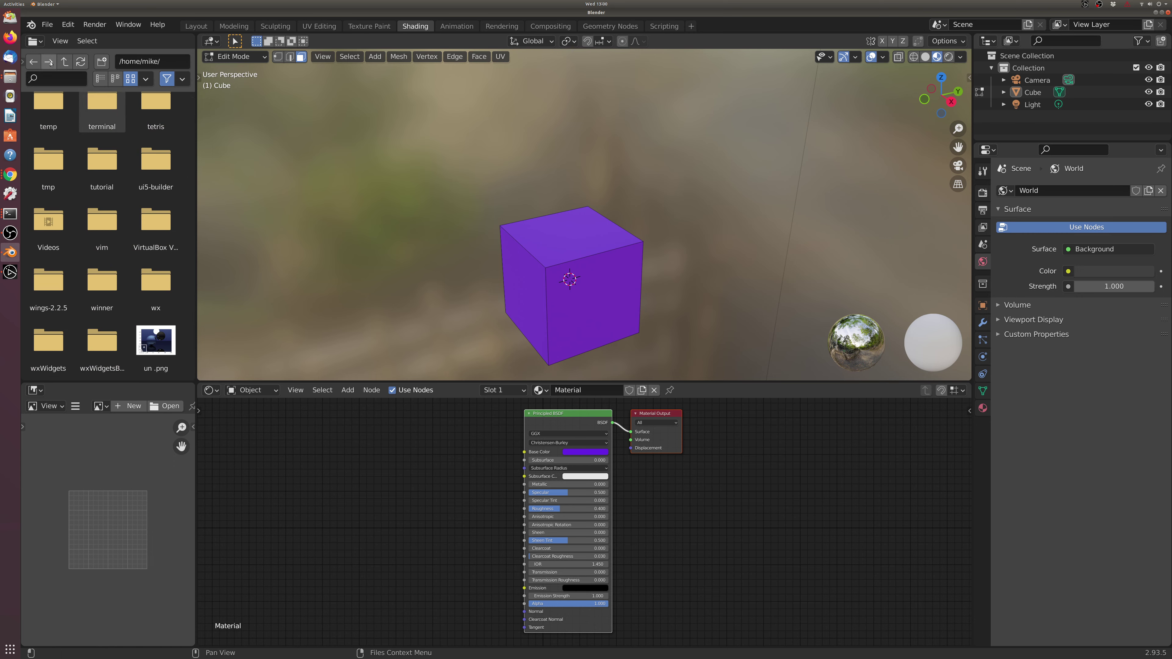
{"action": "left_click", "coordinate": [33, 62]}
{"action": "left_click_drag", "start_coordinate": [192, 121], "coordinate": [193, 362]}
{"action": "left_click_drag", "start_coordinate": [155, 298], "coordinate": [412, 424]}
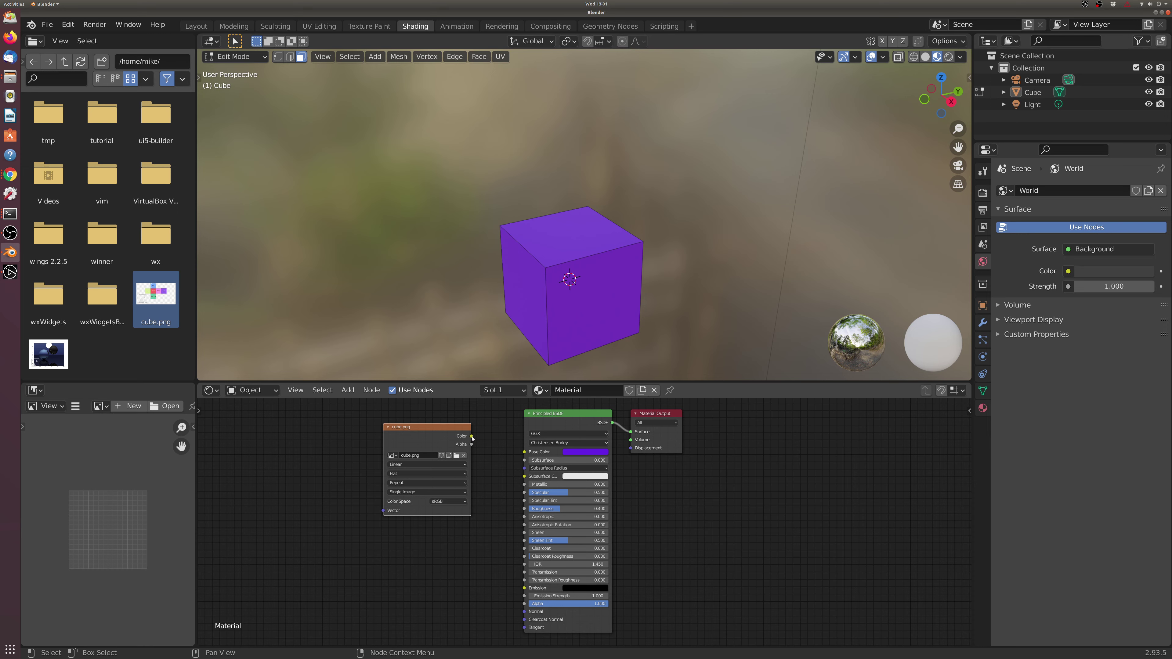
Connect the cube.png node's Color output to the Principled BSDF Base Color and nudge the texture node closer.
{"action": "left_click_drag", "start_coordinate": [472, 437], "coordinate": [485, 433]}
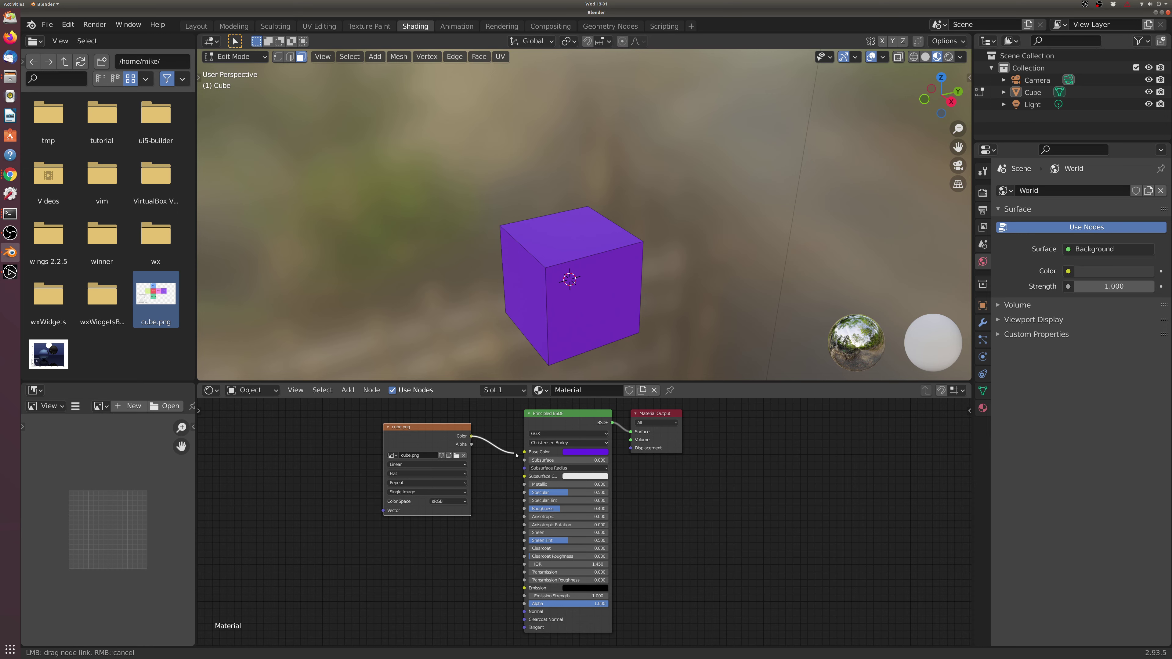
{"action": "left_click_drag", "start_coordinate": [498, 487], "coordinate": [524, 452]}
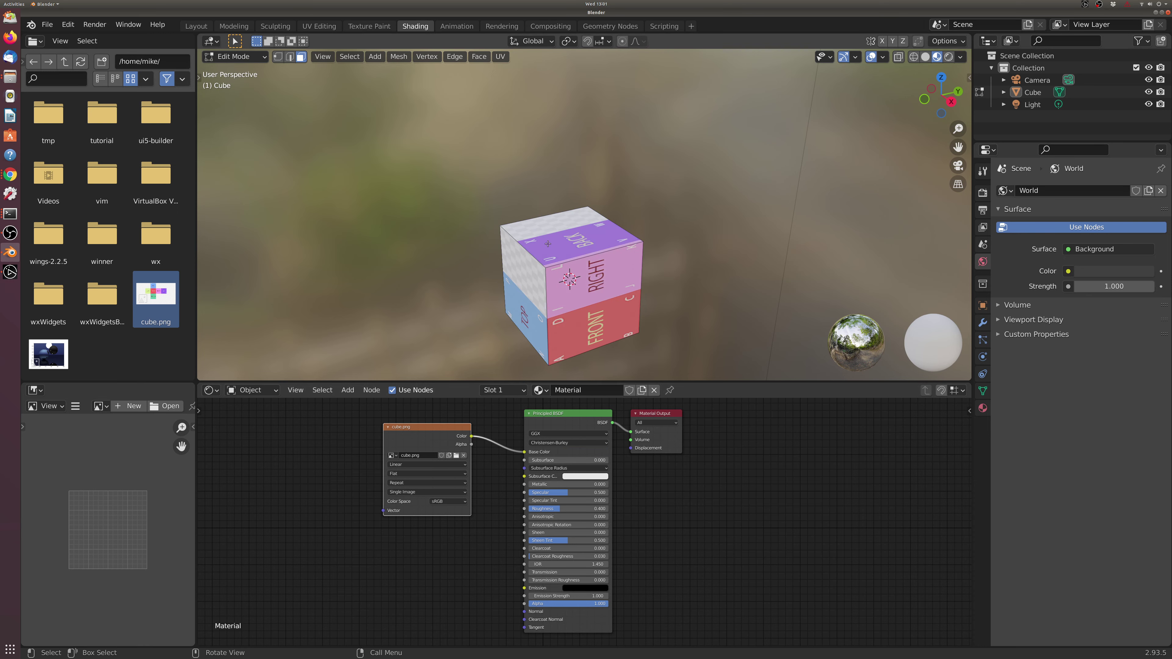
{"action": "mouse_move", "coordinate": [593, 262]}
{"action": "middle_mouse_down"}
{"action": "mouse_move", "coordinate": [577, 258]}
{"action": "mouse_move", "coordinate": [604, 261]}
{"action": "mouse_move", "coordinate": [586, 261]}
{"action": "middle_mouse_up"}
{"action": "left_click_drag", "start_coordinate": [427, 429], "coordinate": [438, 426]}
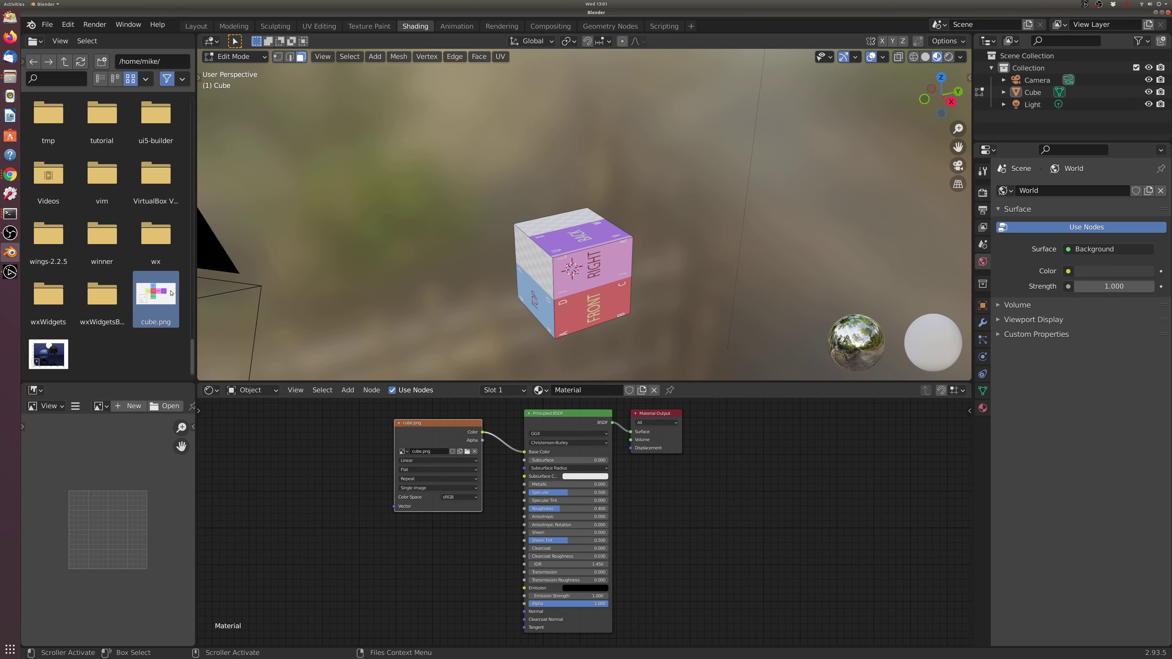
{"action": "middle_click_drag", "start_coordinate": [672, 287], "coordinate": [611, 348]}
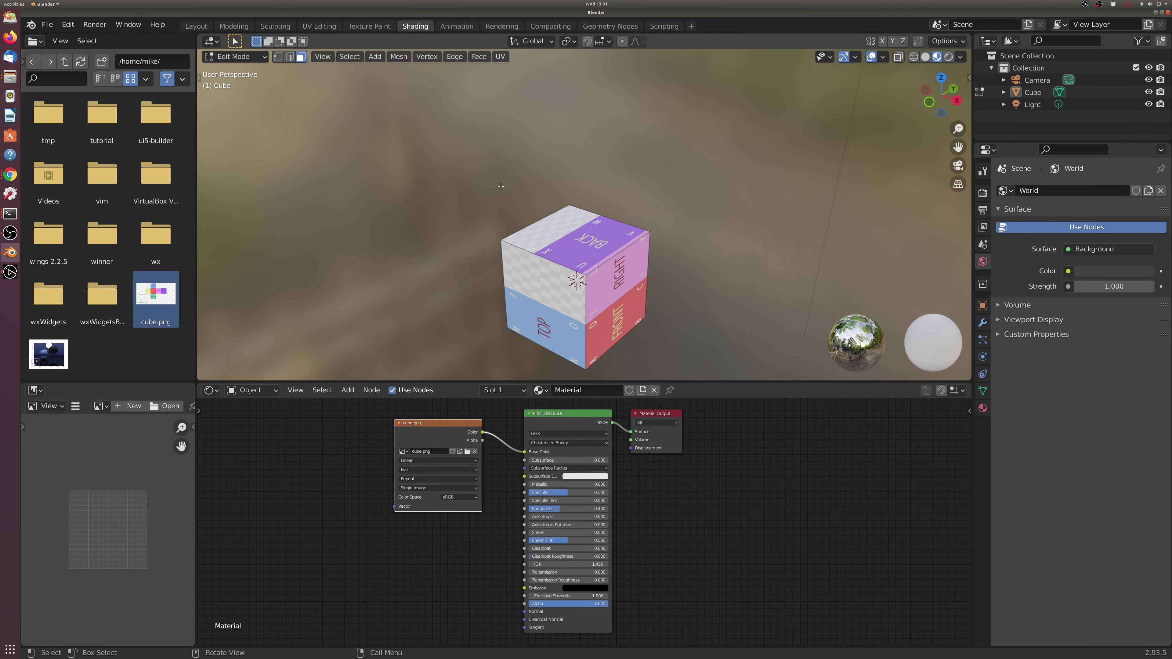
Switch to Chrome, find a dark vertical-plank image for "wood texture", and save it as test.jpeg in the Home folder.
{"action": "key", "text": "super+Tab"}
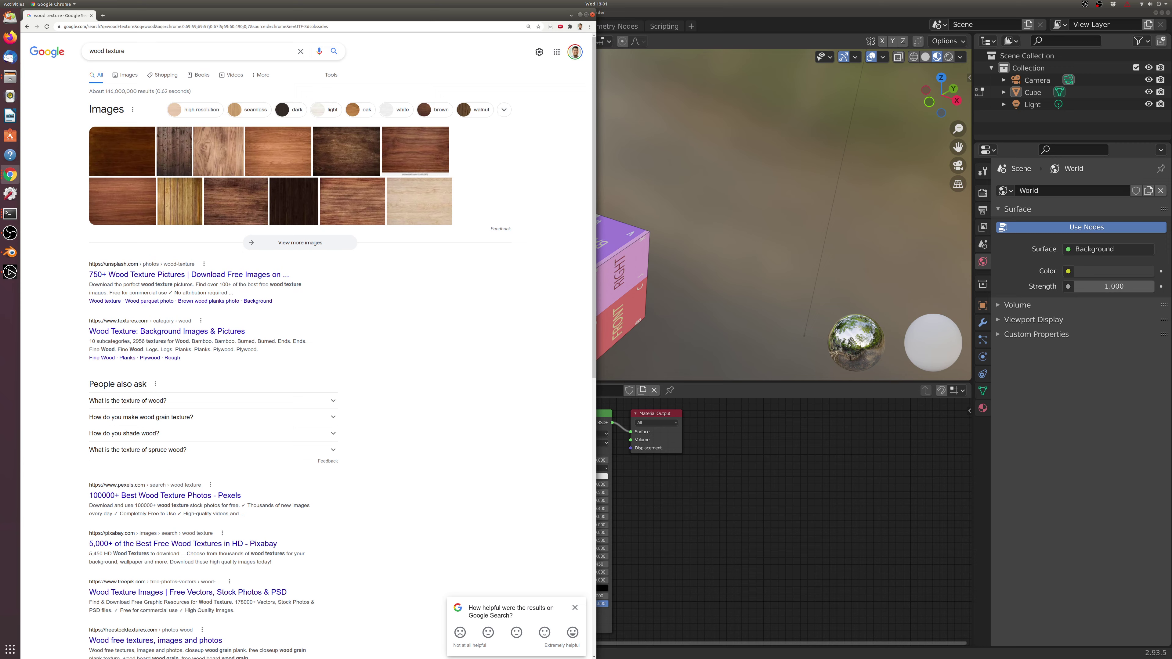
{"action": "left_click", "coordinate": [323, 243]}
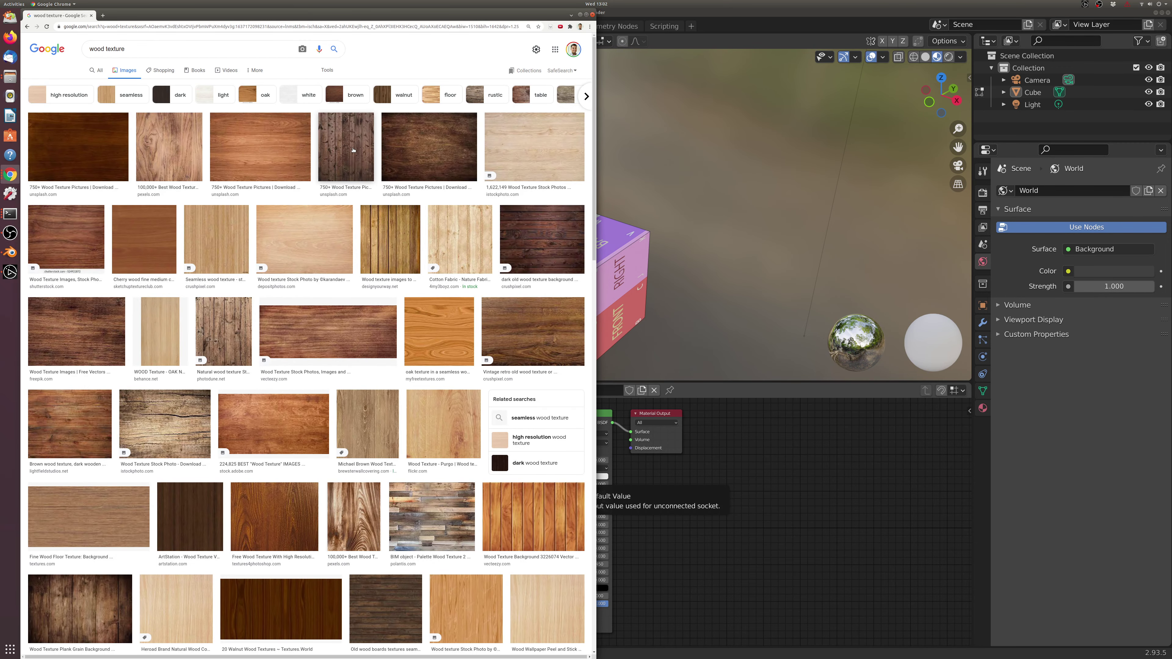
{"action": "left_click", "coordinate": [353, 149]}
{"action": "right_click", "coordinate": [485, 201]}
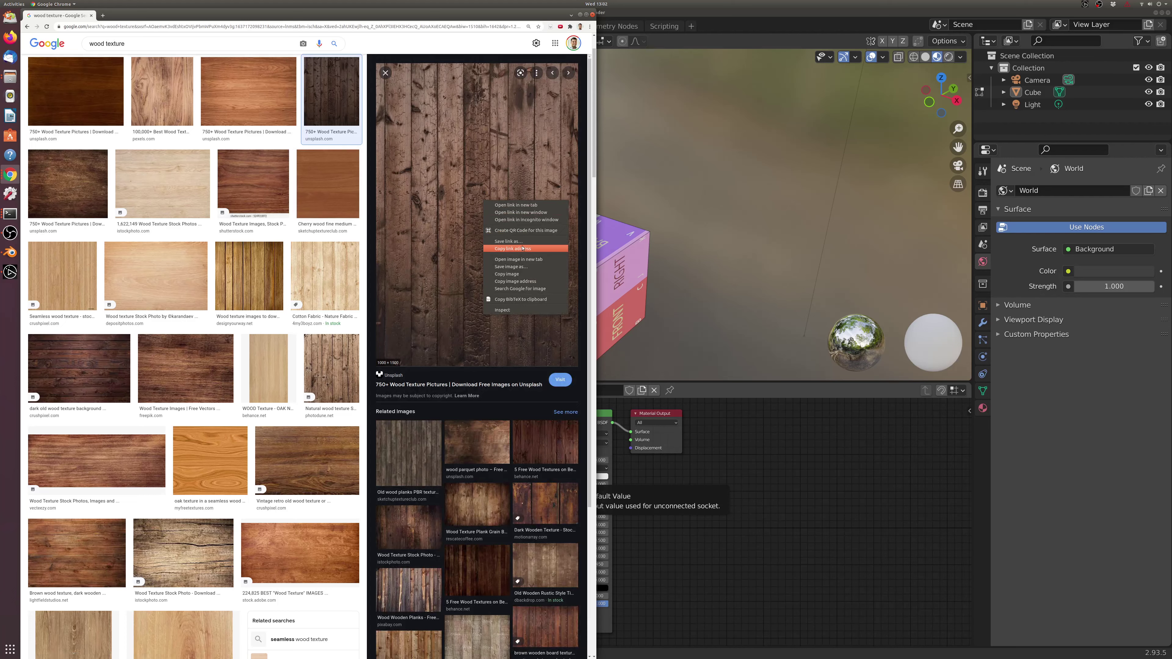
{"action": "left_click", "coordinate": [529, 268]}
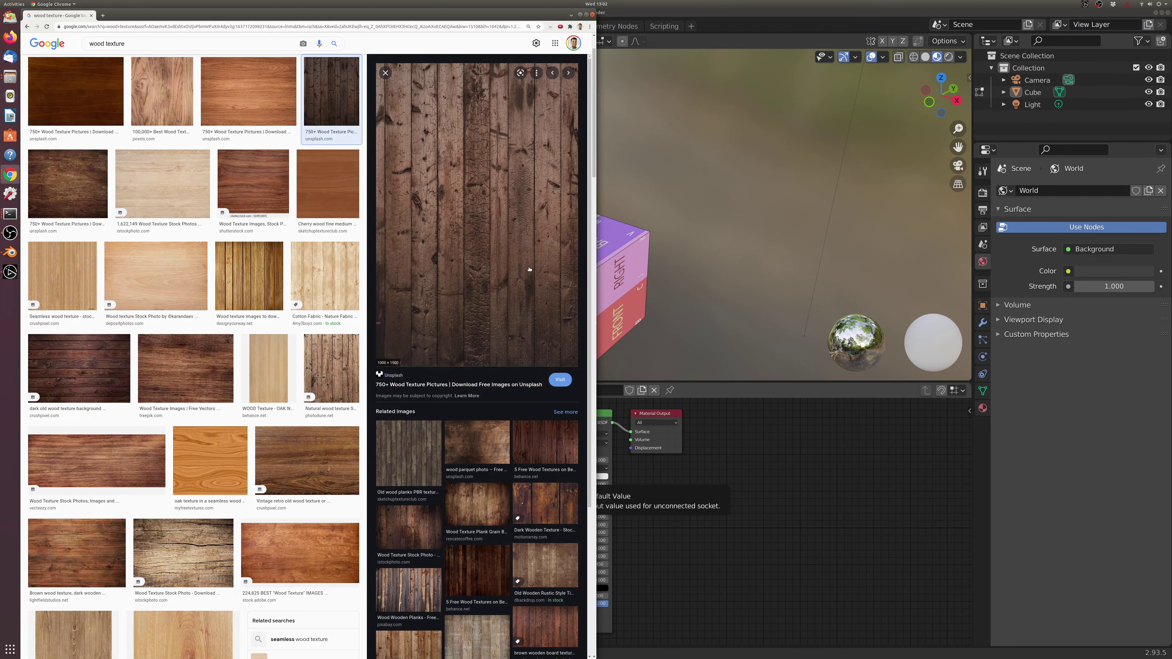
{"action": "type", "text": "test"}
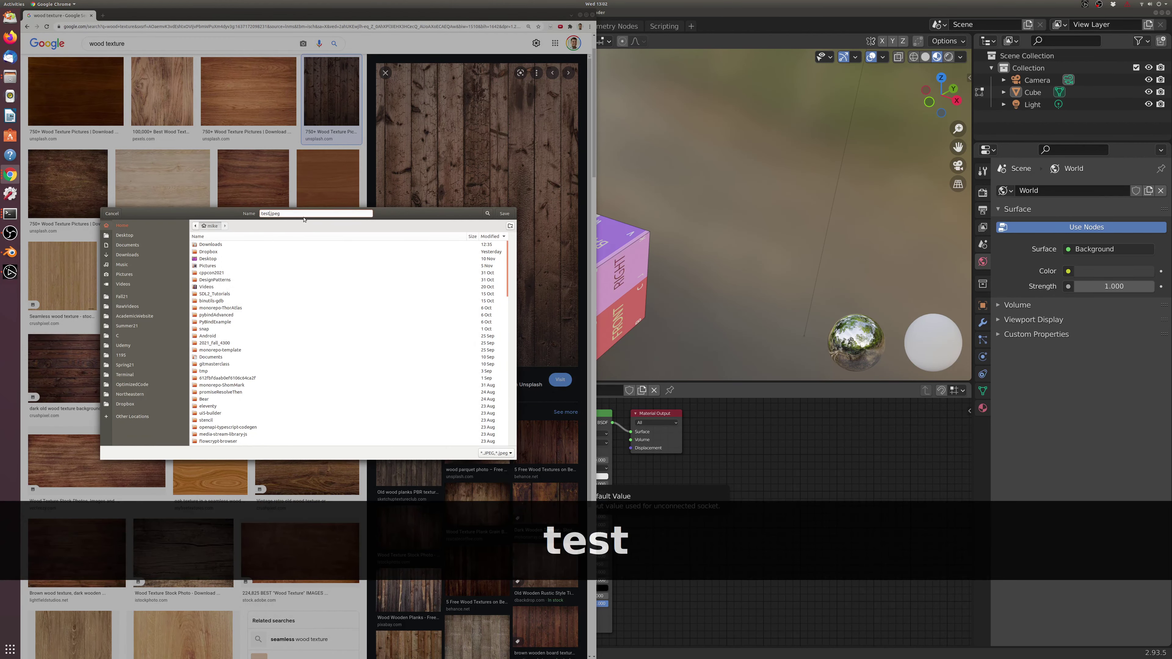
{"action": "left_click", "coordinate": [506, 215]}
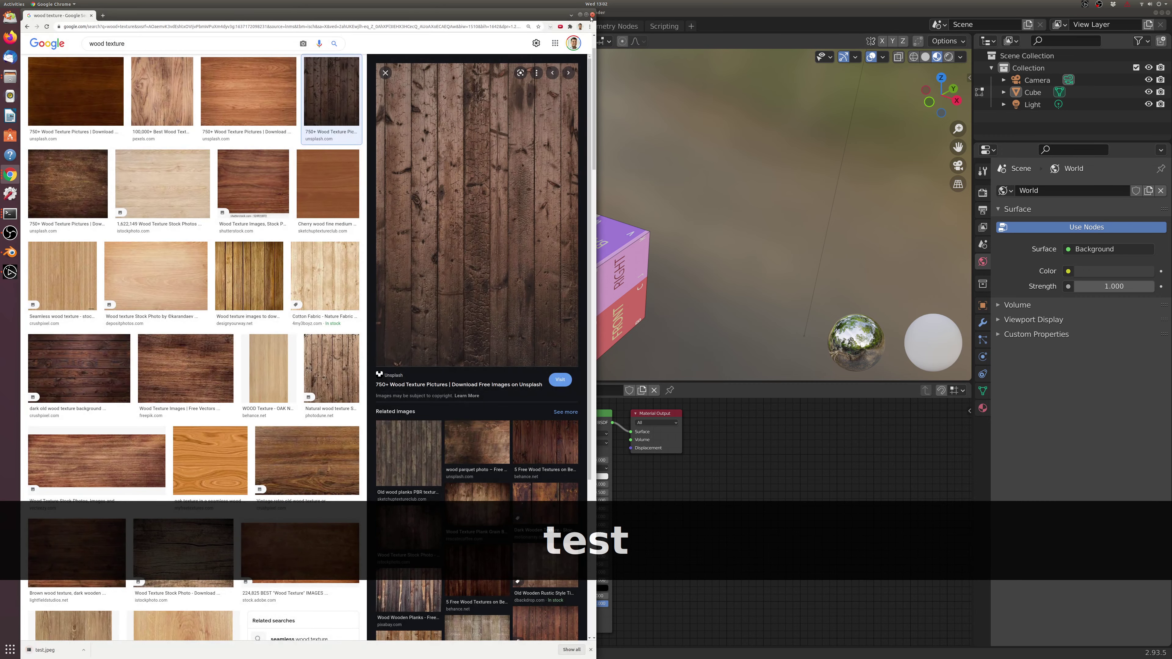
Switch back to Blender, add test.jpeg as an image texture node, and connect its Color output to the Principled BSDF Base Color.
{"action": "key", "text": "alt+Tab"}
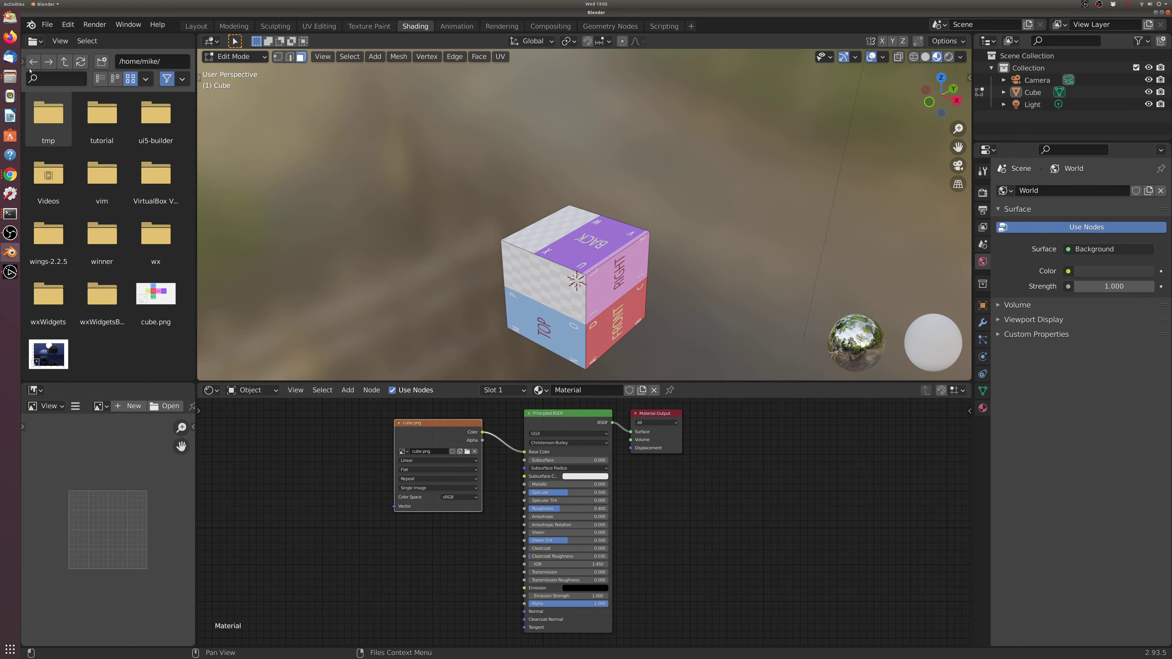
{"action": "scroll", "coordinate": [92, 231], "scroll_direction": "down", "scroll_amount": 15}
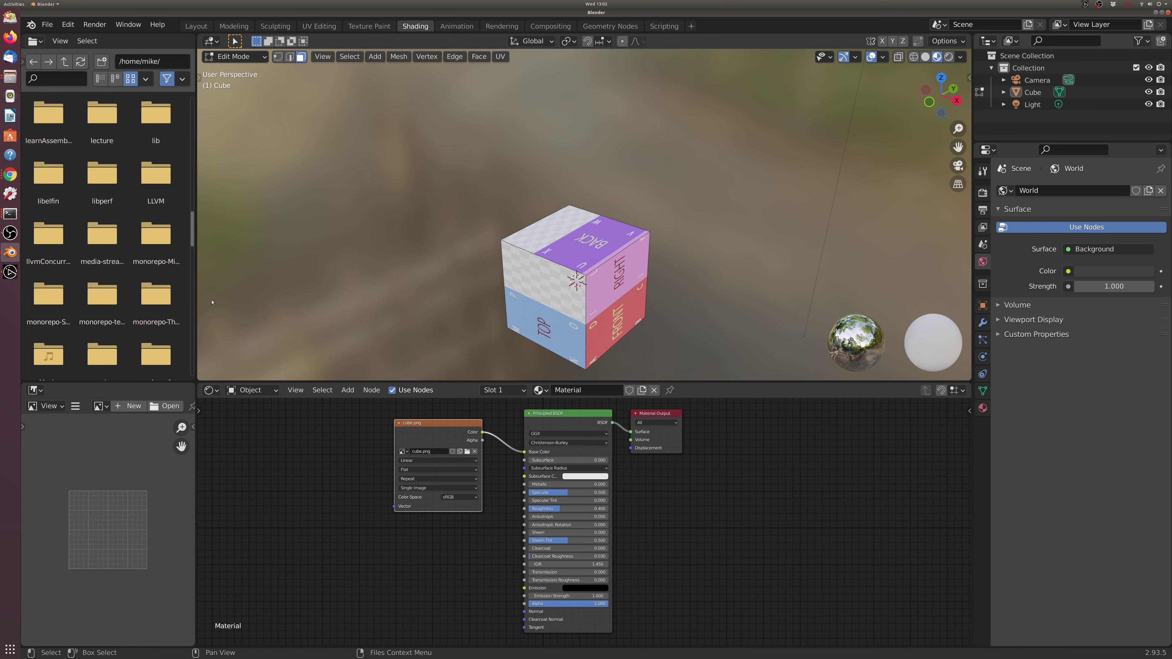
{"action": "left_click", "coordinate": [42, 335]}
{"action": "left_click_drag", "start_coordinate": [42, 335], "coordinate": [325, 503]}
{"action": "left_click_drag", "start_coordinate": [401, 509], "coordinate": [520, 453]}
{"action": "middle_click_drag", "start_coordinate": [462, 300], "coordinate": [603, 271]}
{"action": "scroll", "coordinate": [636, 294], "scroll_direction": "up", "scroll_amount": 4}
{"action": "middle_click_drag", "start_coordinate": [638, 312], "coordinate": [540, 238]}
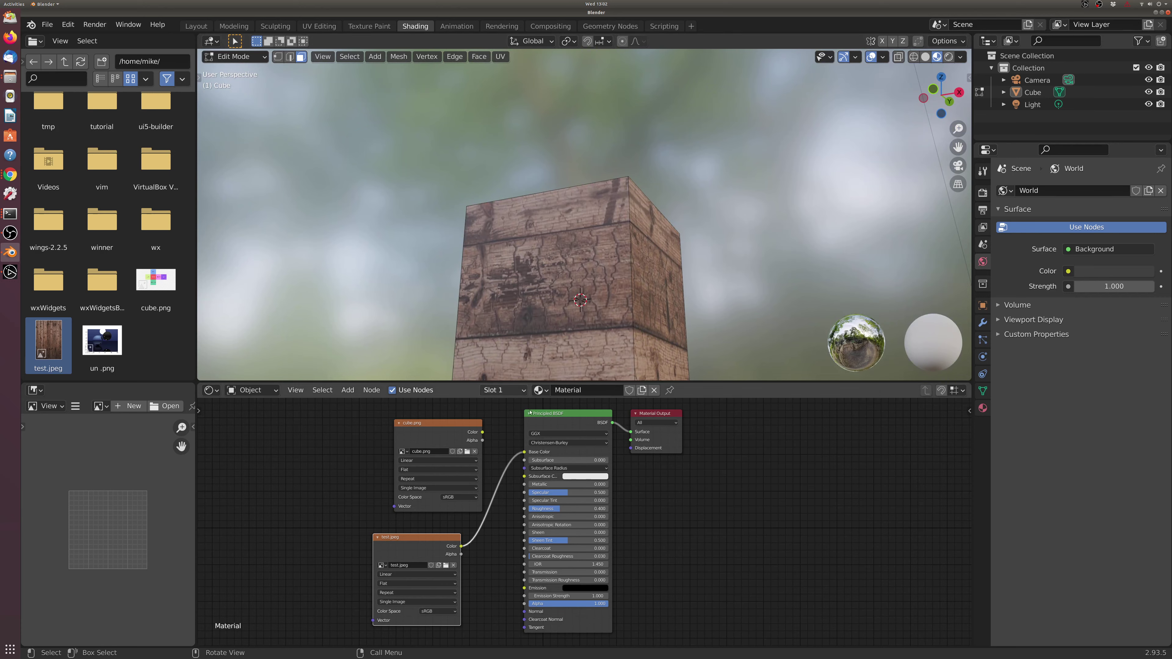
Delete the test.jpeg node, reconnect cube.png's Color output to Base Color, and move the cube.png node closer to the Principled BSDF.
{"action": "right_click", "coordinate": [408, 543]}
{"action": "left_click", "coordinate": [386, 508]}
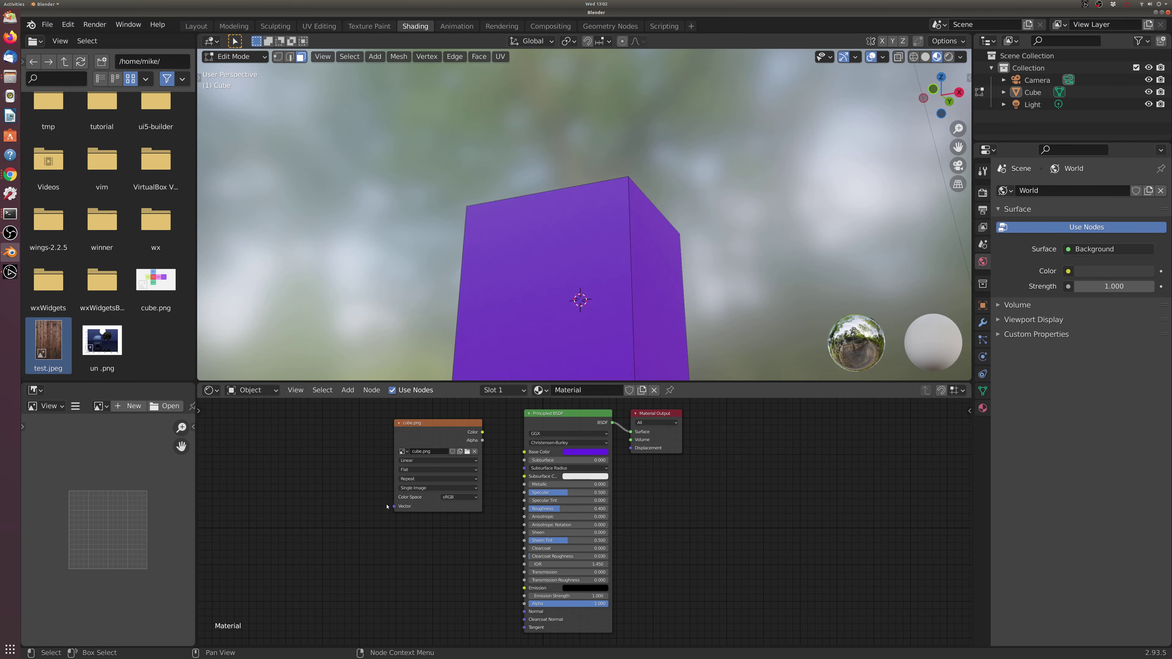
{"action": "left_click", "coordinate": [436, 430]}
{"action": "left_click_drag", "start_coordinate": [483, 432], "coordinate": [524, 452]}
{"action": "scroll", "coordinate": [641, 291], "scroll_direction": "down", "scroll_amount": 5}
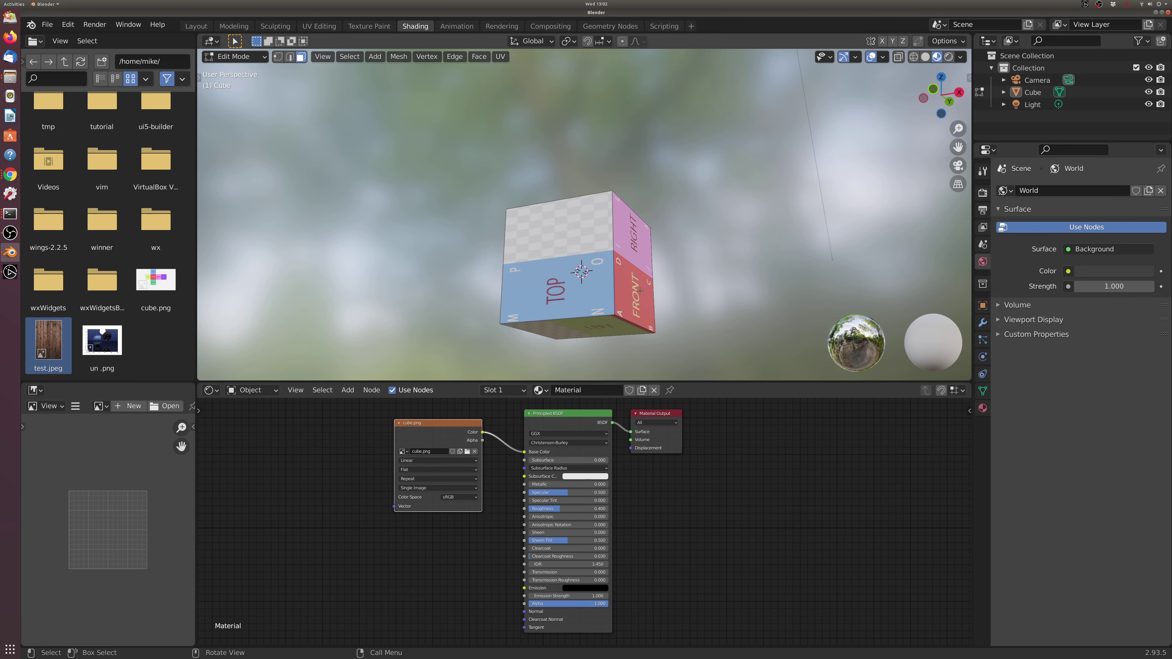
{"action": "middle_click_drag", "start_coordinate": [601, 275], "coordinate": [567, 301]}
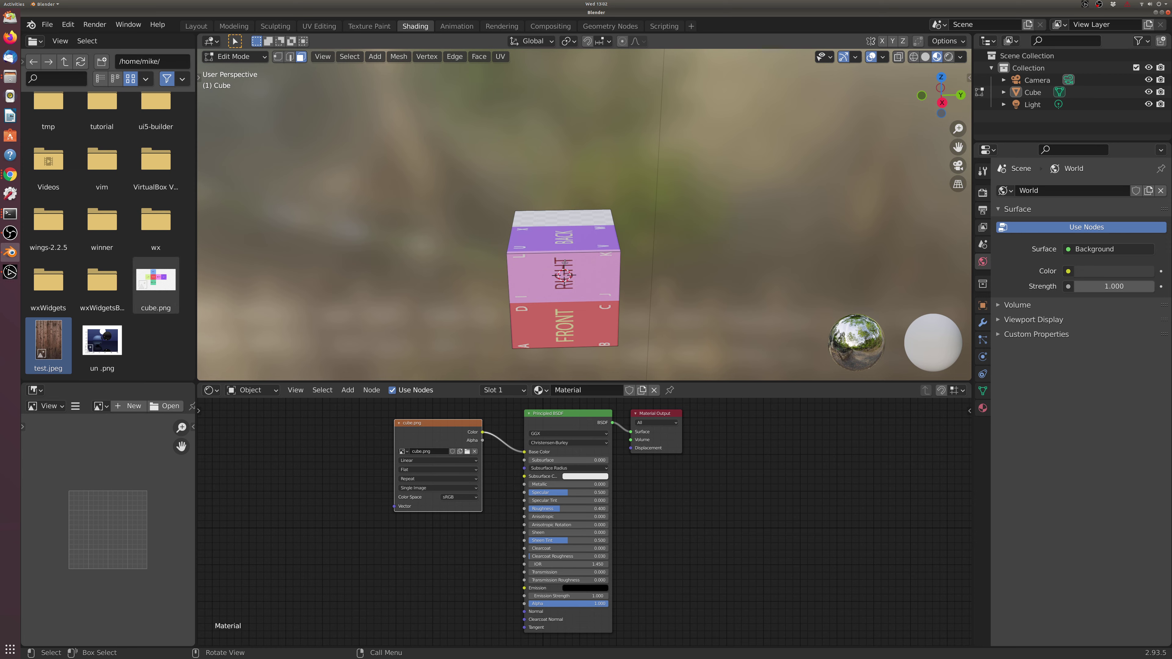
{"action": "left_click_drag", "start_coordinate": [442, 425], "coordinate": [468, 418]}
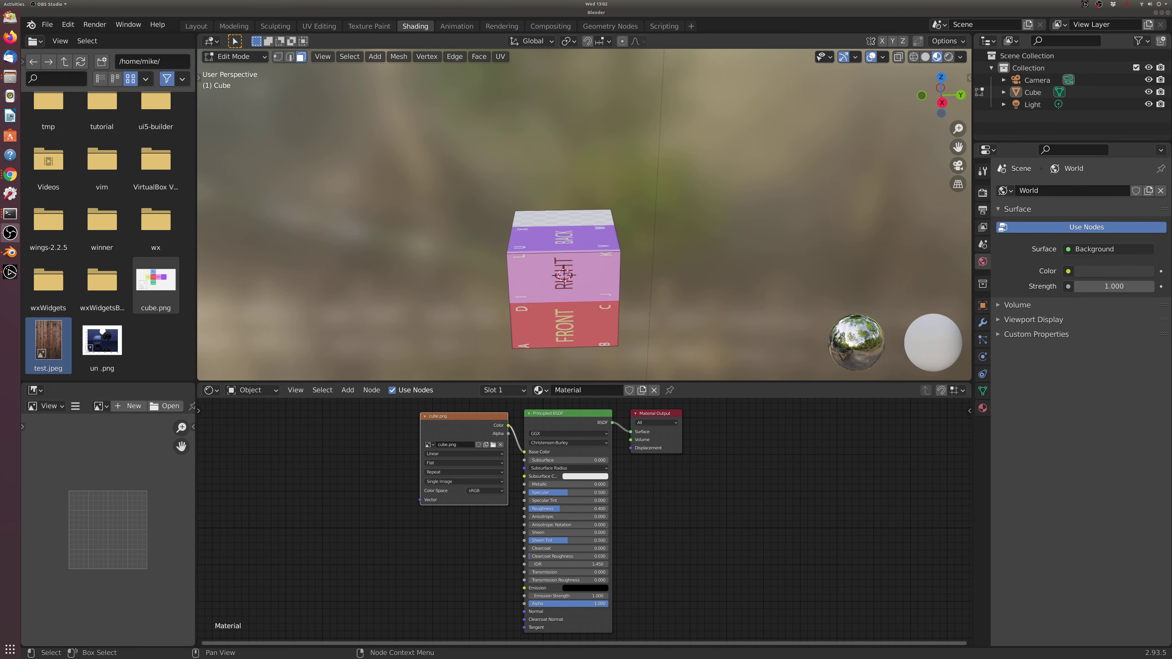
Switch to Chrome and examine the sphere and cube-net diagrams in the enlarged Wikipedia article on UV mapping.
{"action": "left_click", "coordinate": [10, 175]}
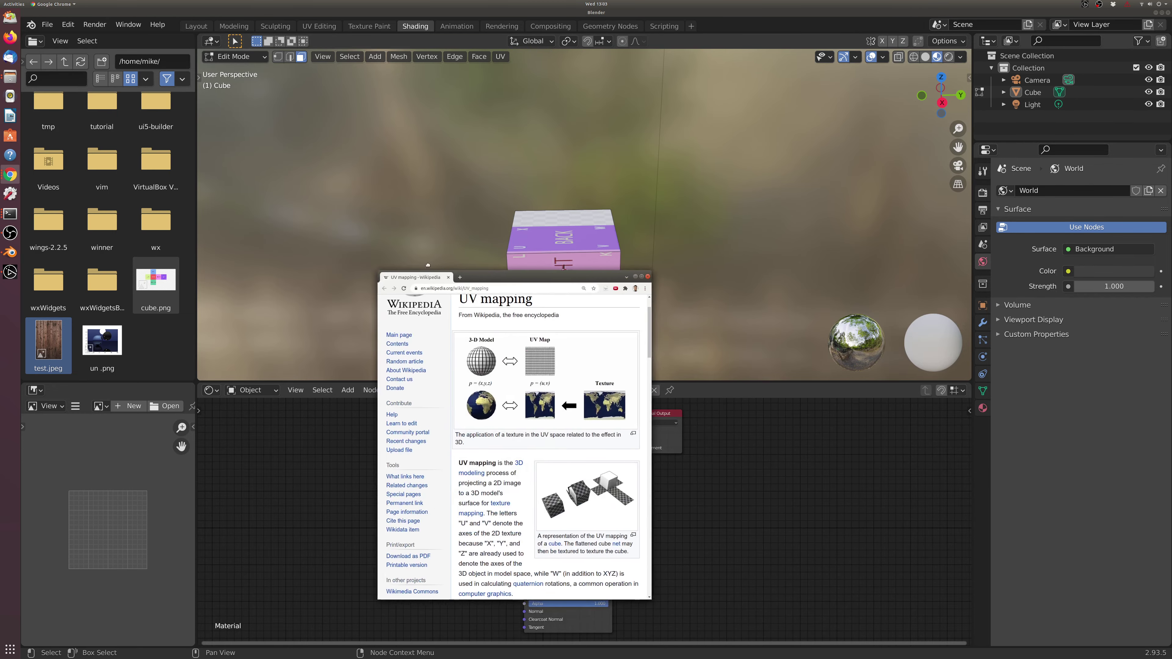
{"action": "key", "text": "super+Left"}
{"action": "scroll", "coordinate": [259, 221], "scroll_direction": "up", "scroll_amount": 2}
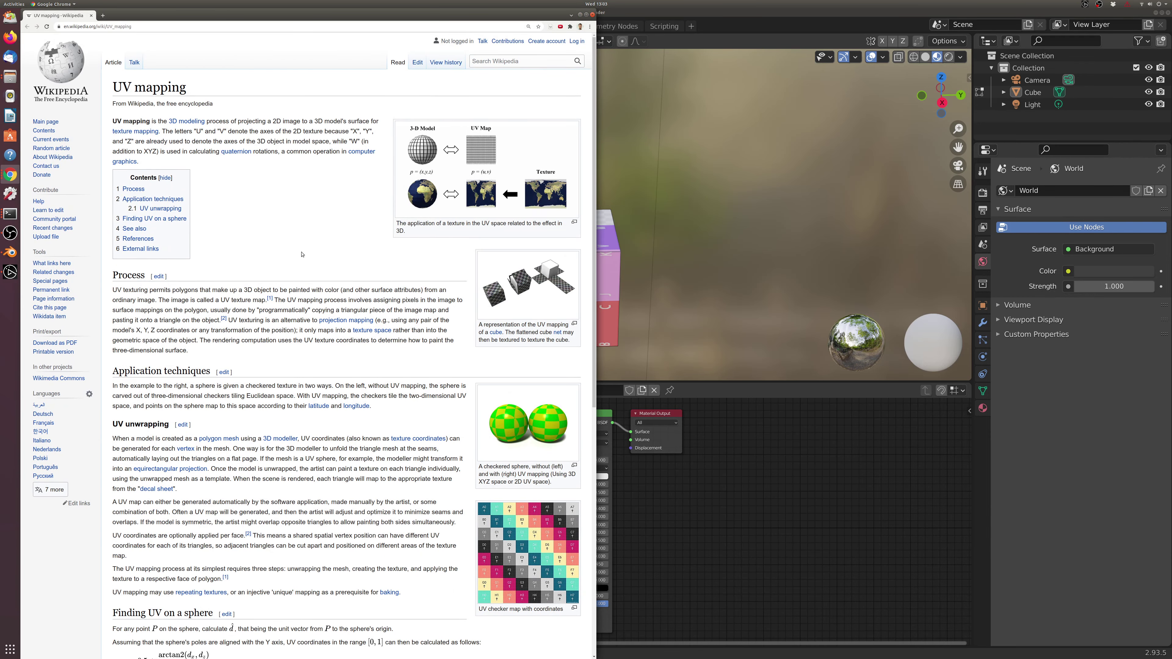
{"action": "scroll", "coordinate": [309, 253], "scroll_direction": "up", "scroll_amount": 8, "text": "ctrl"}
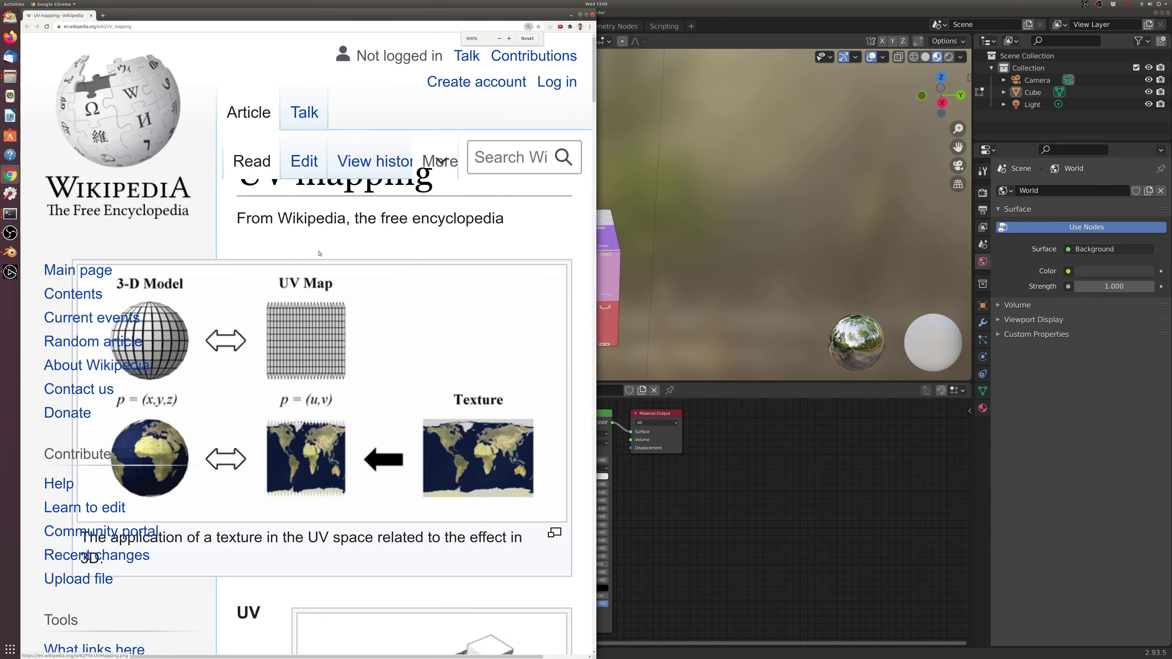
{"action": "scroll", "coordinate": [263, 297], "scroll_direction": "down", "scroll_amount": 2, "text": "ctrl"}
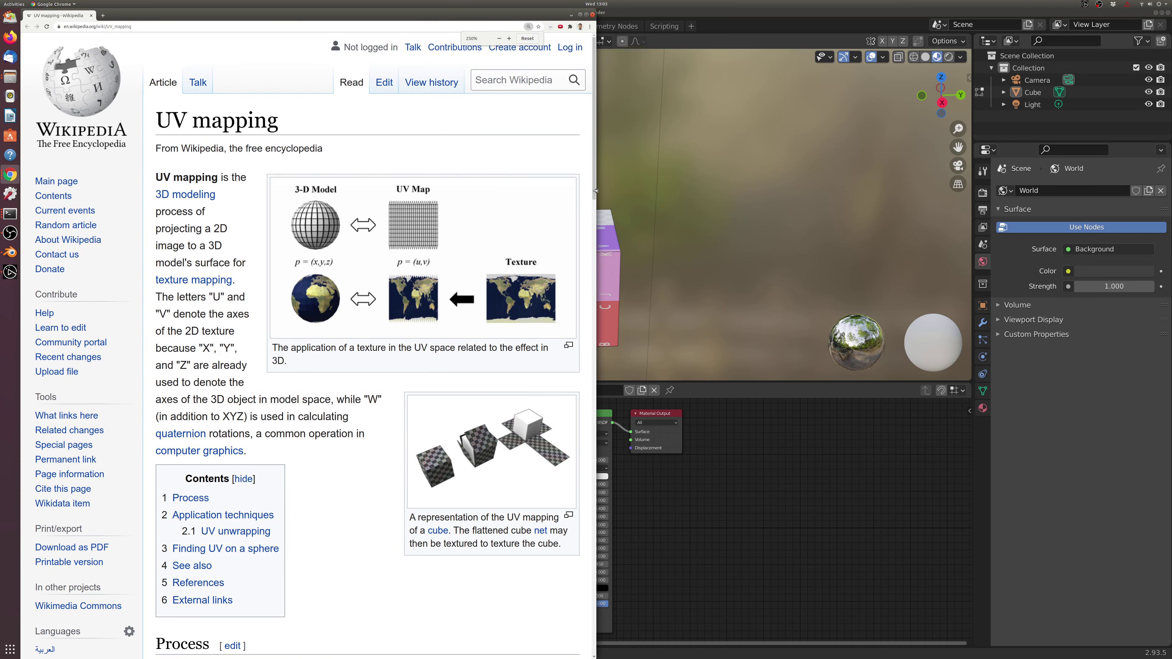
{"action": "left_click_drag", "start_coordinate": [814, 229], "coordinate": [895, 229]}
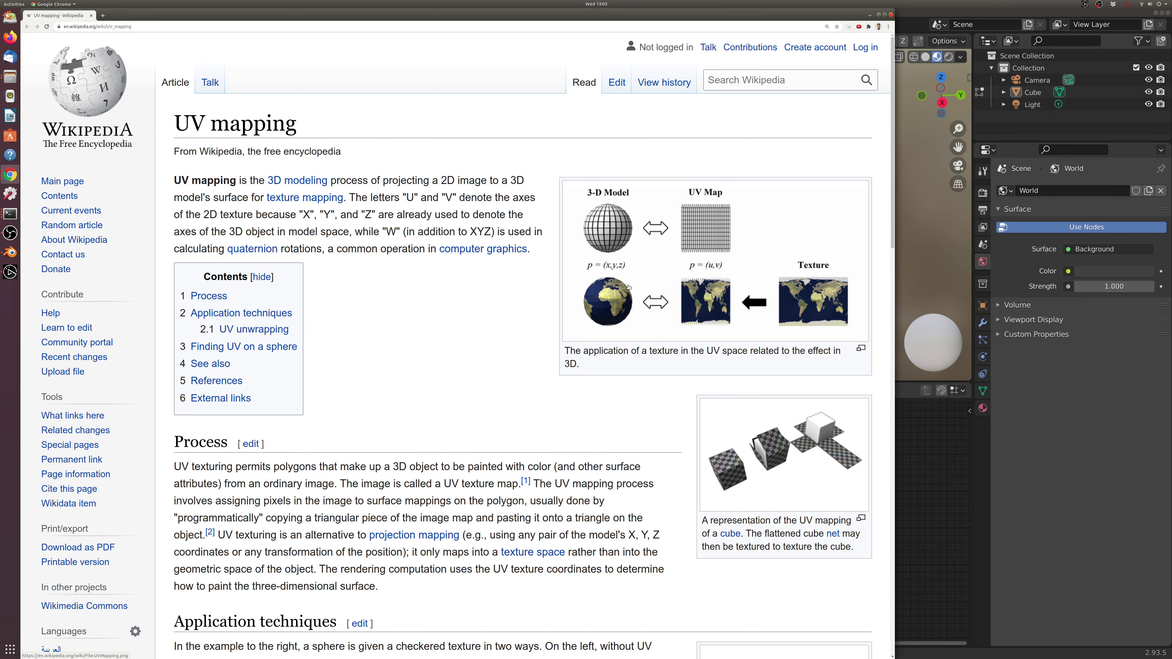
{"action": "scroll", "coordinate": [799, 421], "scroll_direction": "down", "scroll_amount": 2}
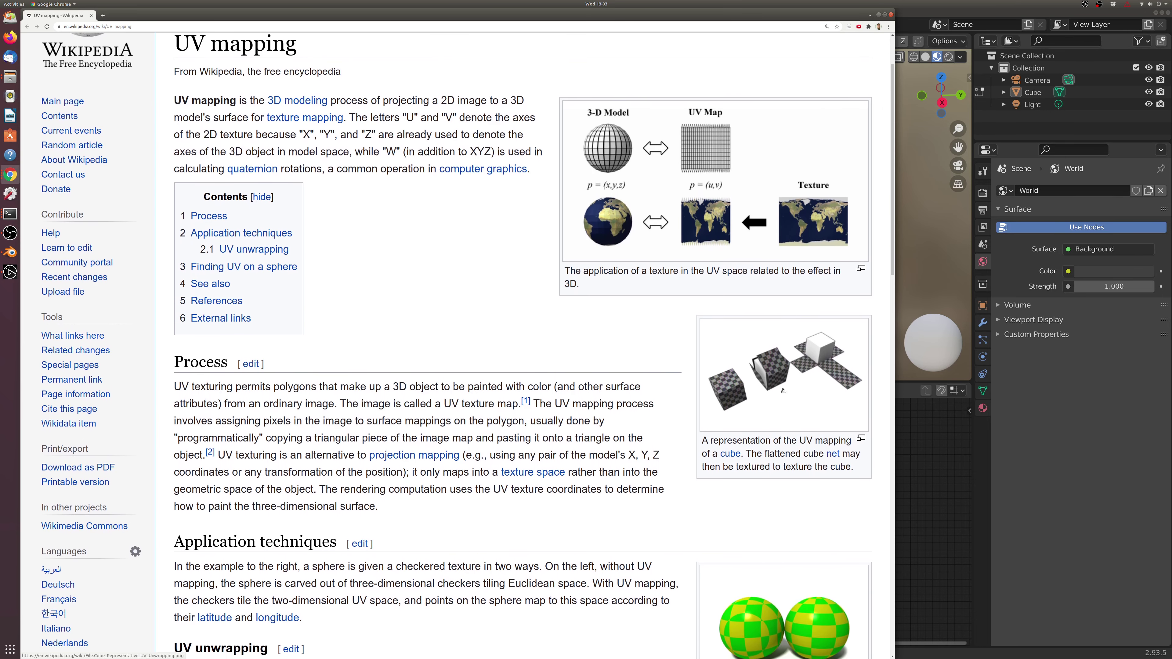
{"action": "left_click", "coordinate": [799, 410]}
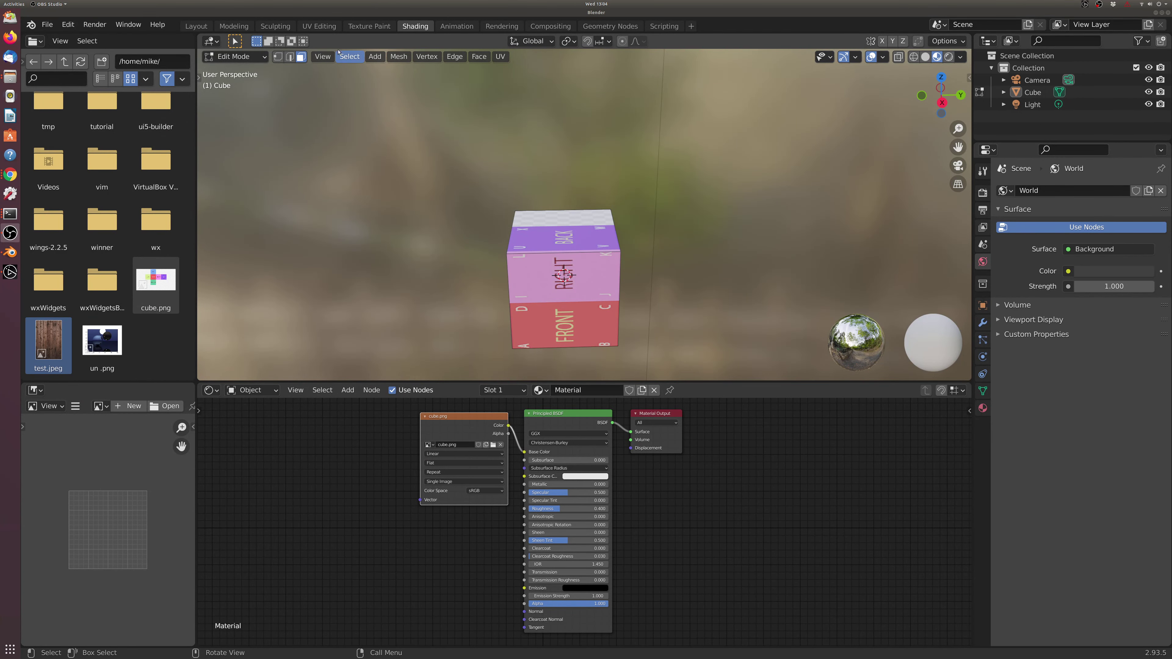
Switch Blender to the UV Editing workspace and select the whole cube to show its UV layout over cube.png.
{"action": "left_click", "coordinate": [320, 26]}
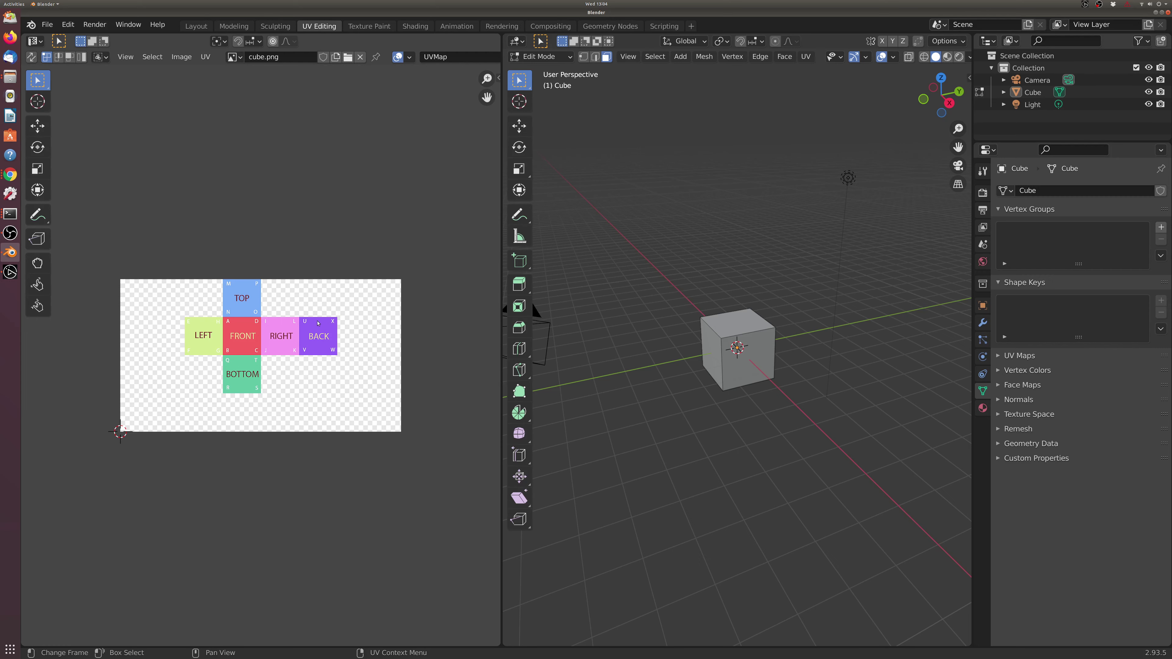
{"action": "left_click_drag", "start_coordinate": [658, 258], "coordinate": [846, 420]}
{"action": "scroll", "coordinate": [832, 345], "scroll_direction": "up", "scroll_amount": 5}
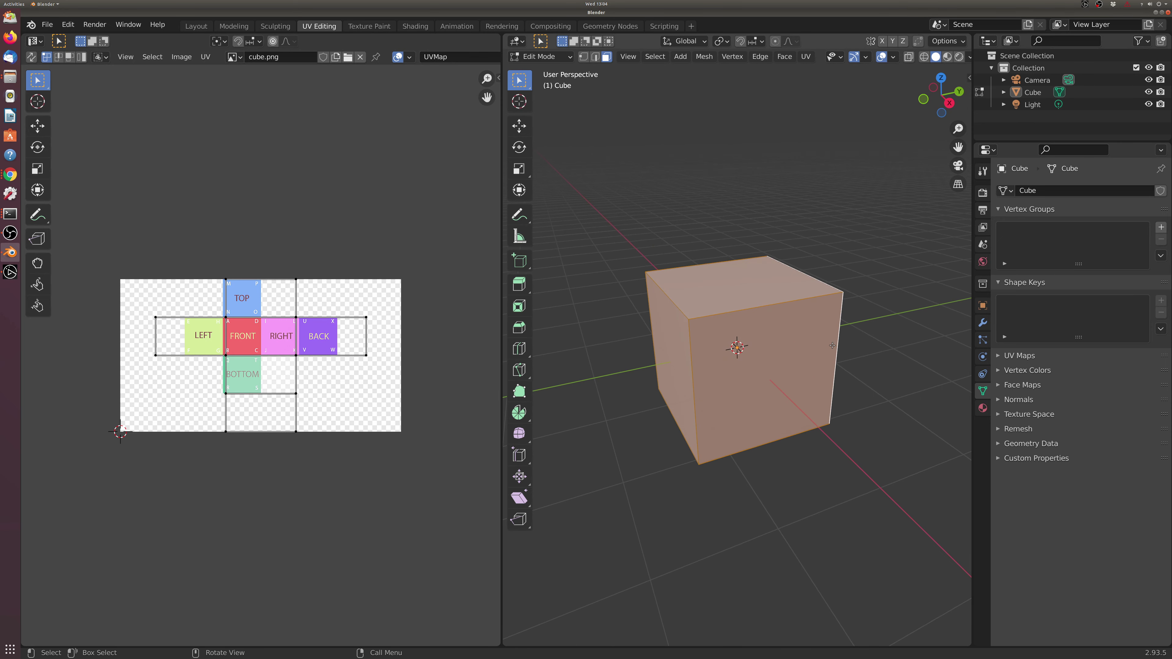
Select individual cube faces one at a time to examine where each one maps on the cube.png texture.
{"action": "key", "text": "alt+a"}
{"action": "left_click", "coordinate": [759, 350]}
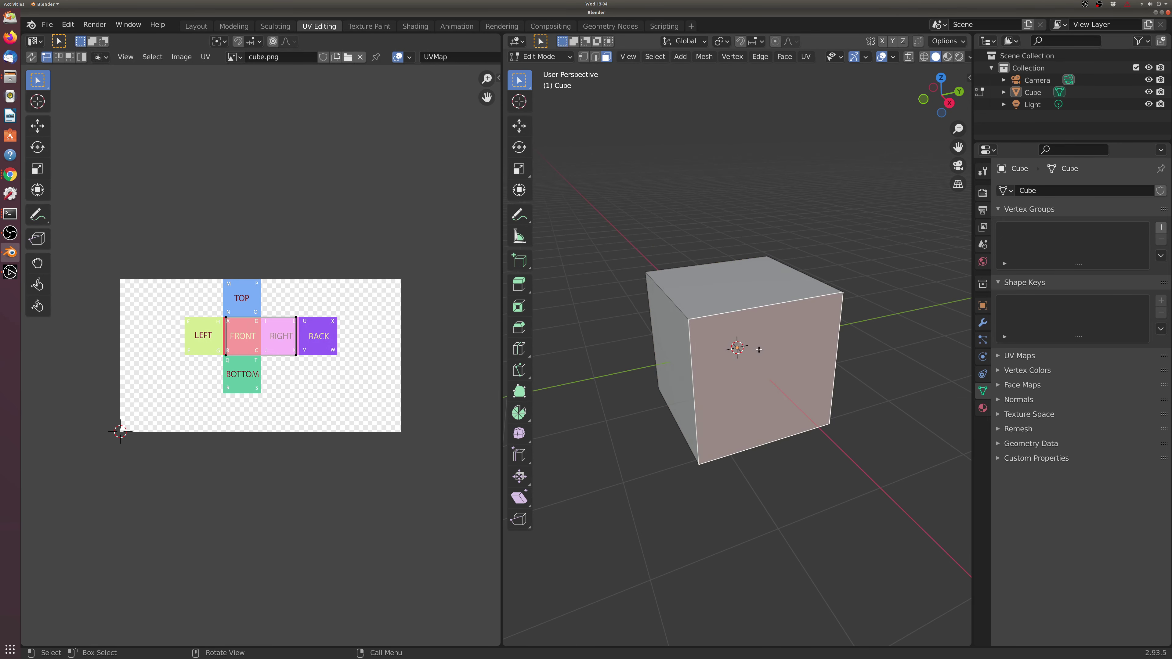
{"action": "left_click", "coordinate": [720, 282]}
{"action": "left_click", "coordinate": [668, 343]}
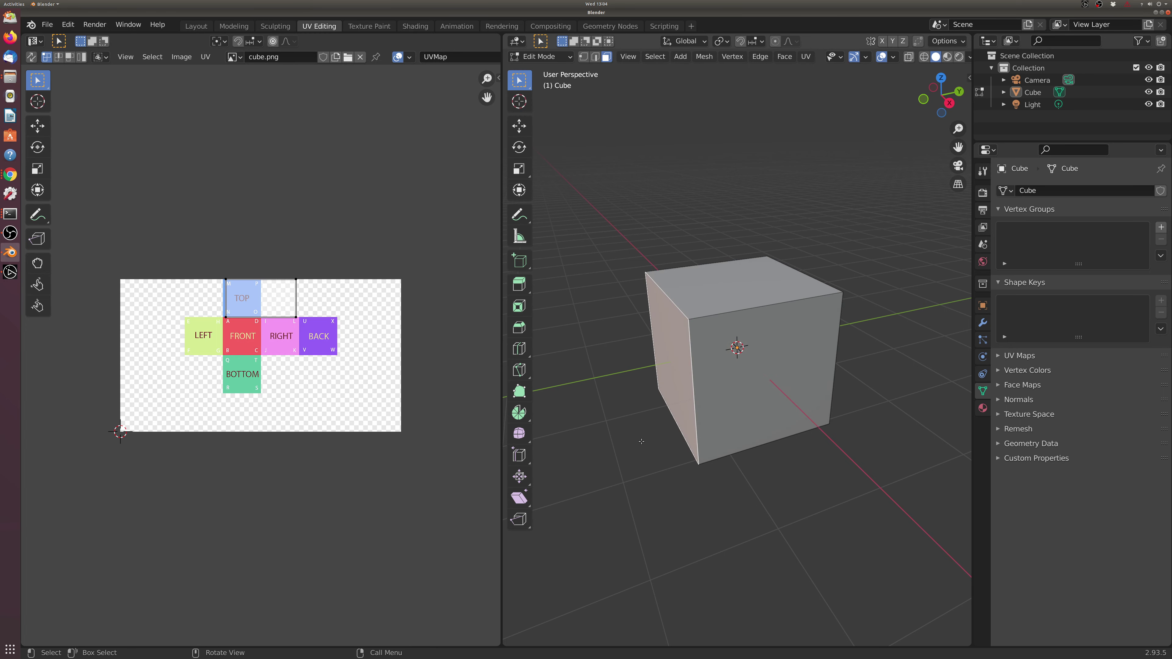
{"action": "middle_click_drag", "start_coordinate": [720, 351], "coordinate": [715, 430]}
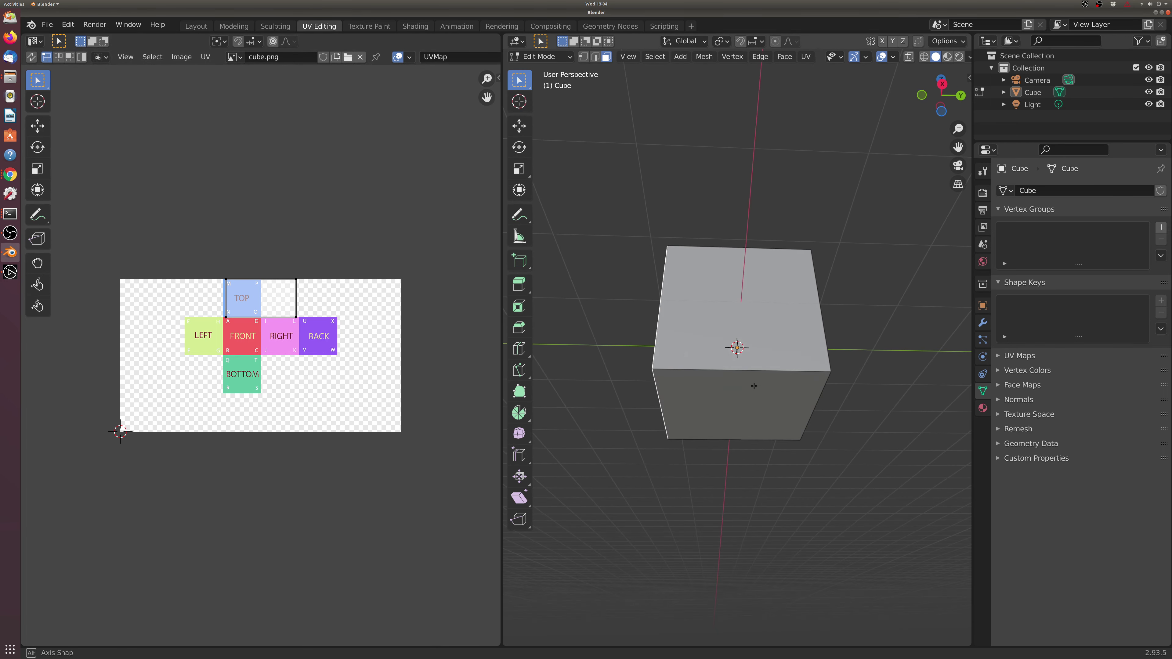
{"action": "left_click", "coordinate": [716, 429]}
{"action": "left_click", "coordinate": [697, 473]}
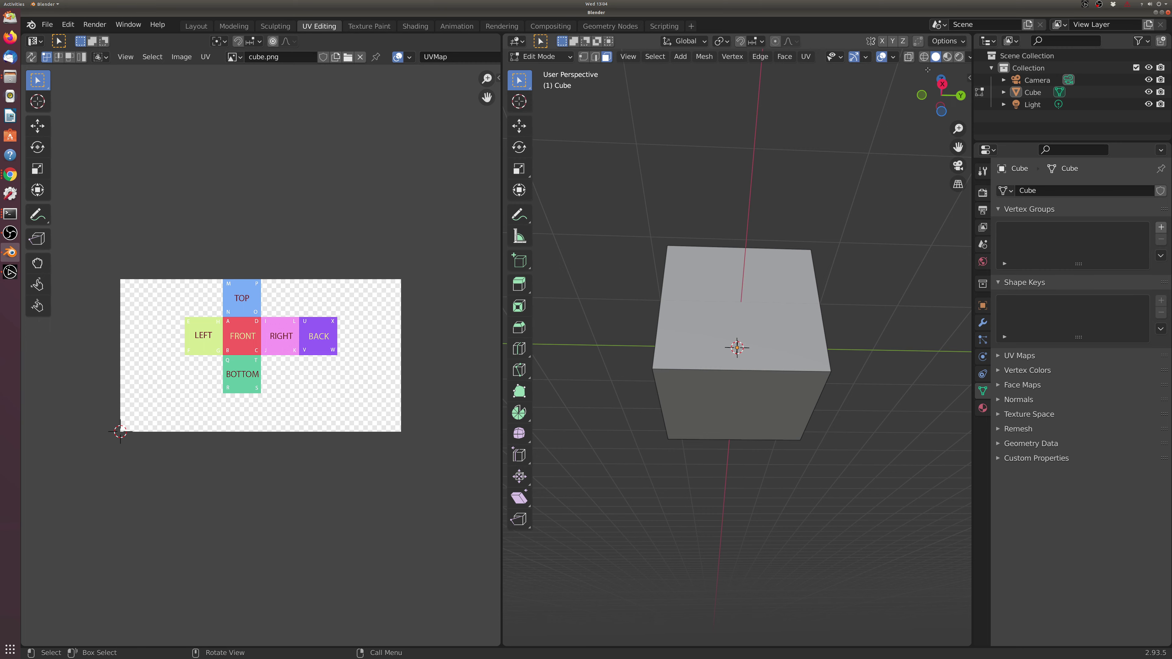
Display the cube as see-through wireframe in the 3D viewport and select all of its faces.
{"action": "left_click", "coordinate": [909, 56]}
{"action": "middle_click_drag", "start_coordinate": [702, 180], "coordinate": [599, 221]}
{"action": "left_click_drag", "start_coordinate": [573, 205], "coordinate": [930, 507]}
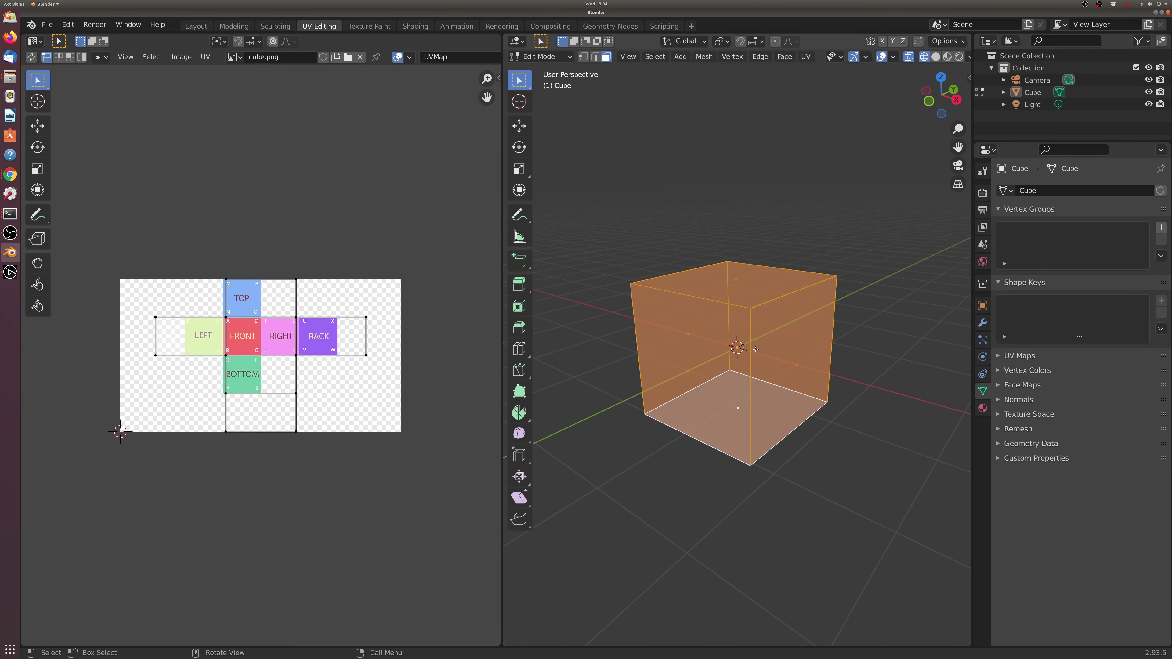
Try to grow the selection outward from a single face of the cube.
{"action": "left_click", "coordinate": [789, 350]}
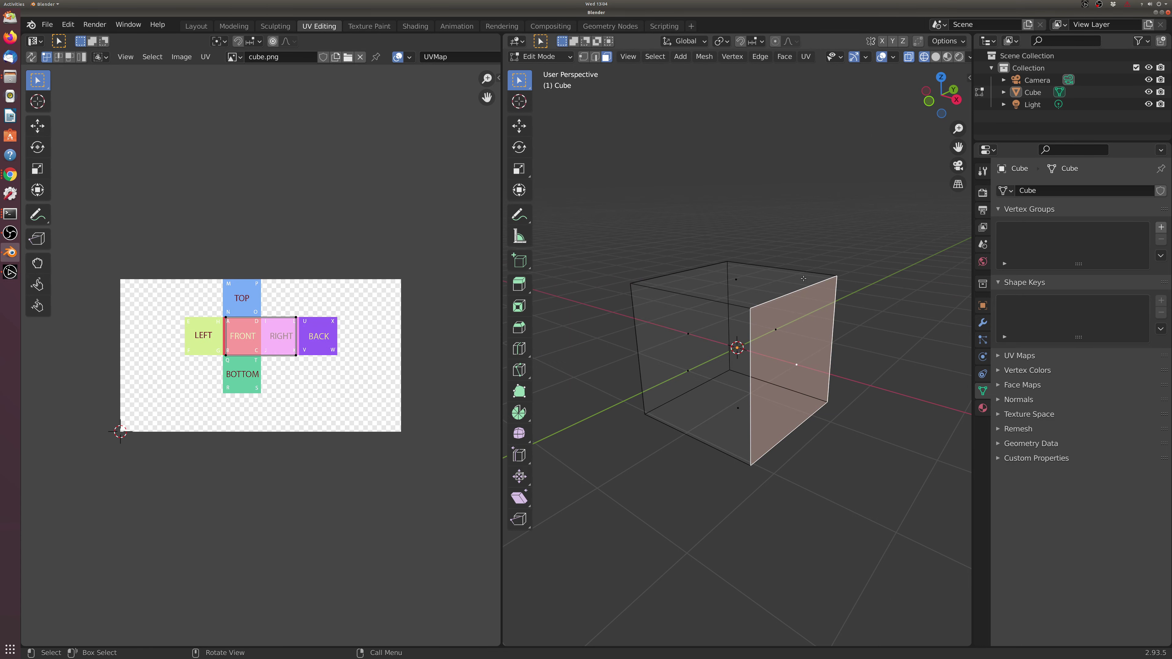
{"action": "key", "text": "shift+plus"}
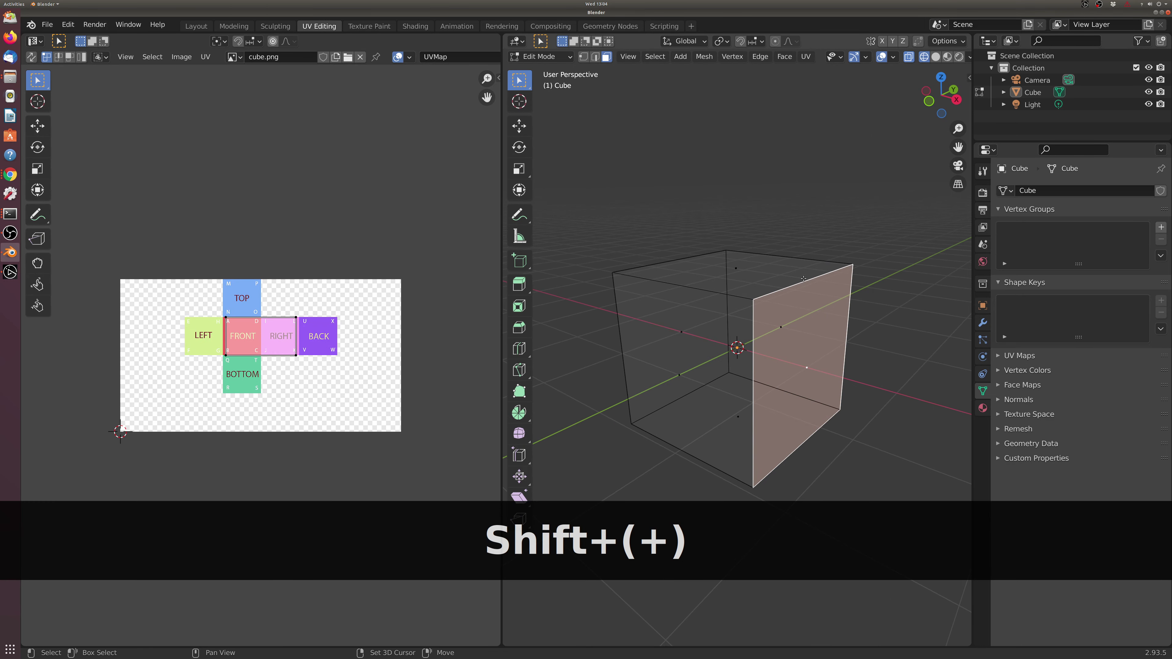
{"action": "key", "text": "plus"}
{"action": "key", "text": "plus"}
{"action": "key", "text": "plus"}
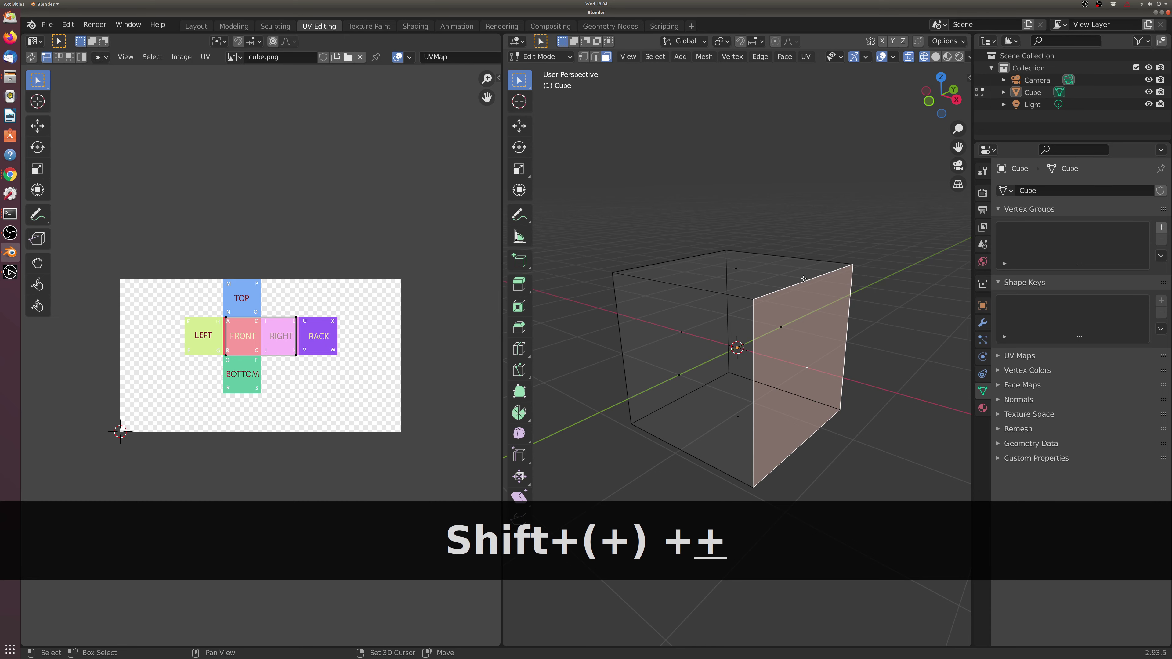
{"action": "scroll", "coordinate": [733, 294], "scroll_direction": "down", "scroll_amount": 6}
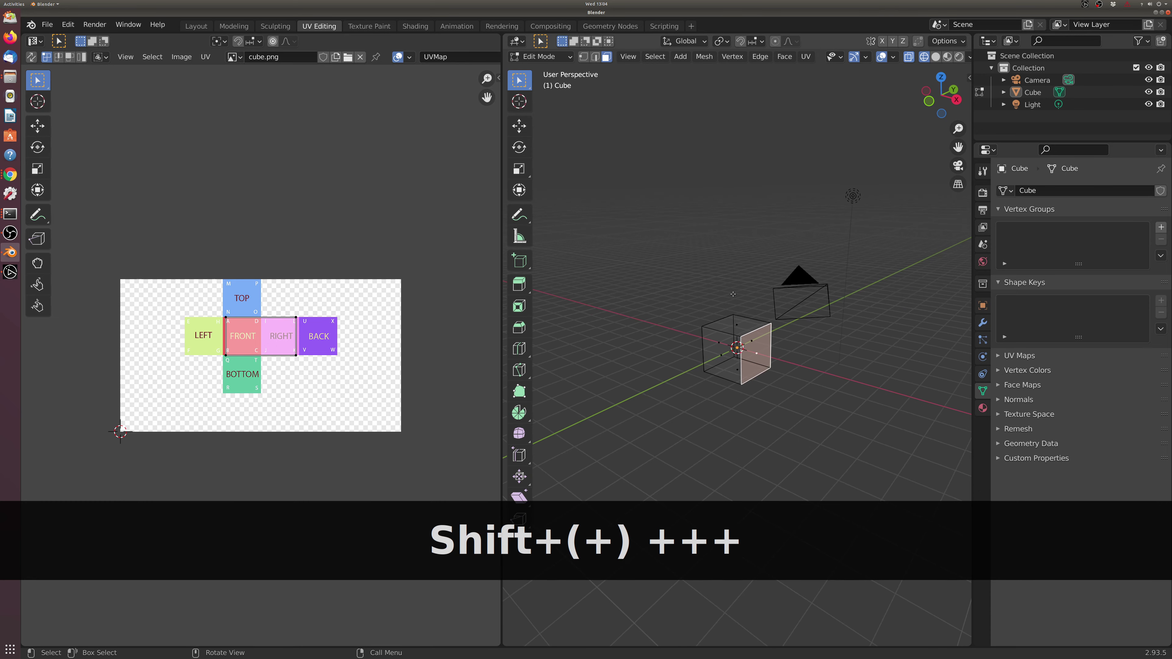
{"action": "left_click", "coordinate": [728, 331]}
{"action": "key", "text": "plus"}
{"action": "key", "text": "ctrl+plus"}
{"action": "key", "text": "ctrl+plus"}
{"action": "left_click", "coordinate": [753, 340]}
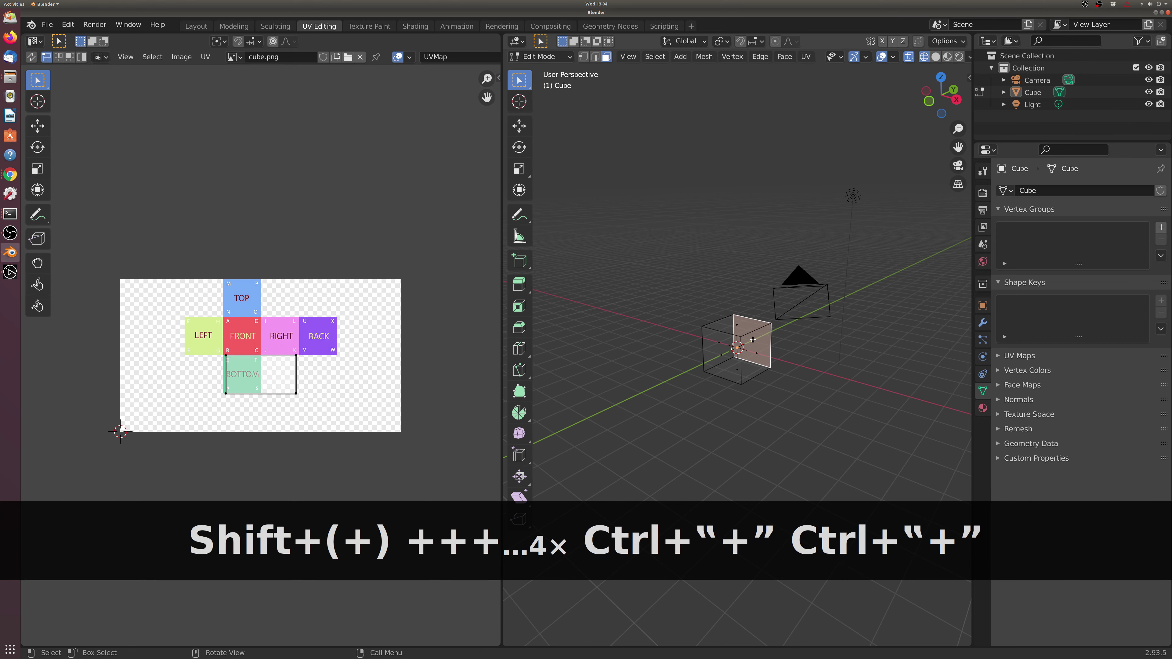
{"action": "key", "text": "KP_Add"}
{"action": "key", "text": "shift+KP_Add"}
{"action": "key", "text": "shift+KP_Add"}
Select all faces of the cube and box-select the entire UV layout in the UV editor.
{"action": "left_click_drag", "start_coordinate": [644, 234], "coordinate": [838, 427]}
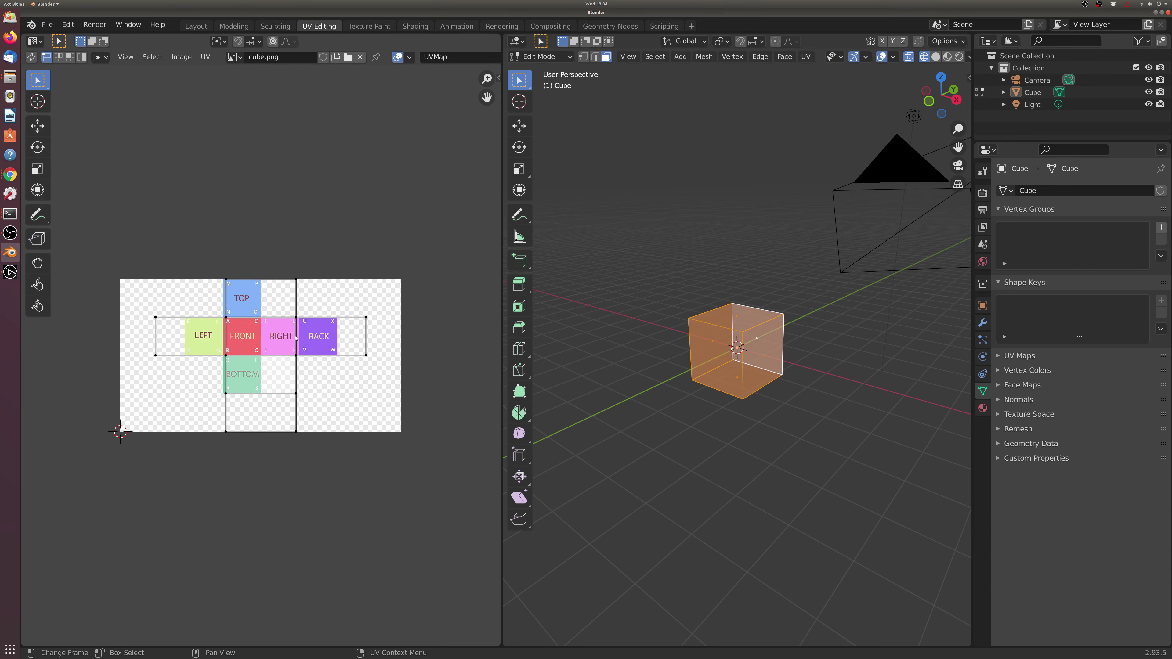
{"action": "scroll", "coordinate": [291, 326], "scroll_direction": "up", "scroll_amount": 2}
{"action": "scroll", "coordinate": [291, 326], "scroll_direction": "down", "scroll_amount": 1}
{"action": "left_click_drag", "start_coordinate": [106, 204], "coordinate": [458, 513]}
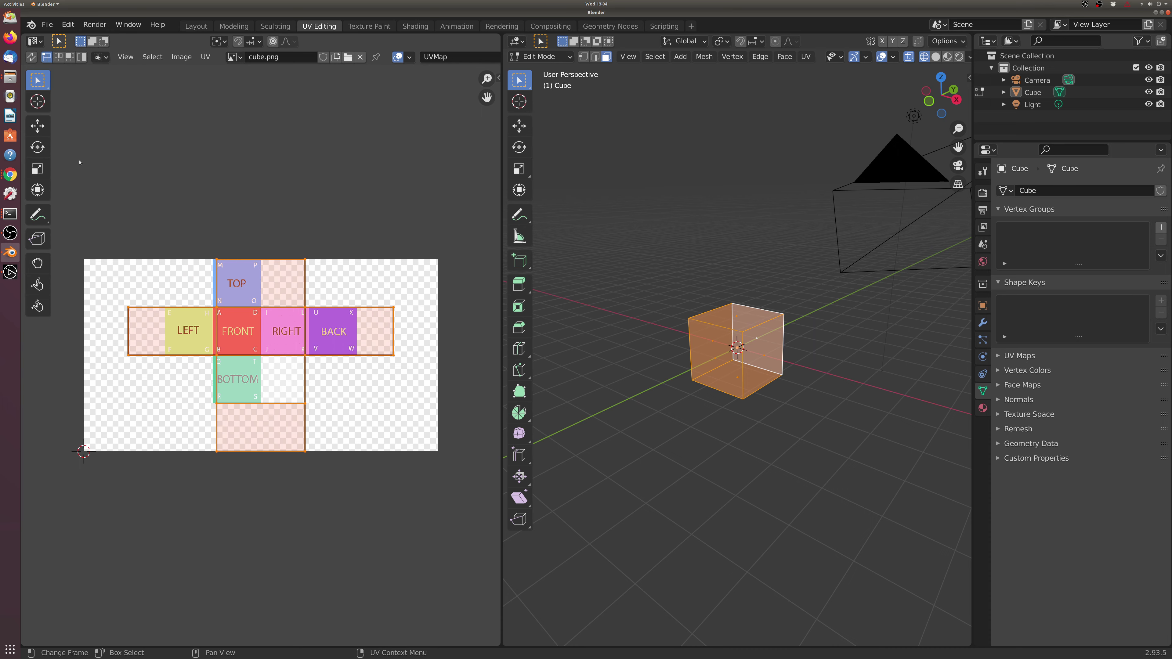
Move the whole UV layout across the texture toward the RIGHT square and scale it down uniformly.
{"action": "left_click", "coordinate": [37, 125]}
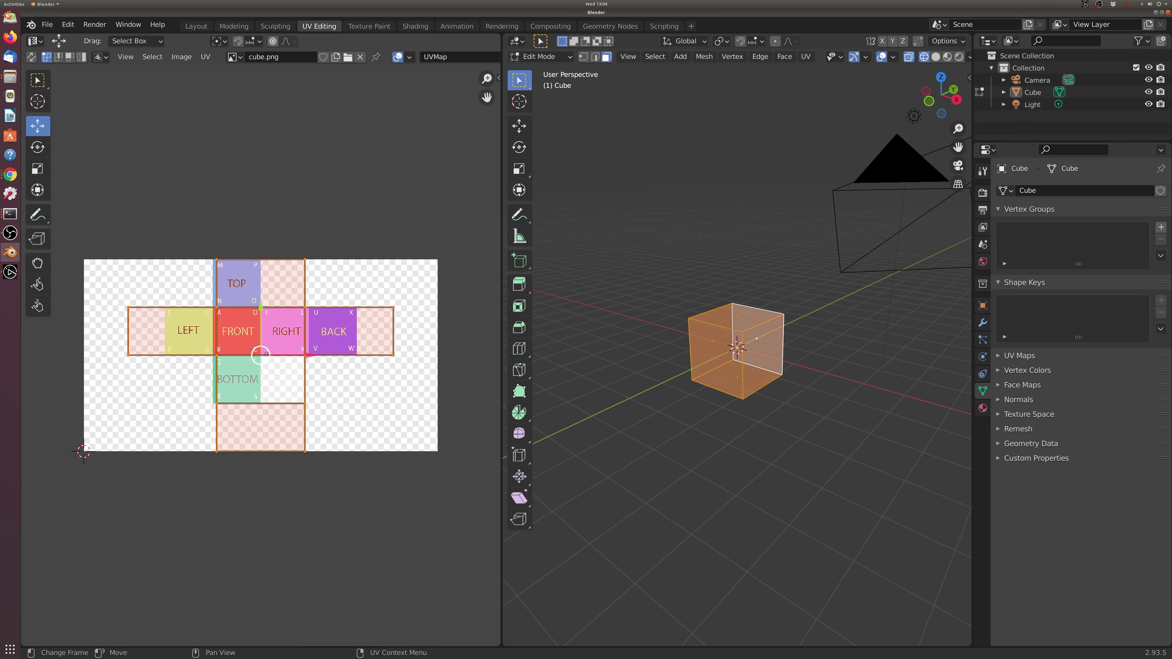
{"action": "left_click_drag", "start_coordinate": [267, 354], "coordinate": [248, 346]}
{"action": "key", "text": "g"}
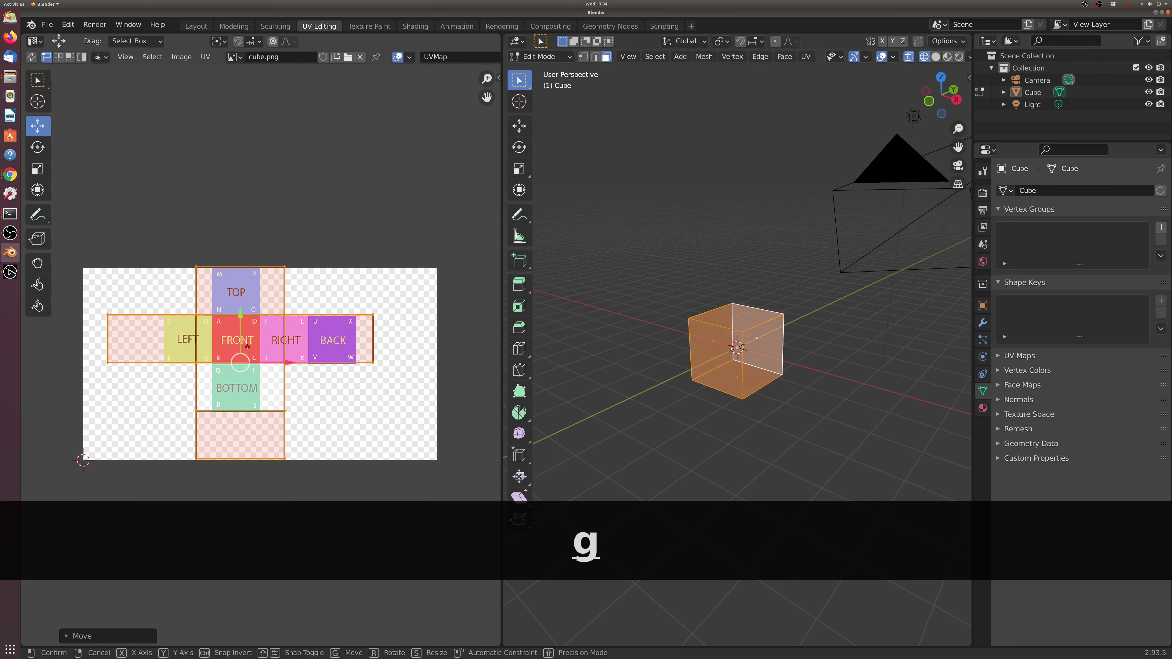
{"action": "key", "text": "s"}
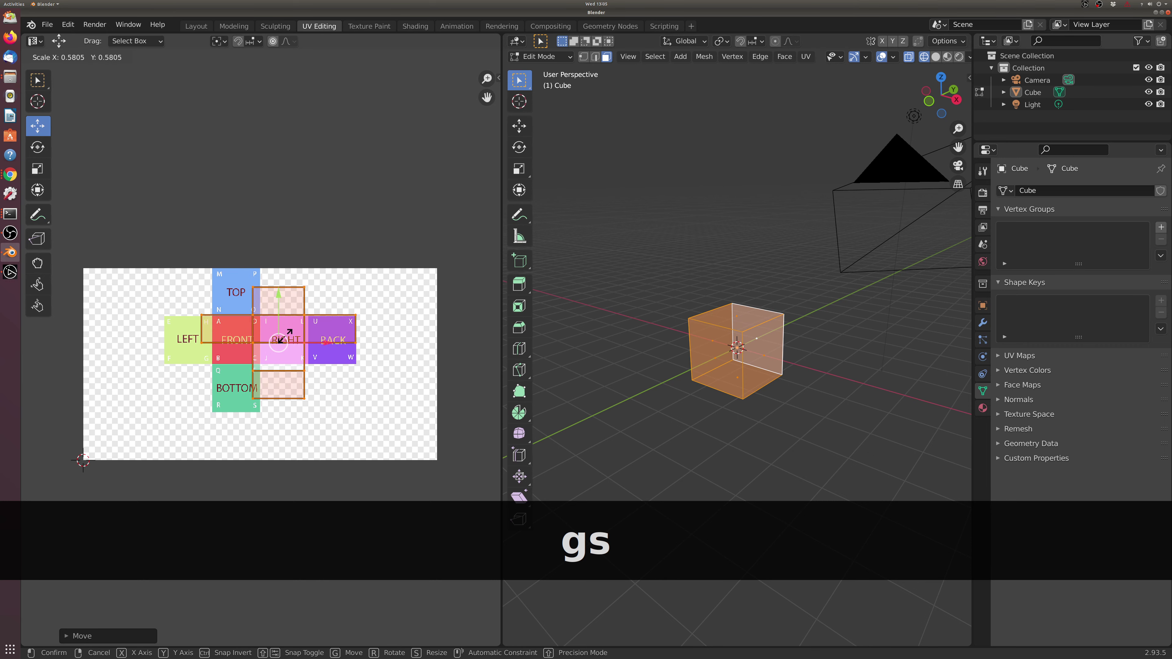
{"action": "left_click", "coordinate": [350, 306]}
{"action": "left_click", "coordinate": [375, 283]}
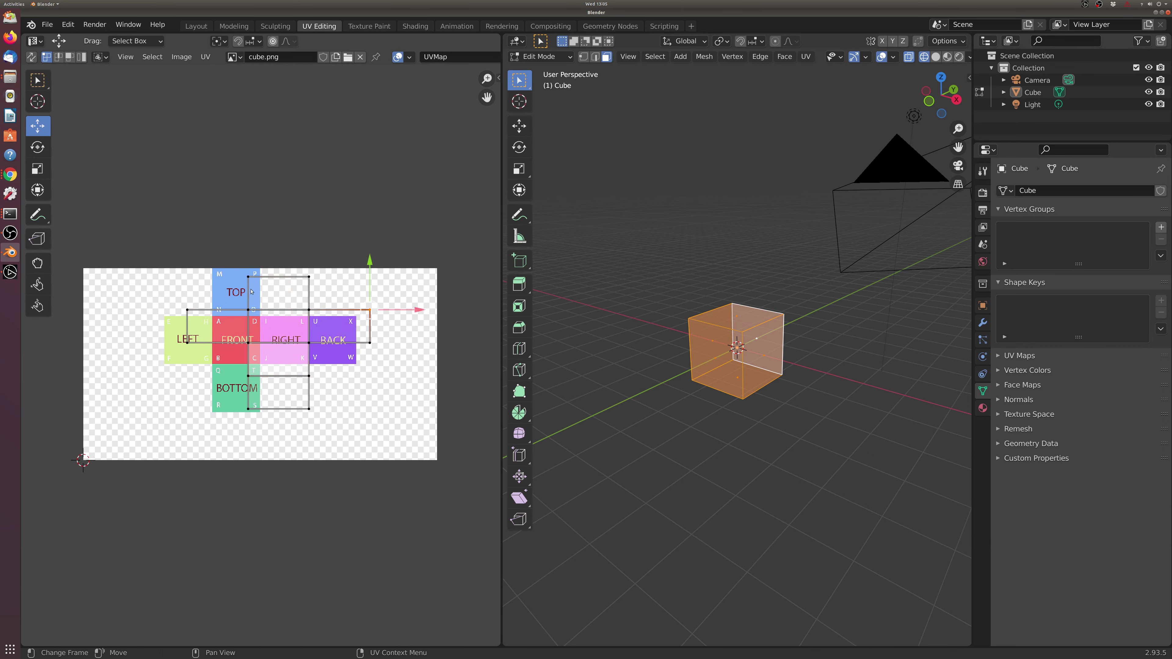
Reselect the entire UV layout, then deselect all of the cube's faces in the 3D viewport.
{"action": "left_click_drag", "start_coordinate": [170, 240], "coordinate": [449, 449]}
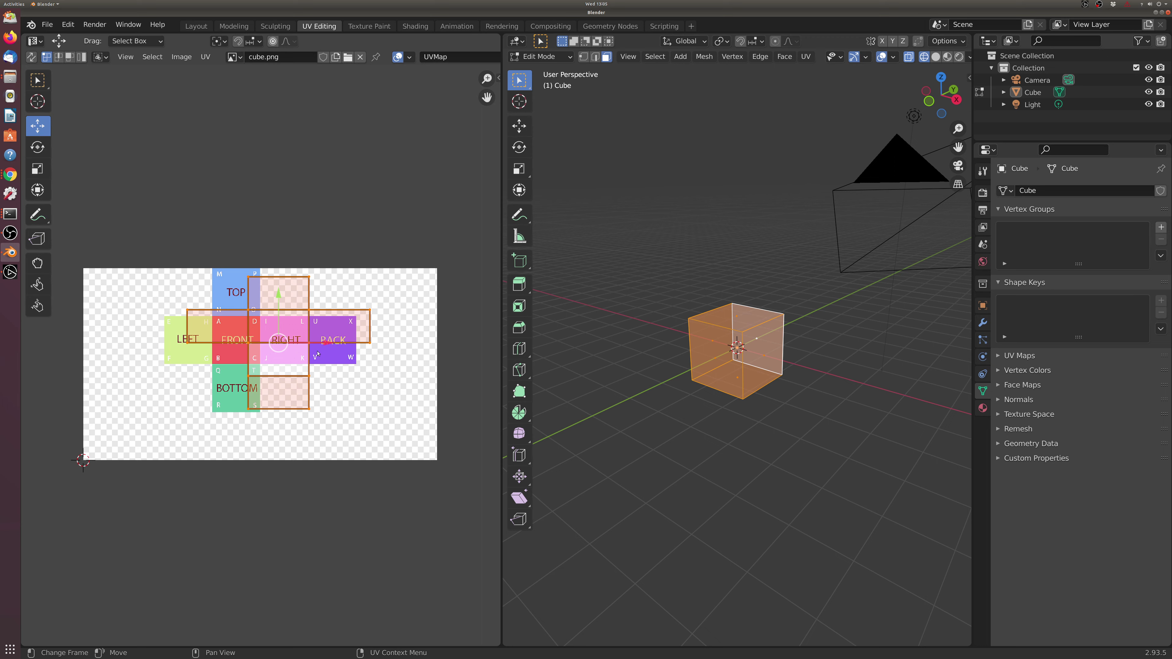
{"action": "scroll", "coordinate": [290, 337], "scroll_direction": "up", "scroll_amount": 2}
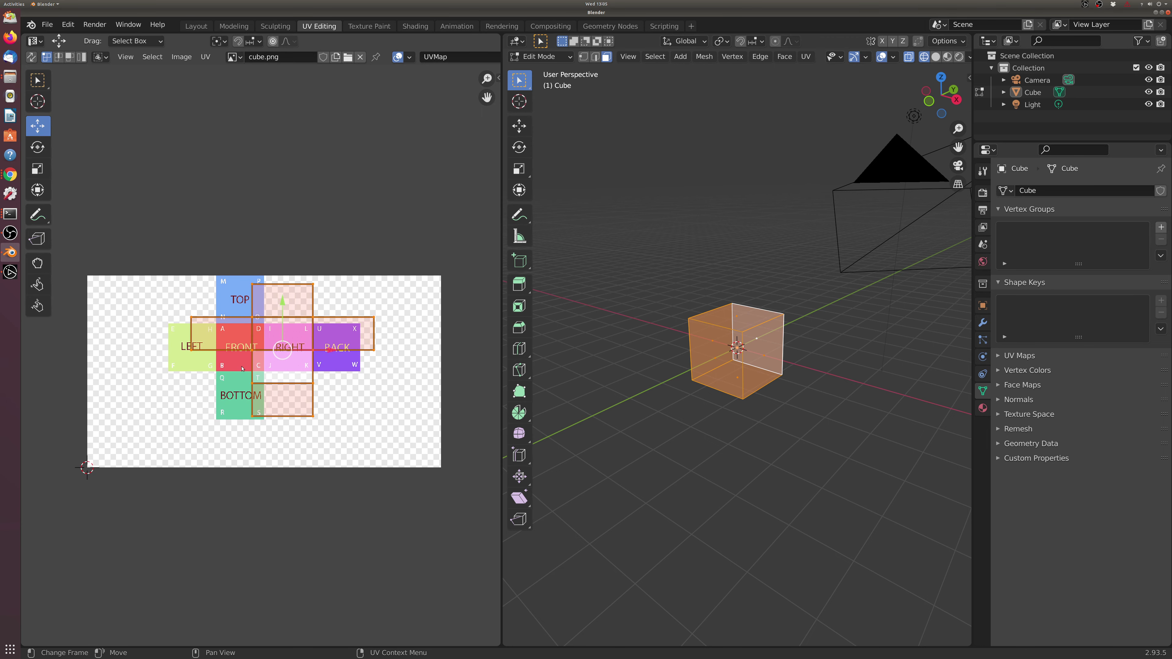
{"action": "left_click", "coordinate": [790, 417]}
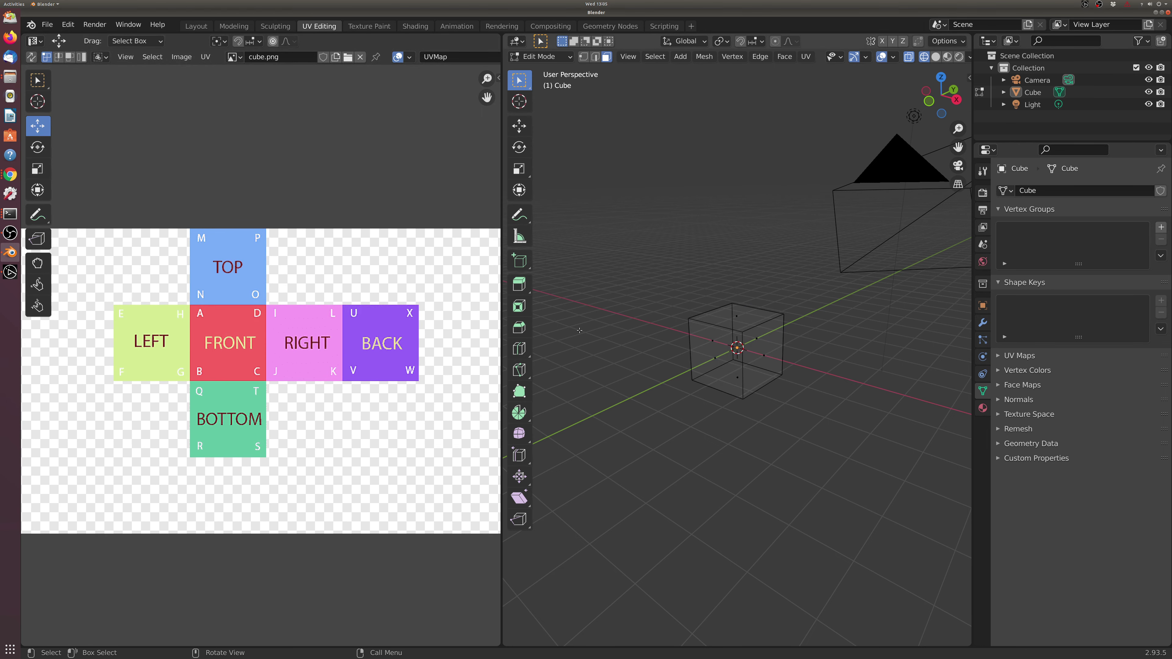
Select all faces of the cube and show the 3D viewport in Material Preview shading.
{"action": "left_click_drag", "start_coordinate": [676, 258], "coordinate": [832, 397]}
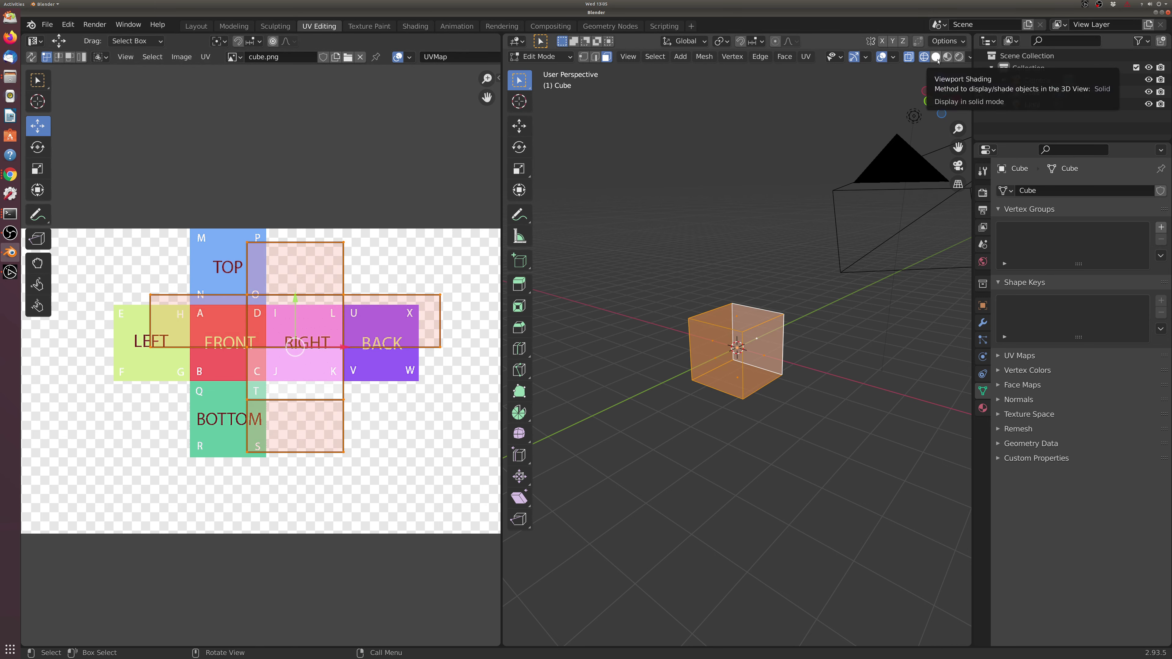
{"action": "left_click", "coordinate": [946, 57]}
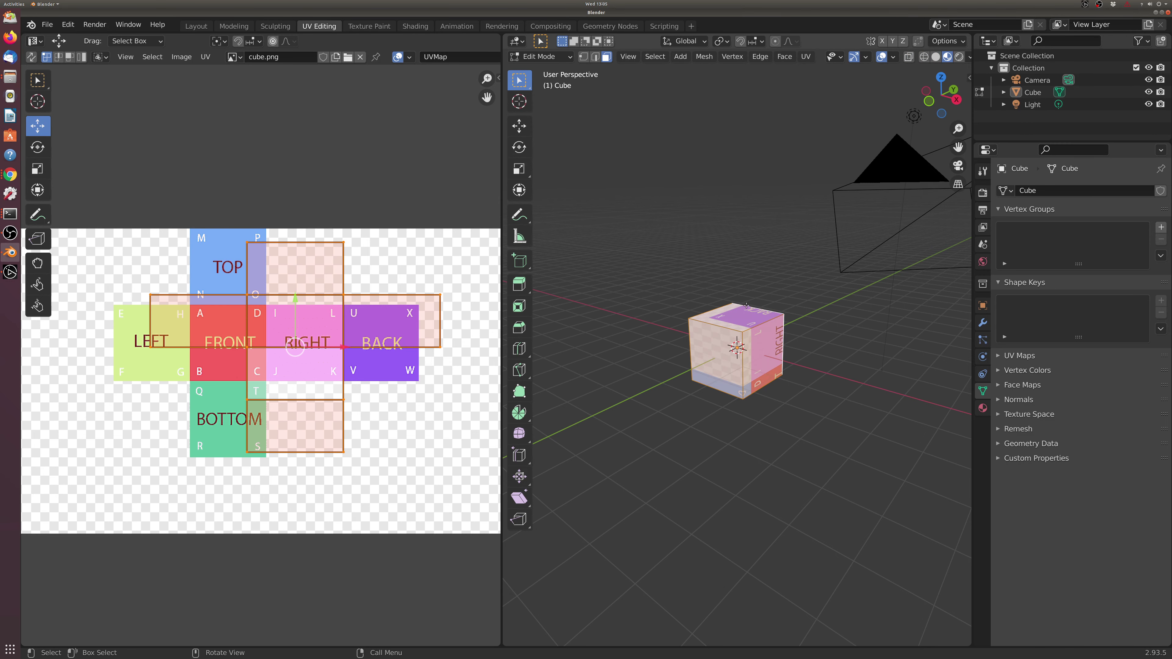
Select the entire UV layout and move it across the texture toward the FRONT square.
{"action": "middle_click_drag", "start_coordinate": [302, 332], "coordinate": [291, 332]}
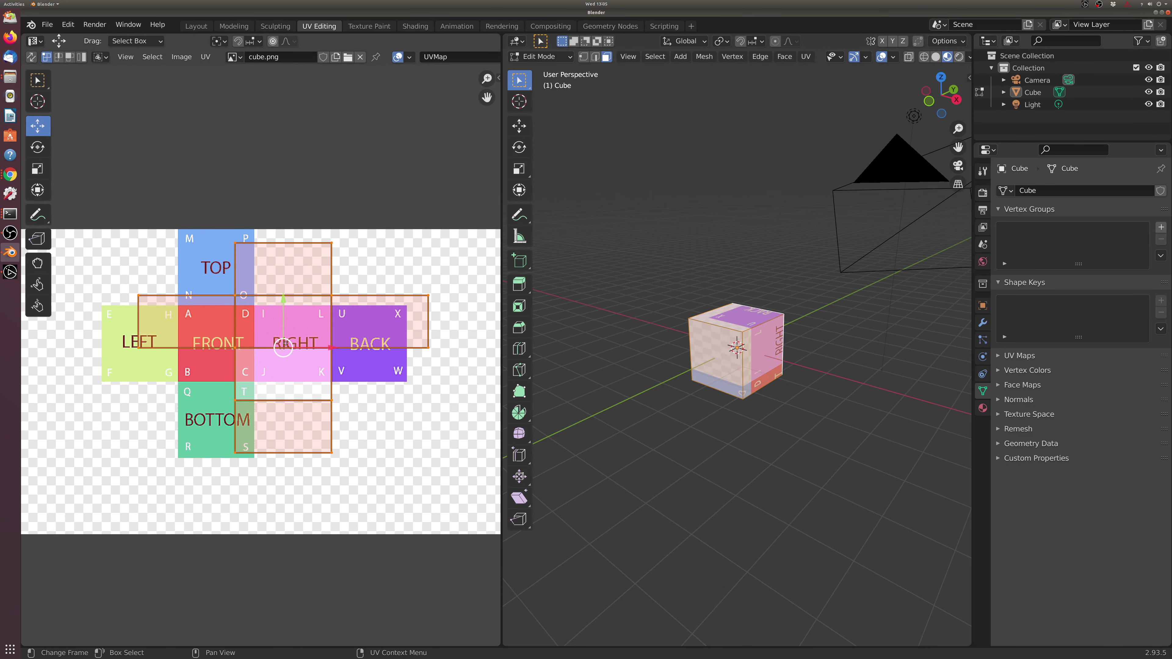
{"action": "left_click", "coordinate": [112, 206]}
{"action": "left_click_drag", "start_coordinate": [112, 205], "coordinate": [497, 520]}
{"action": "key", "text": "g"}
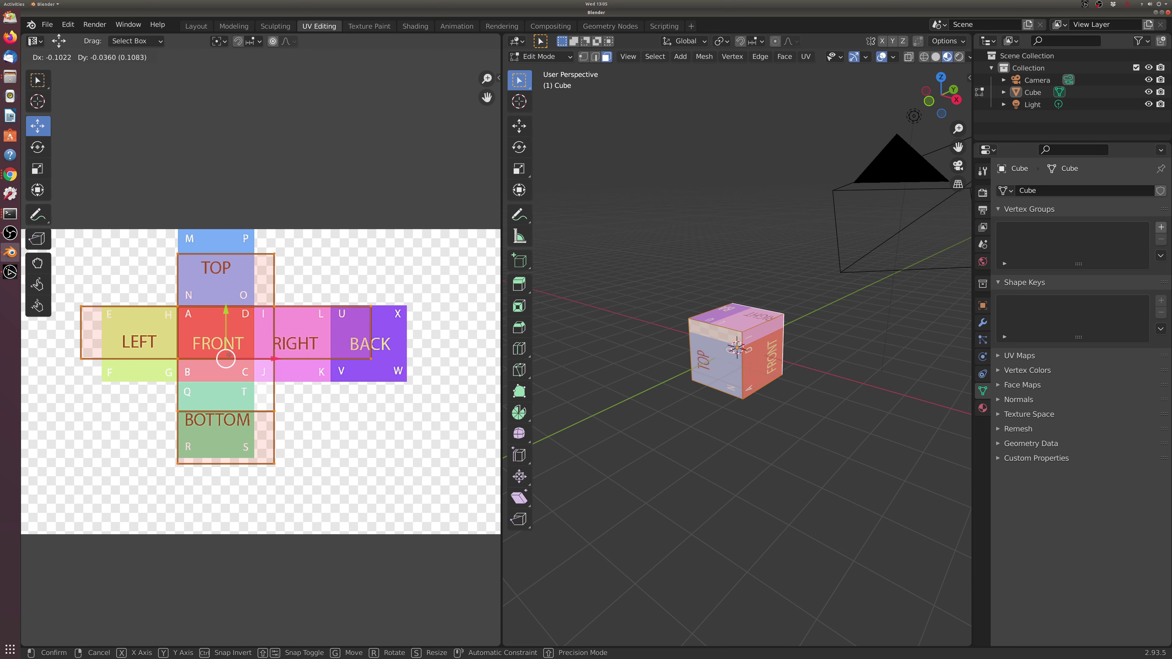
{"action": "left_click", "coordinate": [245, 367]}
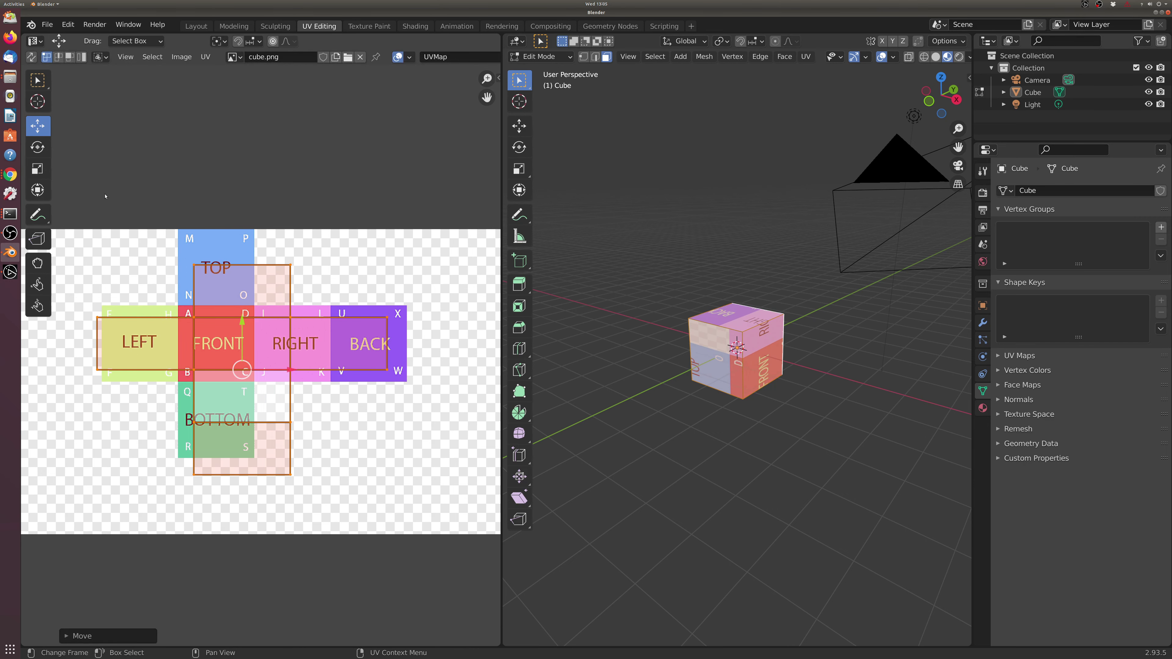
Try to rotate the whole UV layout by 90 degrees with the Rotate tool.
{"action": "left_click", "coordinate": [37, 147]}
{"action": "left_click_drag", "start_coordinate": [226, 359], "coordinate": [196, 419]}
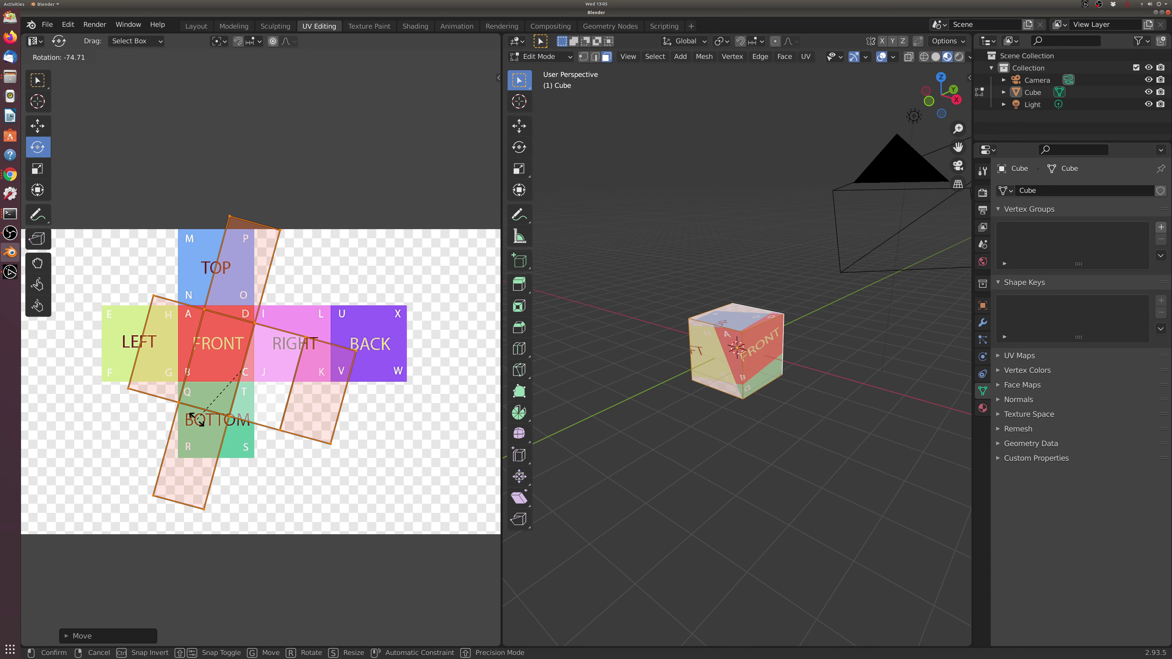
{"action": "type", "text": "90"}
{"action": "key", "text": "Return"}
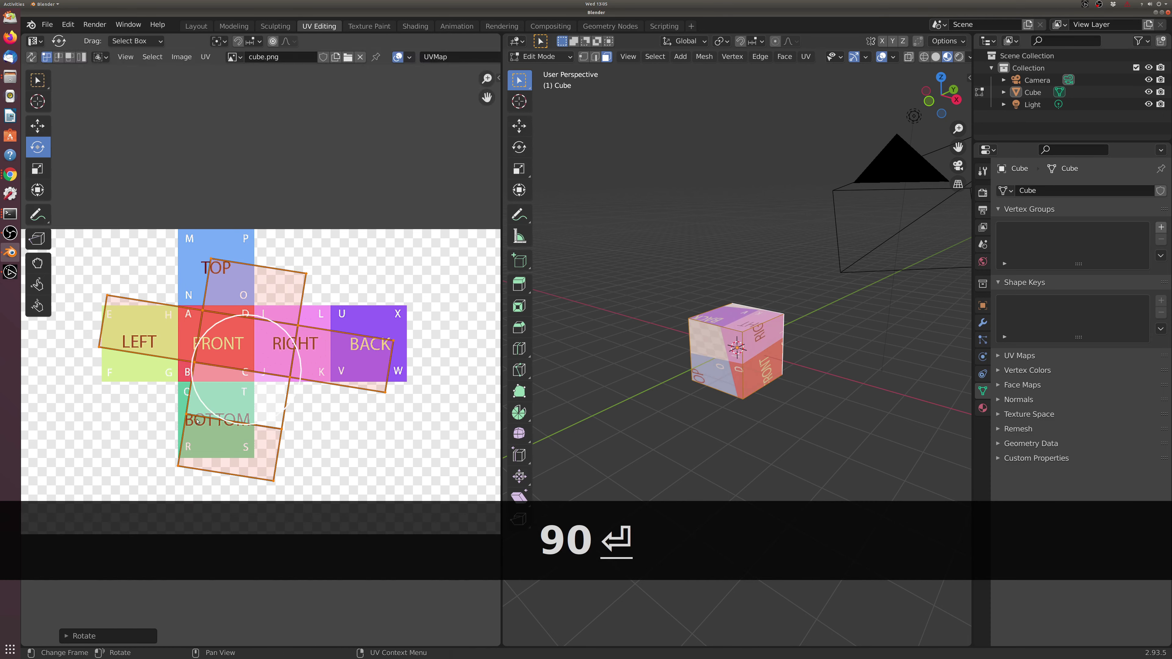
{"action": "left_click_drag", "start_coordinate": [197, 421], "coordinate": [206, 394]}
{"action": "type", "text": "90"}
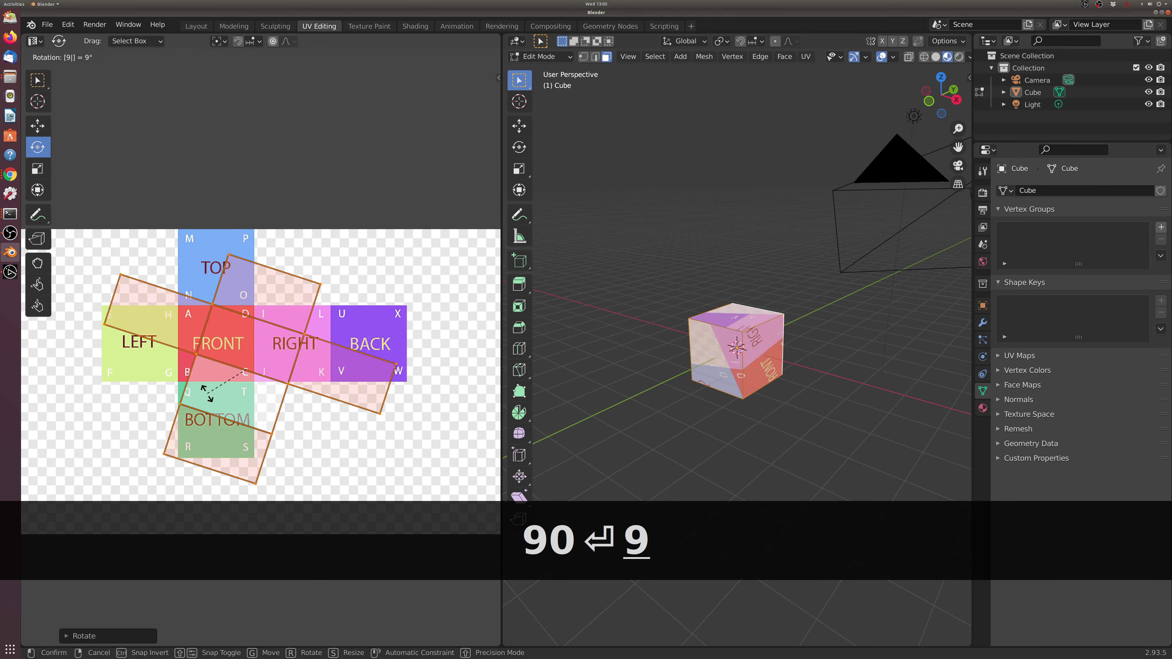
{"action": "left_click", "coordinate": [207, 393]}
{"action": "key", "text": "ctrl+z"}
{"action": "key", "text": "ctrl+z"}
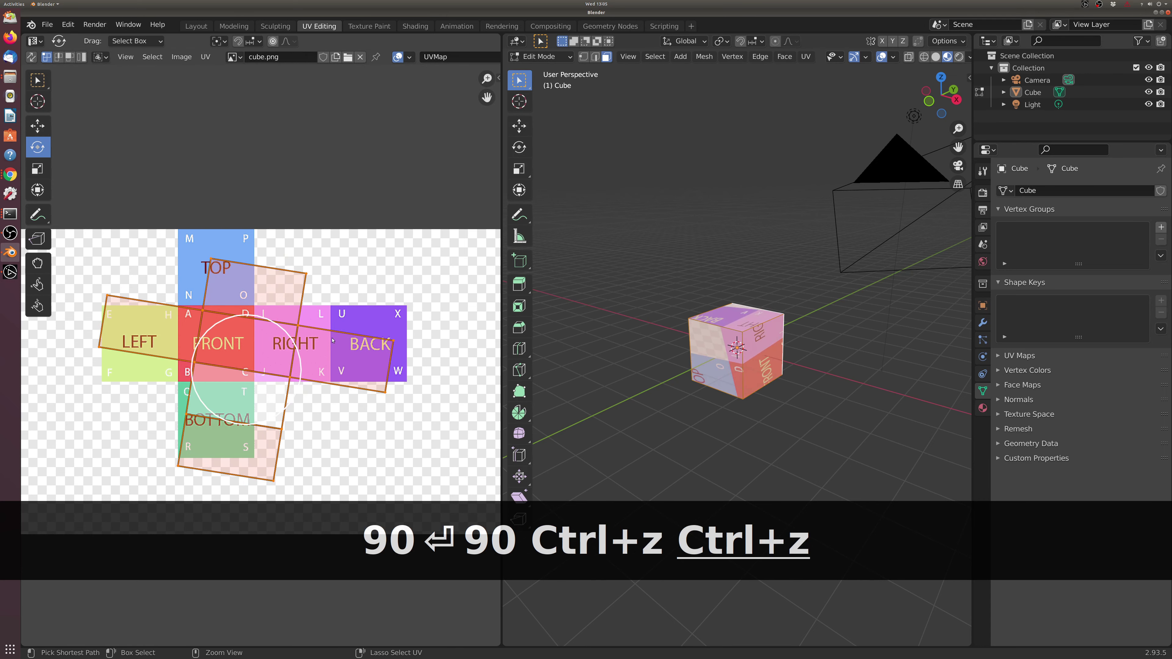
Rotate the whole UV layout by 270 degrees so its long arm runs vertically through TOP, FRONT and BOTTOM.
{"action": "left_click_drag", "start_coordinate": [205, 385], "coordinate": [221, 365]}
{"action": "type", "text": "90"}
{"action": "key", "text": "ctrl+z"}
{"action": "type", "text": "270"}
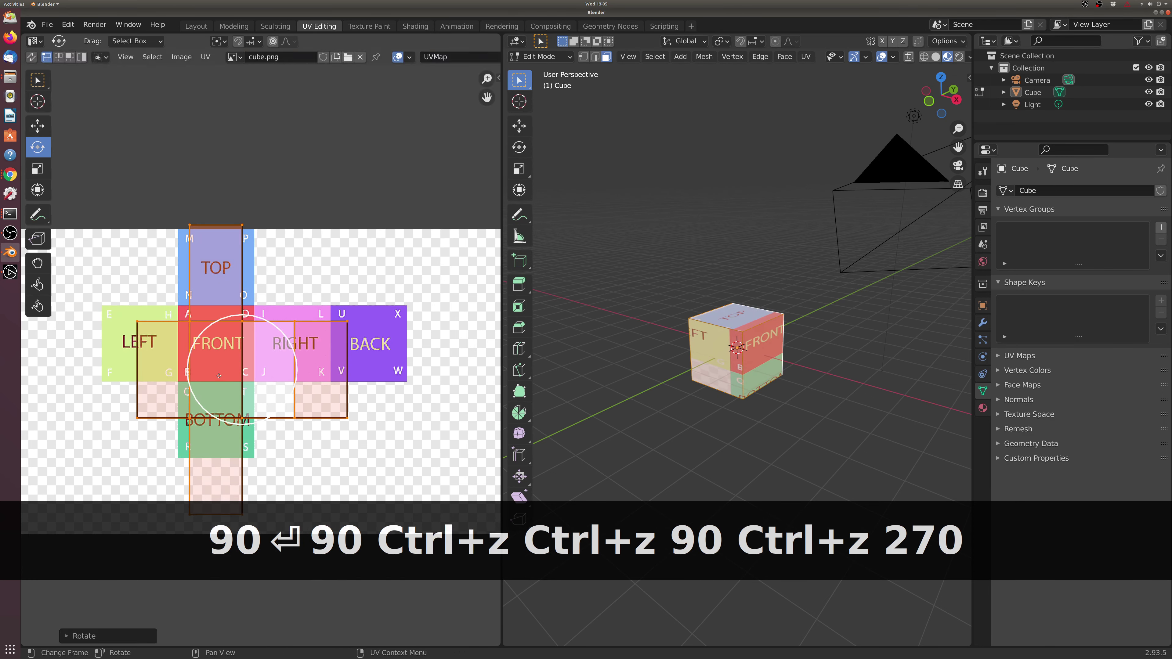
Move the rotated UV layout up over the FRONT square and scale it down uniformly.
{"action": "type", "text": "g"}
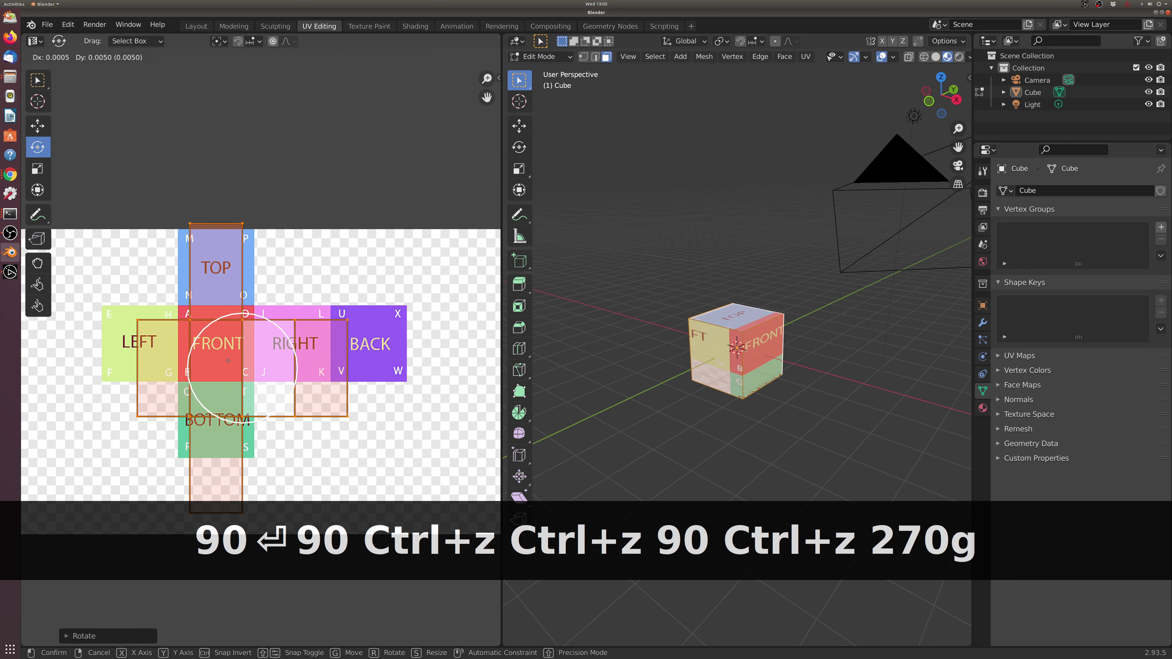
{"action": "left_click", "coordinate": [223, 338]}
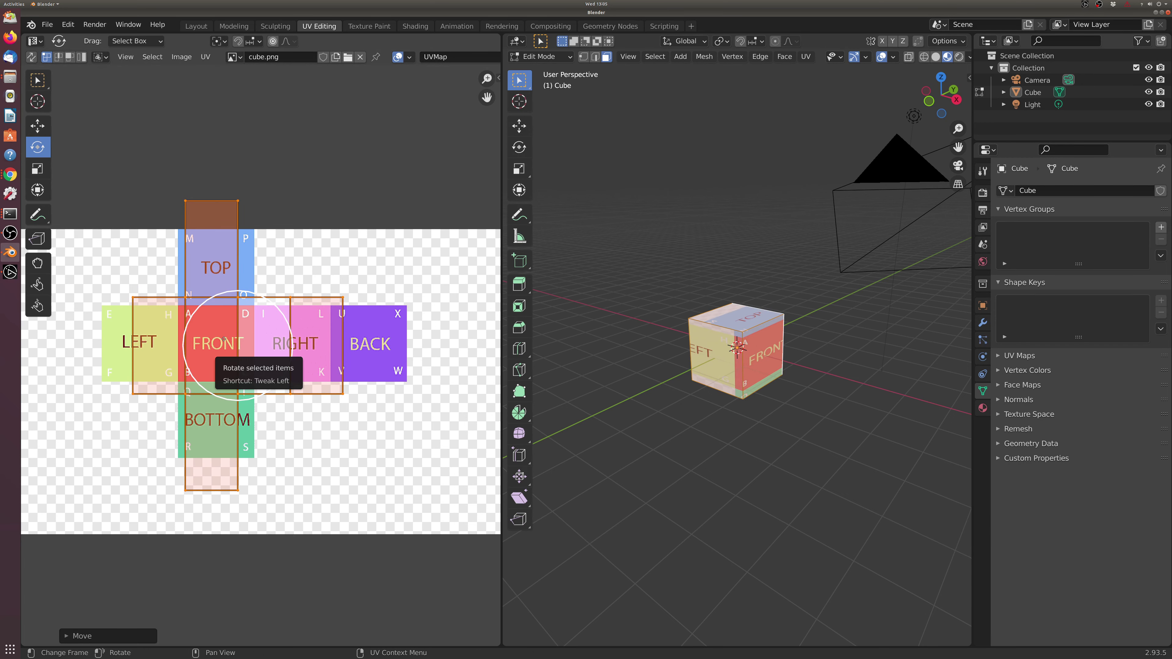
{"action": "key", "text": "s"}
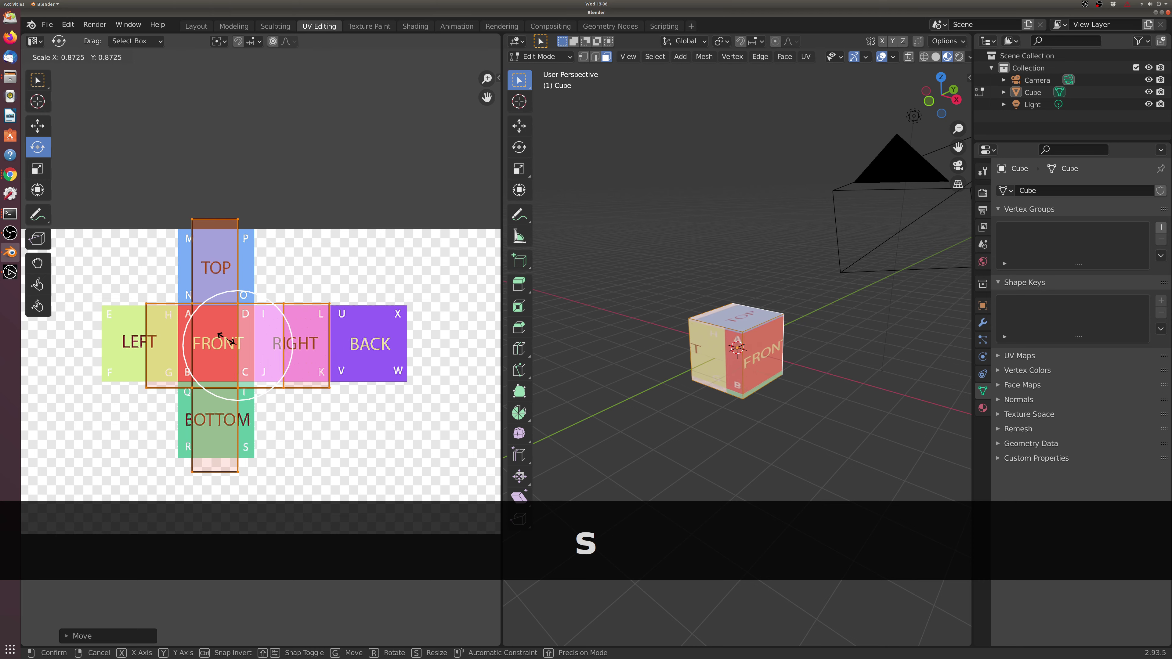
{"action": "left_click", "coordinate": [231, 333]}
Clear the UV selection and set the UV editor to edge selection mode.
{"action": "left_click", "coordinate": [350, 268]}
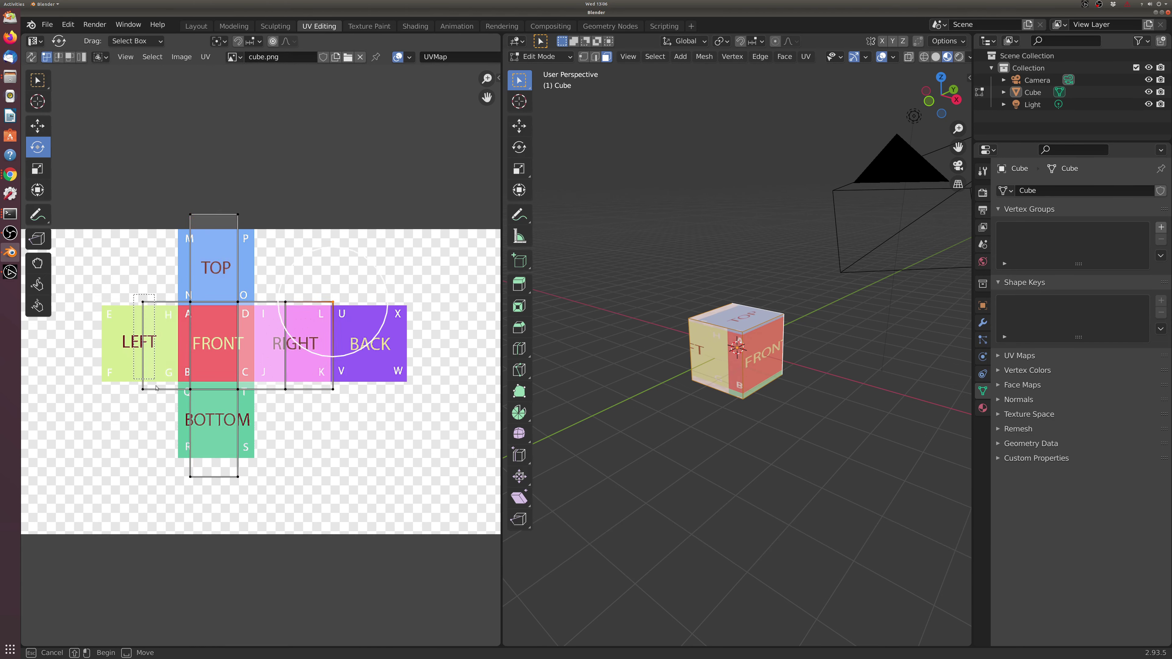
{"action": "left_click", "coordinate": [131, 199]}
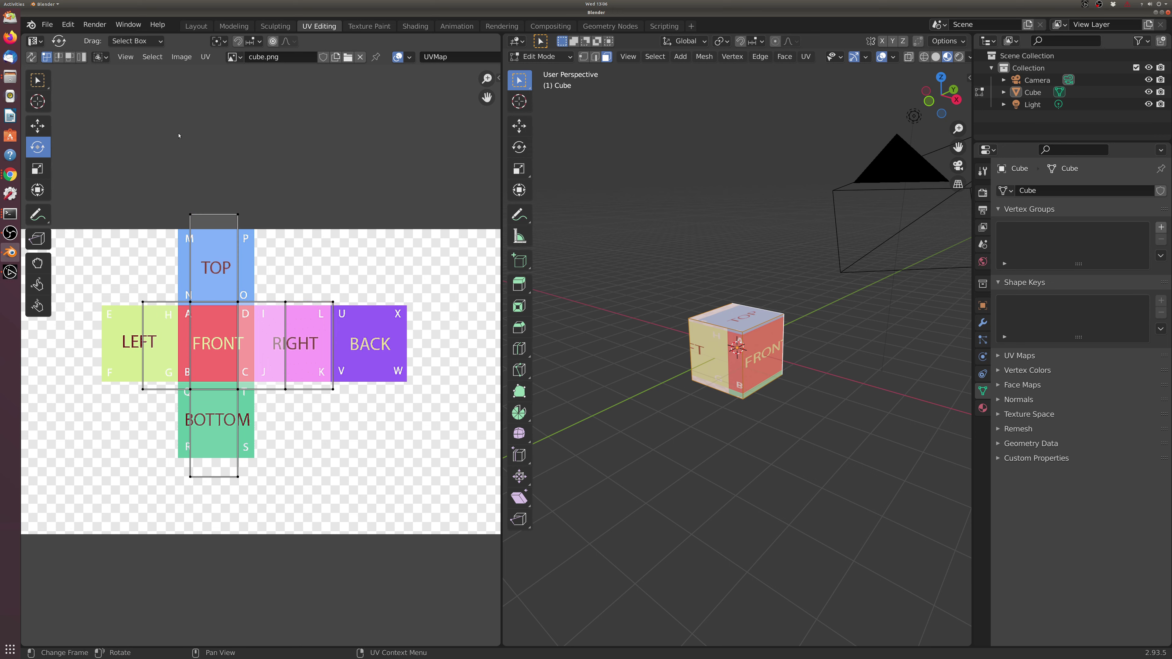
{"action": "key", "text": "1"}
{"action": "key", "text": "2"}
{"action": "key", "text": "3"}
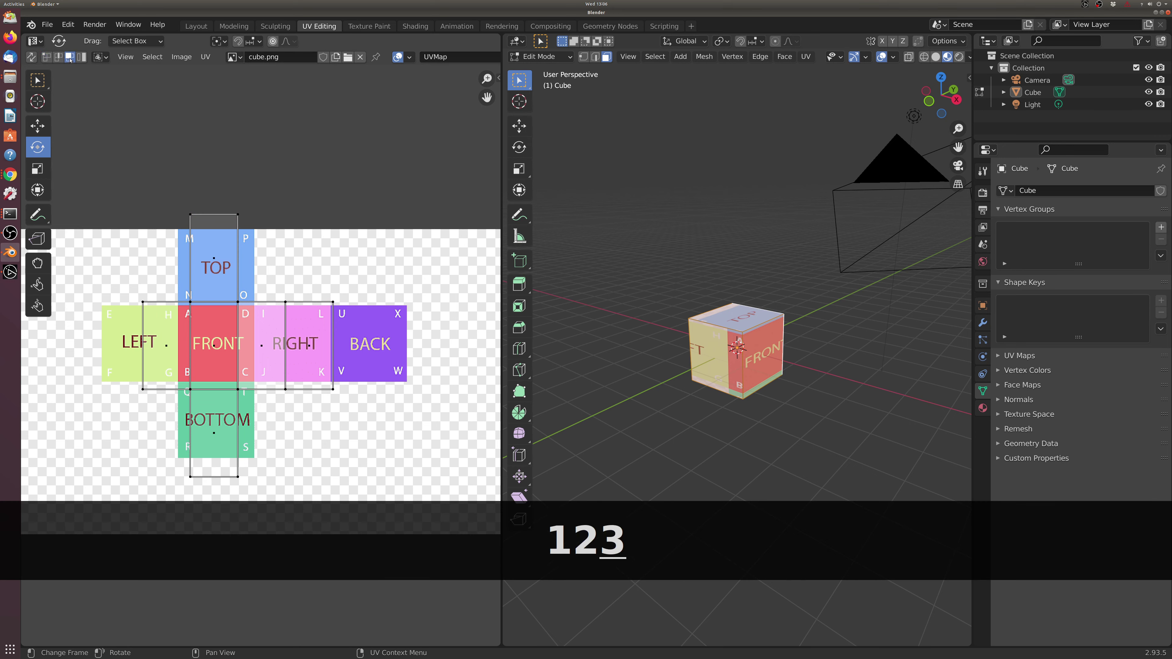
{"action": "key", "text": "2"}
Move the outermost UV edge of the left face to the outer border of the LEFT square.
{"action": "left_click", "coordinate": [143, 315]}
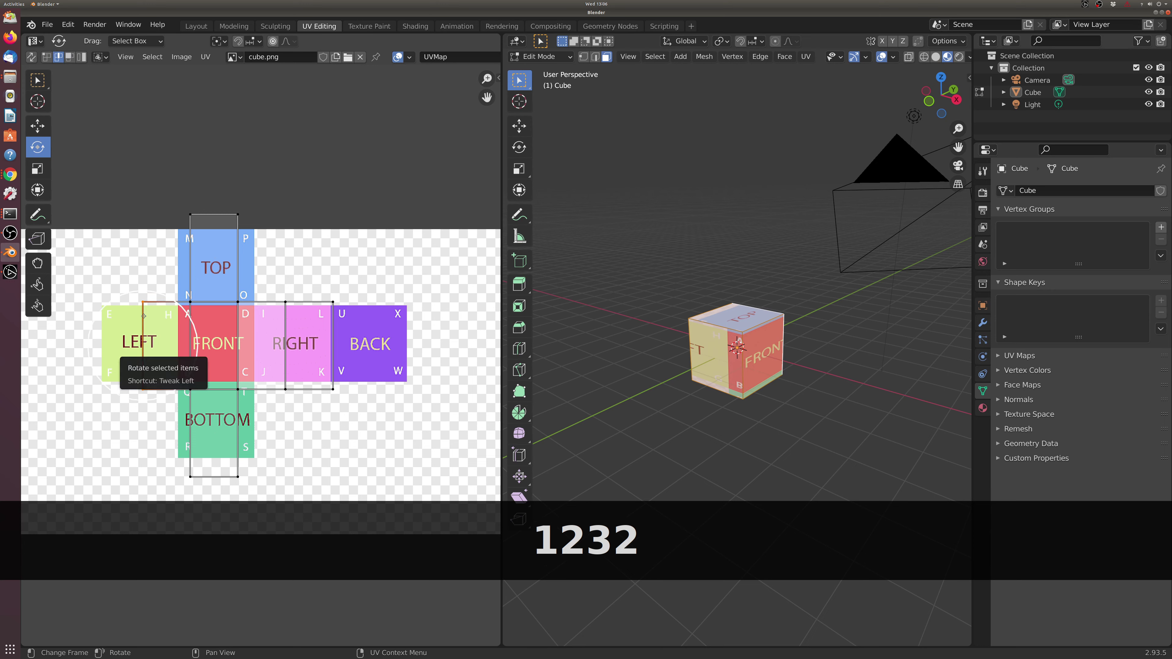
{"action": "key", "text": "g"}
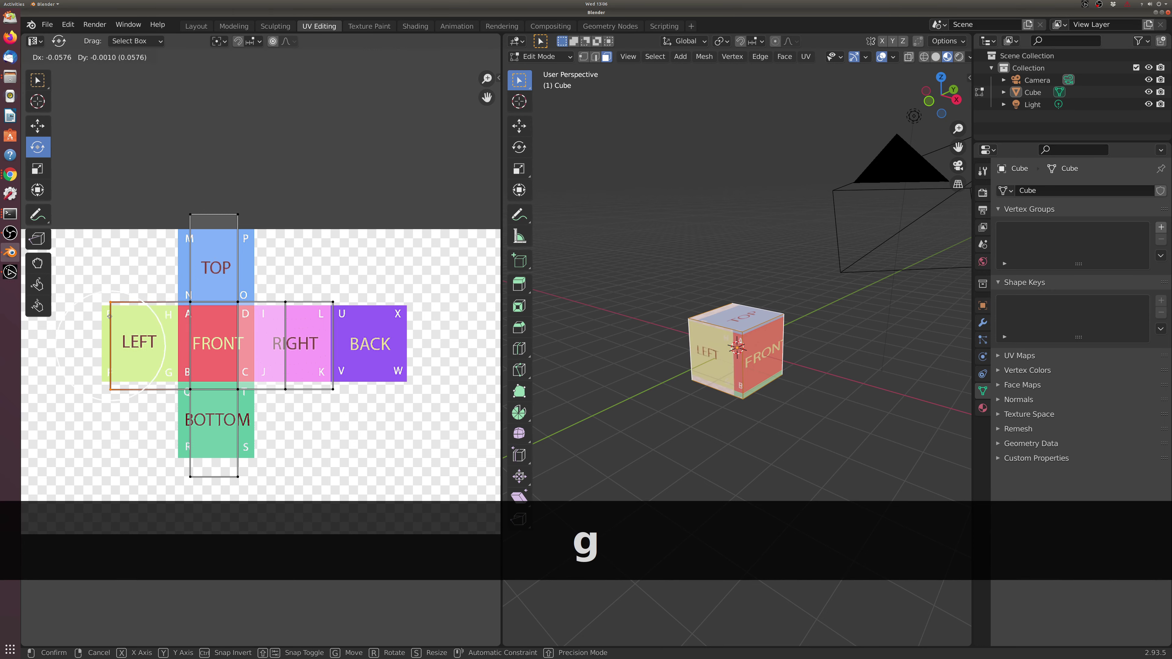
{"action": "left_click", "coordinate": [103, 314]}
Move the UV edge shared by the left and front faces to the border between the LEFT and FRONT squares.
{"action": "left_click", "coordinate": [190, 319]}
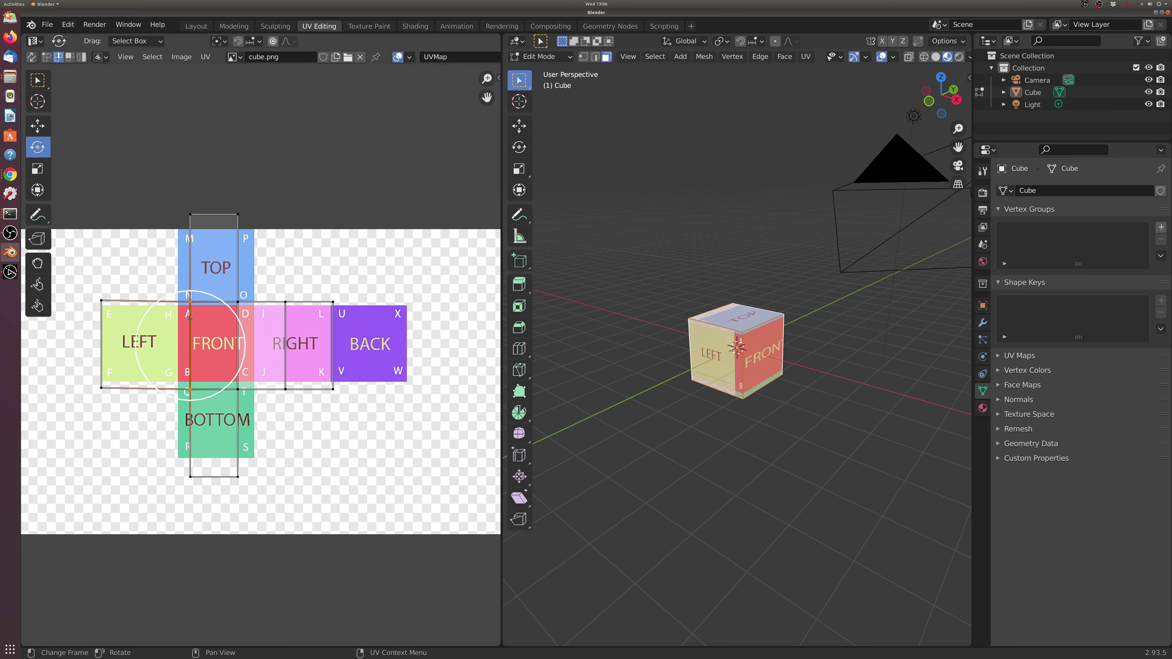
{"action": "key", "text": "s"}
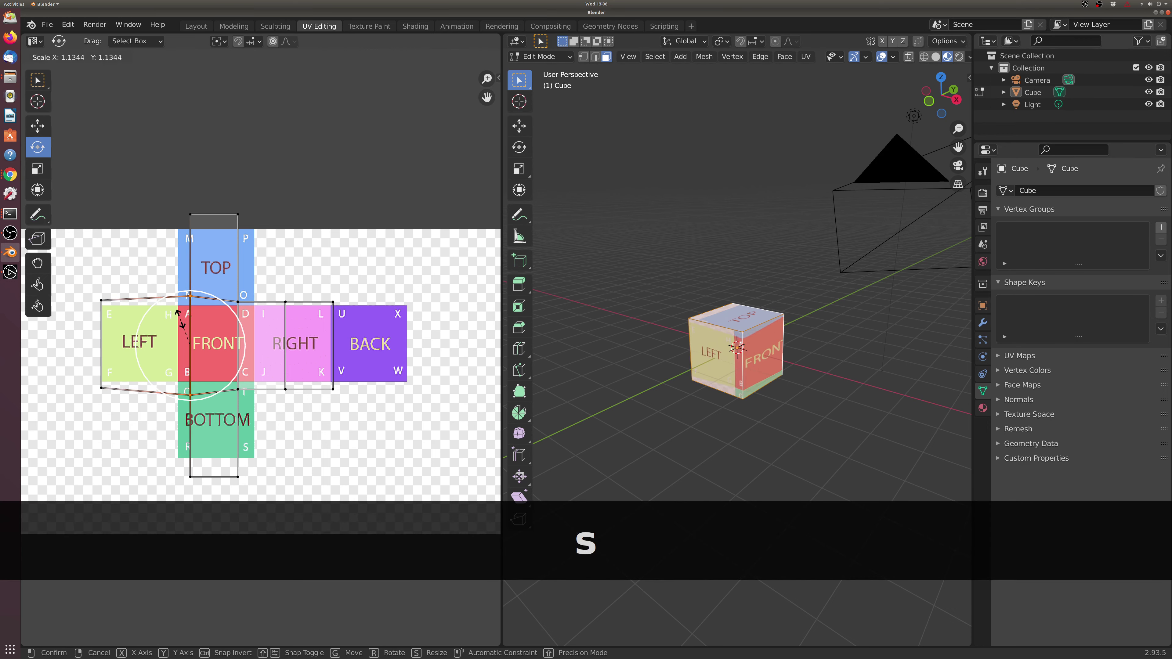
{"action": "left_click", "coordinate": [192, 319]}
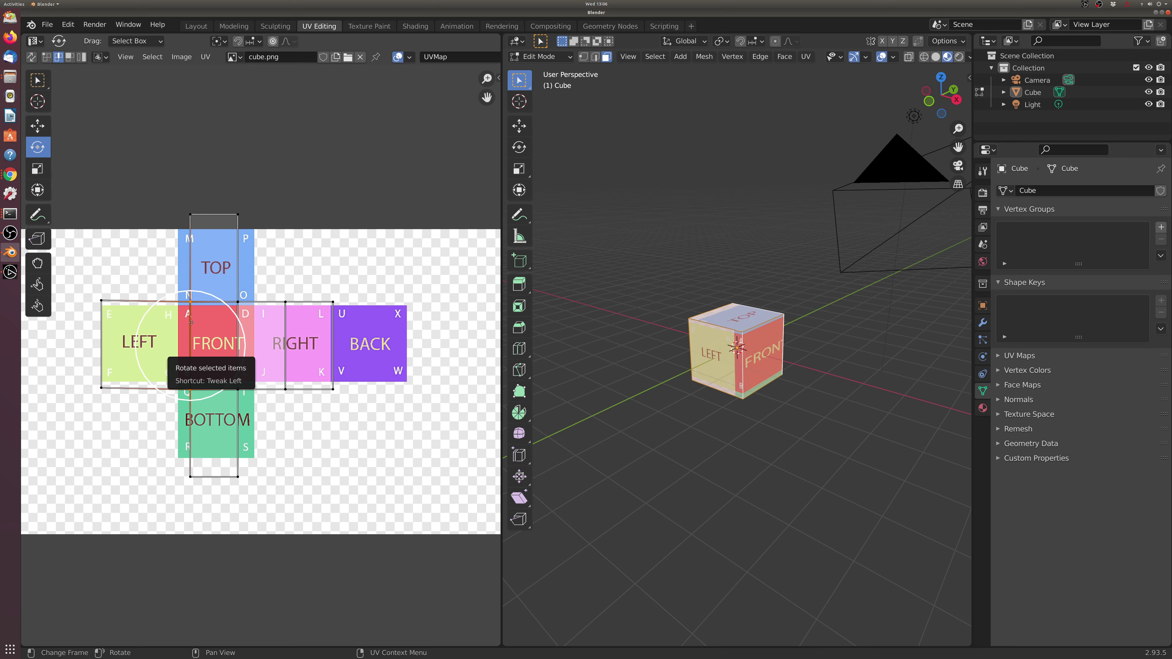
{"action": "key", "text": "g"}
{"action": "left_click", "coordinate": [197, 290]}
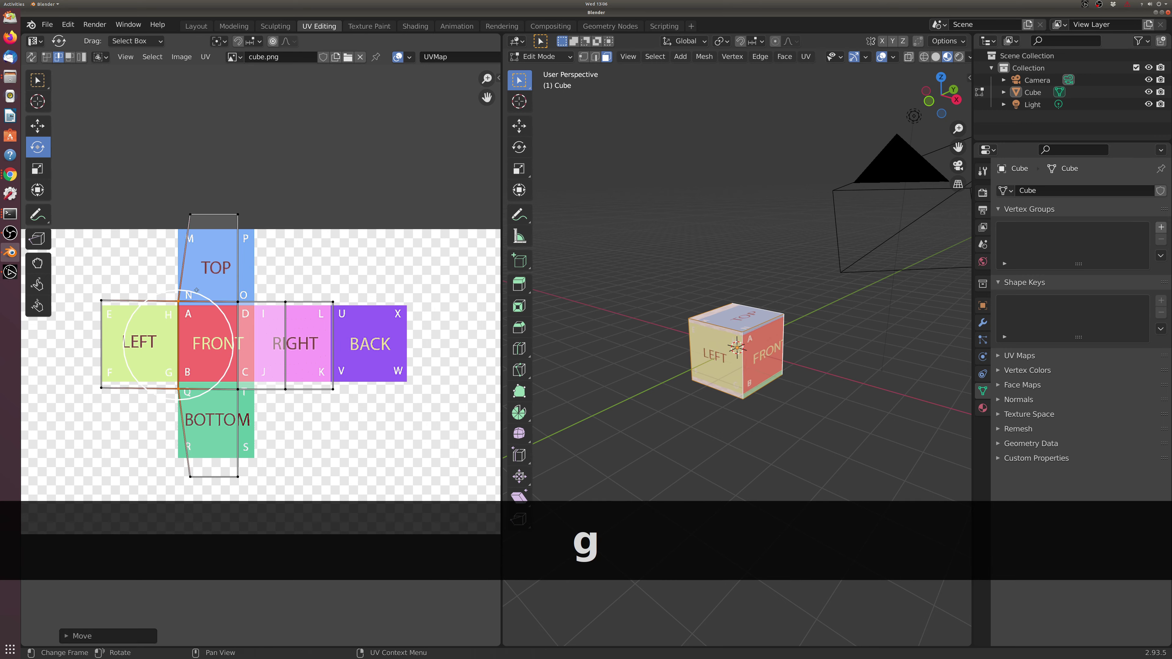
Move the top face's outer UV edge to the TOP square's upper border and the bottom face's to the BOTTOM square's lower border.
{"action": "left_click", "coordinate": [226, 213]}
{"action": "key", "text": "g"}
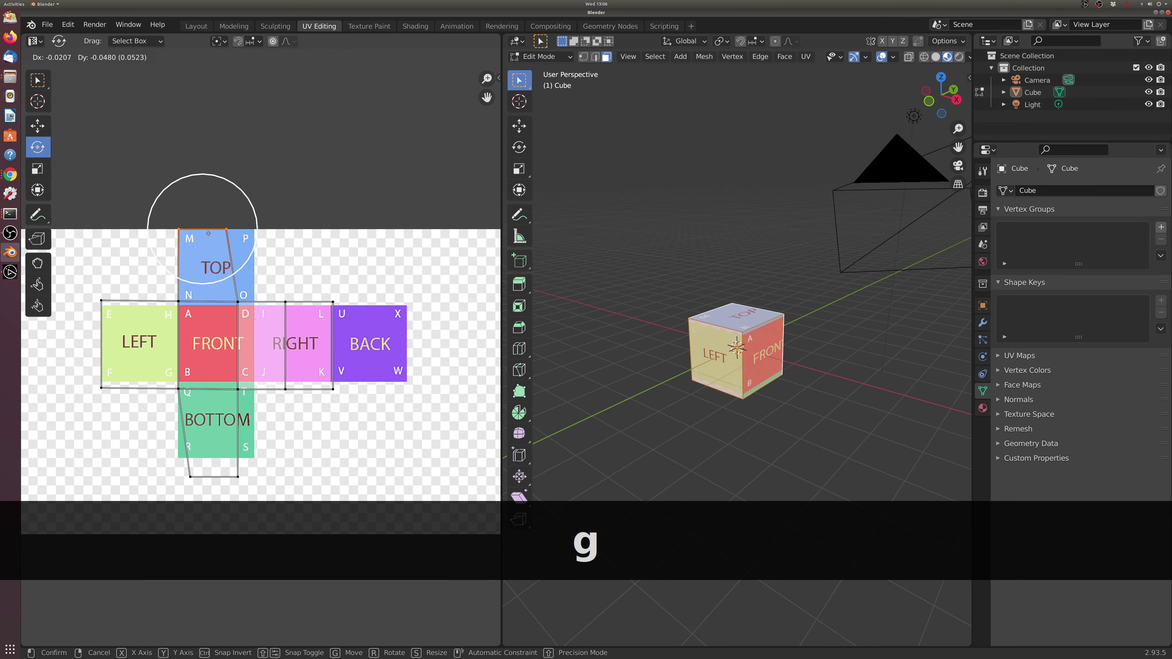
{"action": "left_click", "coordinate": [208, 233]}
{"action": "left_click", "coordinate": [213, 476]}
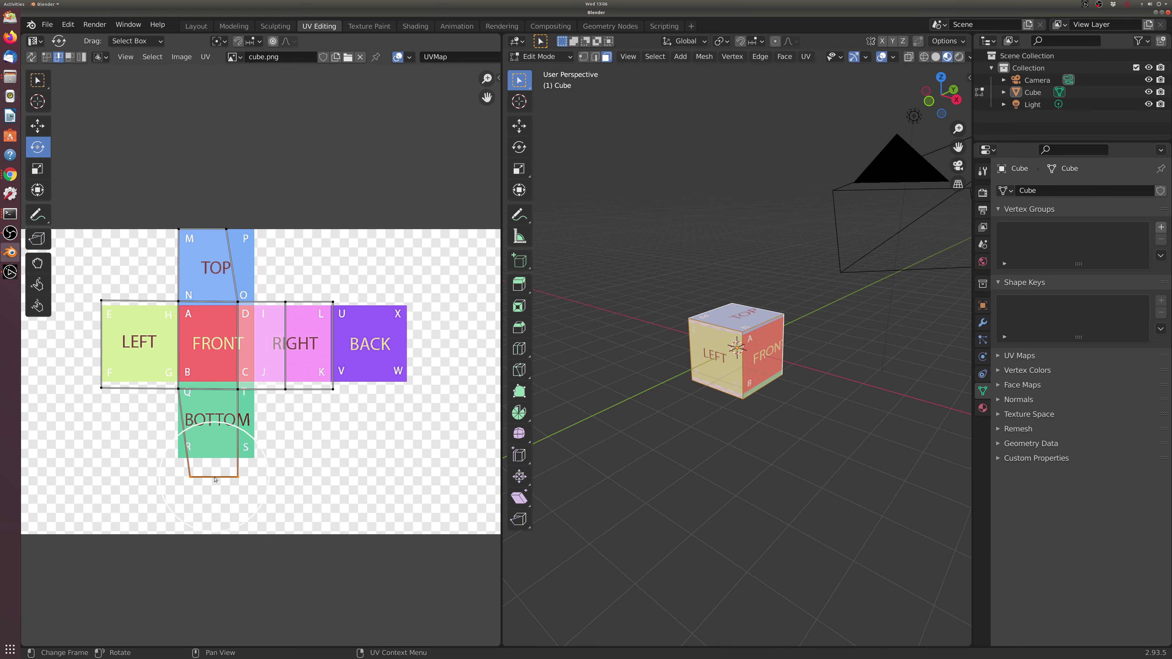
{"action": "key", "text": "g"}
{"action": "left_click", "coordinate": [202, 459]}
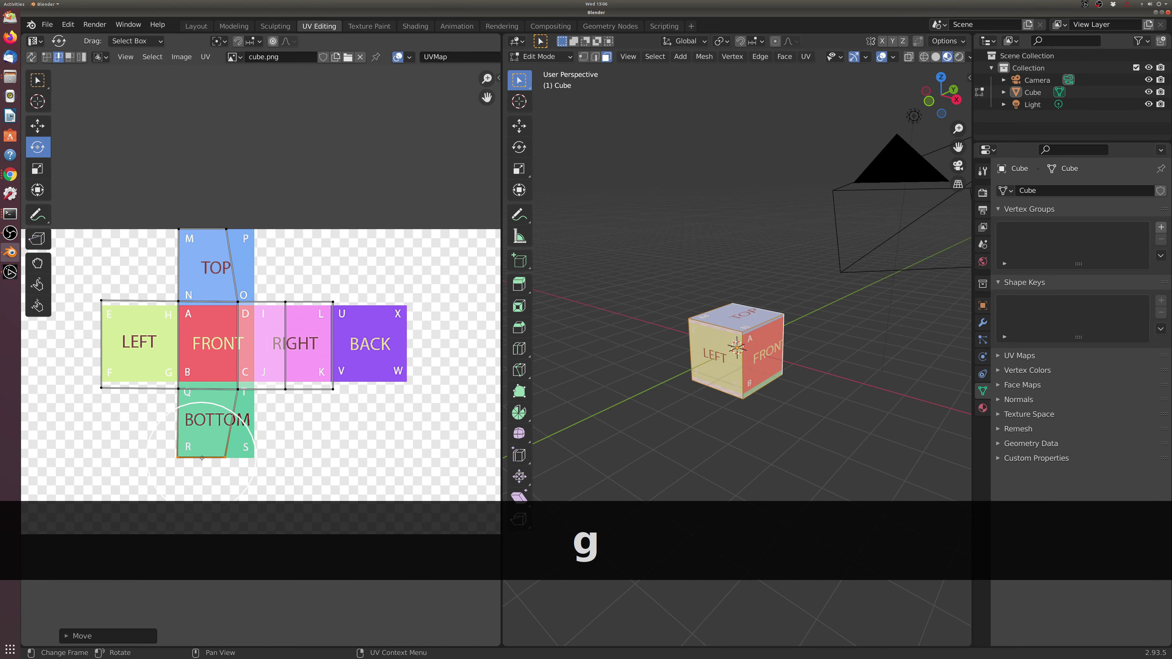
Move the UV edge shared by the front and right faces to the border between the FRONT and RIGHT squares.
{"action": "left_click", "coordinate": [241, 350]}
{"action": "key", "text": "g"}
{"action": "left_click", "coordinate": [263, 340]}
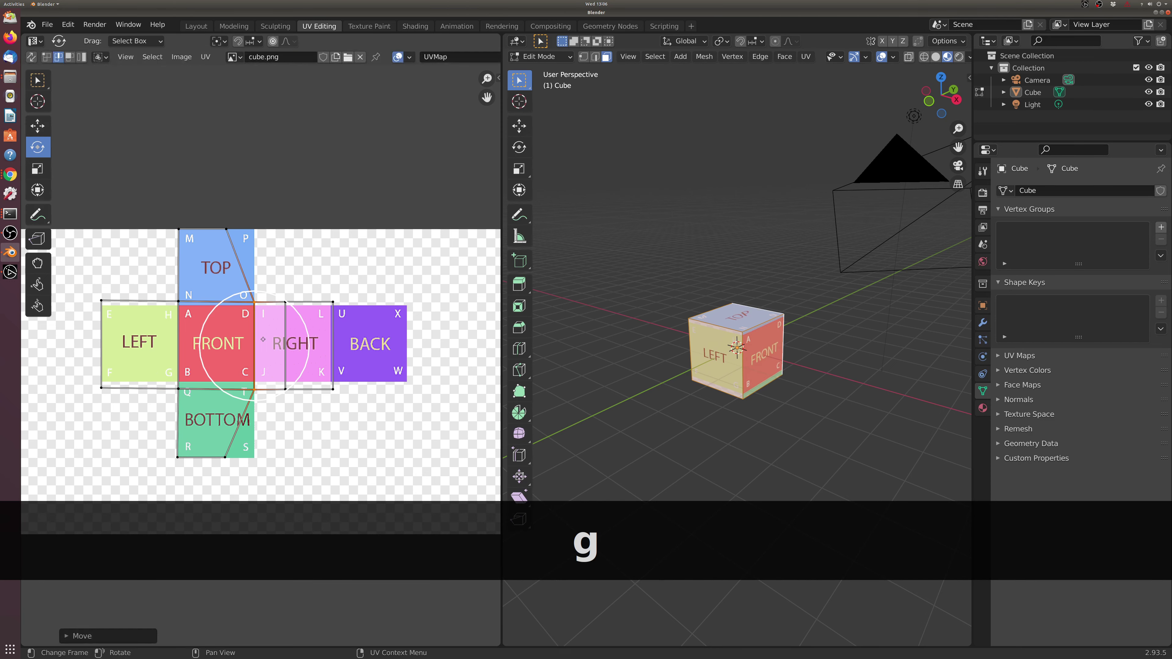
Move the UV edge between the right and back faces toward the BACK square, and the outermost edge to the BACK square's outer border.
{"action": "left_click", "coordinate": [285, 337]}
{"action": "key", "text": "g"}
{"action": "left_click", "coordinate": [334, 325]}
{"action": "left_click", "coordinate": [334, 325]}
{"action": "key", "text": "g"}
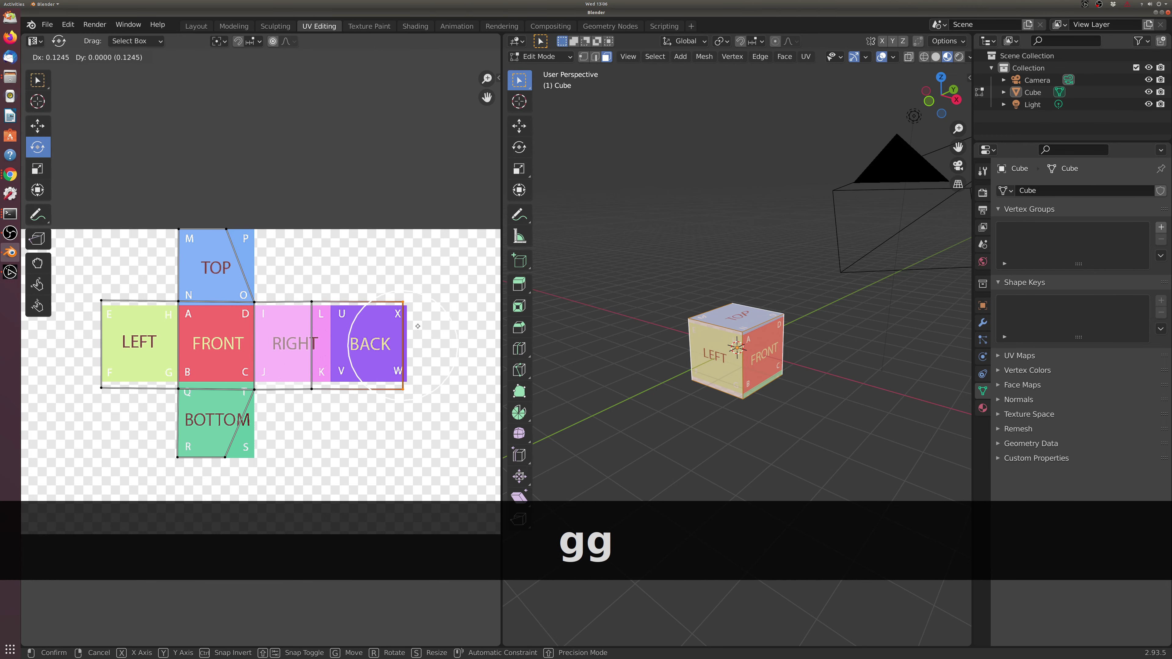
Move the upper UV edge of the back face up above the texture and scale its lower edge wider.
{"action": "left_click", "coordinate": [373, 305]}
{"action": "key", "text": "g"}
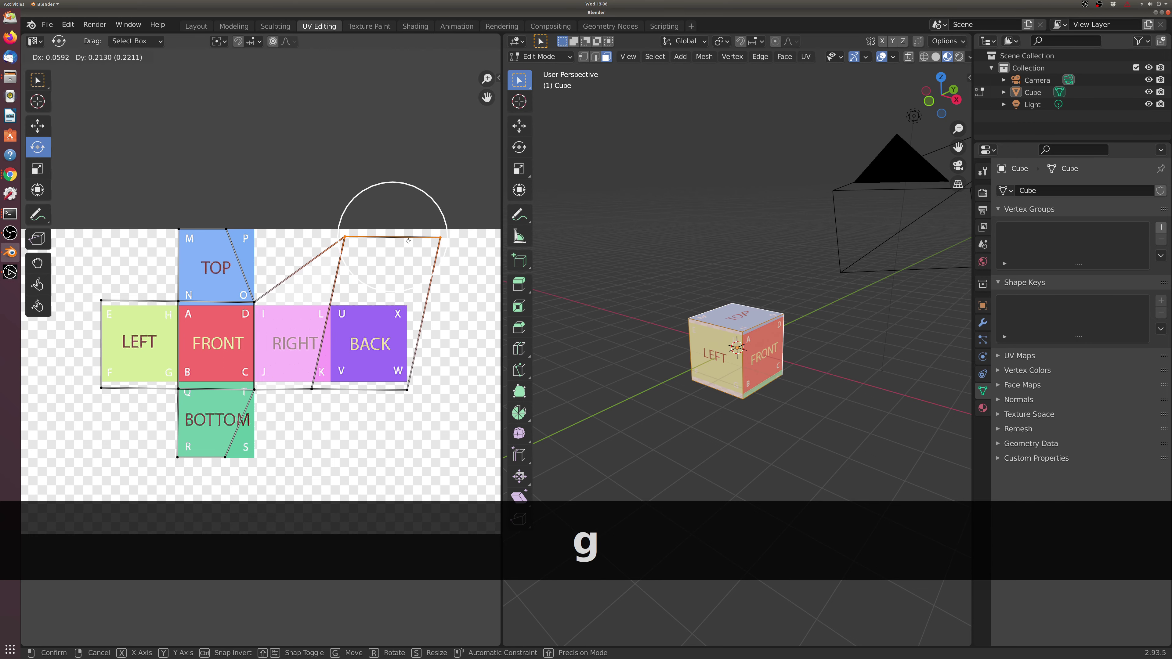
{"action": "left_click", "coordinate": [415, 178]}
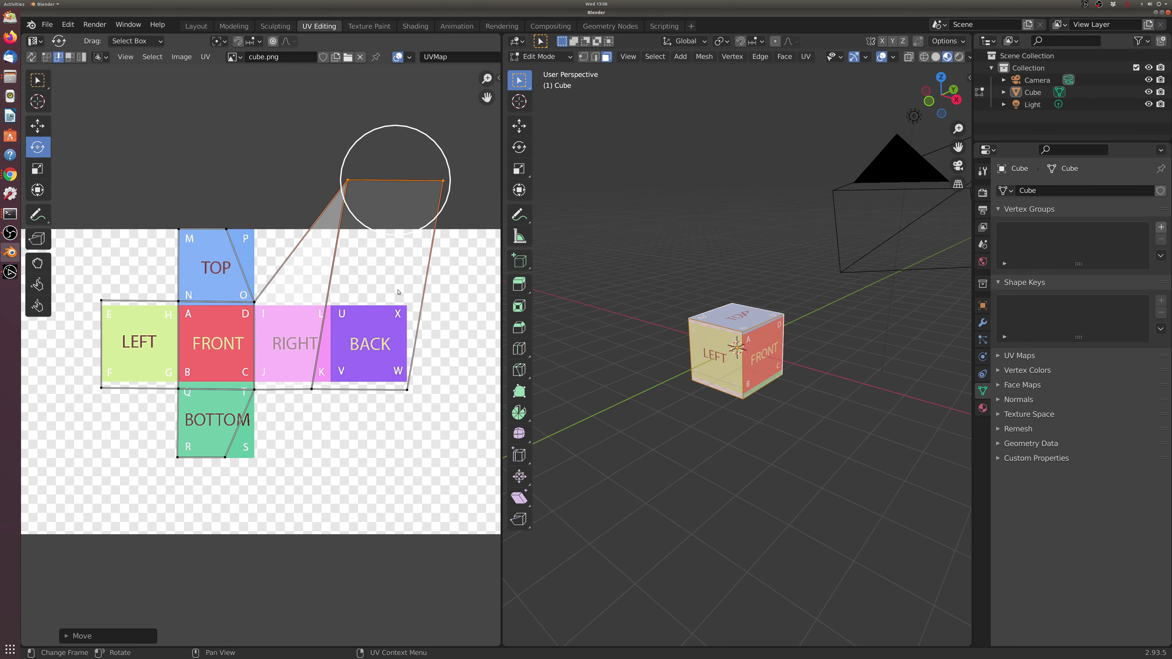
{"action": "key", "text": "s"}
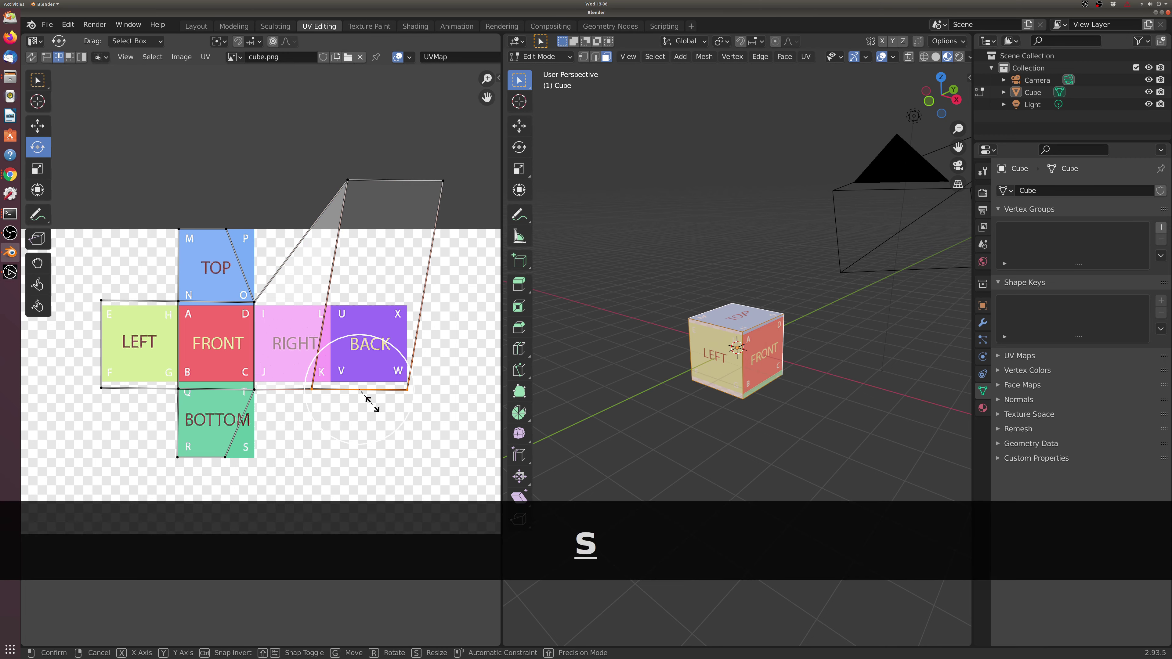
{"action": "left_click", "coordinate": [367, 406]}
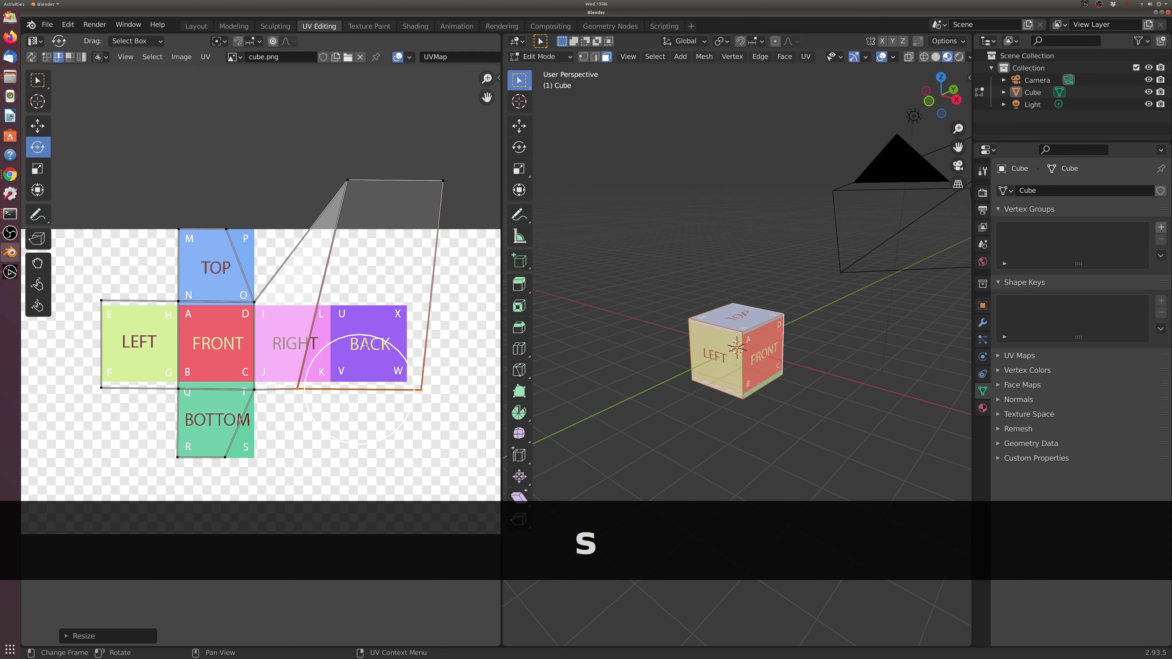
Select only the cube's front face in the 3D viewport and its upper UV edge in the UV editor.
{"action": "mouse_move", "coordinate": [670, 353]}
{"action": "middle_mouse_down"}
{"action": "mouse_move", "coordinate": [688, 337]}
{"action": "mouse_move", "coordinate": [681, 355]}
{"action": "middle_mouse_up"}
{"action": "scroll", "coordinate": [659, 323], "scroll_direction": "up", "scroll_amount": 5}
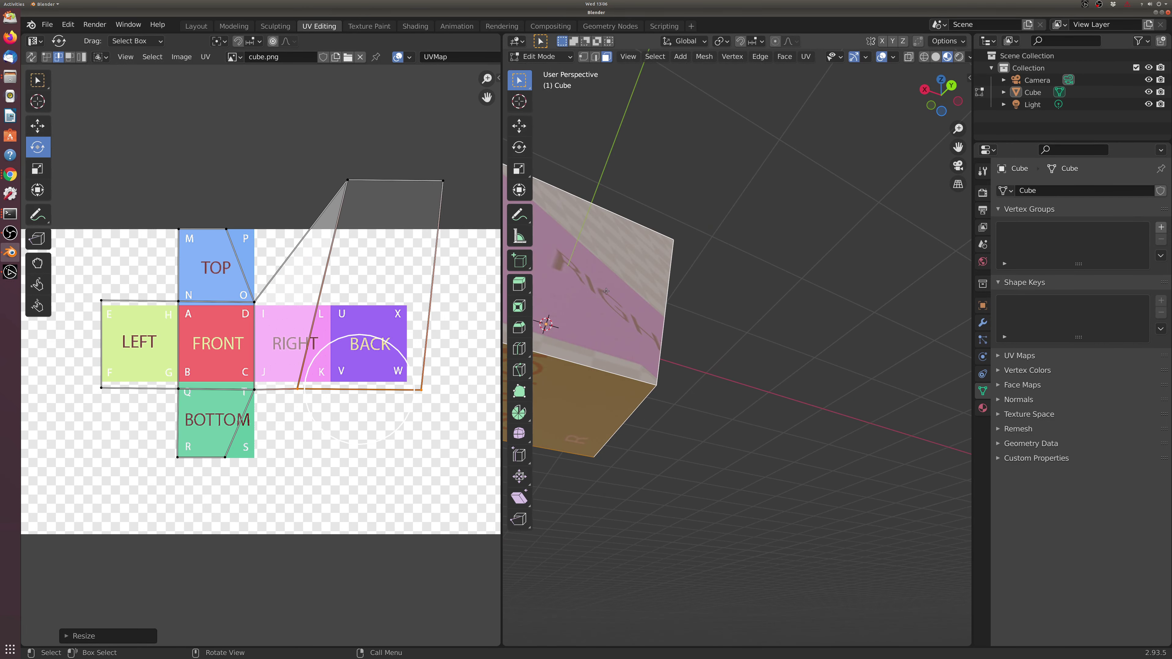
{"action": "middle_click_drag", "start_coordinate": [625, 346], "coordinate": [724, 347]}
{"action": "scroll", "coordinate": [678, 351], "scroll_direction": "down", "scroll_amount": 5}
{"action": "left_click", "coordinate": [702, 377]}
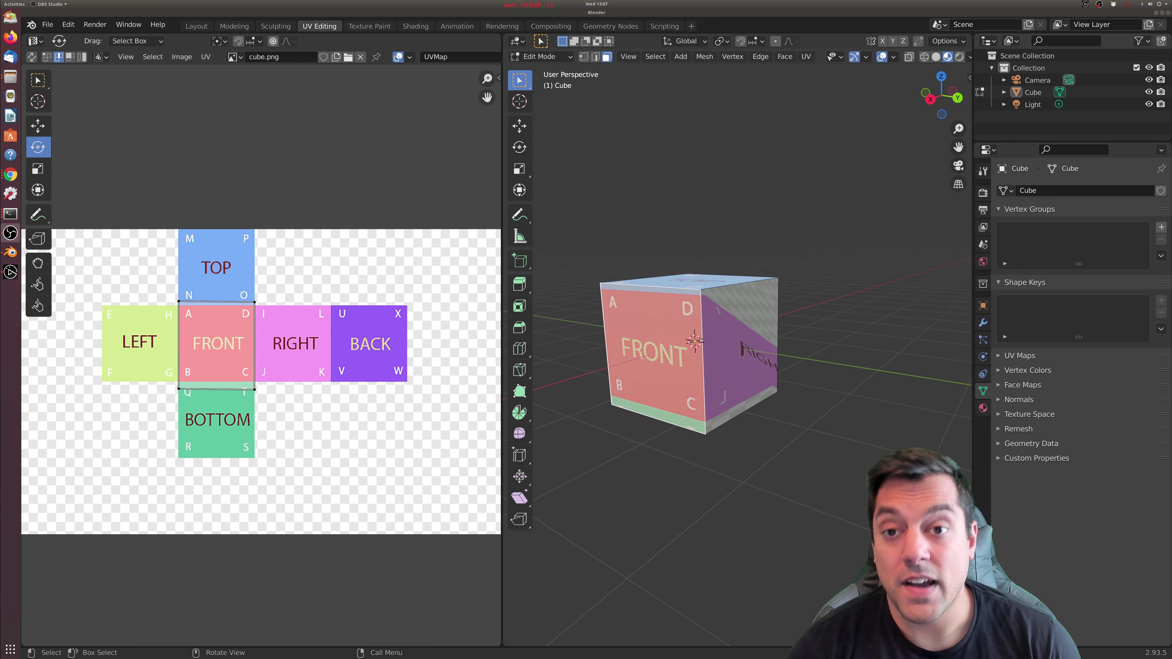
{"action": "left_click", "coordinate": [207, 303]}
{"action": "scroll", "coordinate": [207, 303], "scroll_direction": "up", "scroll_amount": 5}
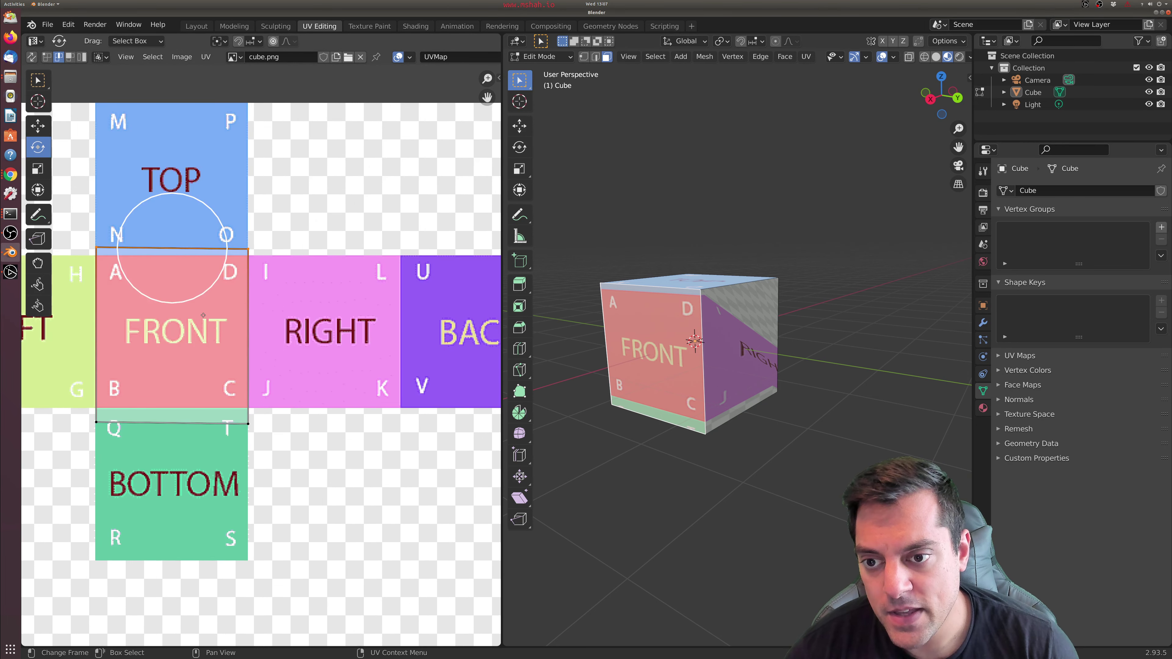
{"action": "scroll", "coordinate": [166, 236], "scroll_direction": "down", "scroll_amount": 2}
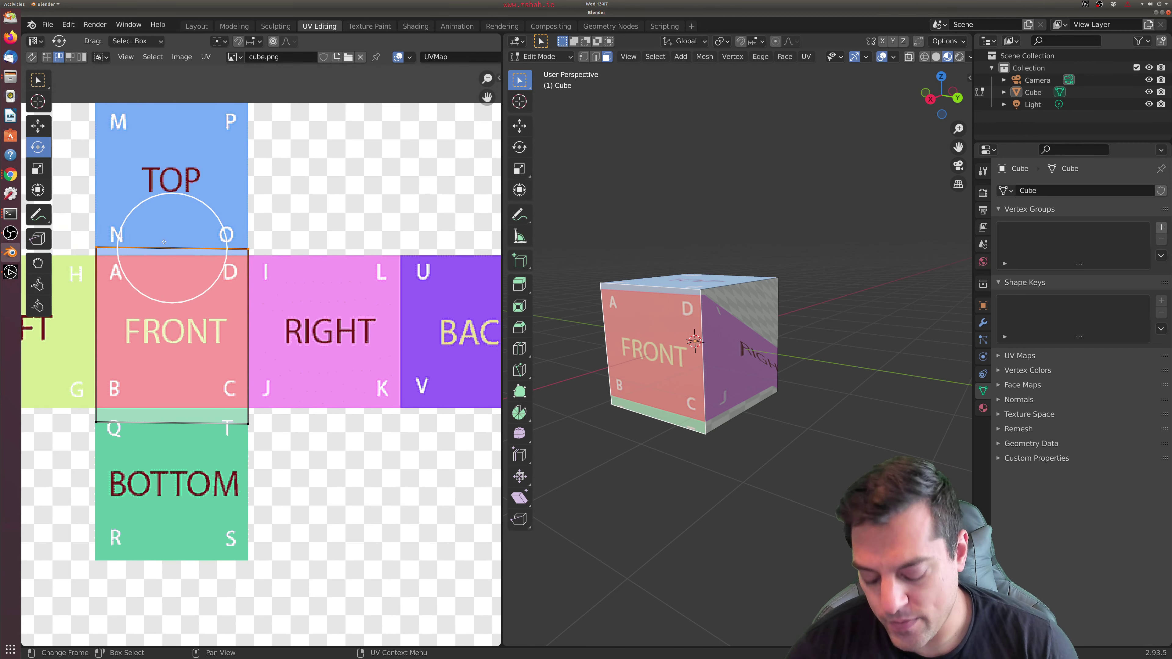
Align the front face's upper and lower UV edges with the upper and lower borders of the FRONT square.
{"action": "key", "text": "g"}
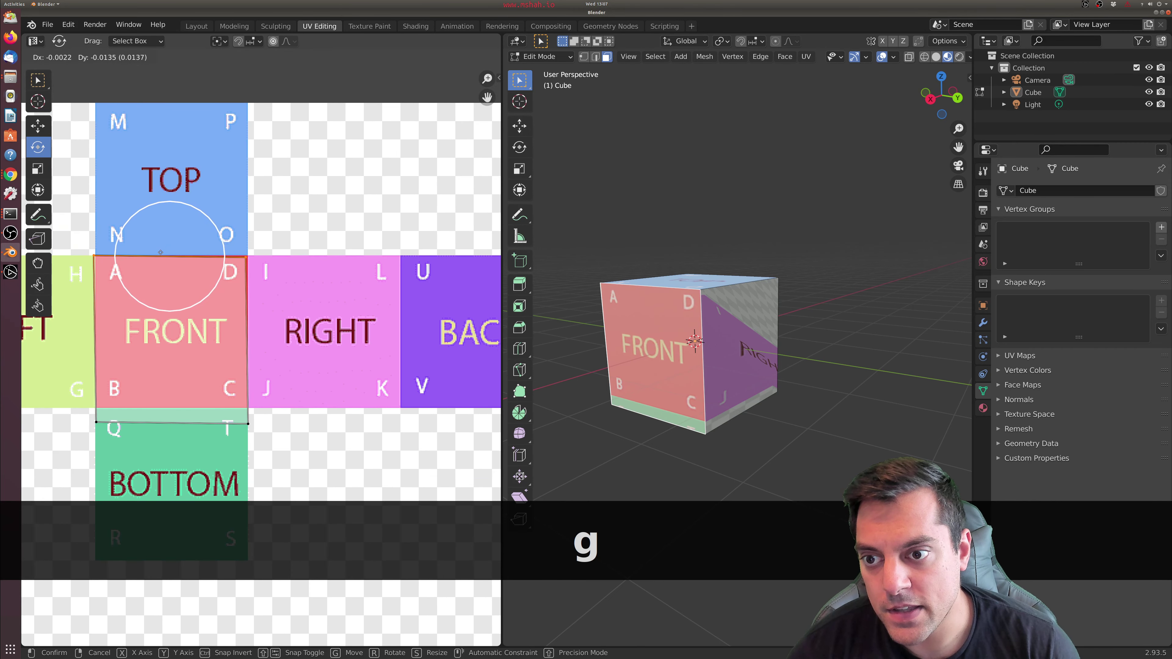
{"action": "left_click", "coordinate": [161, 253]}
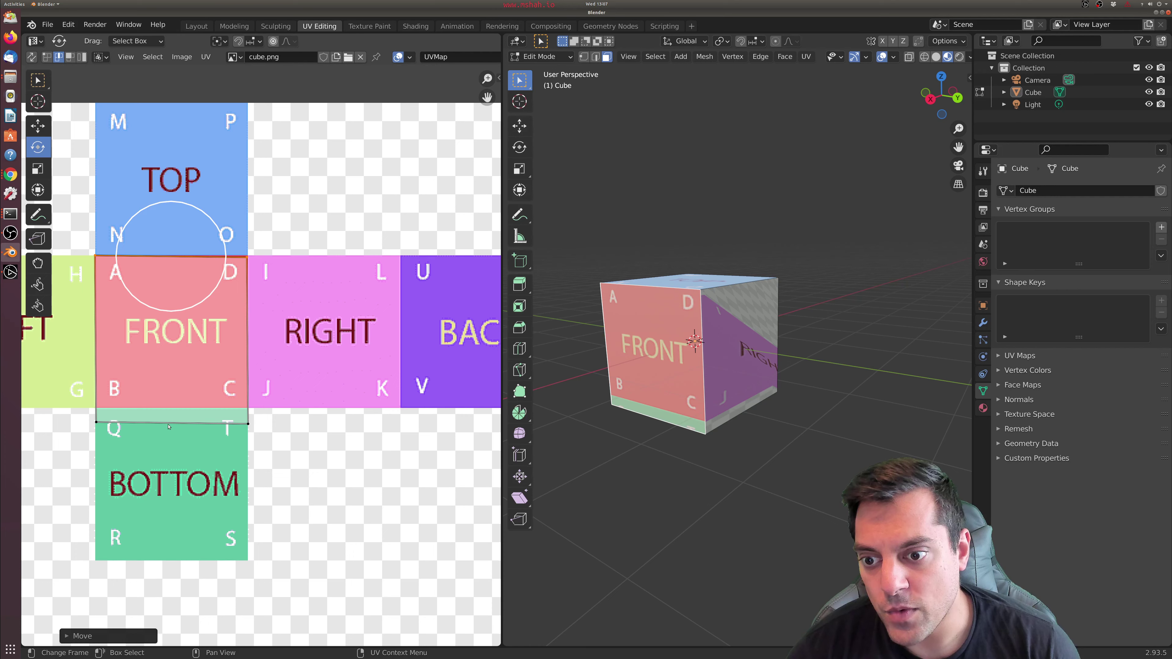
{"action": "key", "text": "g"}
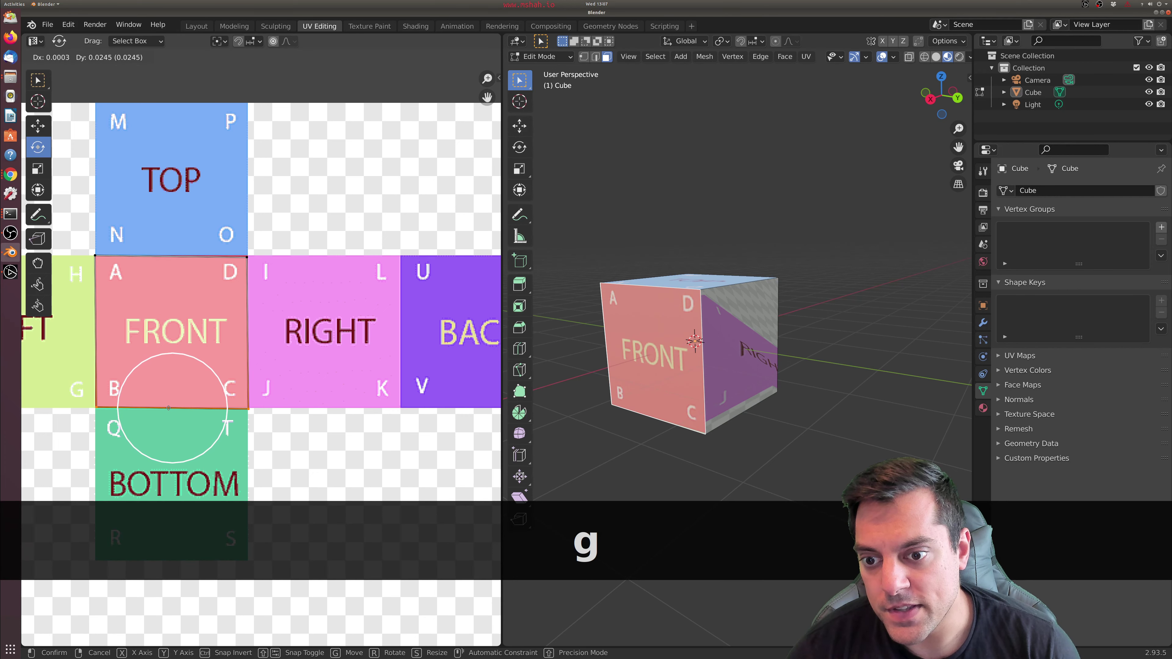
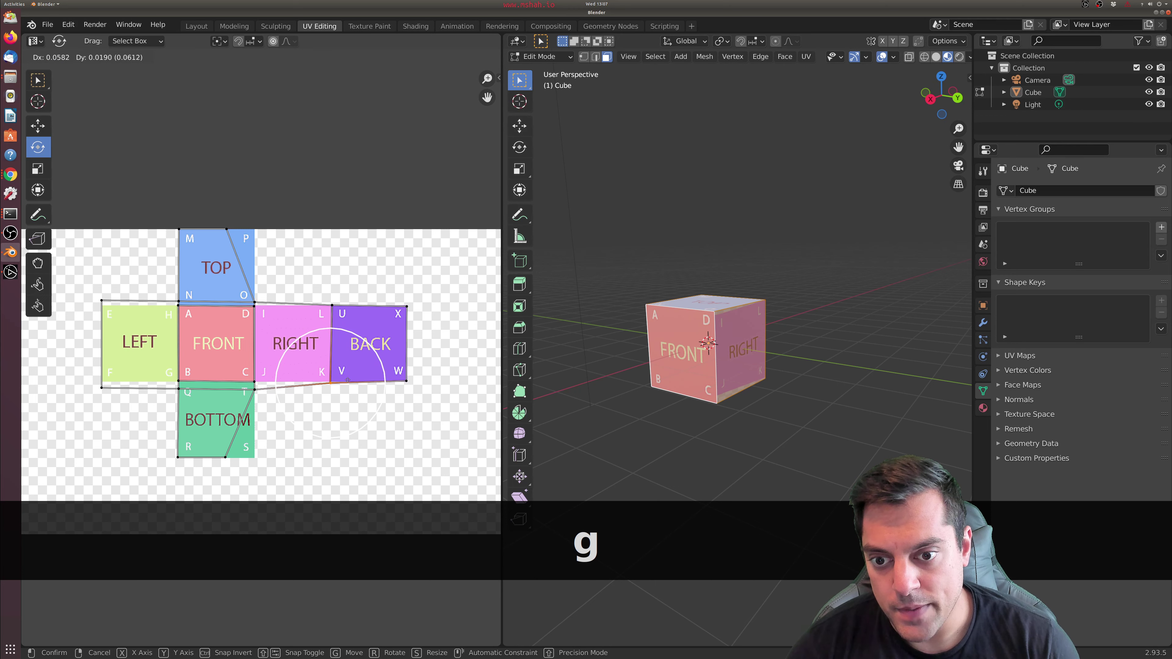
Place the UV vertex at corner K of RIGHT, lower the one near T, and move the TOP square's stray vertex to corner P.
{"action": "left_click", "coordinate": [297, 391]}
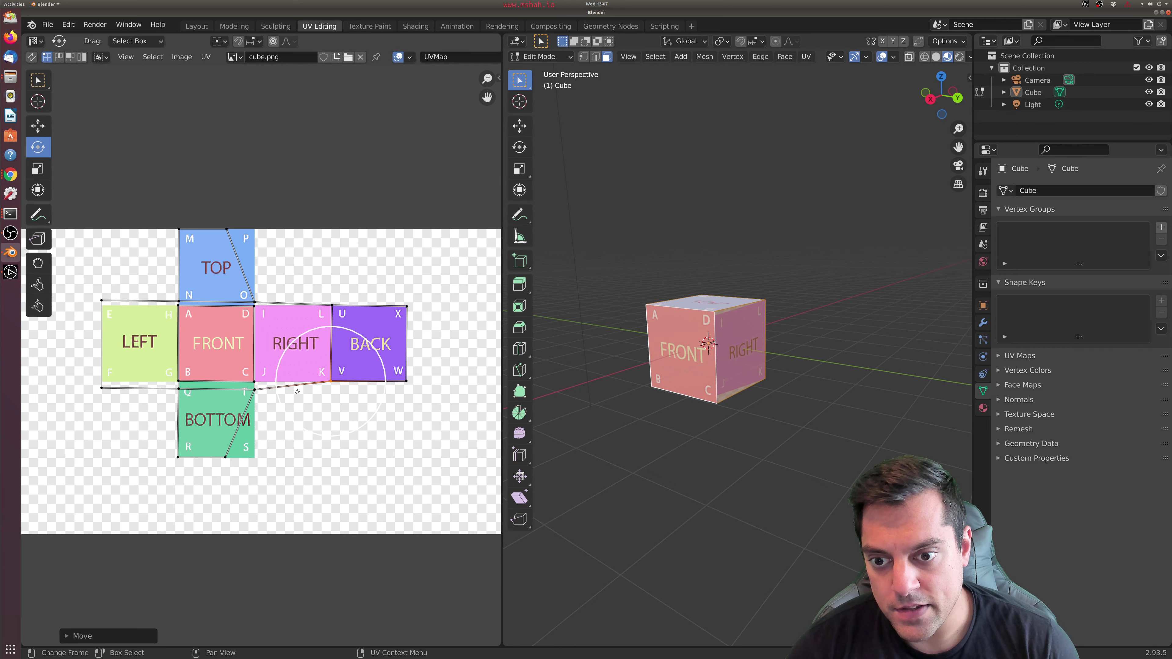
{"action": "left_click", "coordinate": [255, 392]}
{"action": "key", "text": "g"}
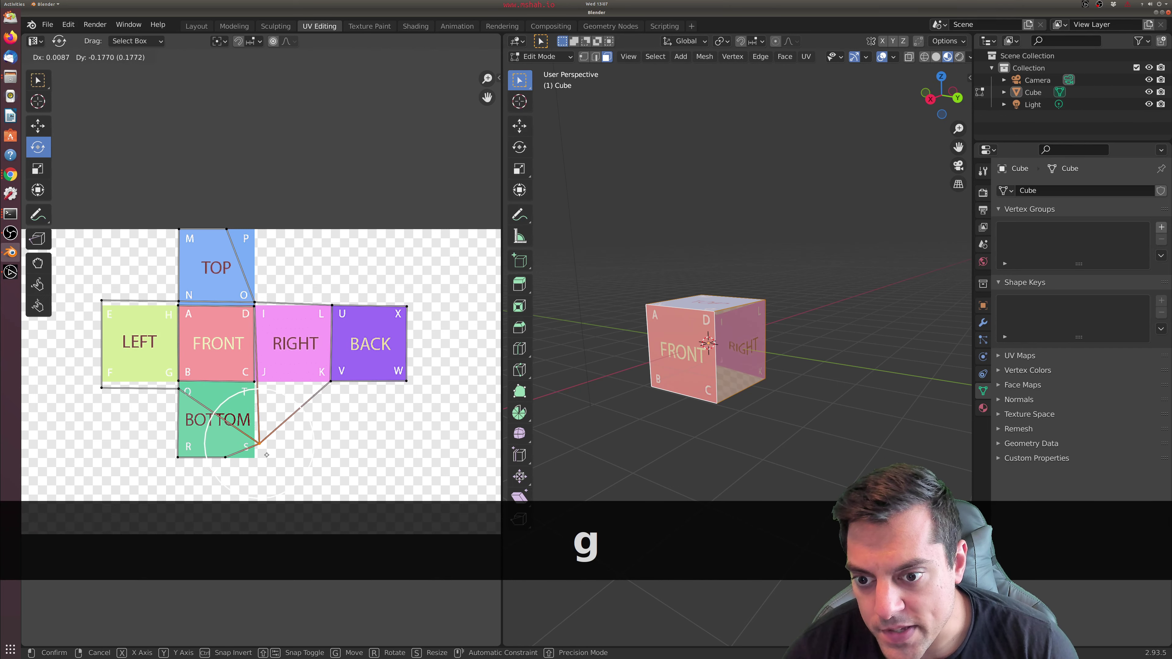
{"action": "left_click", "coordinate": [262, 428]}
{"action": "left_click", "coordinate": [226, 229]}
{"action": "key", "text": "g"}
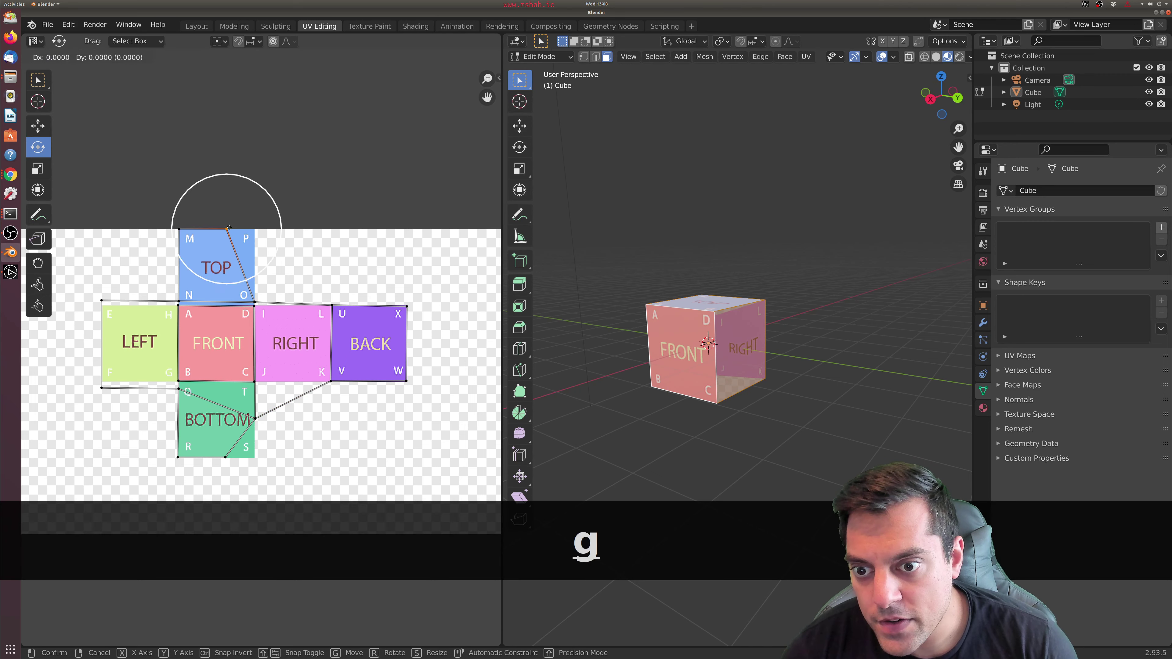
{"action": "left_click", "coordinate": [255, 229]}
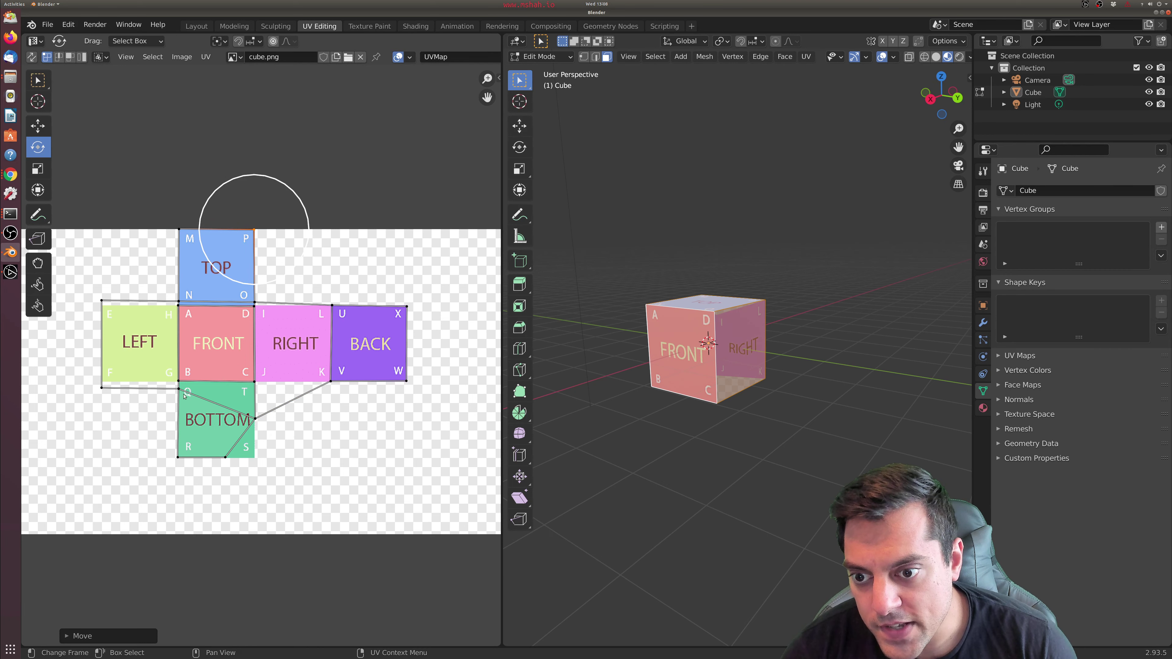
Move the left face's two lower UV vertices up to corners G and F of the LEFT square.
{"action": "left_click", "coordinate": [178, 389]}
{"action": "key", "text": "g"}
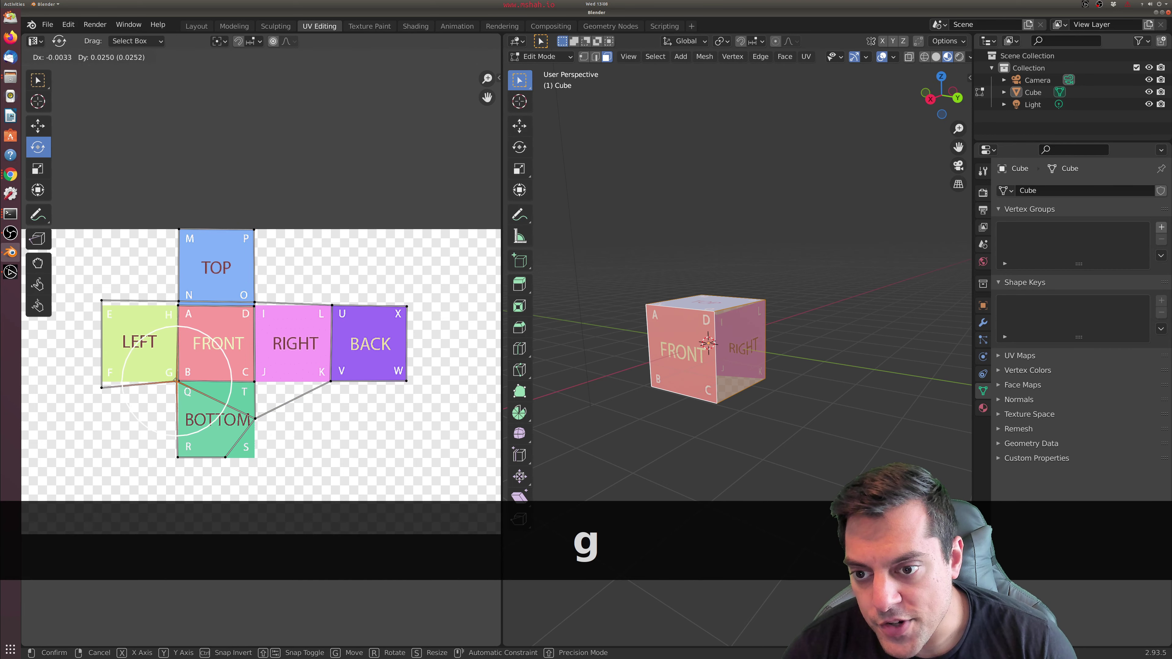
{"action": "left_click", "coordinate": [177, 381]}
{"action": "left_click", "coordinate": [102, 387]}
{"action": "key", "text": "g"}
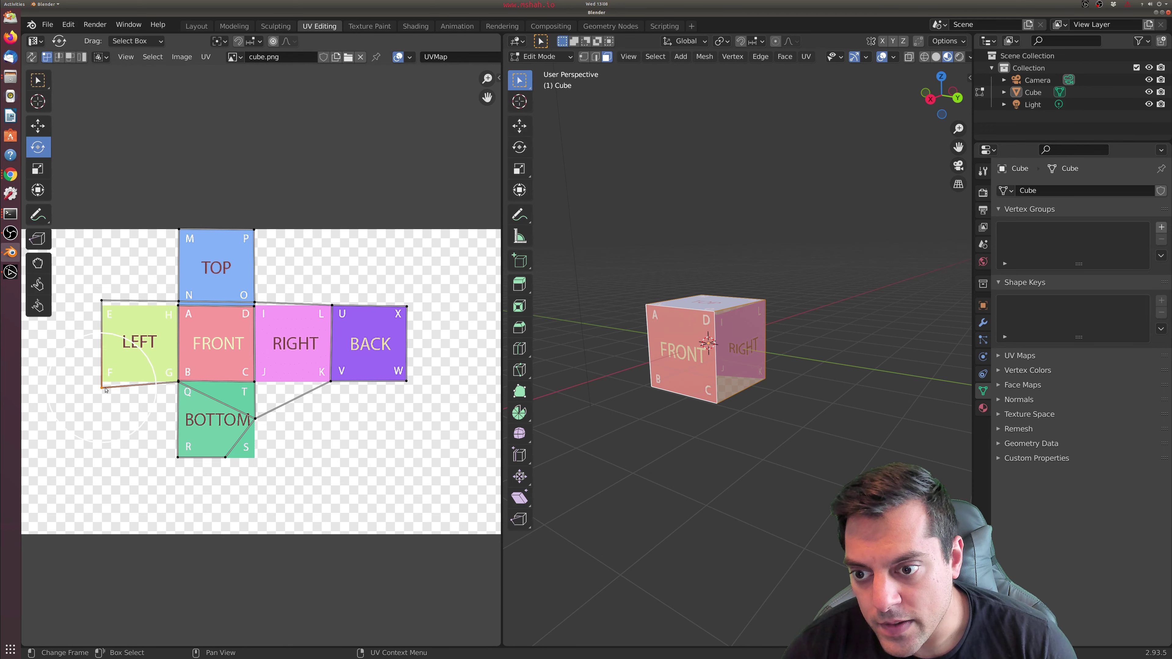
{"action": "left_click", "coordinate": [104, 382]}
Move the stray UV vertex beside BOTTOM up to corner C of FRONT, and the bottom face's lower vertex to corner S.
{"action": "left_click", "coordinate": [255, 420]}
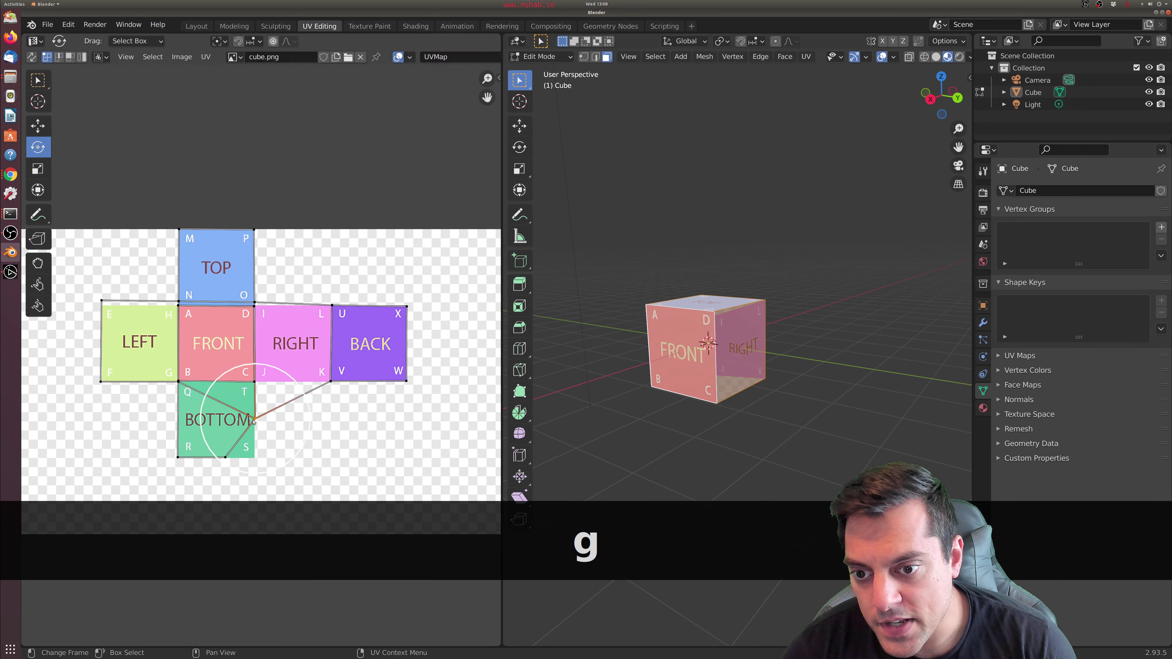
{"action": "key", "text": "g"}
{"action": "left_click", "coordinate": [254, 379]}
{"action": "key", "text": "g"}
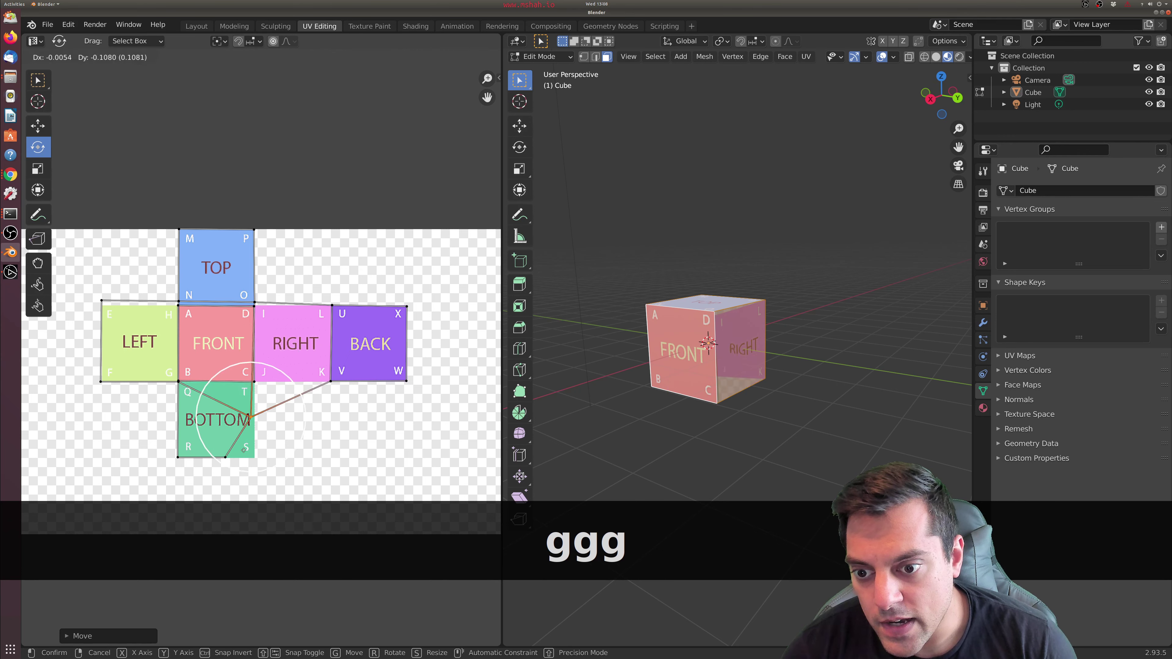
{"action": "left_click", "coordinate": [248, 410]}
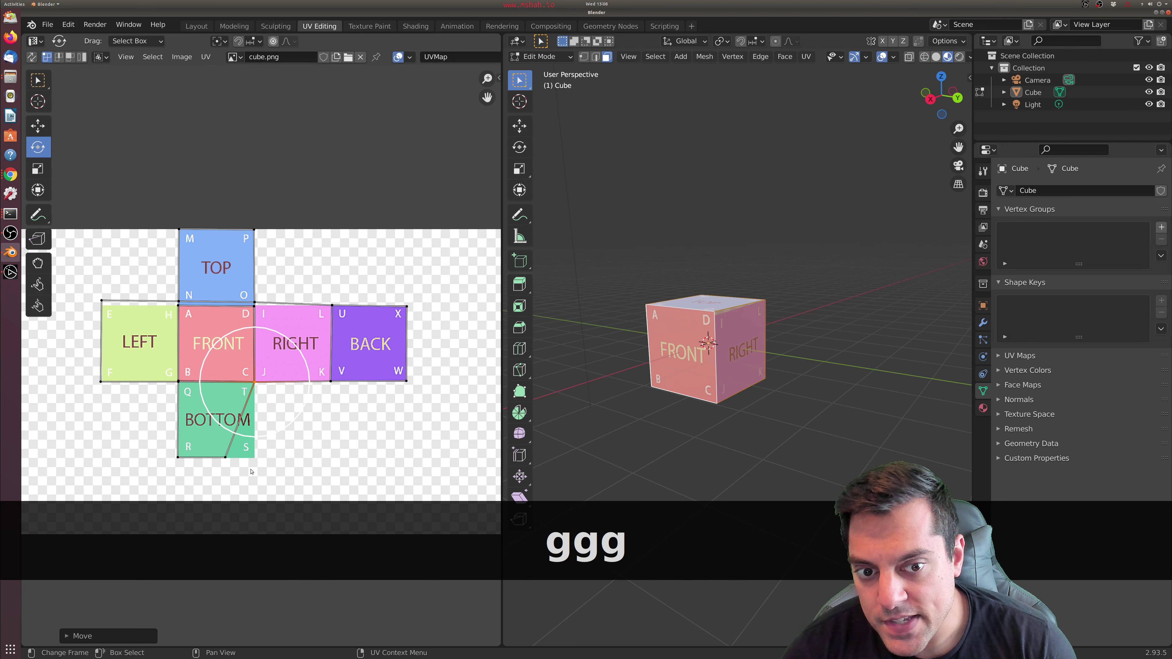
{"action": "left_click", "coordinate": [225, 457]}
{"action": "key", "text": "g"}
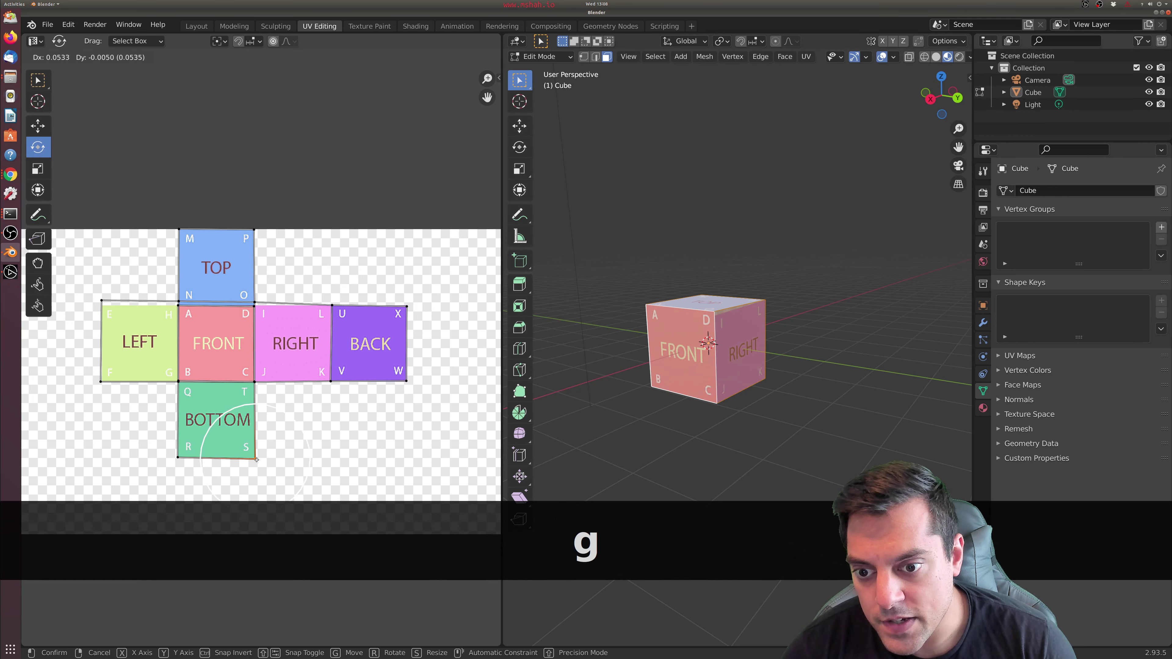
{"action": "left_click", "coordinate": [255, 458]}
Deselect the cube and check its textured faces from different angles, using the preset and orthographic views.
{"action": "middle_click_drag", "start_coordinate": [690, 406], "coordinate": [673, 438]}
{"action": "scroll", "coordinate": [626, 388], "scroll_direction": "up", "scroll_amount": 4}
{"action": "scroll", "coordinate": [679, 448], "scroll_direction": "down", "scroll_amount": 3}
{"action": "left_click", "coordinate": [682, 453]}
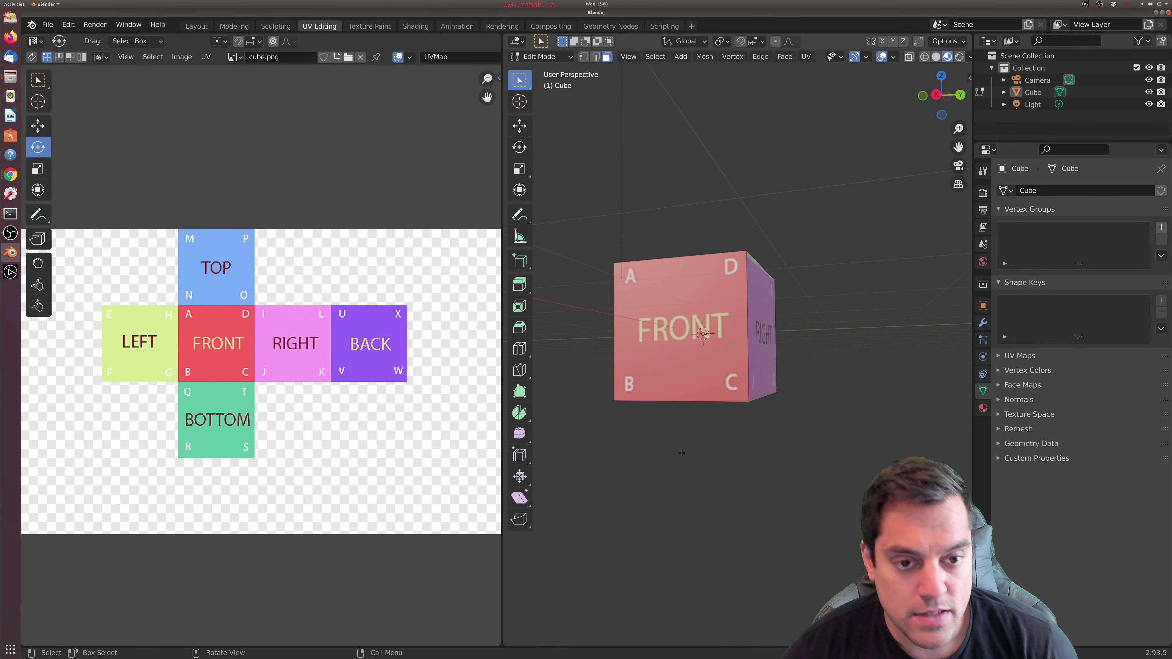
{"action": "key", "text": "1"}
{"action": "key", "text": "KP_2"}
{"action": "key", "text": "KP_3"}
{"action": "key", "text": "KP_6"}
{"action": "key", "text": "KP_5"}
{"action": "key", "text": "KP_4"}
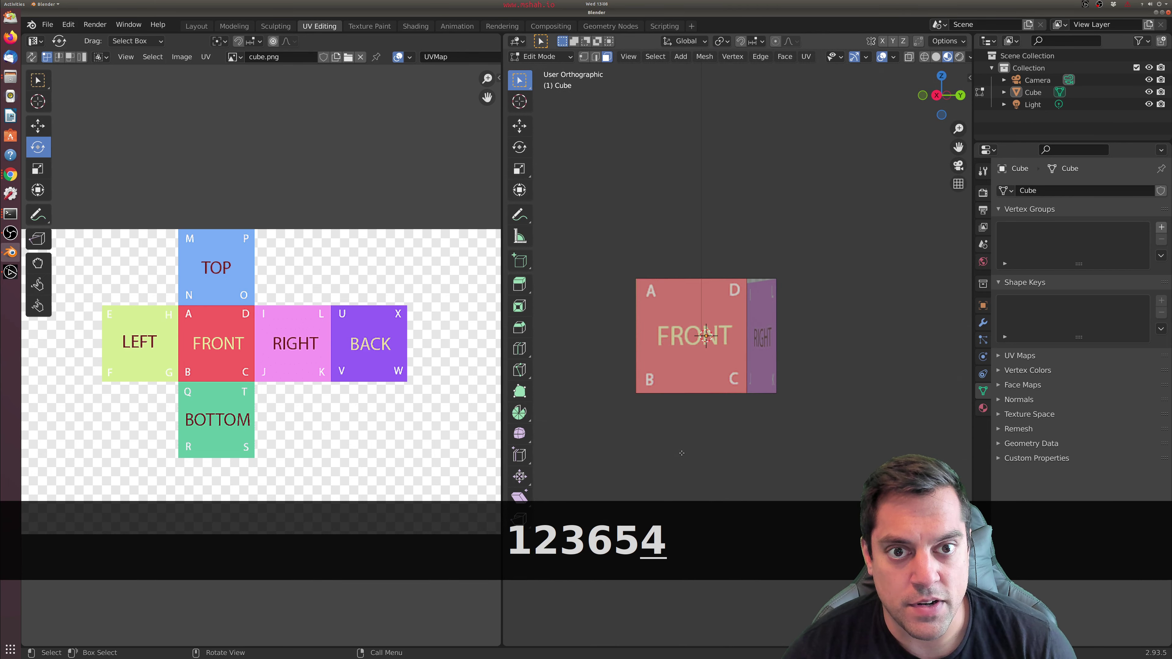
{"action": "key", "text": "KP_7"}
{"action": "key", "text": "KP_8"}
{"action": "key", "text": "KP_9"}
{"action": "key", "text": "KP_6"}
{"action": "key", "text": "KP_5"}
{"action": "key", "text": "KP_2"}
{"action": "key", "text": "KP_1"}
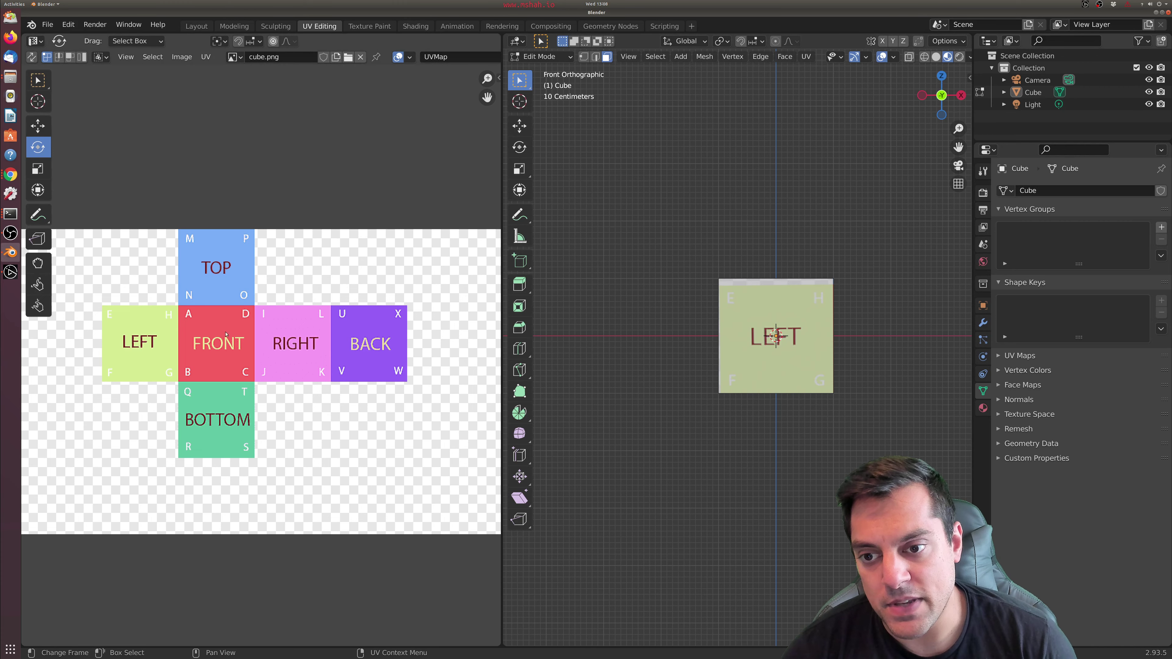
Select the whole cube and move the left face's two upper UV vertices down to corners E and H of the LEFT square.
{"action": "middle_click_drag", "start_coordinate": [623, 360], "coordinate": [725, 353]}
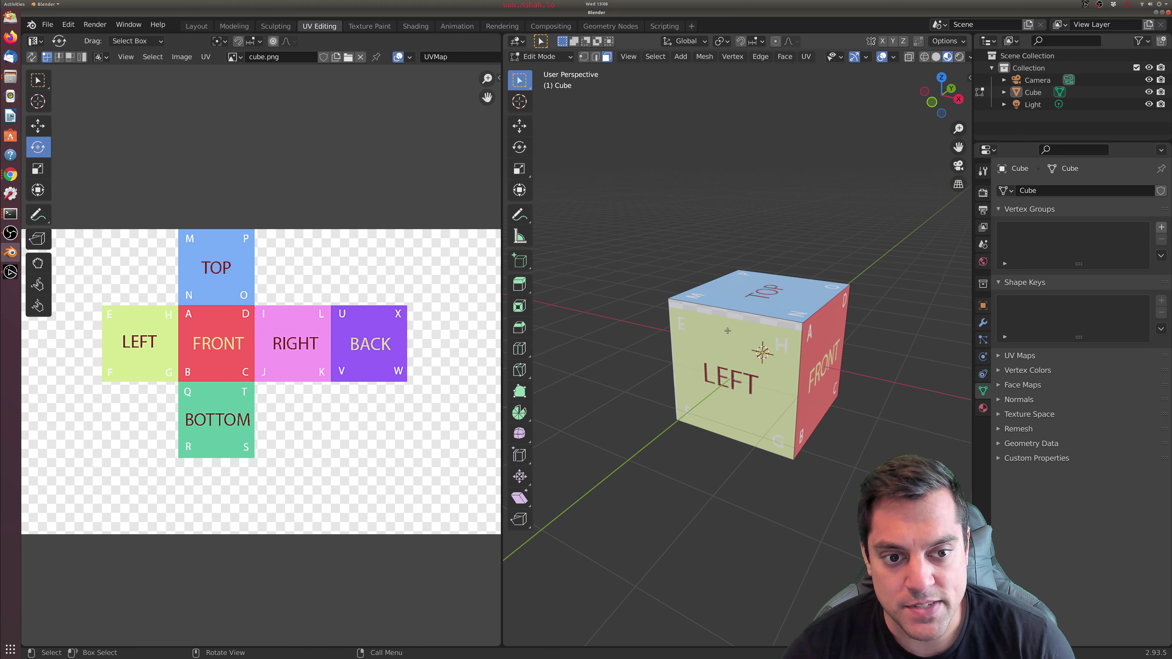
{"action": "scroll", "coordinate": [727, 330], "scroll_direction": "up", "scroll_amount": 5}
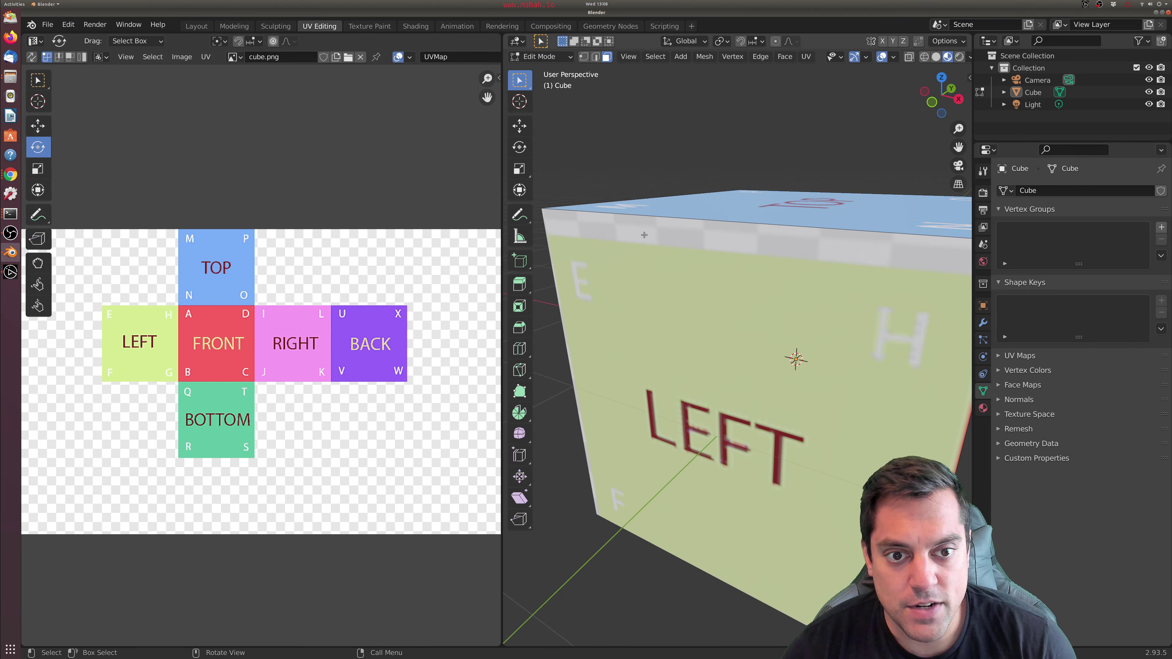
{"action": "scroll", "coordinate": [639, 209], "scroll_direction": "down", "scroll_amount": 5}
{"action": "left_click_drag", "start_coordinate": [600, 201], "coordinate": [952, 554]}
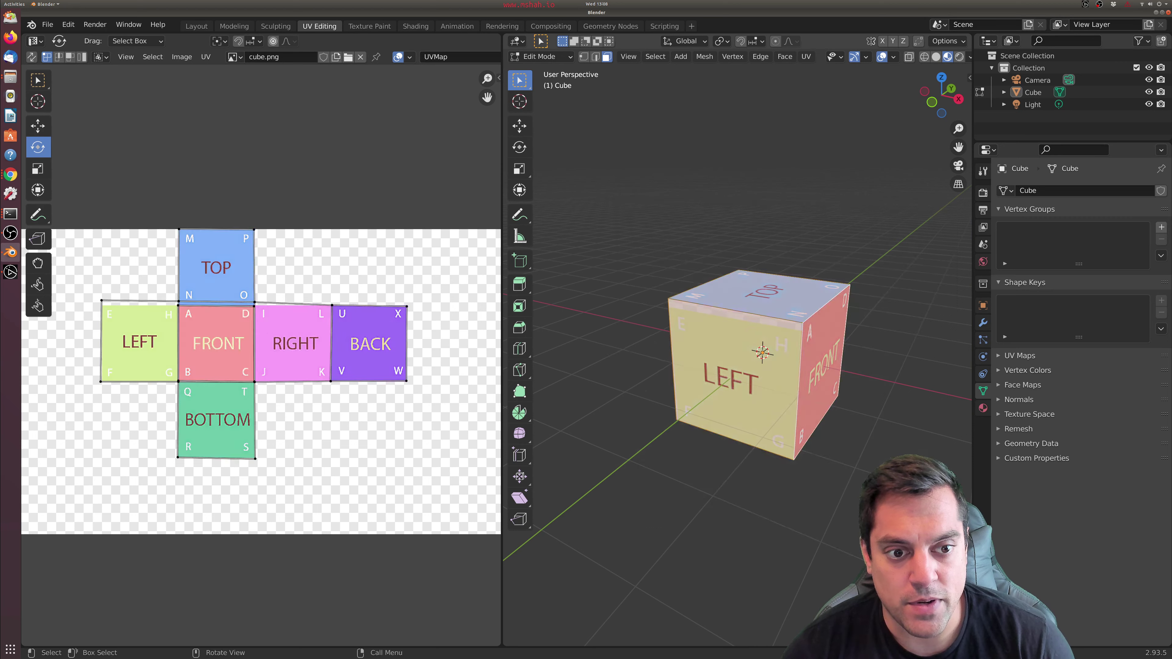
{"action": "left_click", "coordinate": [114, 301]}
{"action": "key", "text": "g"}
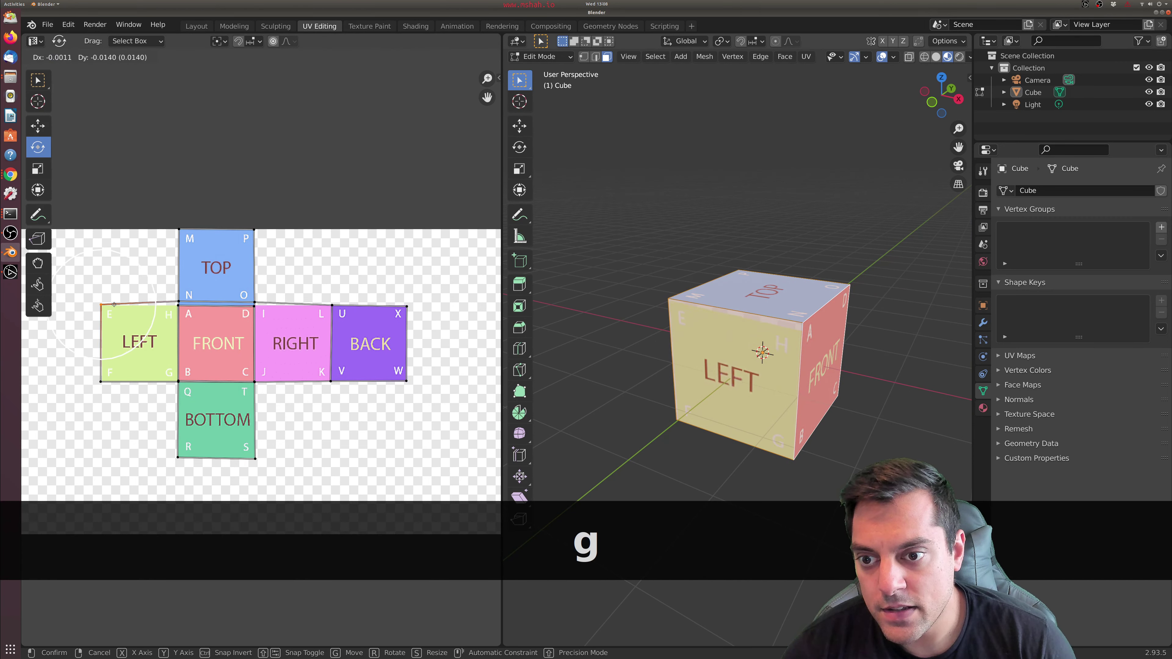
{"action": "left_click", "coordinate": [114, 304]}
{"action": "left_click", "coordinate": [178, 304]}
{"action": "key", "text": "g"}
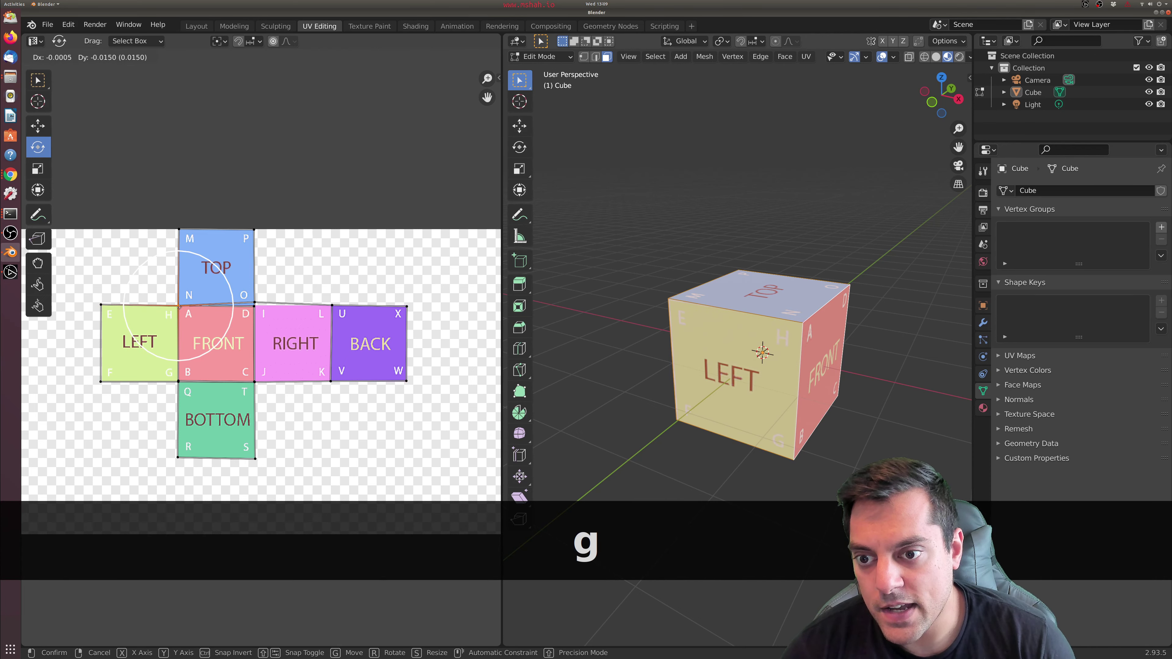
{"action": "left_click", "coordinate": [178, 306]}
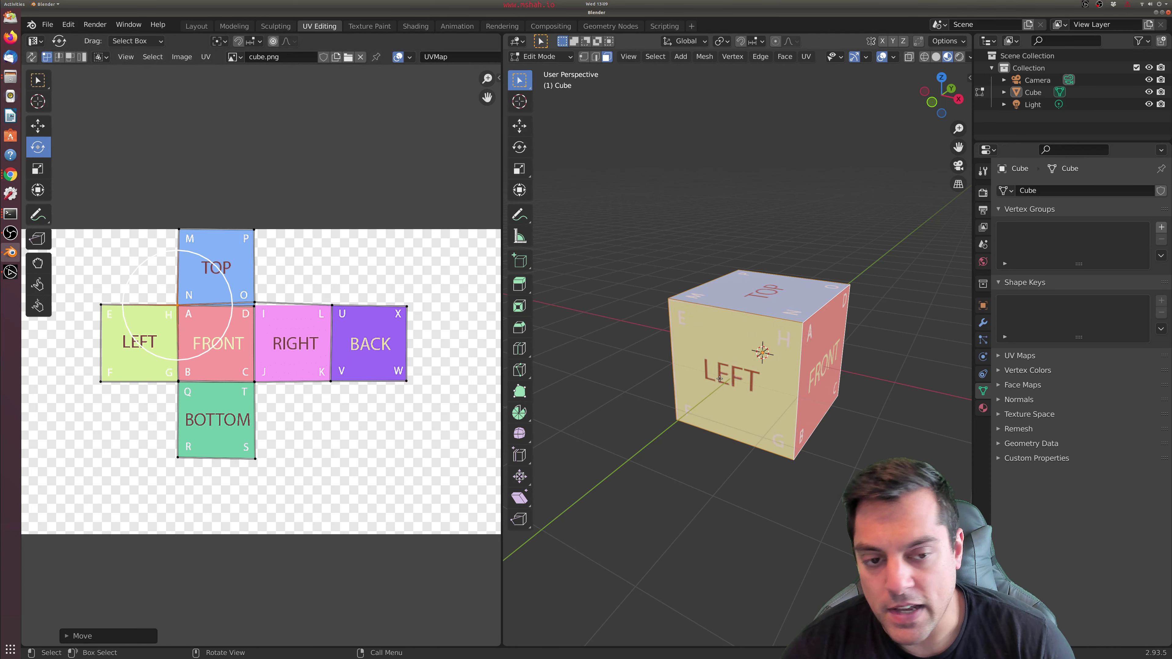
Move the two UV vertices between TOP and FRONT down into the FRONT square and examine the cube's top and front faces.
{"action": "scroll", "coordinate": [499, 356], "scroll_direction": "up", "scroll_amount": 6}
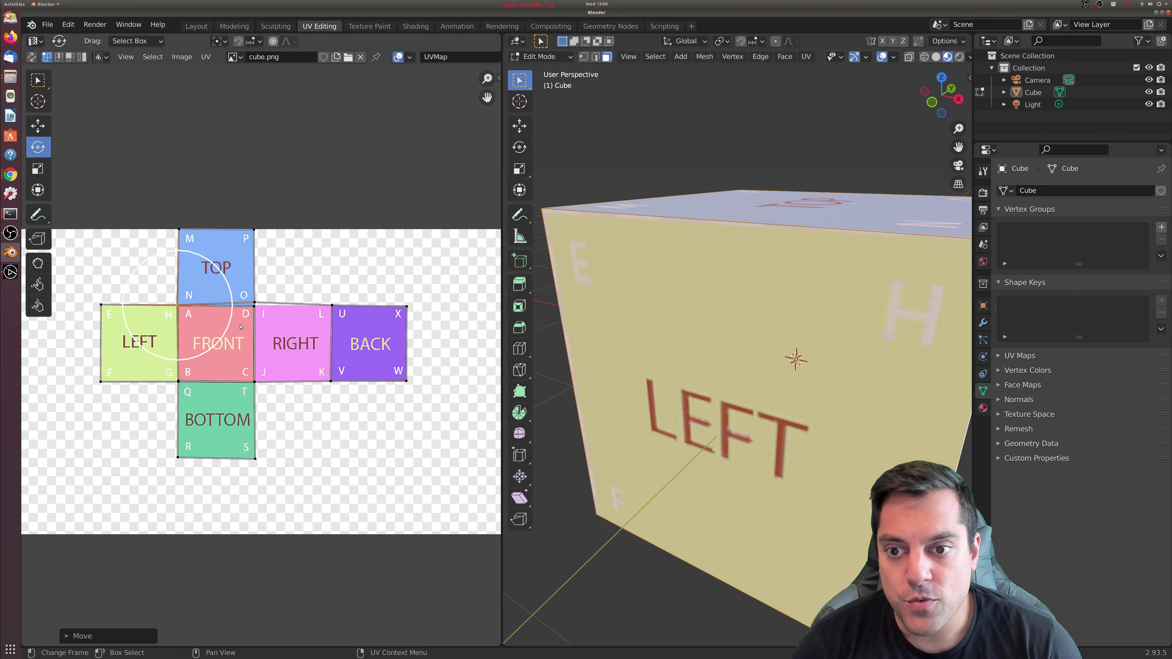
{"action": "left_click", "coordinate": [256, 303]}
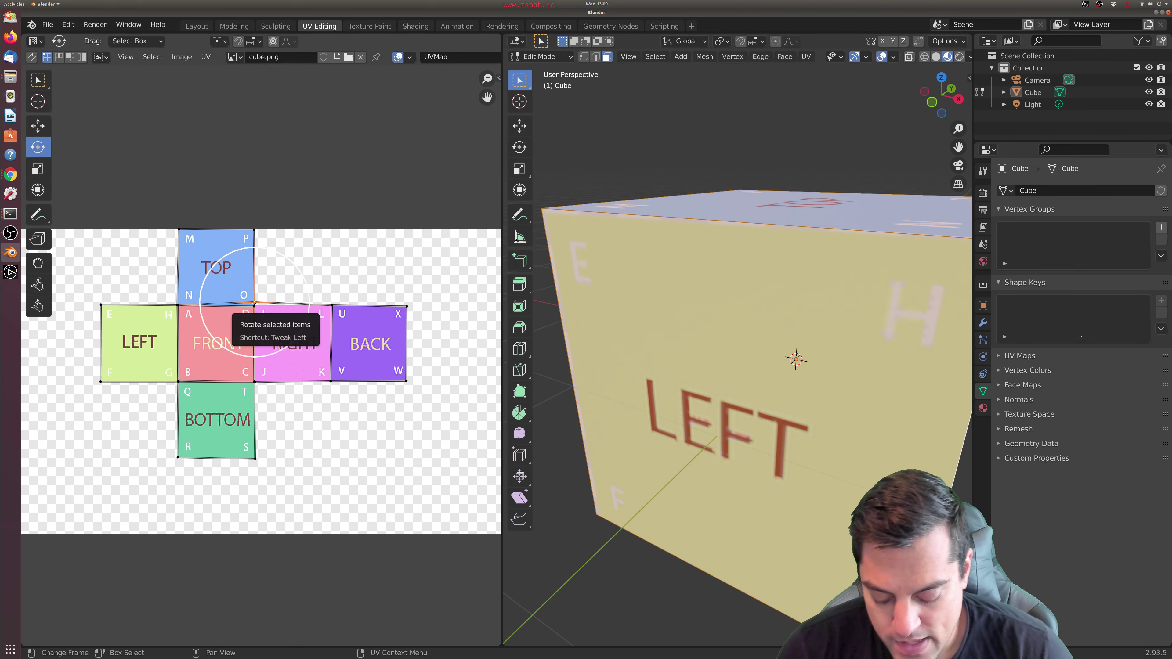
{"action": "key", "text": "g"}
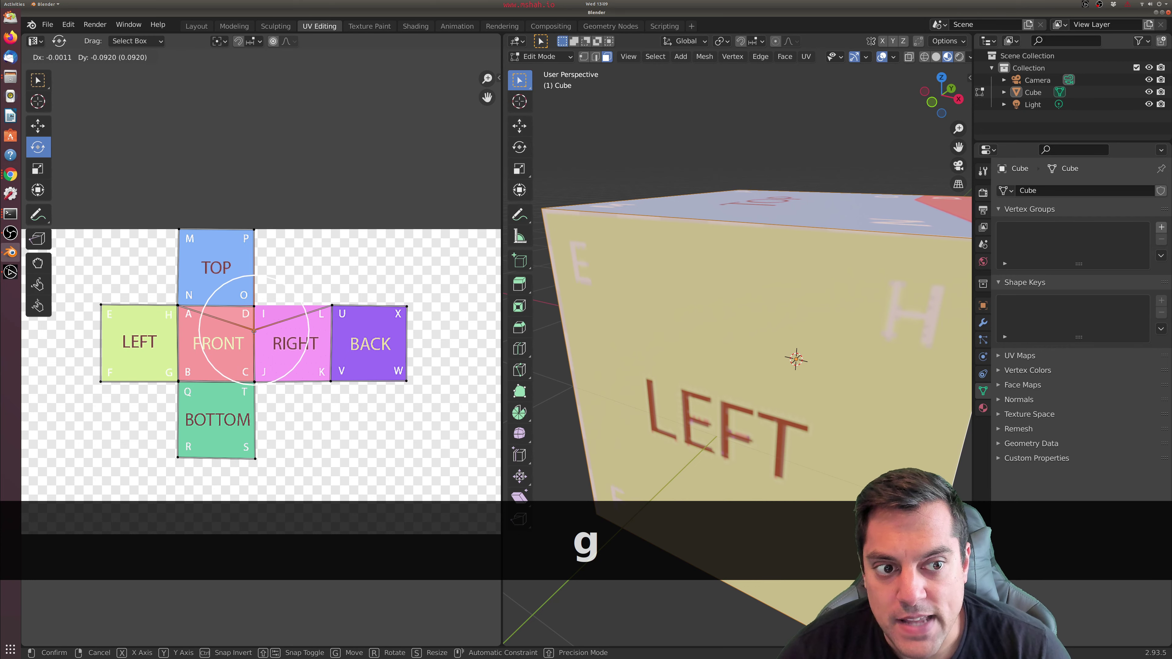
{"action": "left_click", "coordinate": [185, 314]}
{"action": "left_click", "coordinate": [185, 314]}
{"action": "key", "text": "g"}
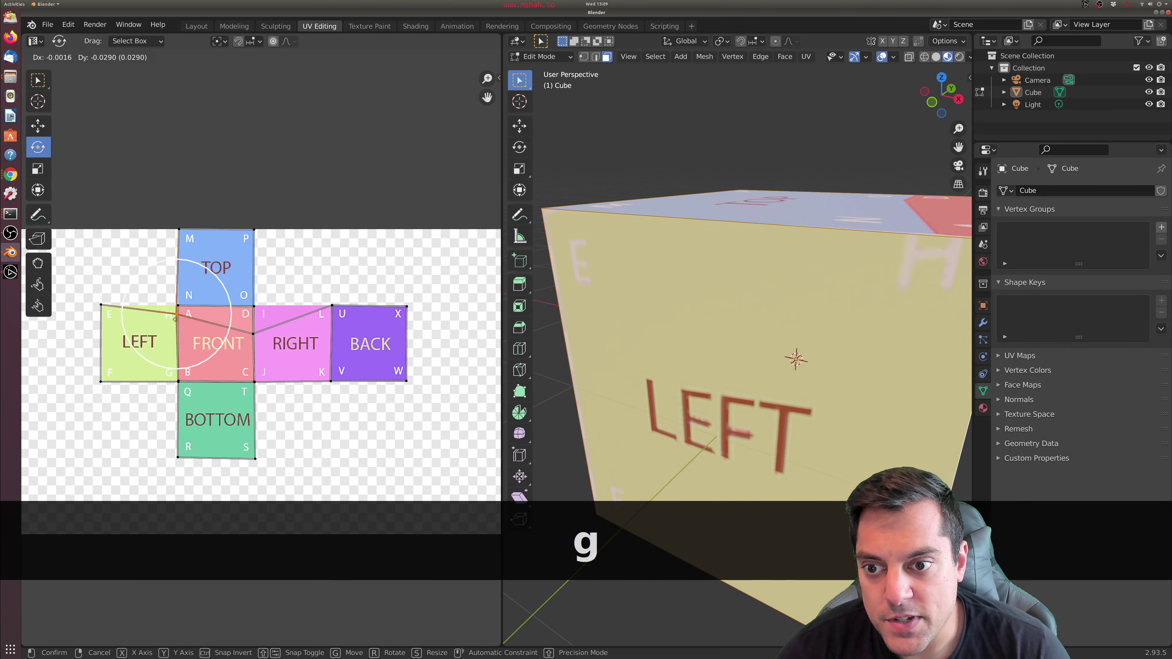
{"action": "left_click", "coordinate": [185, 342]}
{"action": "middle_click_drag", "start_coordinate": [780, 369], "coordinate": [776, 387]}
{"action": "scroll", "coordinate": [776, 387], "scroll_direction": "down", "scroll_amount": 3}
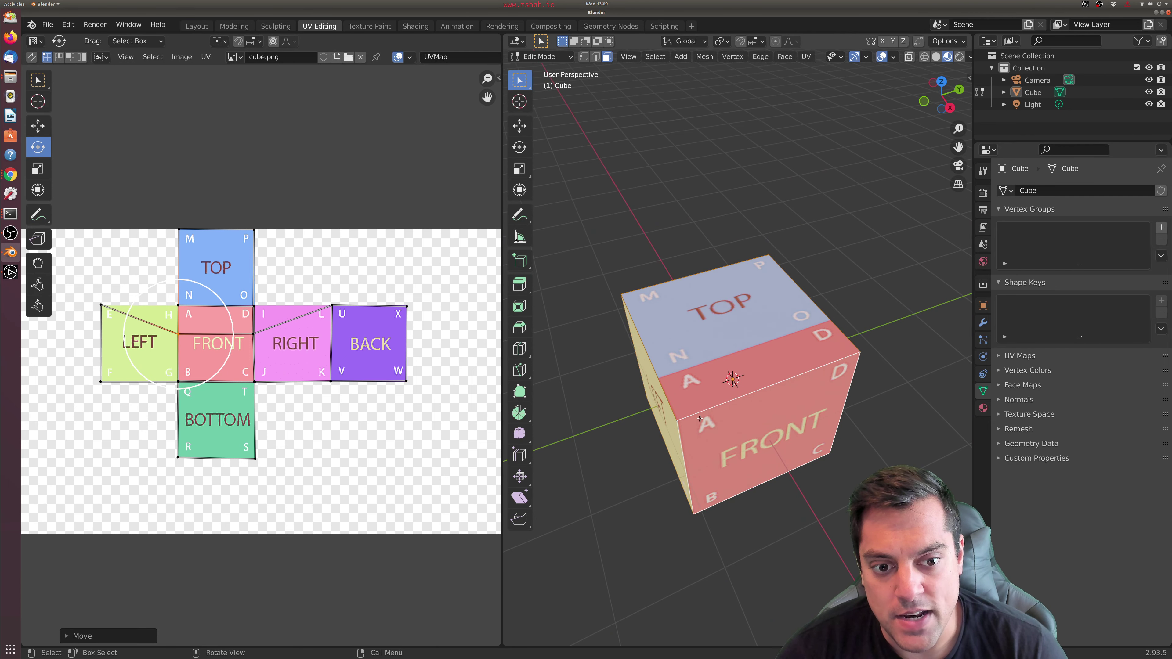
{"action": "scroll", "coordinate": [700, 396], "scroll_direction": "up", "scroll_amount": 3}
{"action": "middle_click_drag", "start_coordinate": [700, 396], "coordinate": [727, 405]}
{"action": "scroll", "coordinate": [728, 405], "scroll_direction": "up", "scroll_amount": 3}
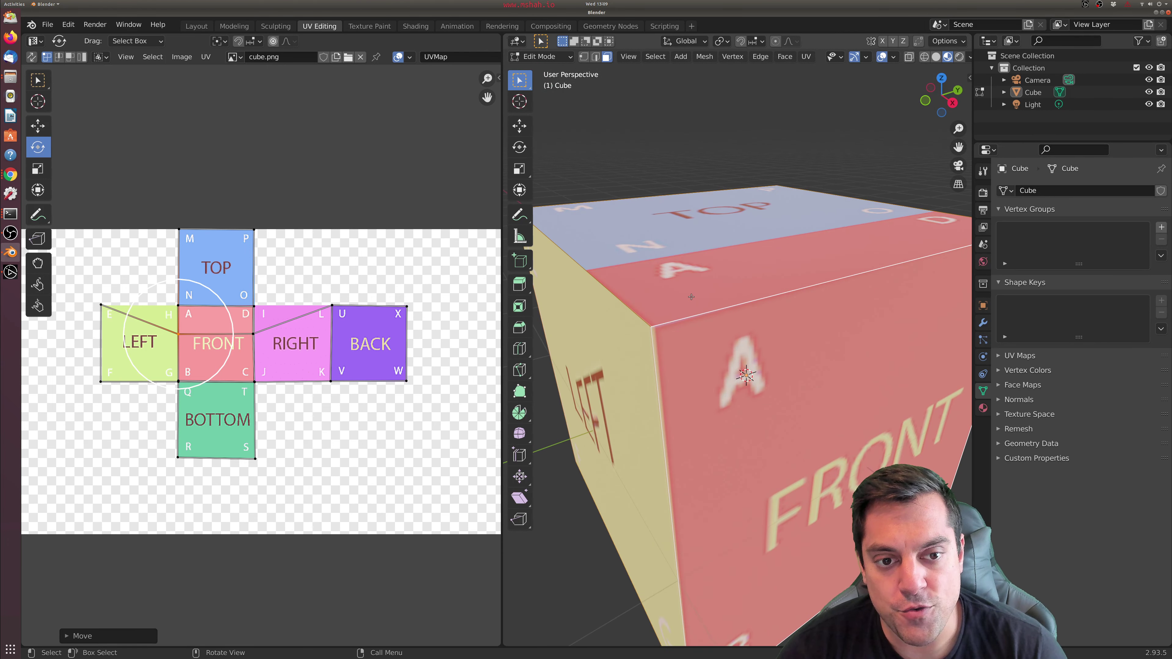
{"action": "scroll", "coordinate": [701, 287], "scroll_direction": "down", "scroll_amount": 2}
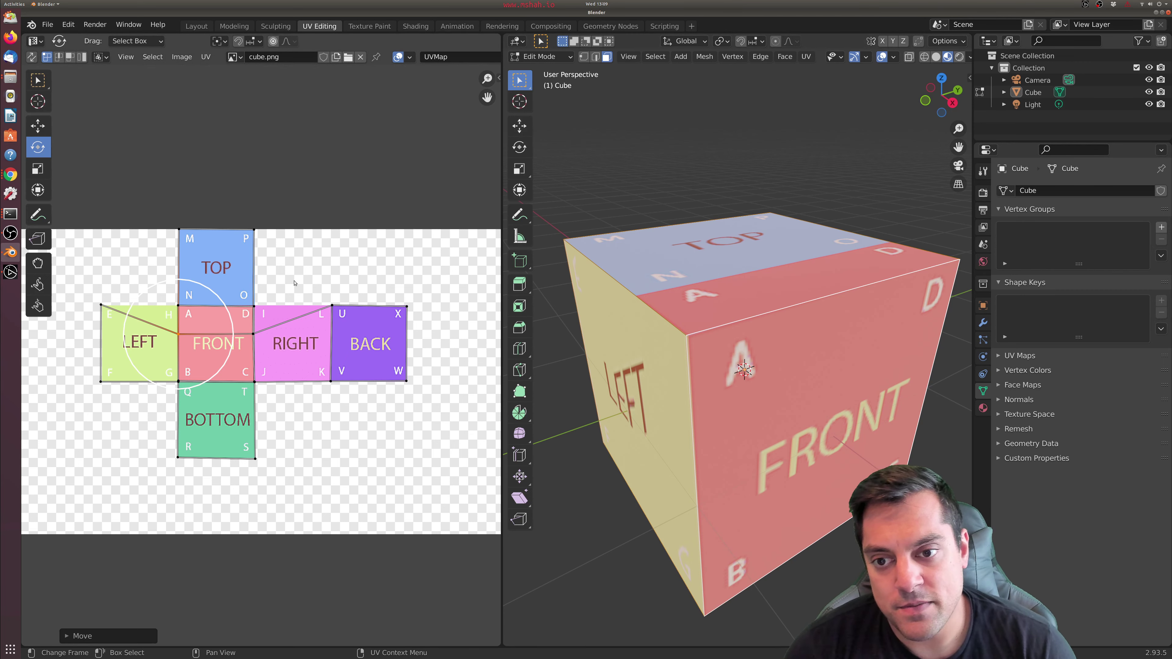
Undo the moves of the two UV vertices between the TOP and FRONT squares and check the cube's top face.
{"action": "key", "text": "ctrl+z"}
{"action": "key", "text": "ctrl+z"}
{"action": "key", "text": "ctrl+z"}
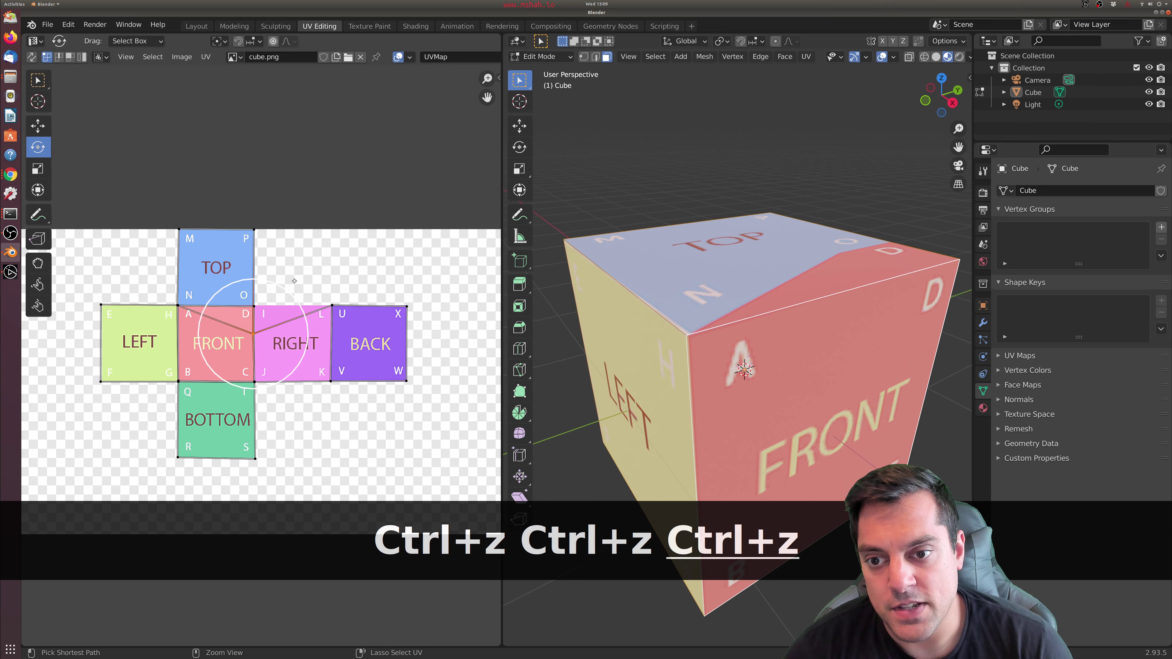
{"action": "key", "text": "ctrl+z"}
{"action": "middle_click_drag", "start_coordinate": [726, 302], "coordinate": [768, 340]}
Export the cube as a Wavefront OBJ with Material Groups enabled, entering cube.obj as the path.
{"action": "left_click", "coordinate": [48, 24]}
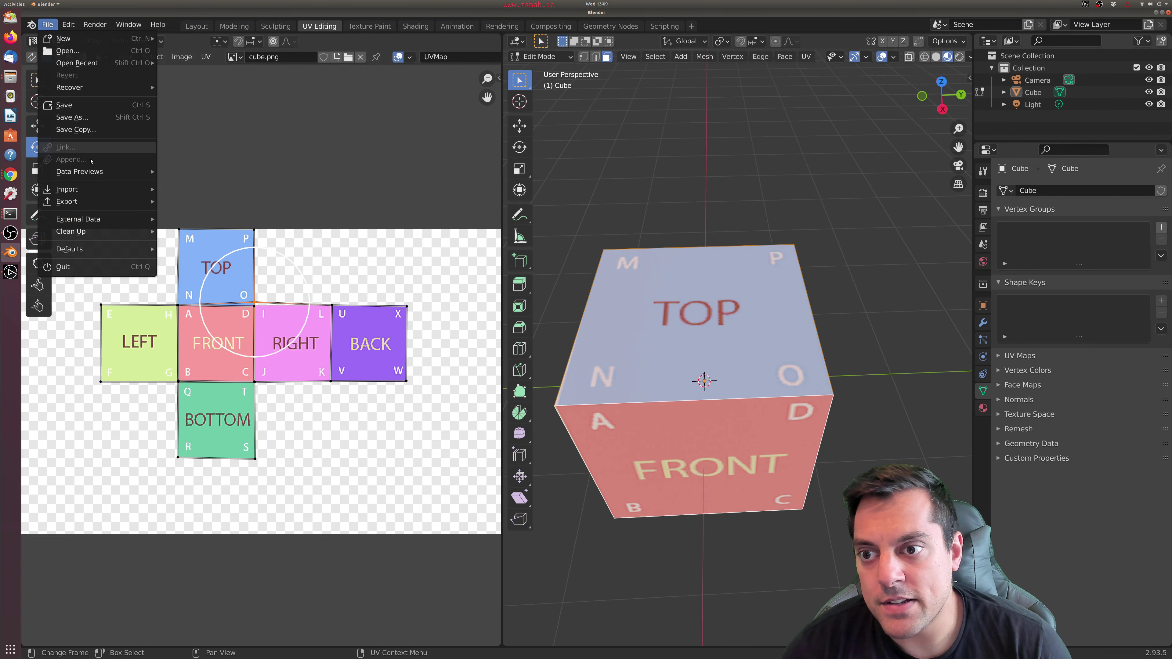
{"action": "mouse_move", "coordinate": [92, 201]}
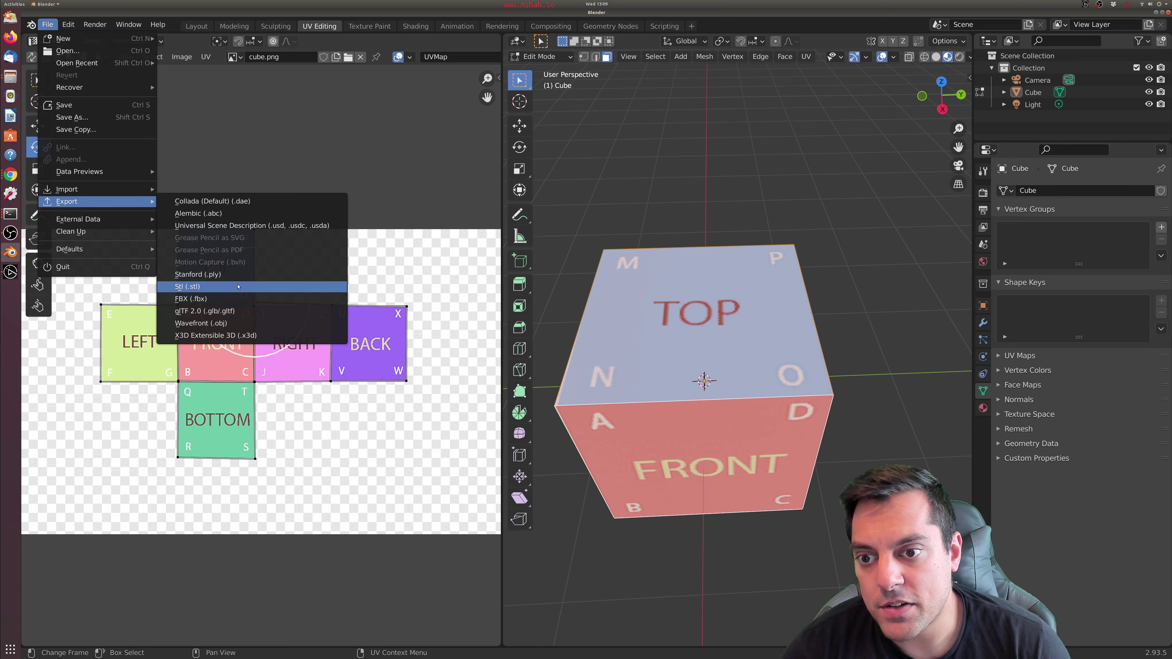
{"action": "left_click", "coordinate": [212, 323]}
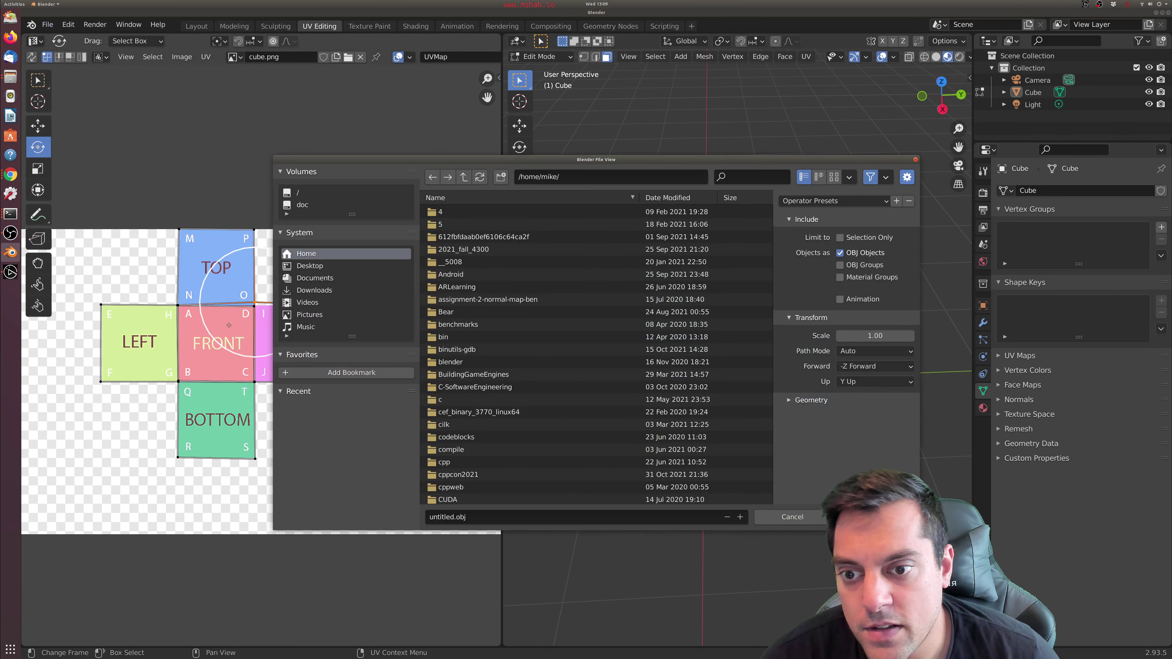
{"action": "left_click", "coordinate": [880, 278]}
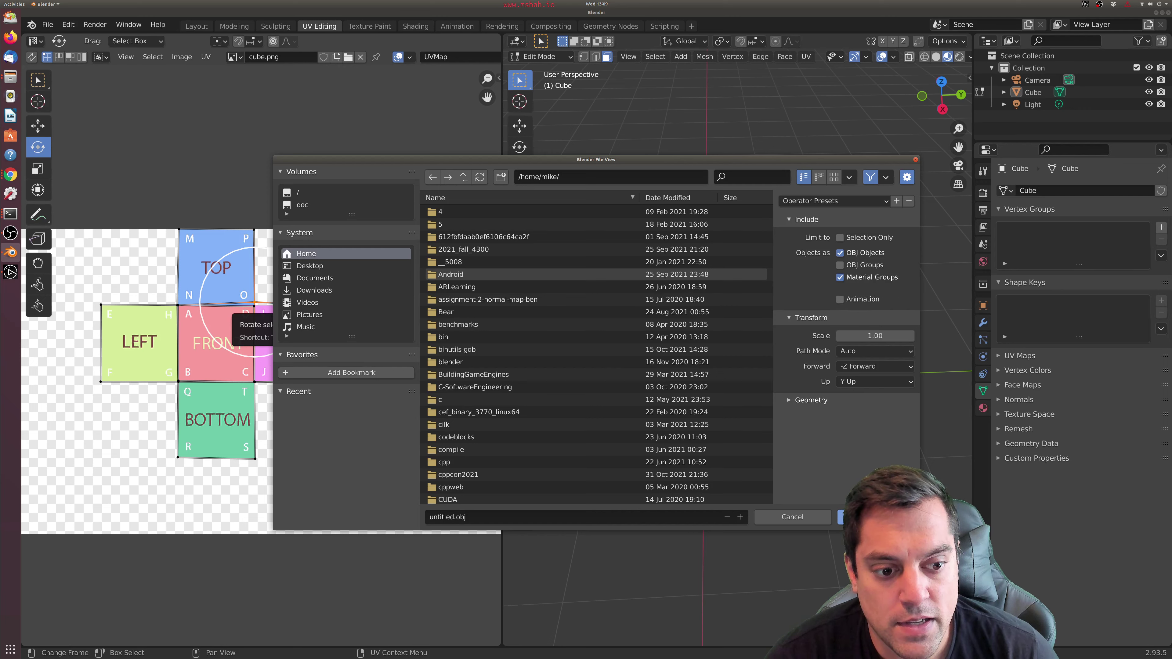
{"action": "left_click", "coordinate": [608, 181]}
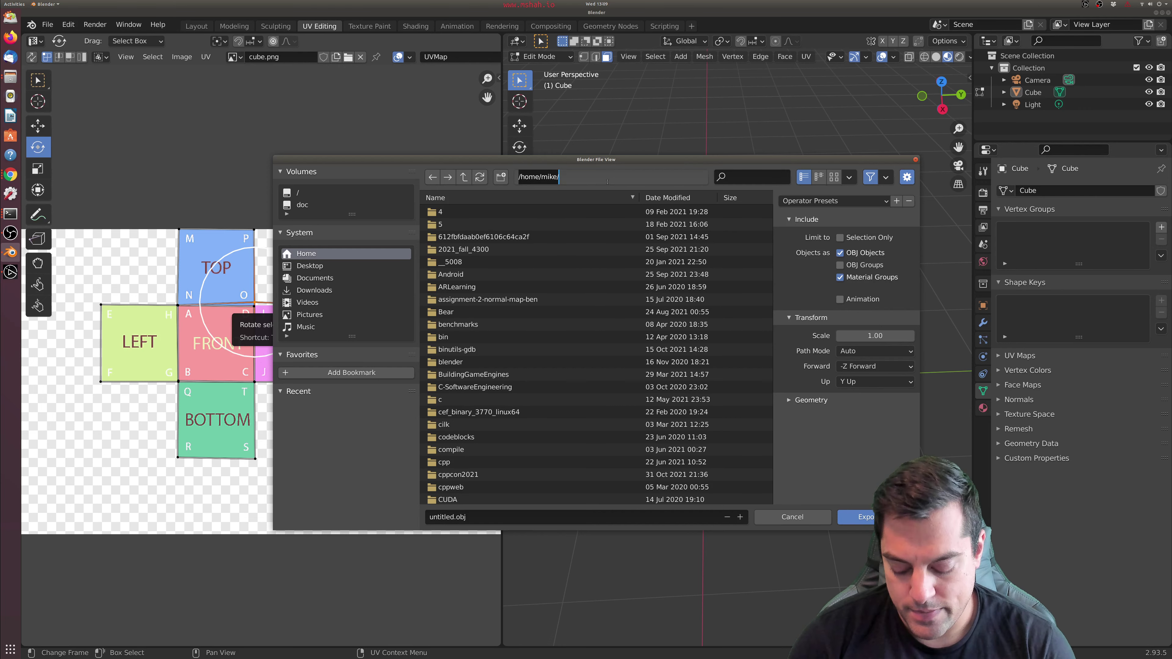
{"action": "type", "text": "cube.obj"}
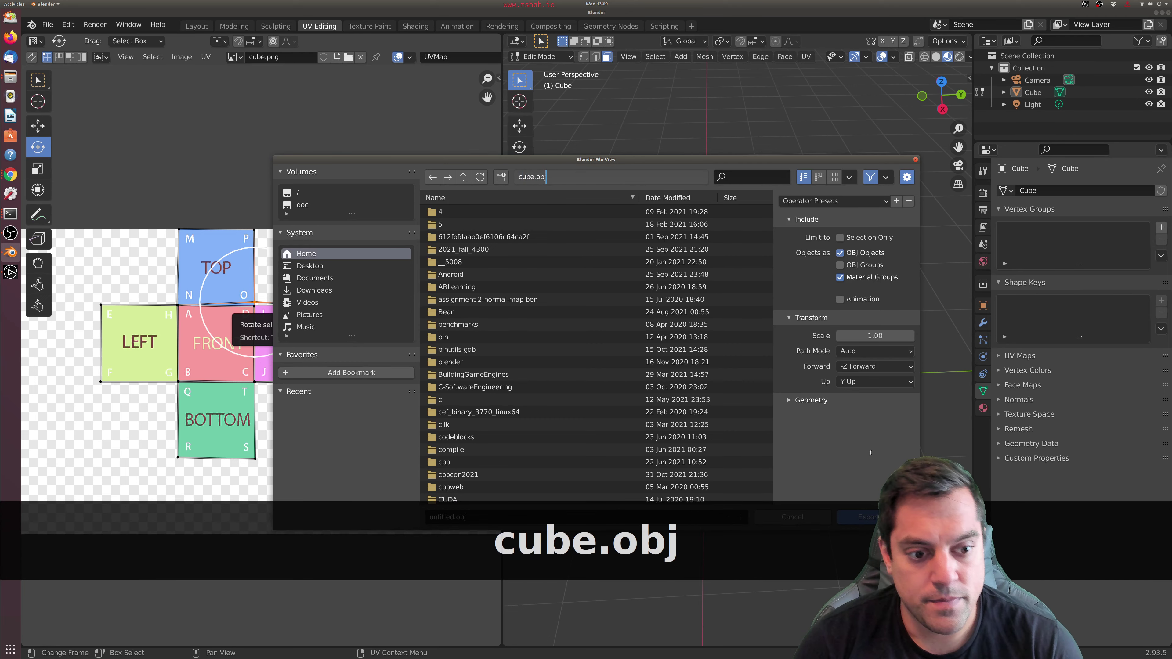
{"action": "key", "text": "Return"}
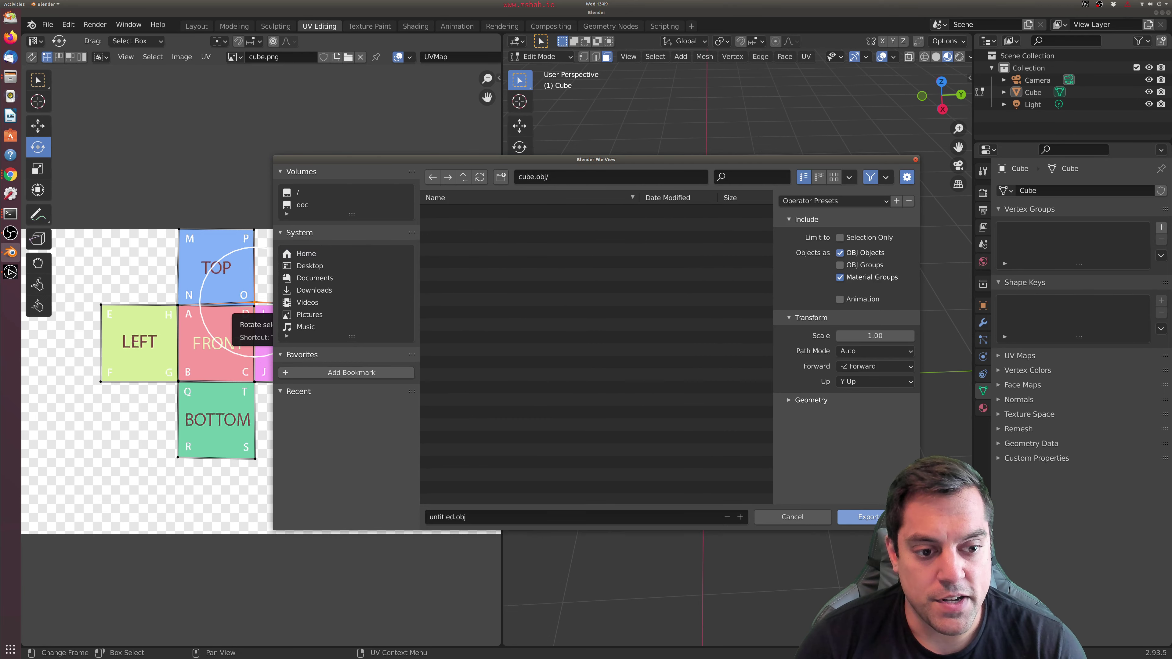
{"action": "left_click", "coordinate": [862, 517]}
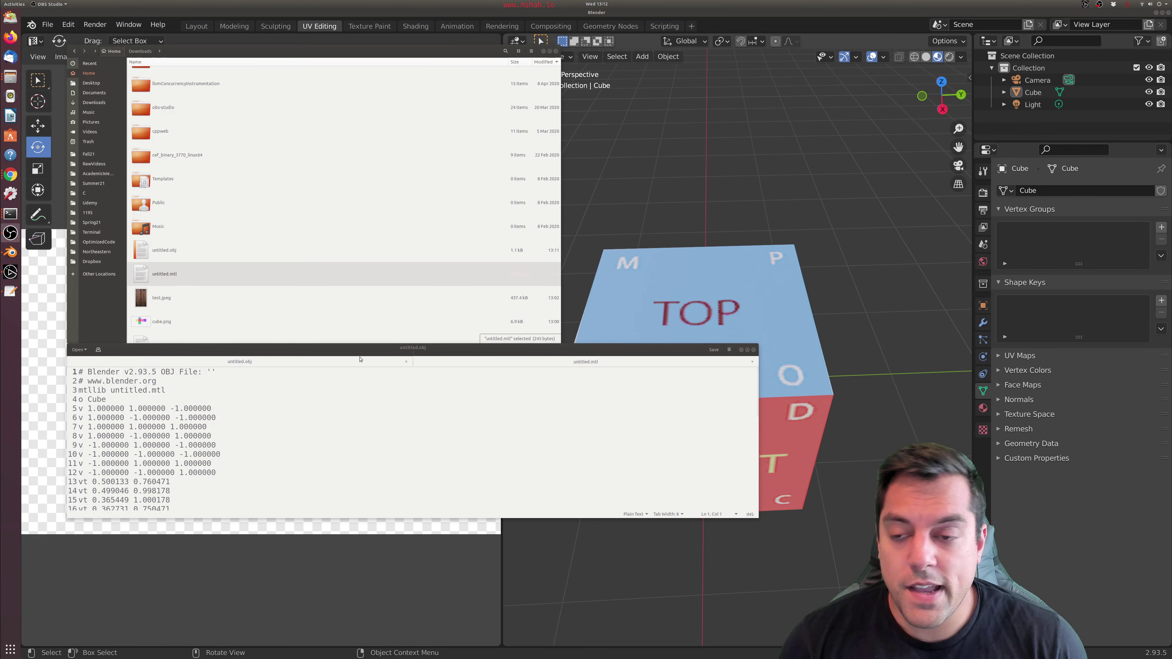
Examine the header and object name lines of untitled.obj in the text editor against the Blender scene.
{"action": "left_click_drag", "start_coordinate": [277, 350], "coordinate": [296, 309]}
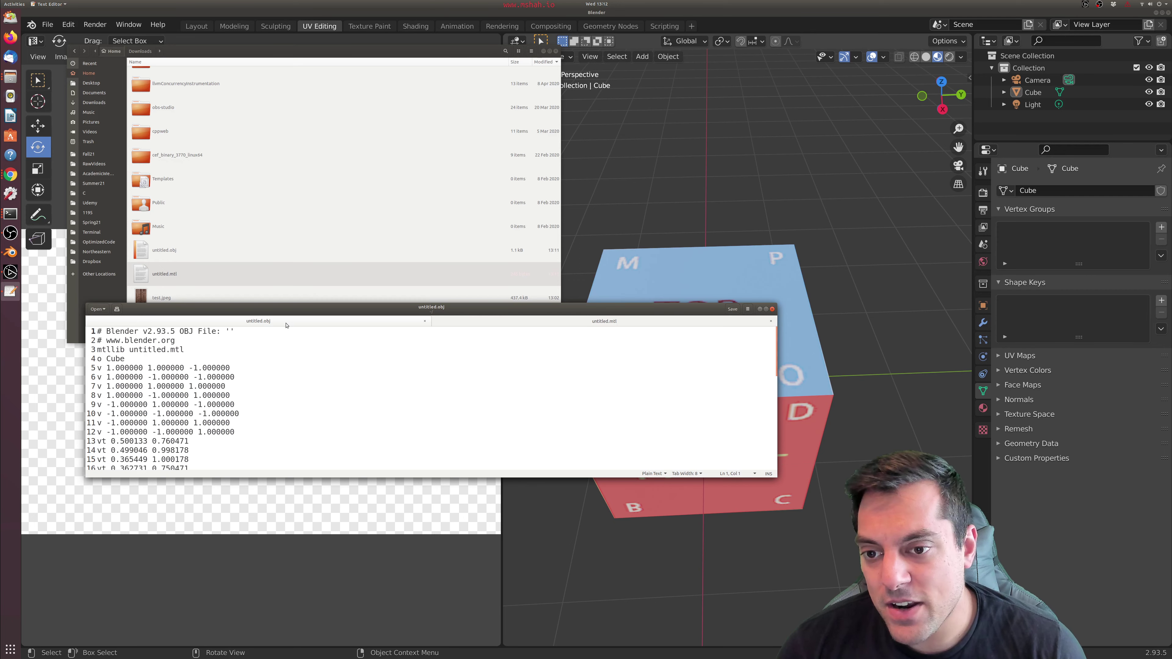
{"action": "left_click_drag", "start_coordinate": [99, 357], "coordinate": [133, 359]}
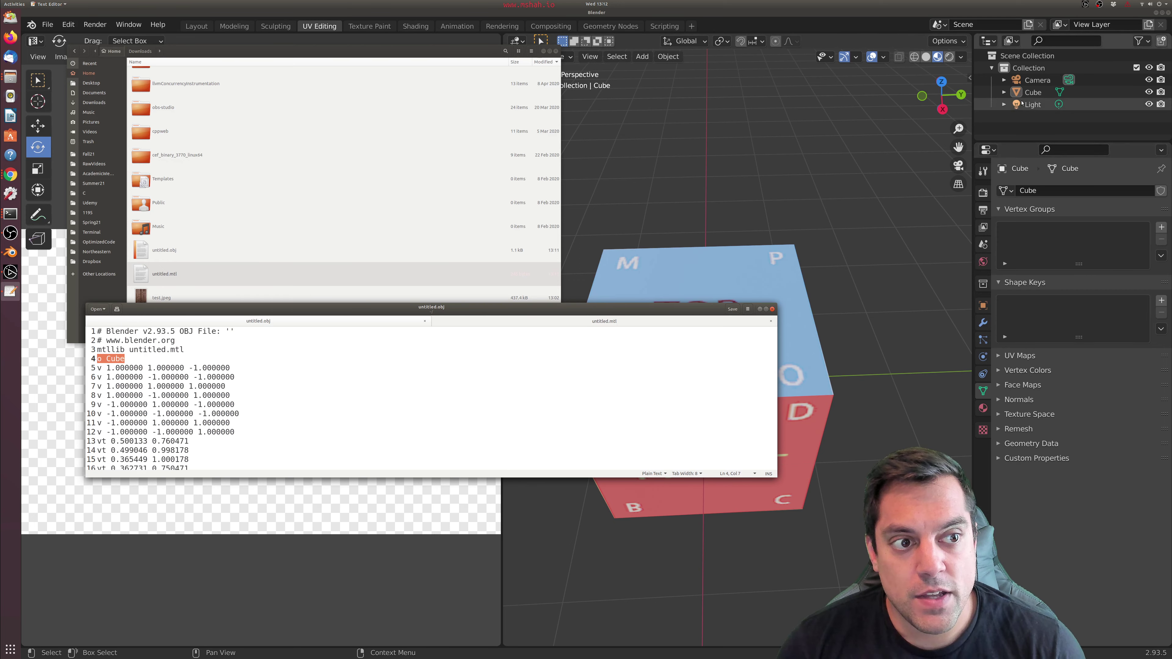
{"action": "left_click_drag", "start_coordinate": [232, 331], "coordinate": [97, 331]}
{"action": "key", "text": "alt+Tab"}
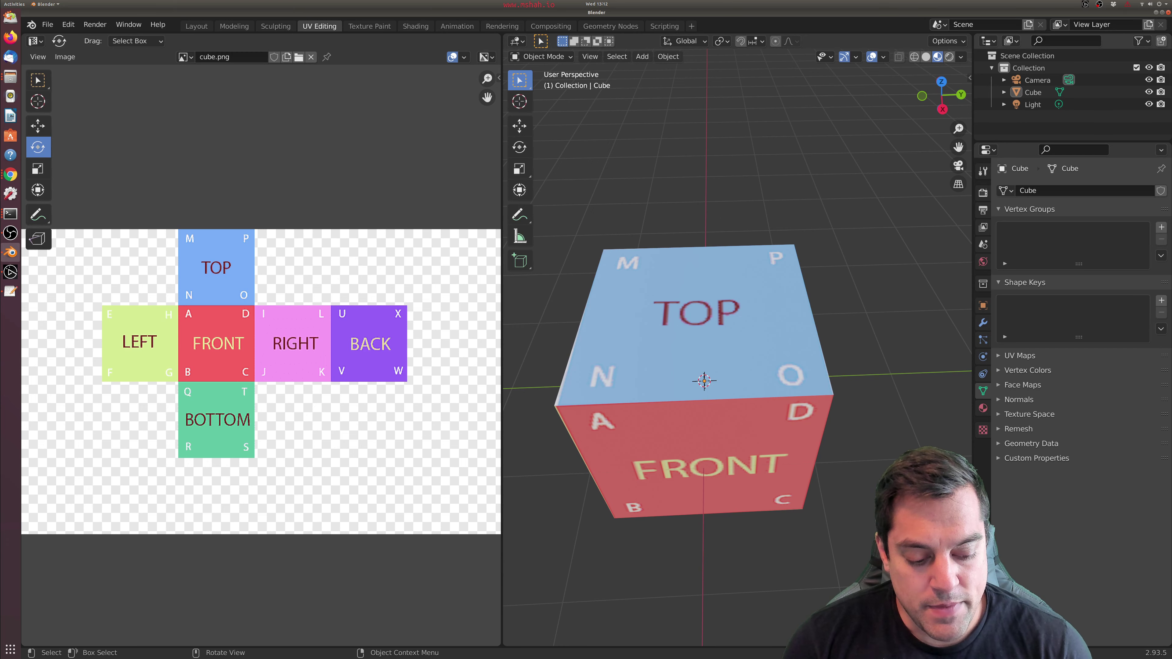
{"action": "key", "text": "alt+Tab"}
Read through untitled.obj and highlight the block of vt texture coordinate lines.
{"action": "scroll", "coordinate": [154, 379], "scroll_direction": "down", "scroll_amount": 7}
{"action": "scroll", "coordinate": [153, 379], "scroll_direction": "down", "scroll_amount": 2}
{"action": "left_click_drag", "start_coordinate": [190, 376], "coordinate": [97, 369]}
{"action": "scroll", "coordinate": [191, 380], "scroll_direction": "up", "scroll_amount": 2}
{"action": "scroll", "coordinate": [157, 381], "scroll_direction": "up", "scroll_amount": 4}
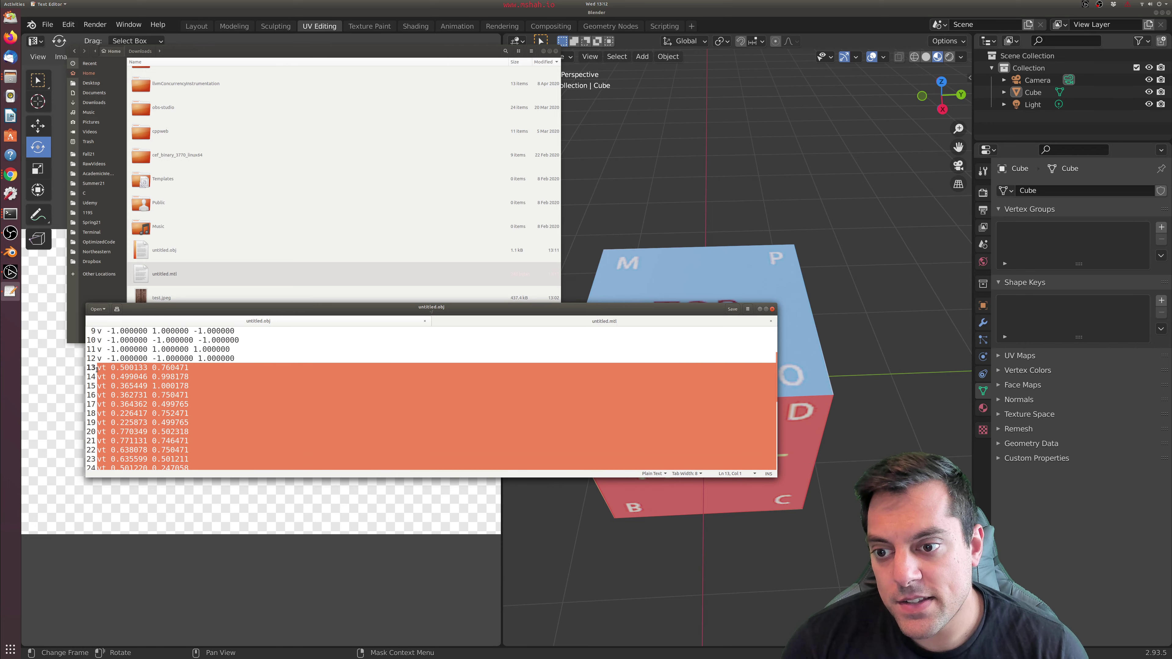
Move the file browser and enlarged text window beside the texture image and compare the first vt coordinates with it.
{"action": "left_click_drag", "start_coordinate": [360, 51], "coordinate": [800, 145]}
{"action": "left_click", "coordinate": [122, 373]}
{"action": "left_click_drag", "start_coordinate": [106, 368], "coordinate": [190, 369]}
{"action": "left_click_drag", "start_coordinate": [215, 315], "coordinate": [535, 304]}
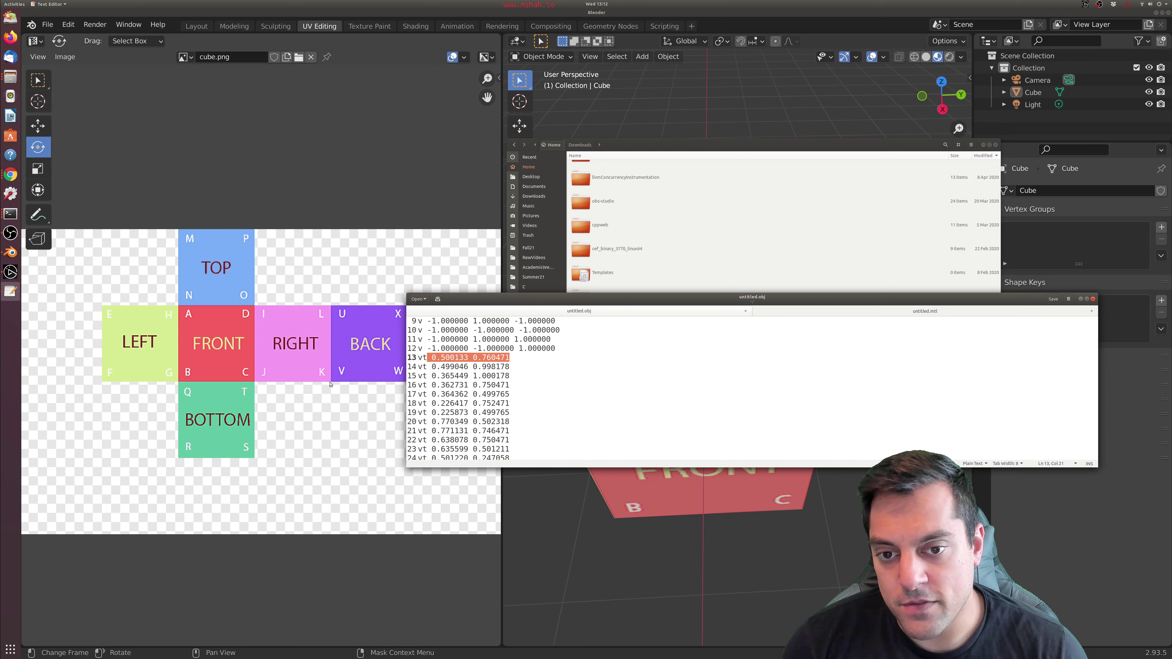
{"action": "left_click_drag", "start_coordinate": [580, 307], "coordinate": [483, 268]}
{"action": "left_click_drag", "start_coordinate": [526, 428], "coordinate": [507, 566]}
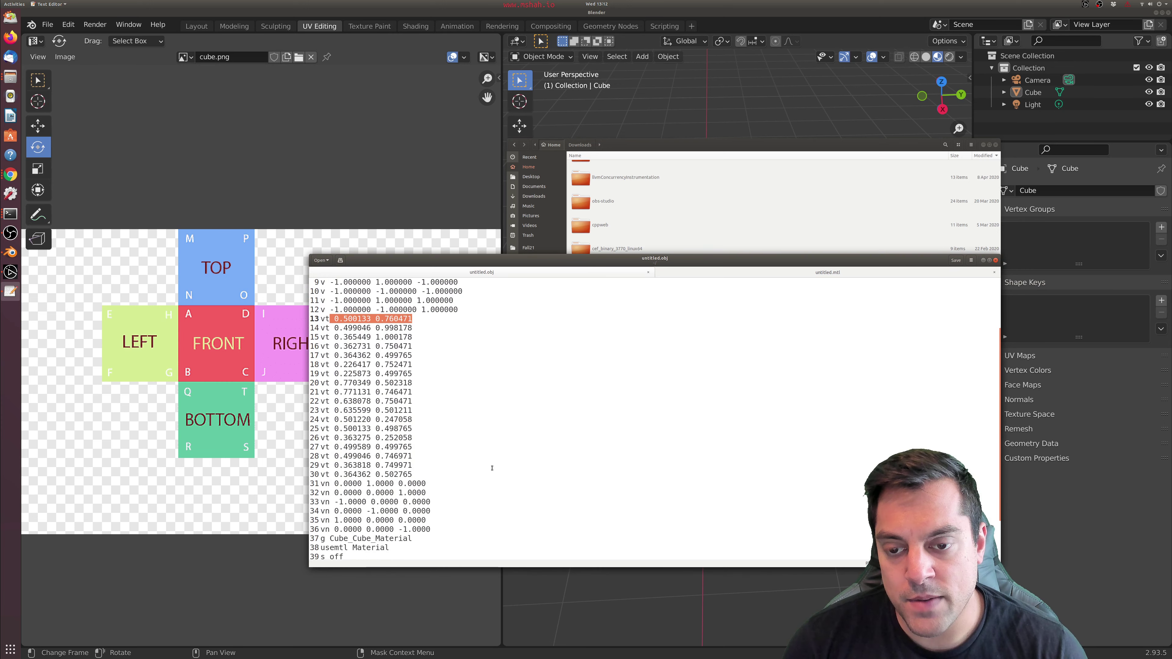
{"action": "left_click", "coordinate": [473, 392]}
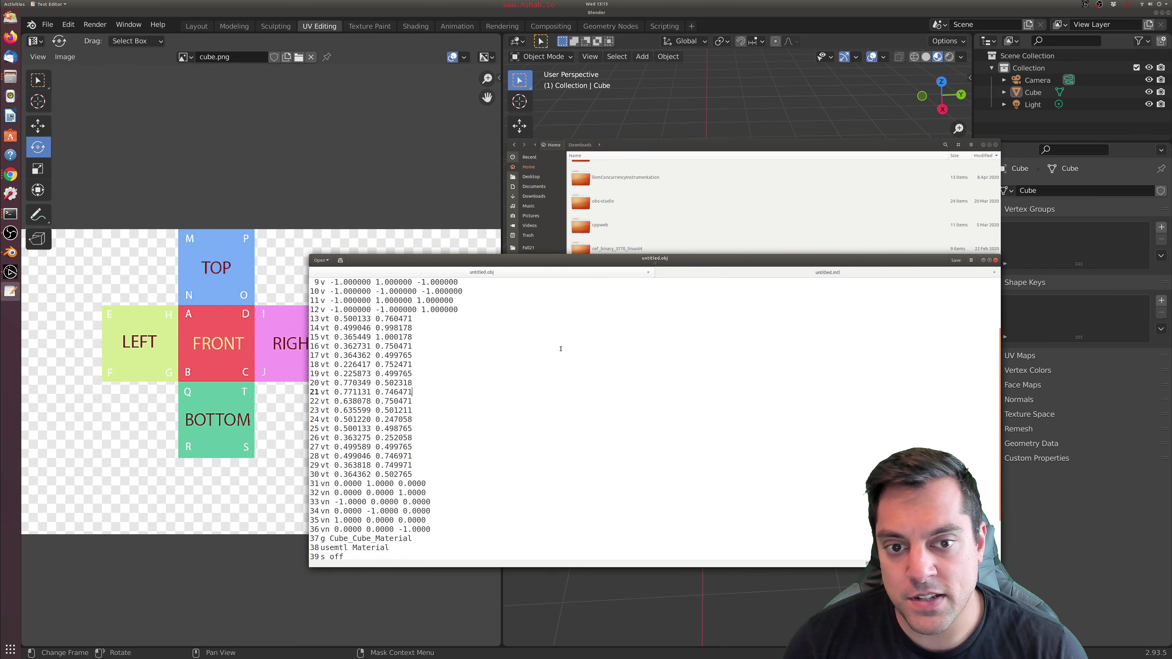
Examine the untitled.mtl material file and highlight the cube.png texture name on its map_Kd line.
{"action": "left_click", "coordinate": [810, 273]}
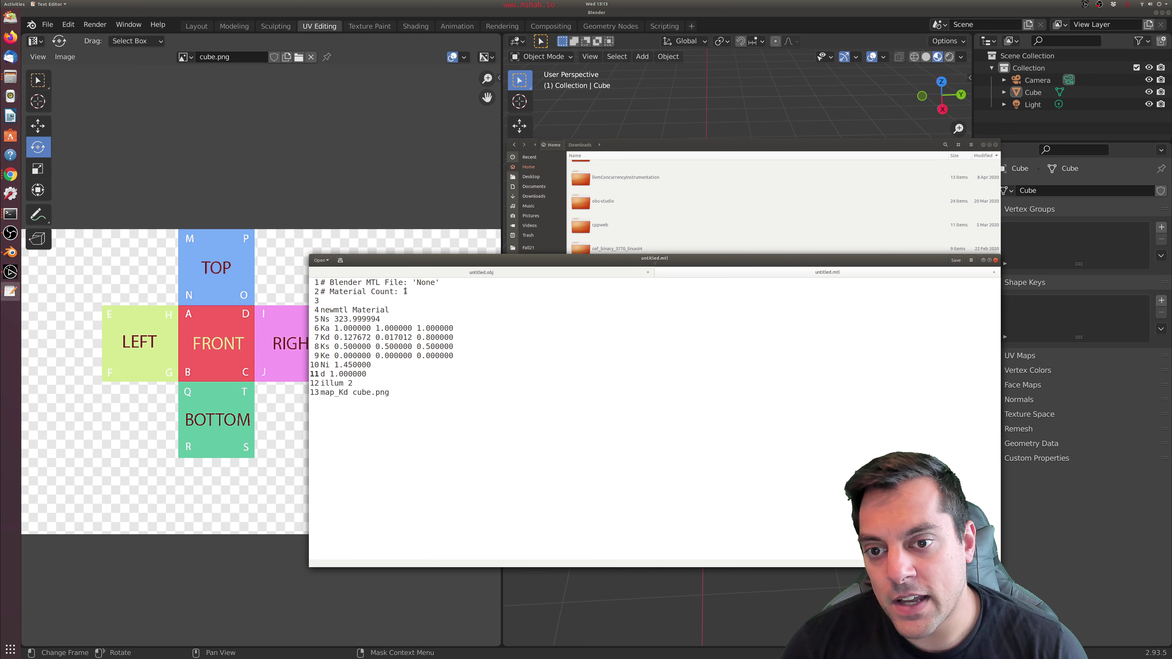
{"action": "left_click_drag", "start_coordinate": [389, 393], "coordinate": [355, 396]}
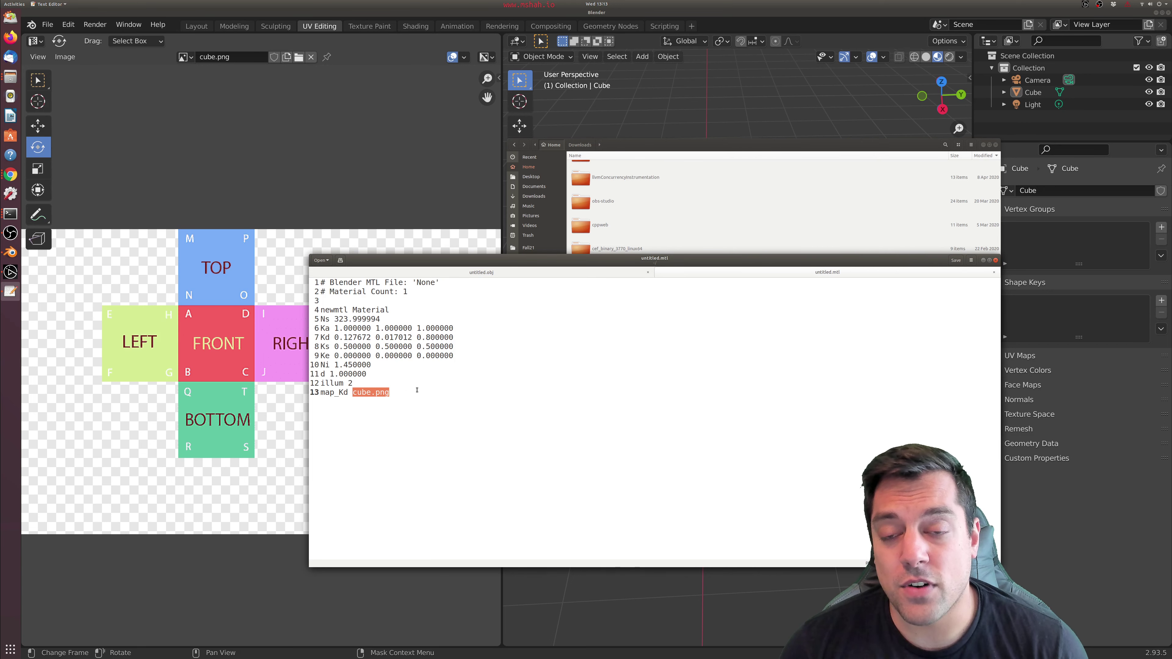
{"action": "left_click", "coordinate": [390, 395]}
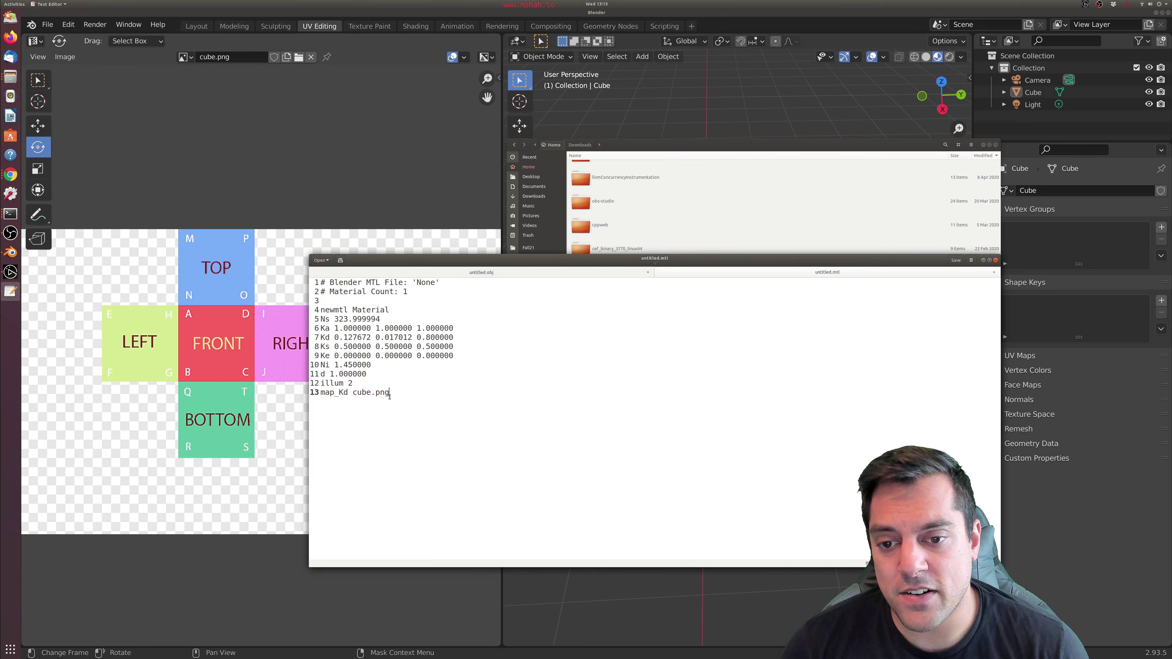
{"action": "double_click", "coordinate": [359, 393]}
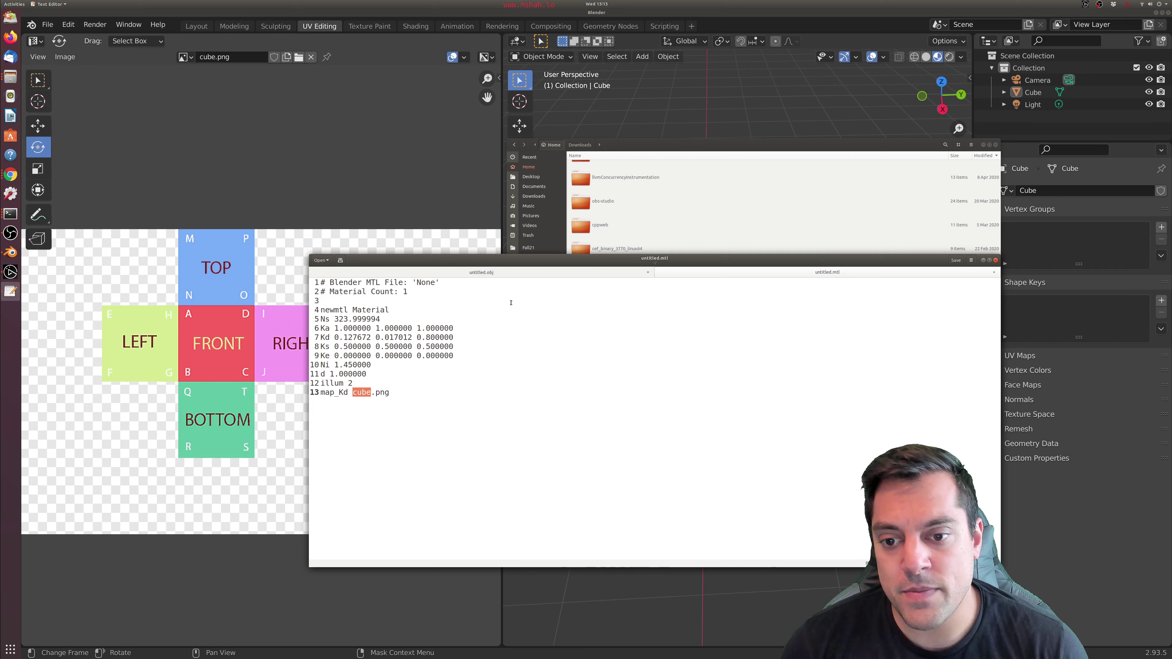
{"action": "left_click", "coordinate": [389, 393]}
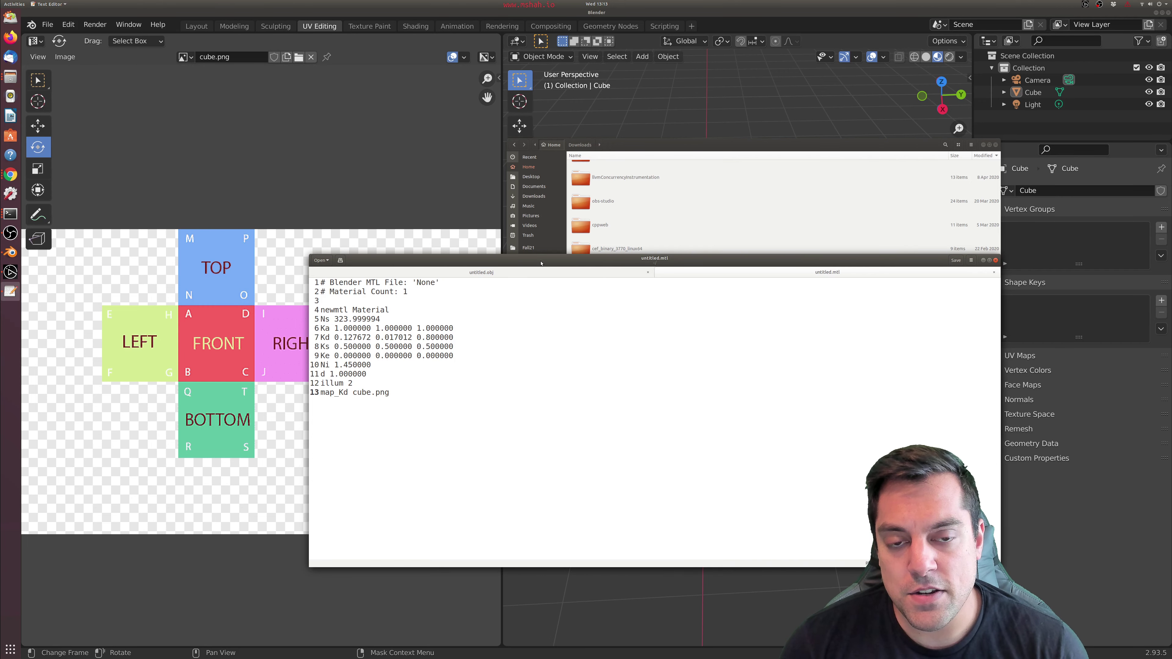
Switch back to Blender, look over the file commands and examine the textured cube from several angles and distances.
{"action": "left_click", "coordinate": [47, 24]}
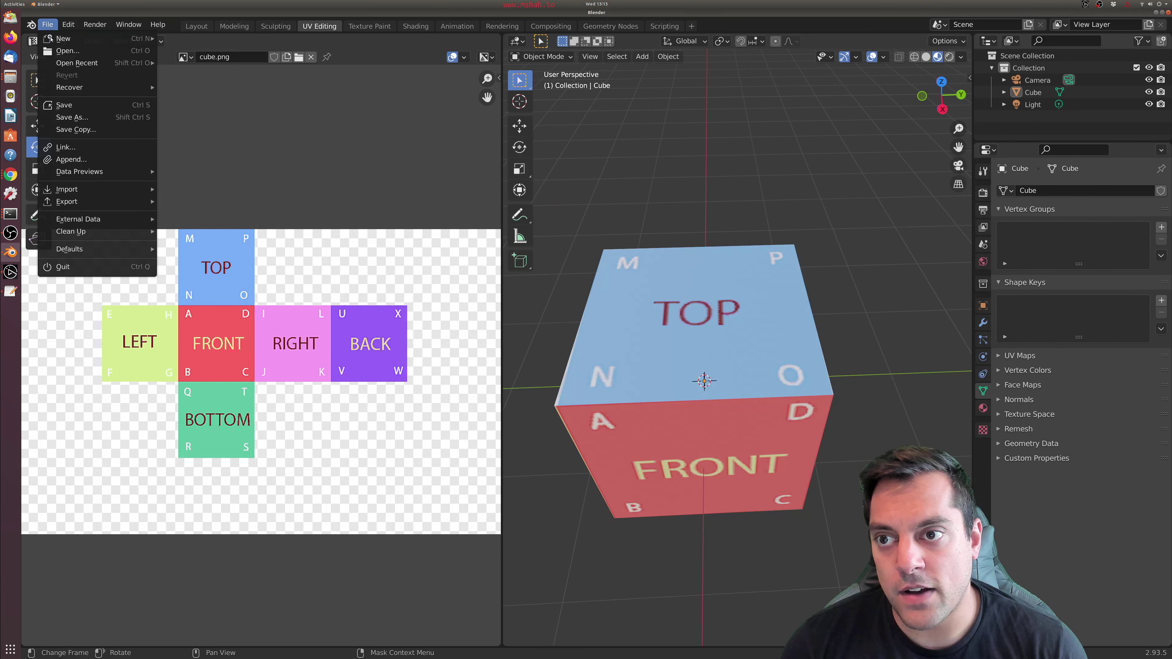
{"action": "mouse_move", "coordinate": [138, 201]}
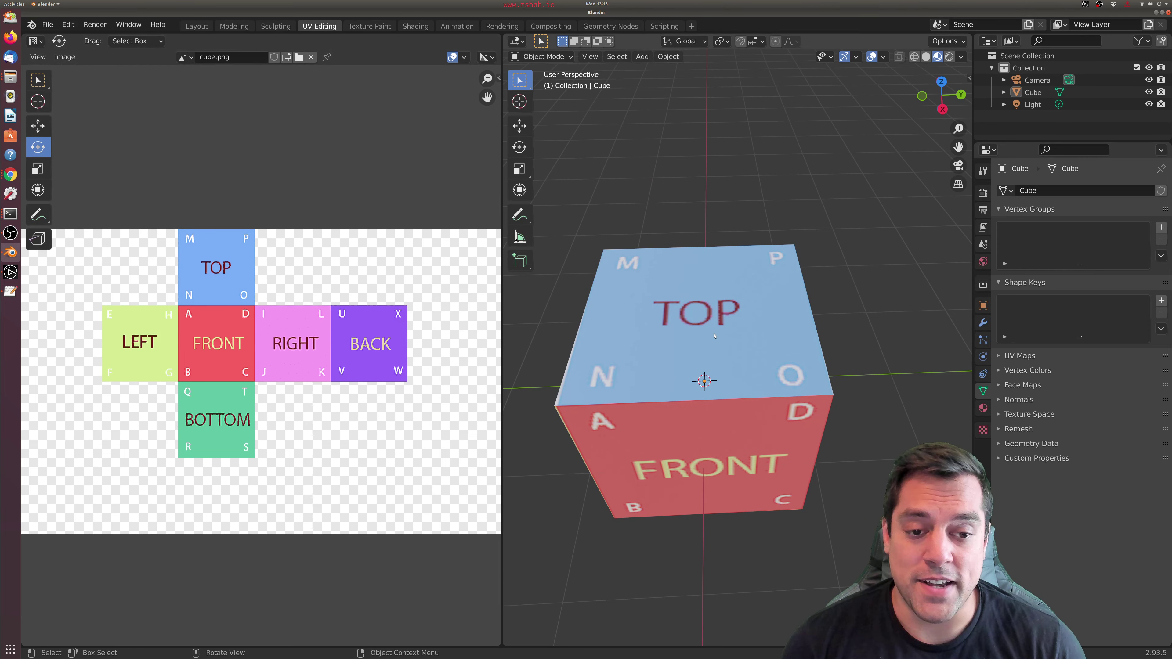
{"action": "scroll", "coordinate": [673, 364], "scroll_direction": "down", "scroll_amount": 5}
{"action": "middle_click_drag", "start_coordinate": [710, 364], "coordinate": [622, 336]}
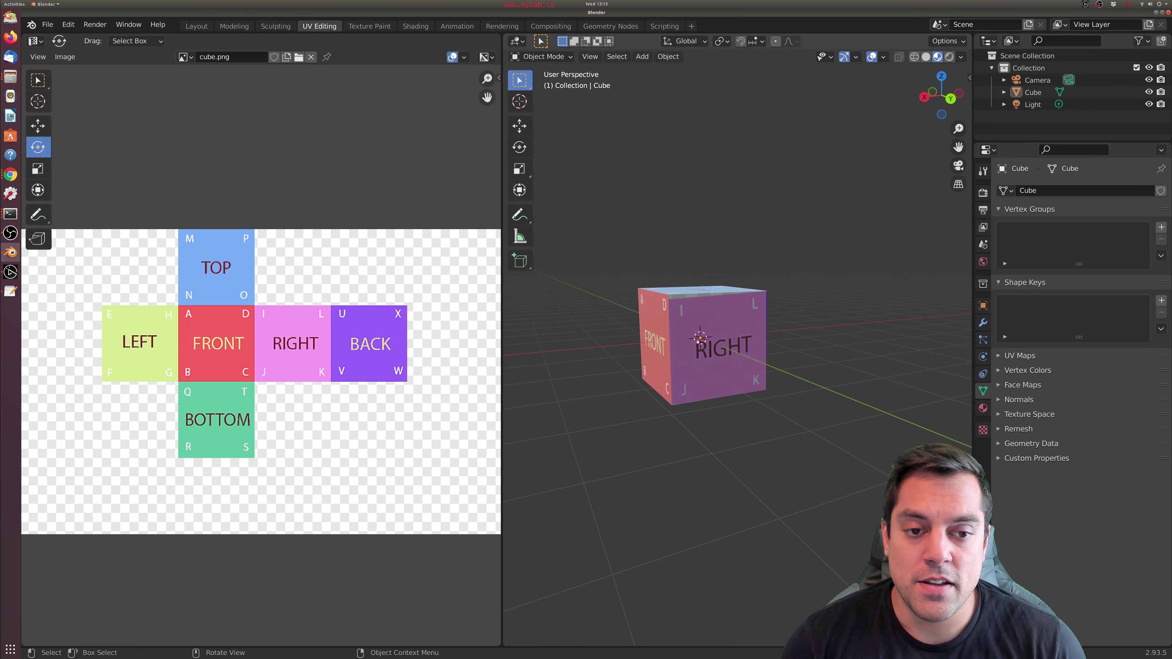
{"action": "scroll", "coordinate": [706, 341], "scroll_direction": "up", "scroll_amount": 2}
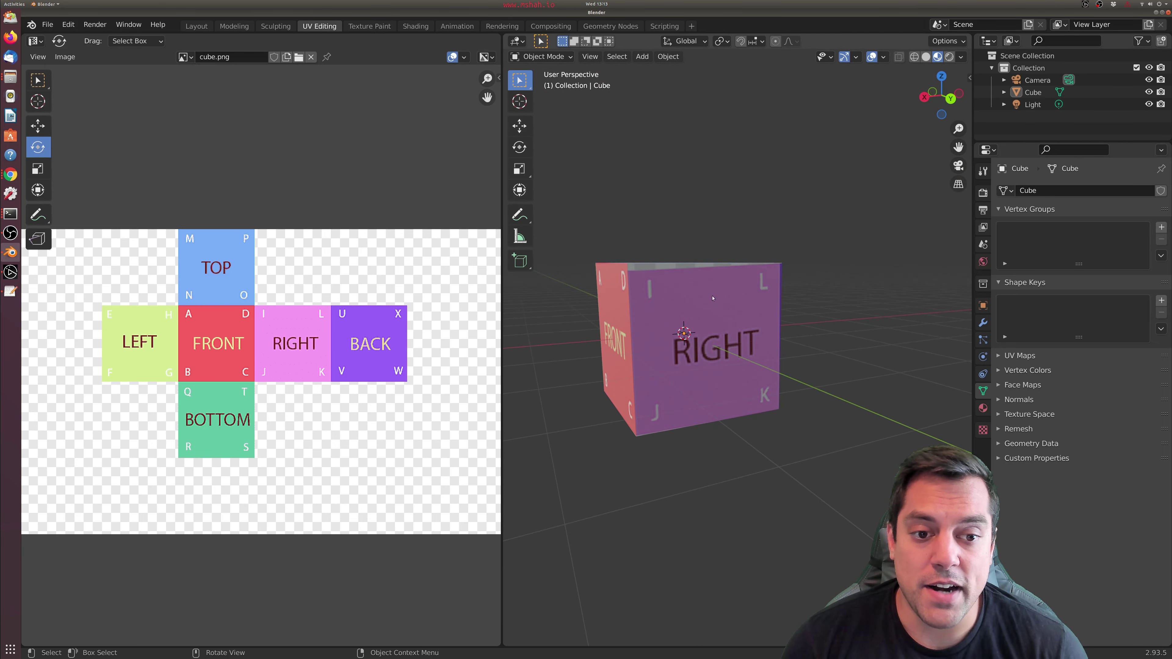
{"action": "scroll", "coordinate": [713, 298], "scroll_direction": "down", "scroll_amount": 2}
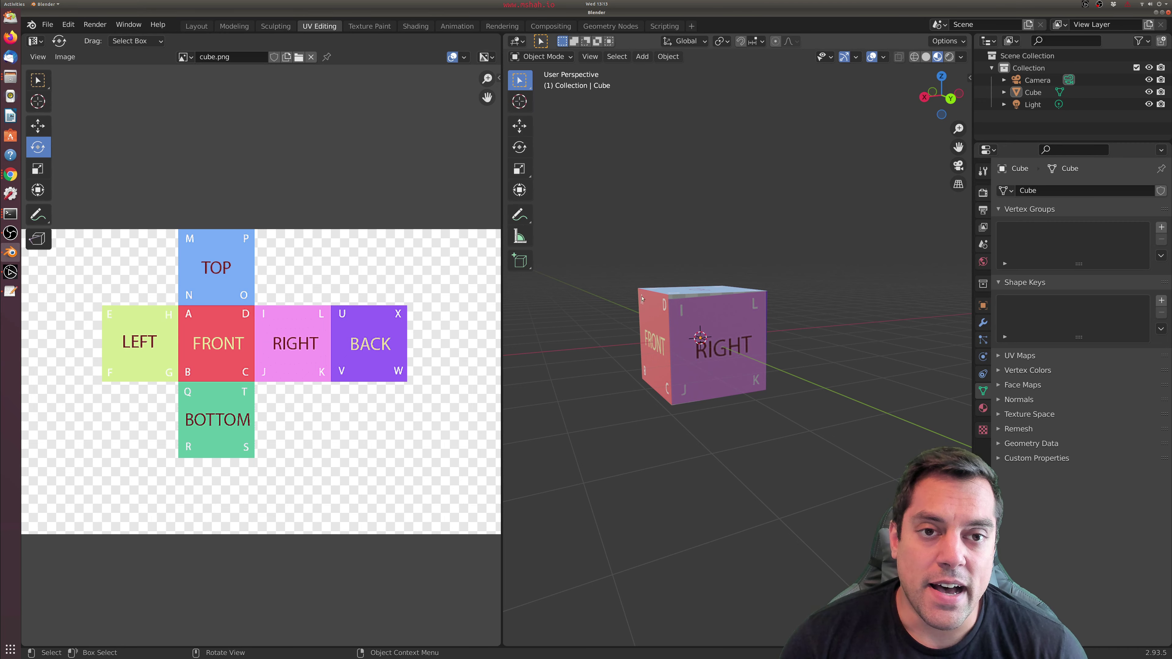
{"action": "scroll", "coordinate": [676, 260], "scroll_direction": "down", "scroll_amount": 3}
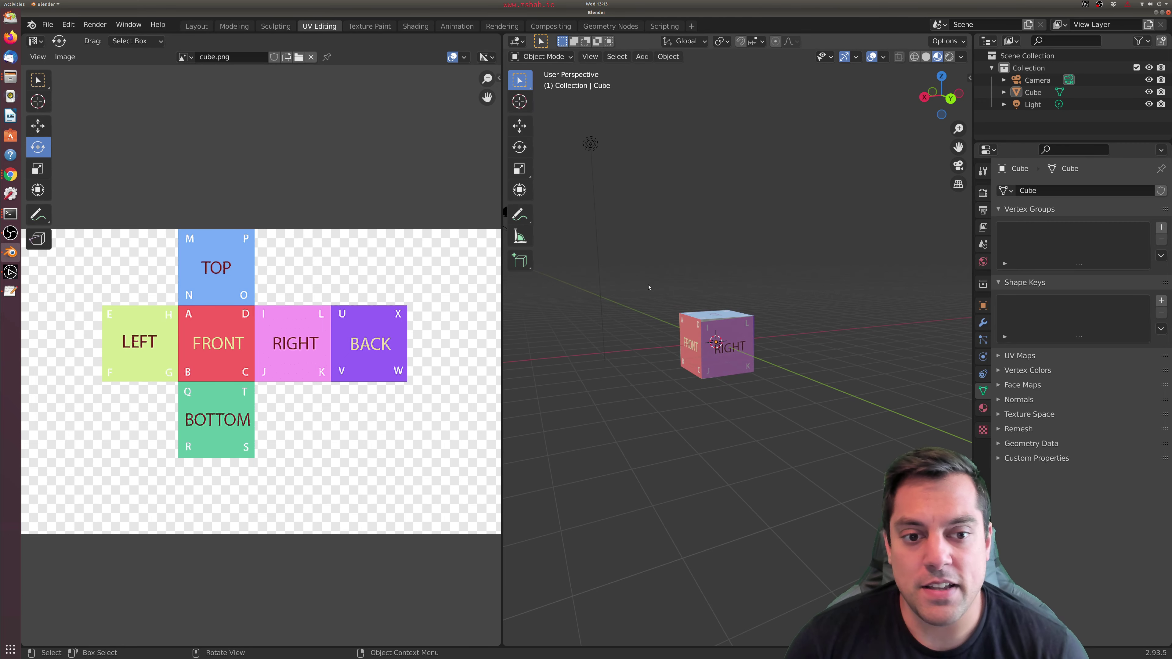
{"action": "middle_click_drag", "start_coordinate": [649, 287], "coordinate": [774, 335]}
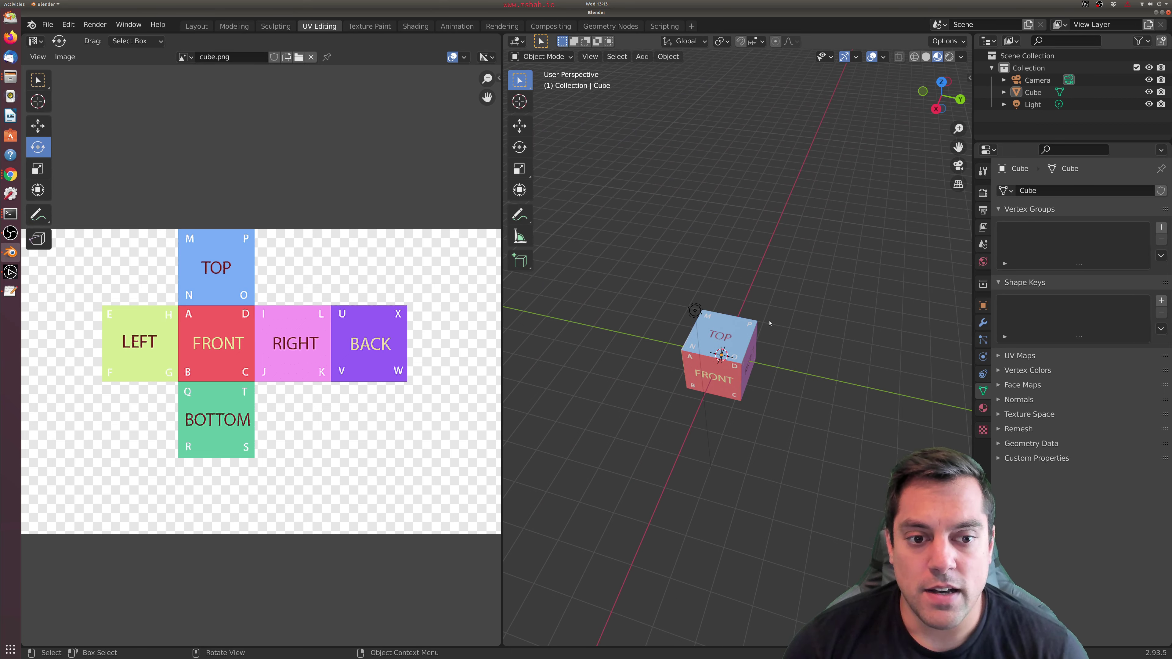
Delete the textured cube from the scene in the Layout workspace.
{"action": "right_click", "coordinate": [821, 358]}
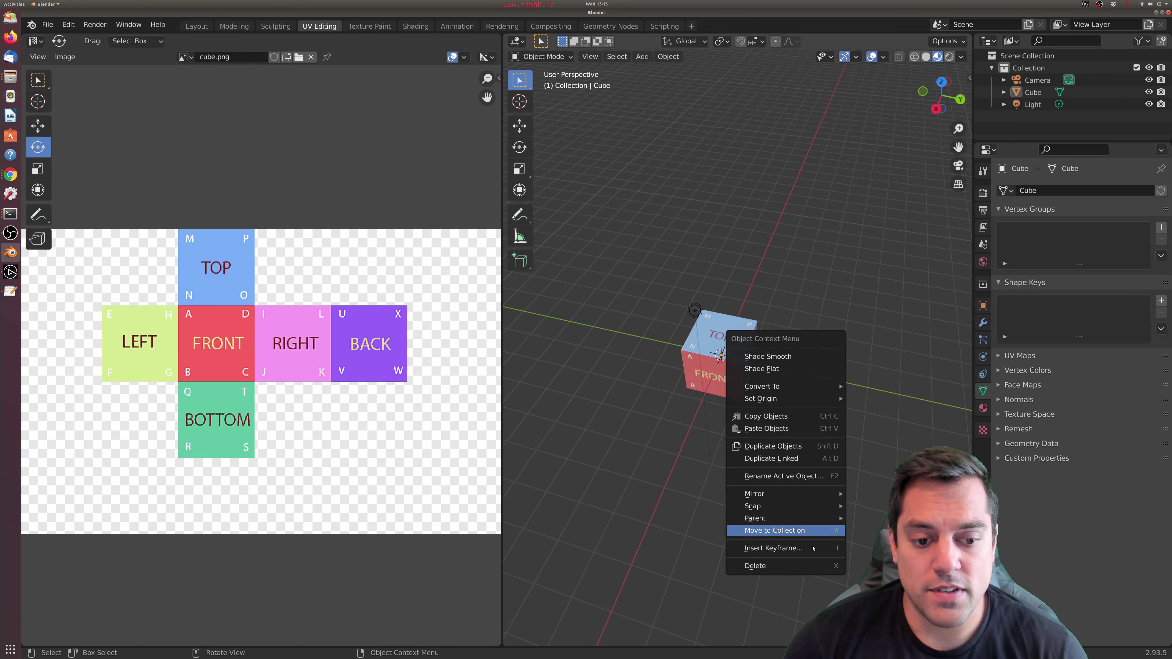
{"action": "left_click", "coordinate": [196, 26]}
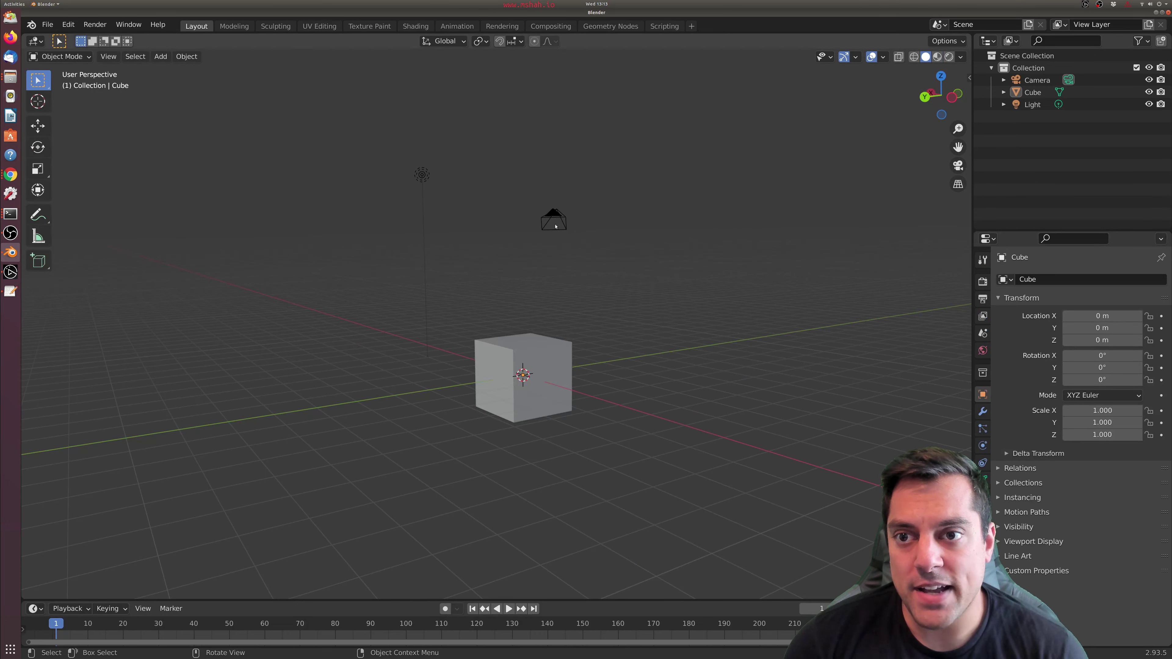
{"action": "left_click", "coordinate": [509, 368]}
{"action": "key", "text": "Delete"}
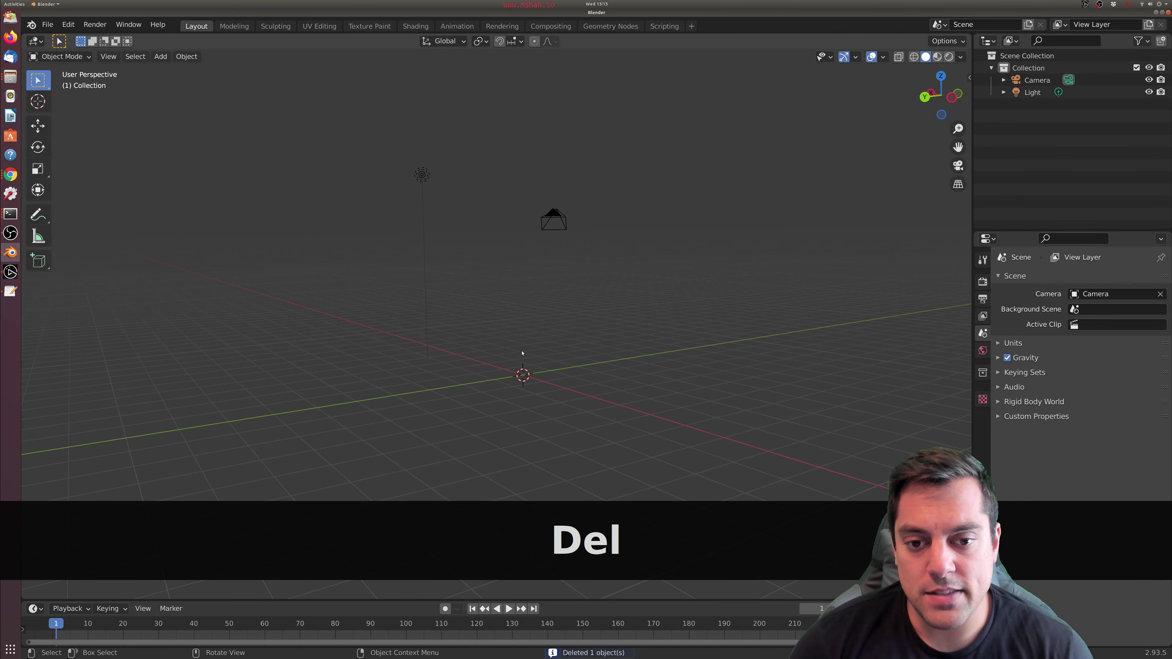
Add a new cube mesh to the scene at the world origin.
{"action": "middle_click_drag", "start_coordinate": [508, 347], "coordinate": [489, 369]}
{"action": "right_click", "coordinate": [489, 374]}
{"action": "left_click", "coordinate": [417, 188]}
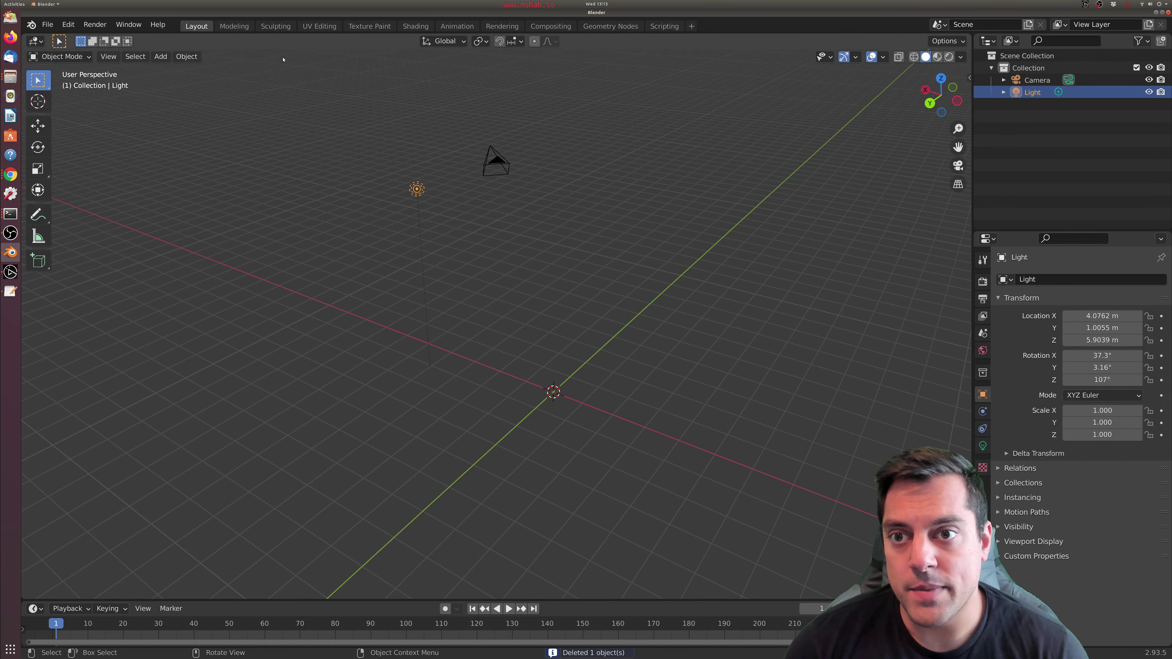
{"action": "left_click", "coordinate": [160, 56]}
{"action": "mouse_move", "coordinate": [185, 71]}
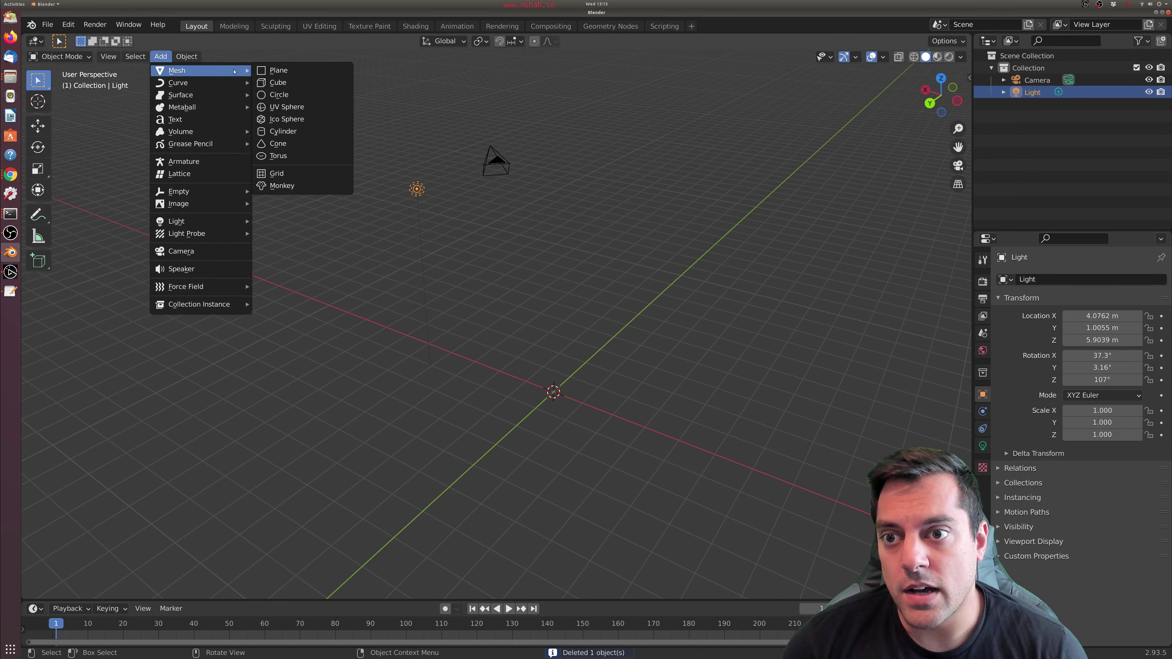
{"action": "left_click", "coordinate": [285, 83]}
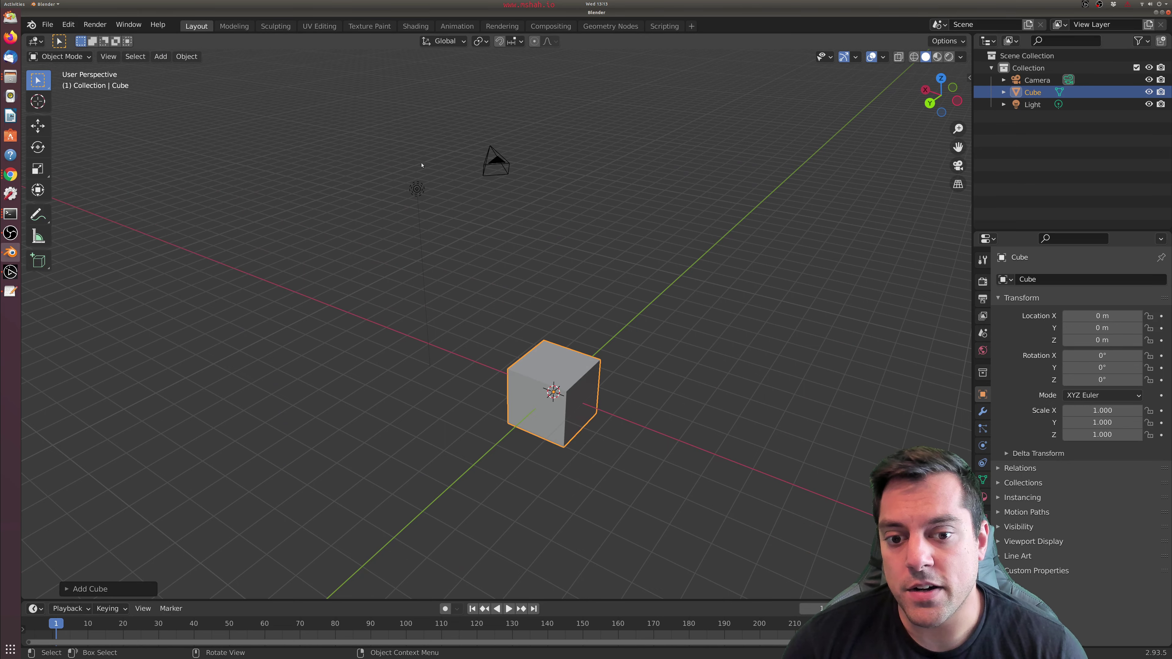
Switch to the UV Editing workspace and look over the available unwrap methods for the new cube.
{"action": "left_click", "coordinate": [308, 27]}
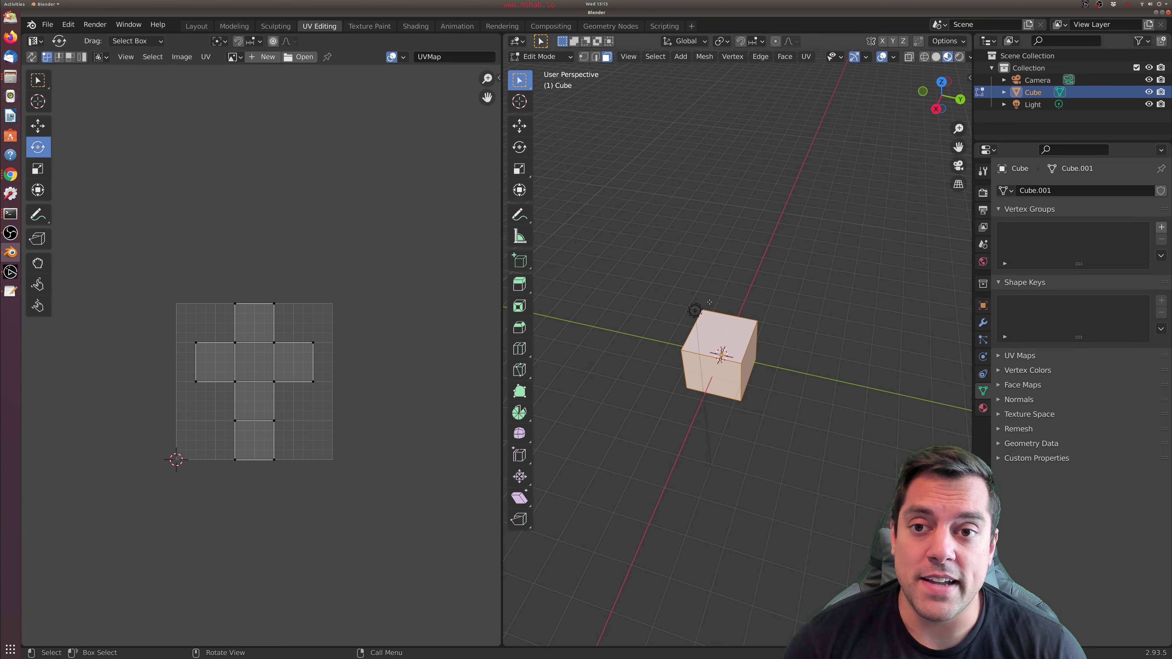
{"action": "left_click", "coordinate": [206, 57]}
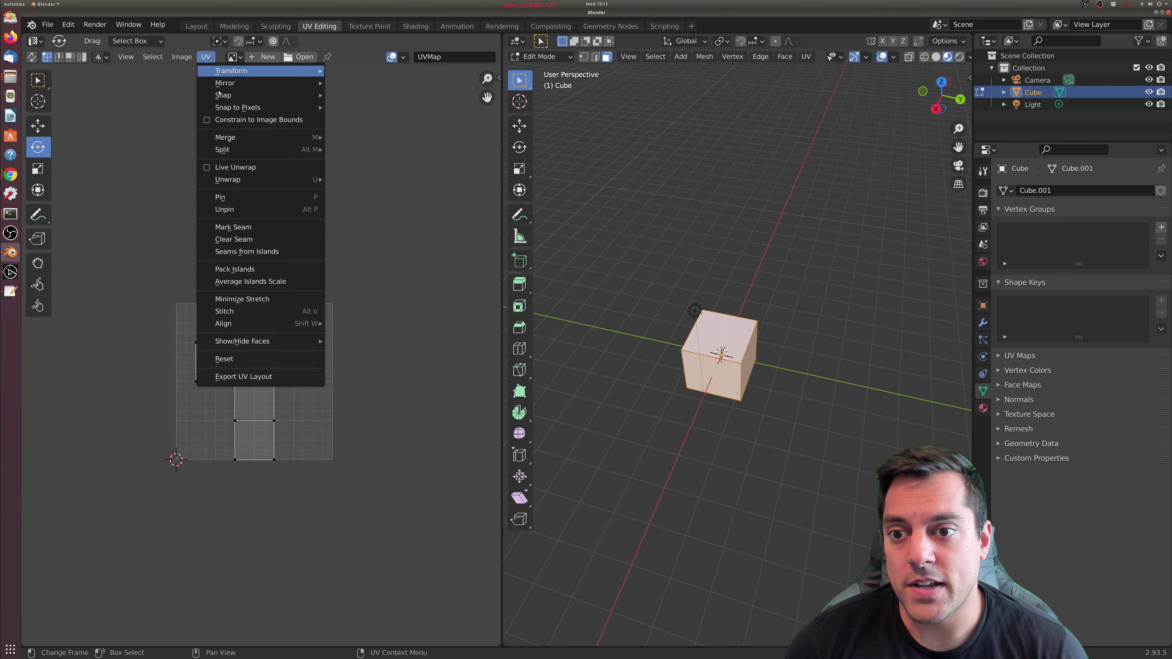
{"action": "mouse_move", "coordinate": [277, 179]}
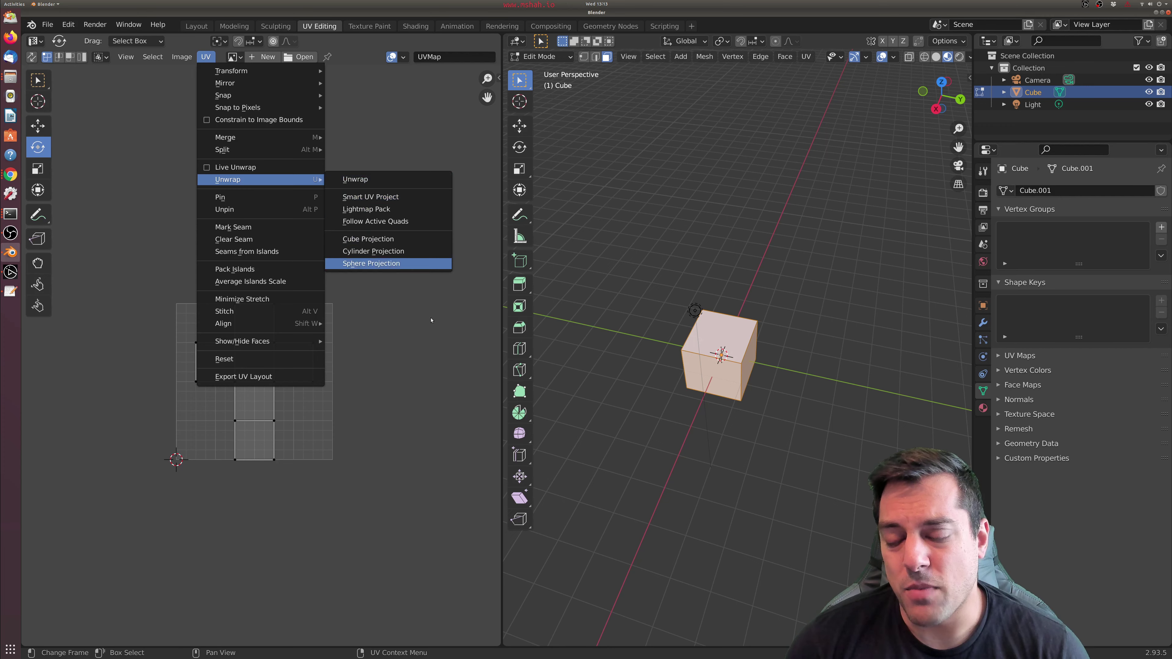
{"action": "left_click", "coordinate": [371, 263]}
Select the entire cube, change to edge selection and clear the seams from all its edges.
{"action": "left_click", "coordinate": [770, 366]}
{"action": "scroll", "coordinate": [770, 365], "scroll_direction": "up", "scroll_amount": 3}
{"action": "scroll", "coordinate": [770, 366], "scroll_direction": "down", "scroll_amount": 4}
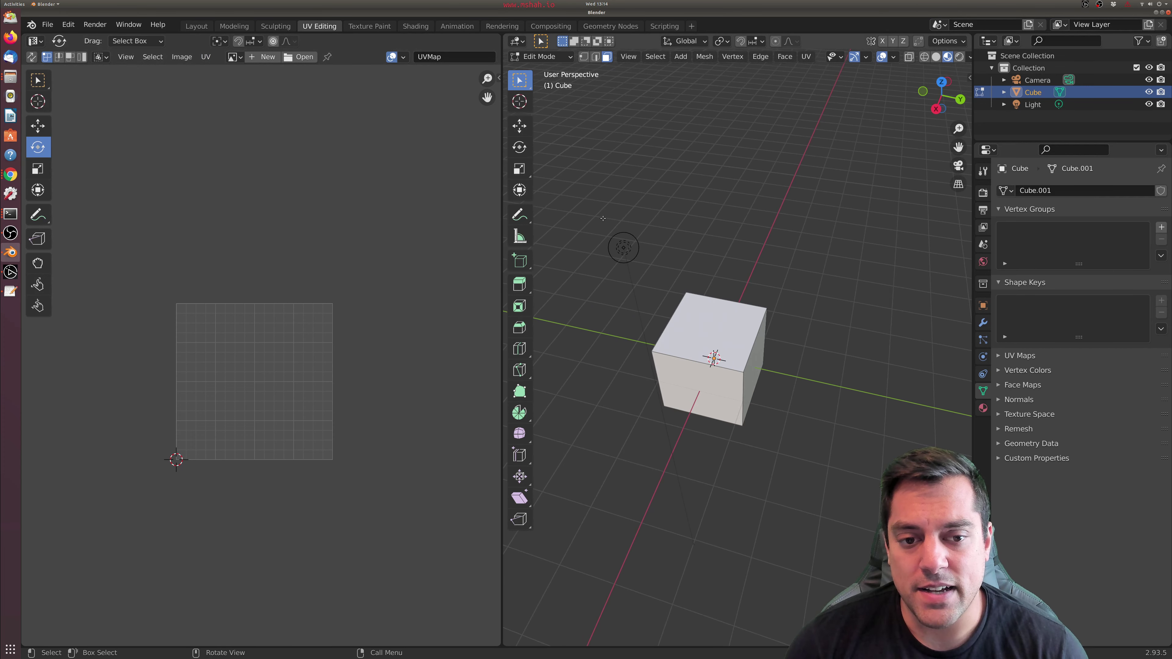
{"action": "left_click_drag", "start_coordinate": [594, 221], "coordinate": [842, 470]}
{"action": "scroll", "coordinate": [842, 470], "scroll_direction": "up", "scroll_amount": 2}
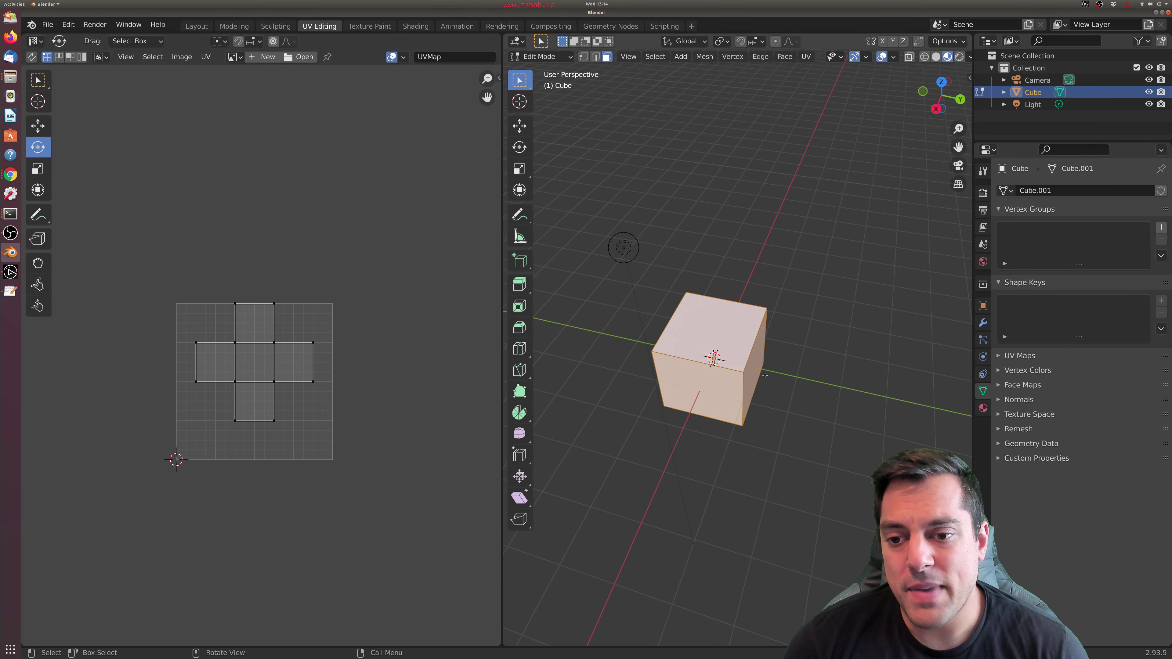
{"action": "middle_click_drag", "start_coordinate": [797, 417], "coordinate": [767, 375]}
{"action": "left_click", "coordinate": [758, 335], "text": "shift"}
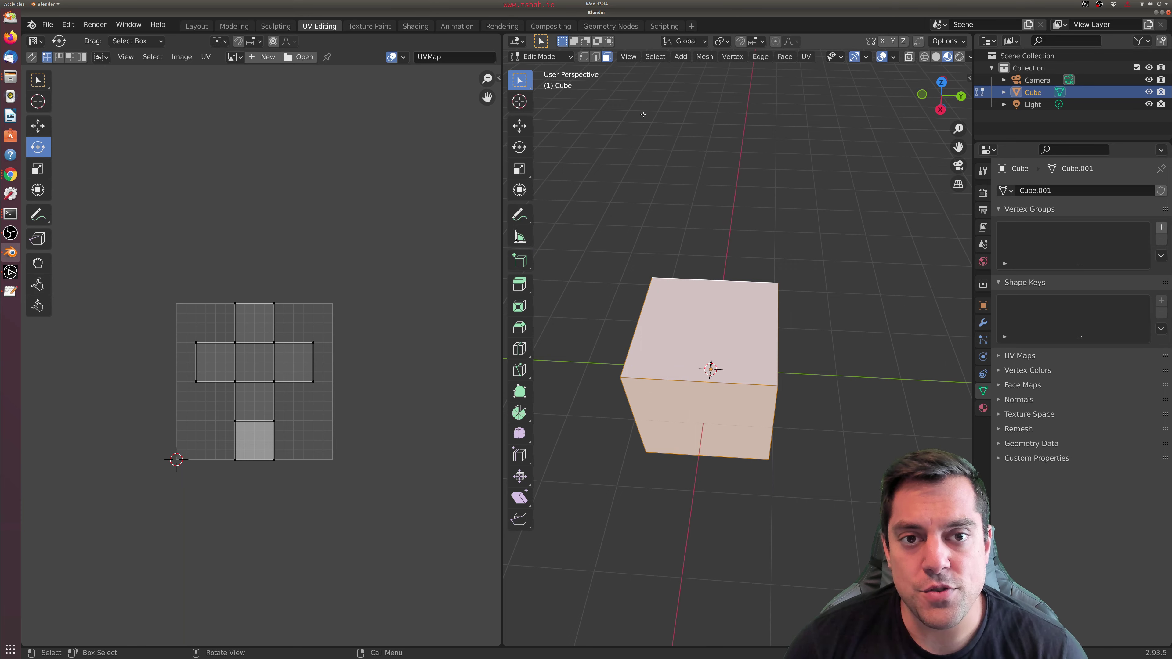
{"action": "left_click", "coordinate": [595, 56]}
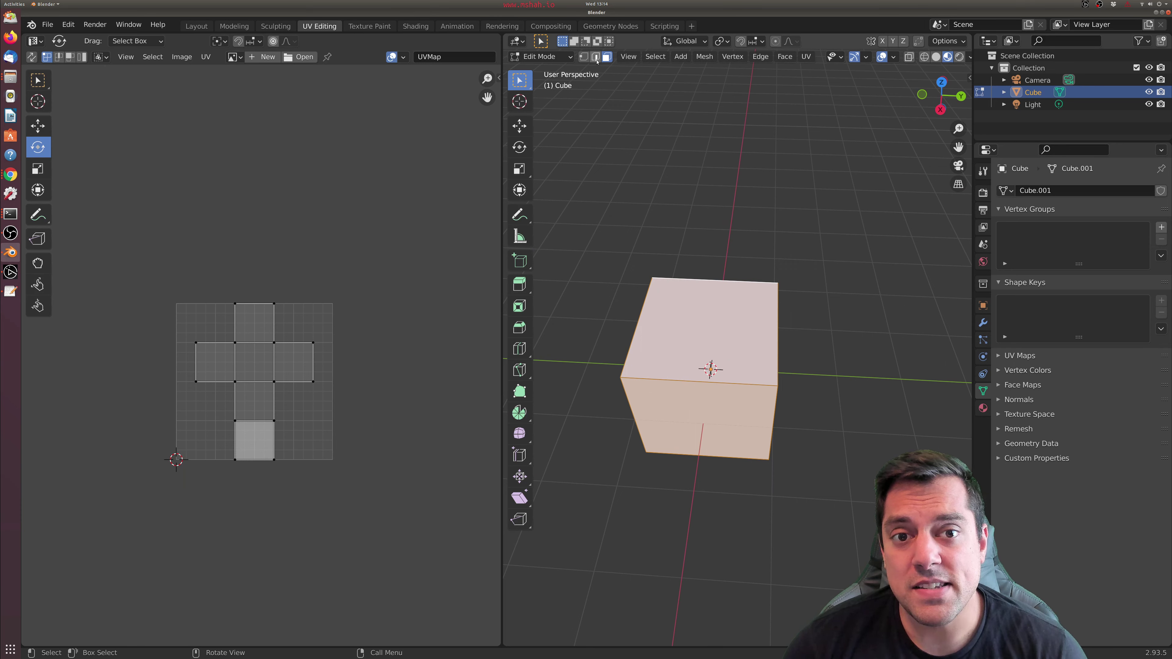
{"action": "right_click", "coordinate": [610, 223]}
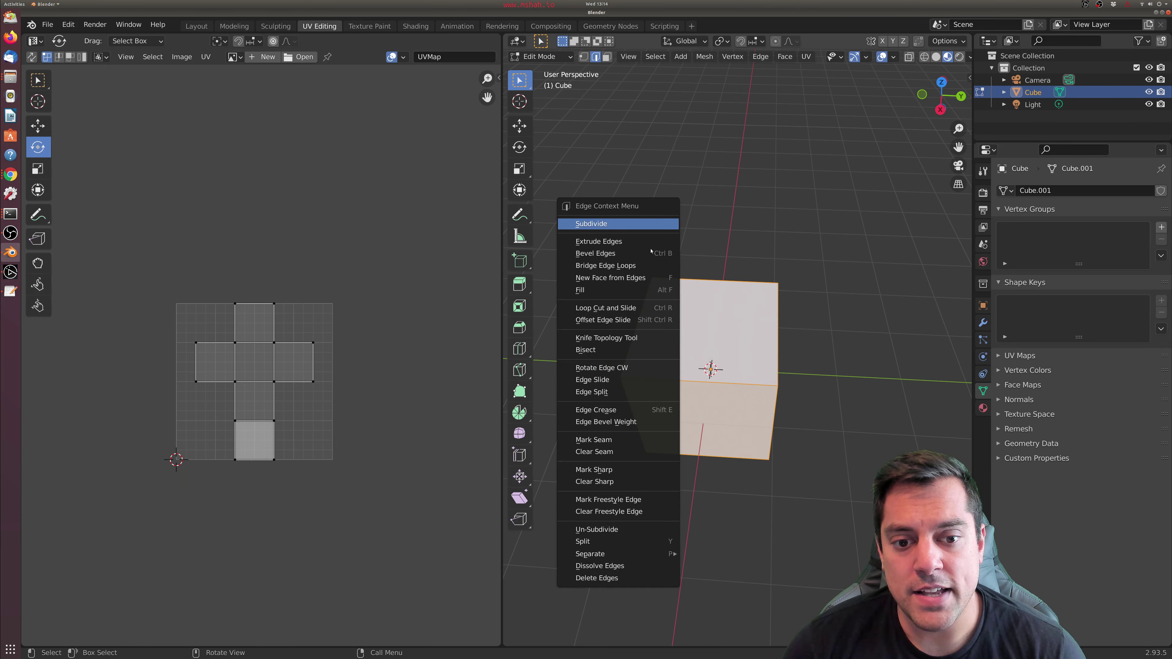
{"action": "left_click", "coordinate": [626, 451]}
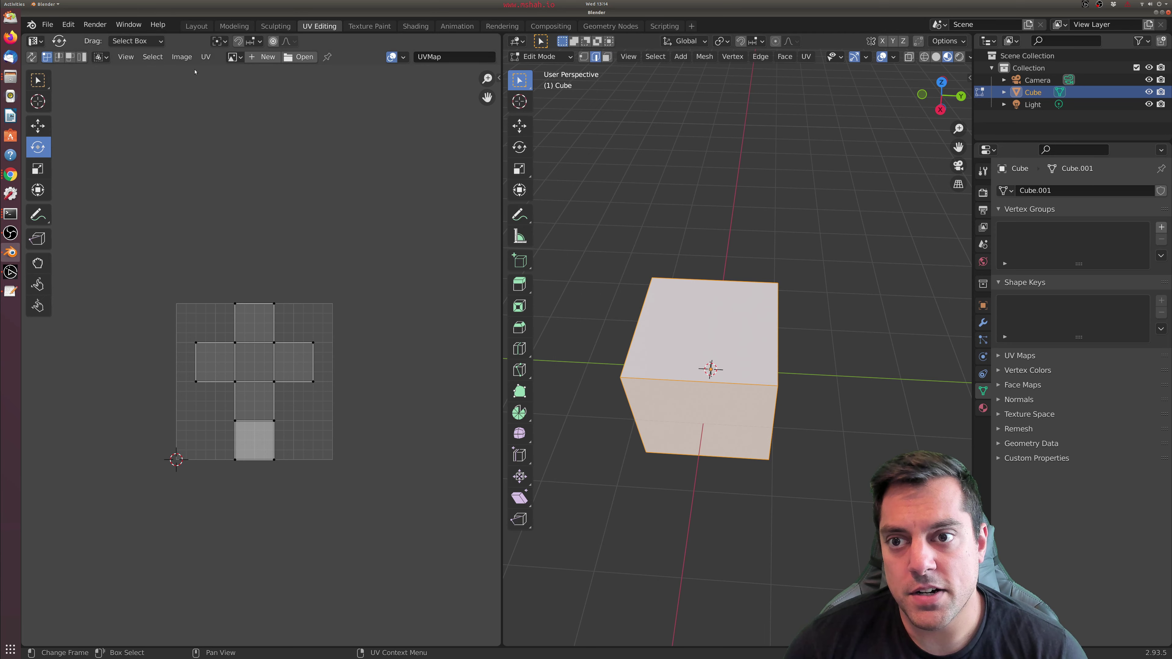
Try to unwrap the cube with the standard Unwrap method while it has no seams.
{"action": "left_click", "coordinate": [205, 56]}
{"action": "mouse_move", "coordinate": [305, 179]}
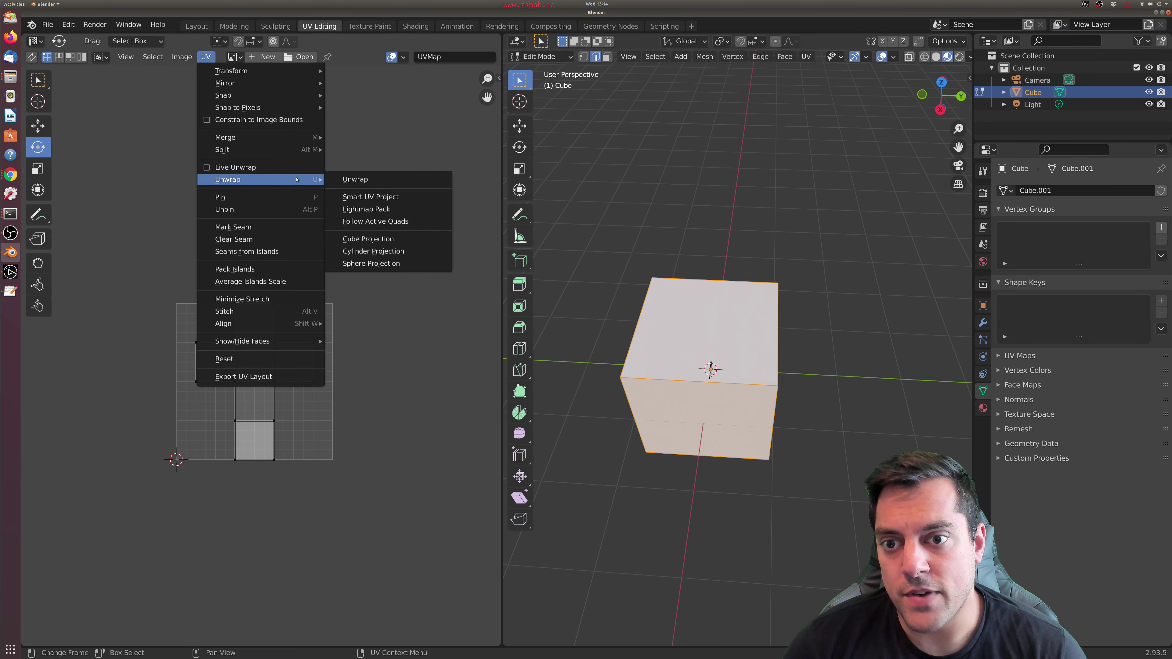
{"action": "left_click", "coordinate": [365, 179]}
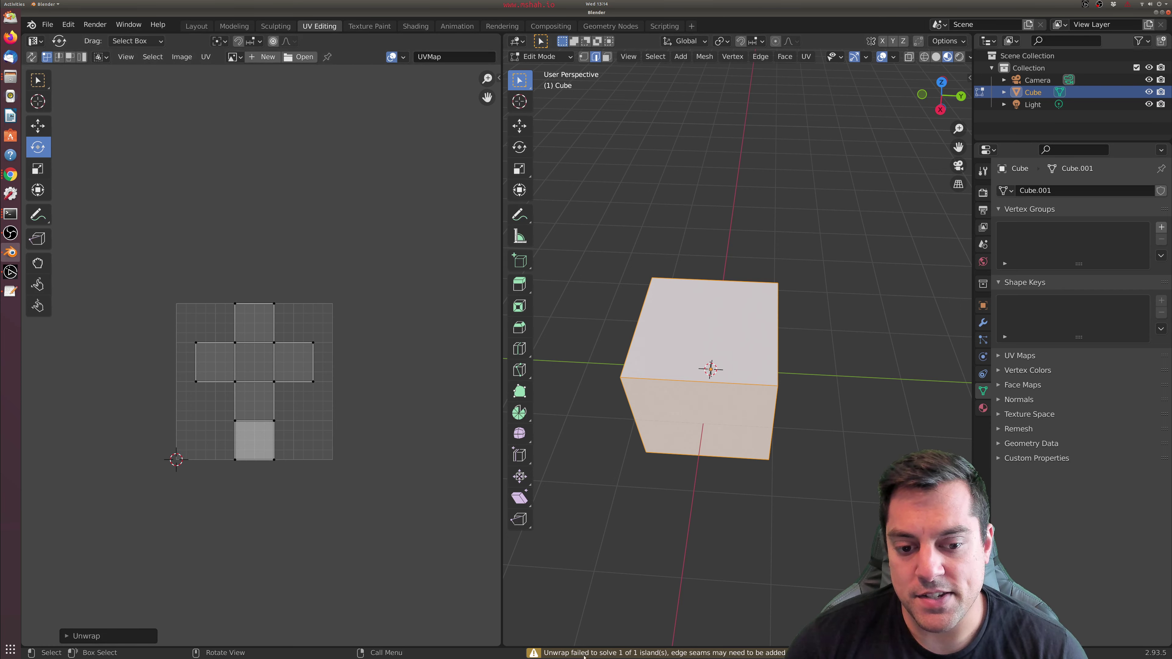
Mark the four edges around one side face of the cube as seams and deselect them.
{"action": "left_click", "coordinate": [643, 464]}
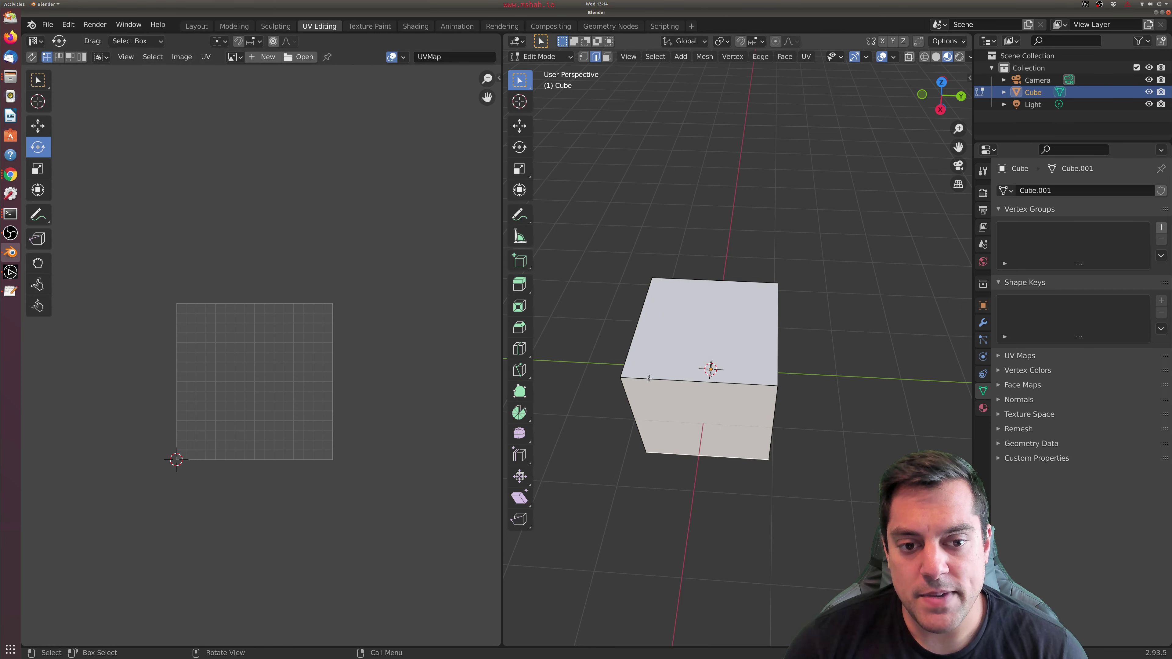
{"action": "left_click_drag", "start_coordinate": [652, 468], "coordinate": [728, 455]}
{"action": "middle_click_drag", "start_coordinate": [646, 369], "coordinate": [726, 440]}
{"action": "left_click", "coordinate": [624, 322]}
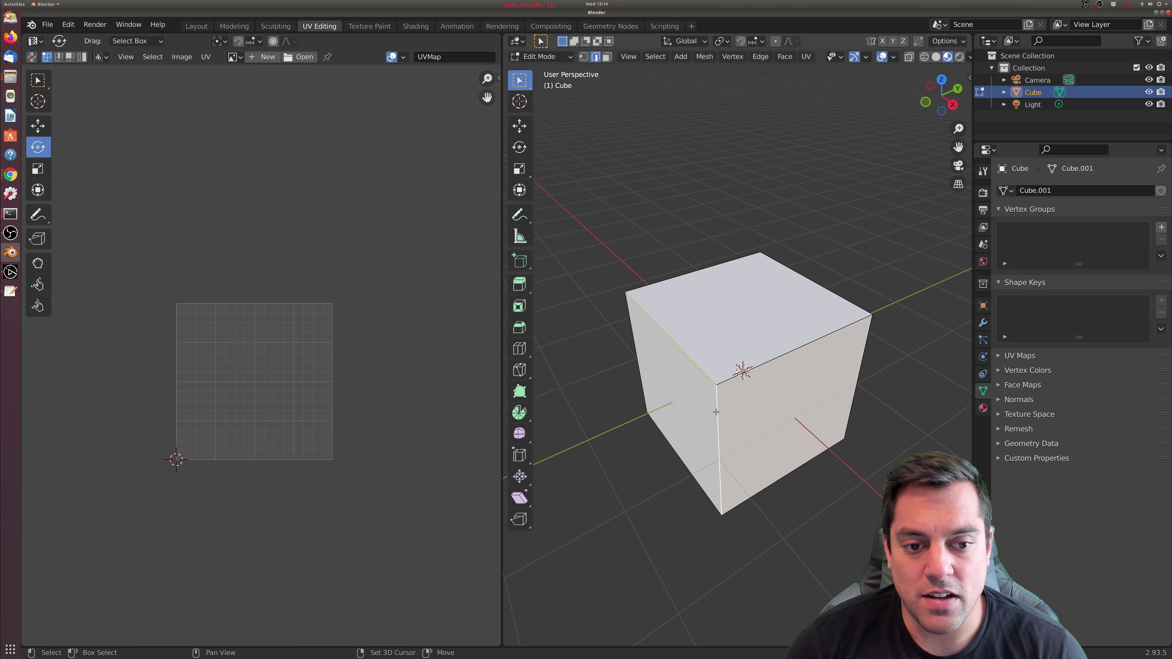
{"action": "left_click", "coordinate": [629, 305], "text": "alt+shift"}
{"action": "left_click", "coordinate": [691, 449], "text": "shift"}
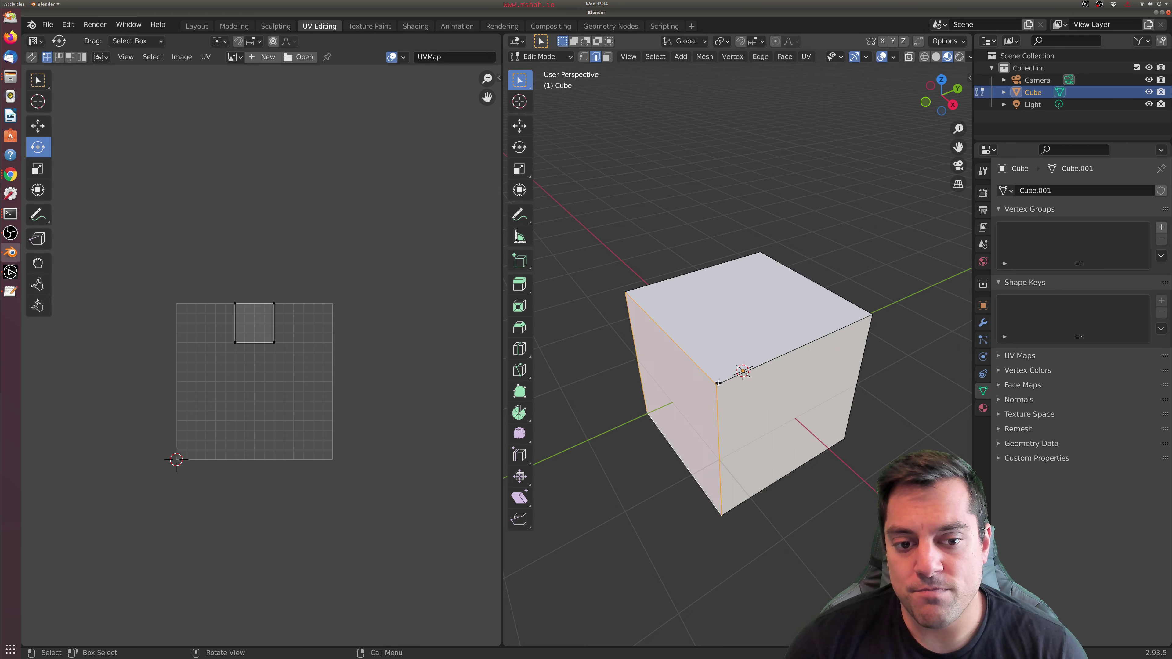
{"action": "right_click", "coordinate": [652, 316]}
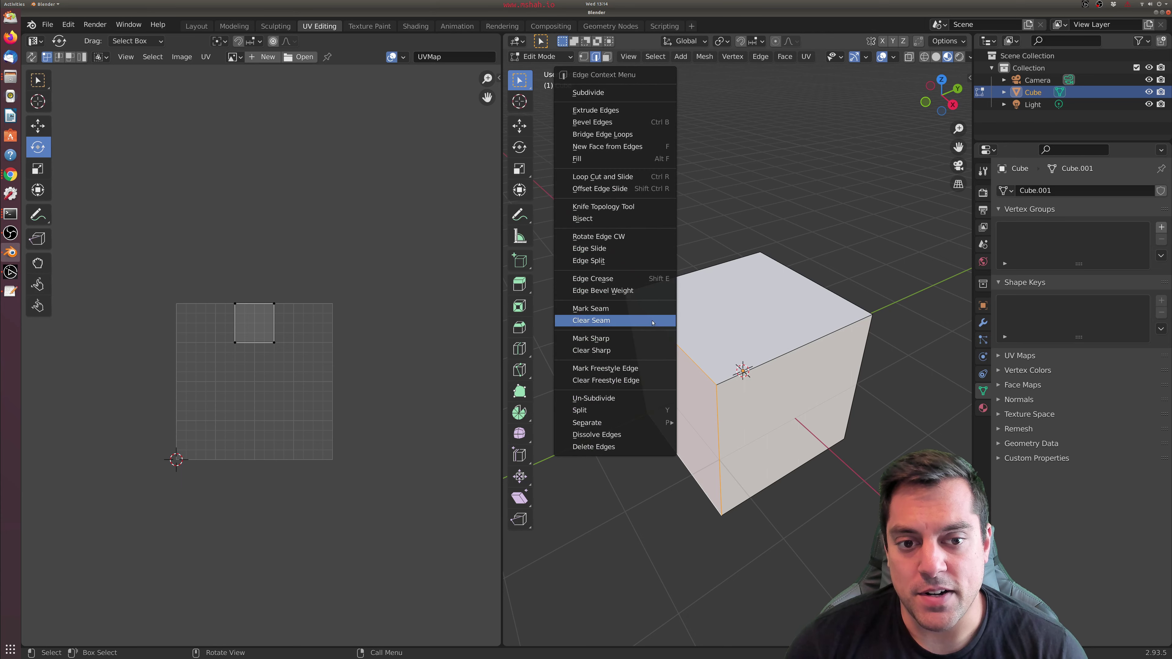
{"action": "left_click", "coordinate": [646, 312]}
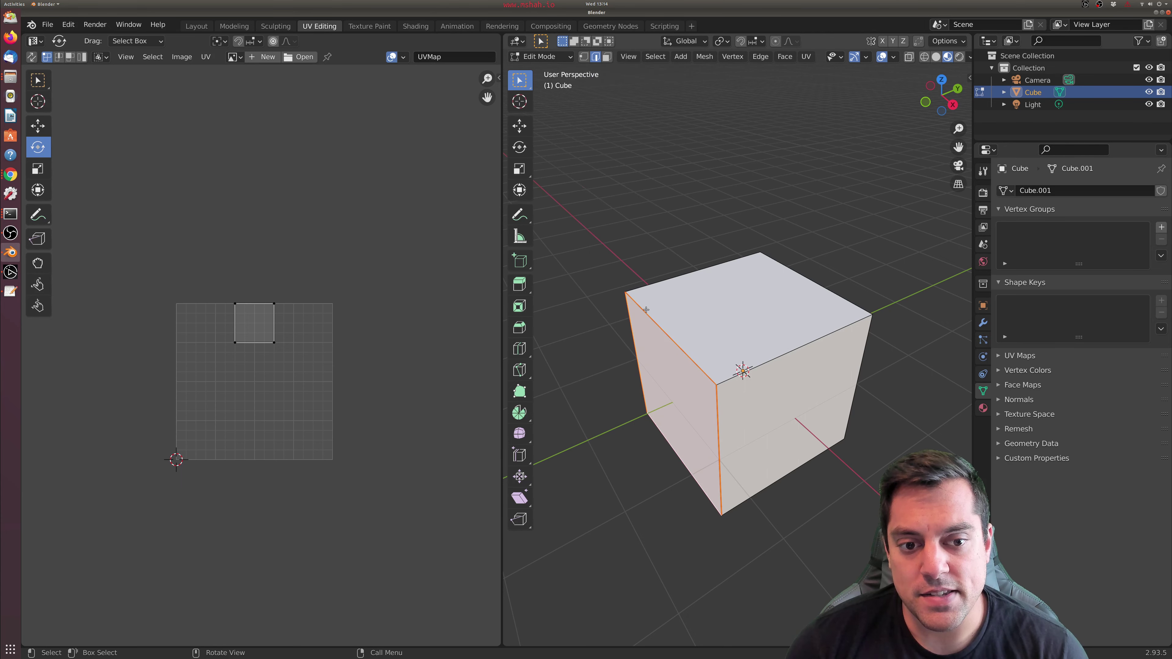
{"action": "left_click", "coordinate": [604, 286]}
Set the 3D viewport to wireframe shading so edges on all sides of the cube can be selected.
{"action": "left_click", "coordinate": [203, 57]}
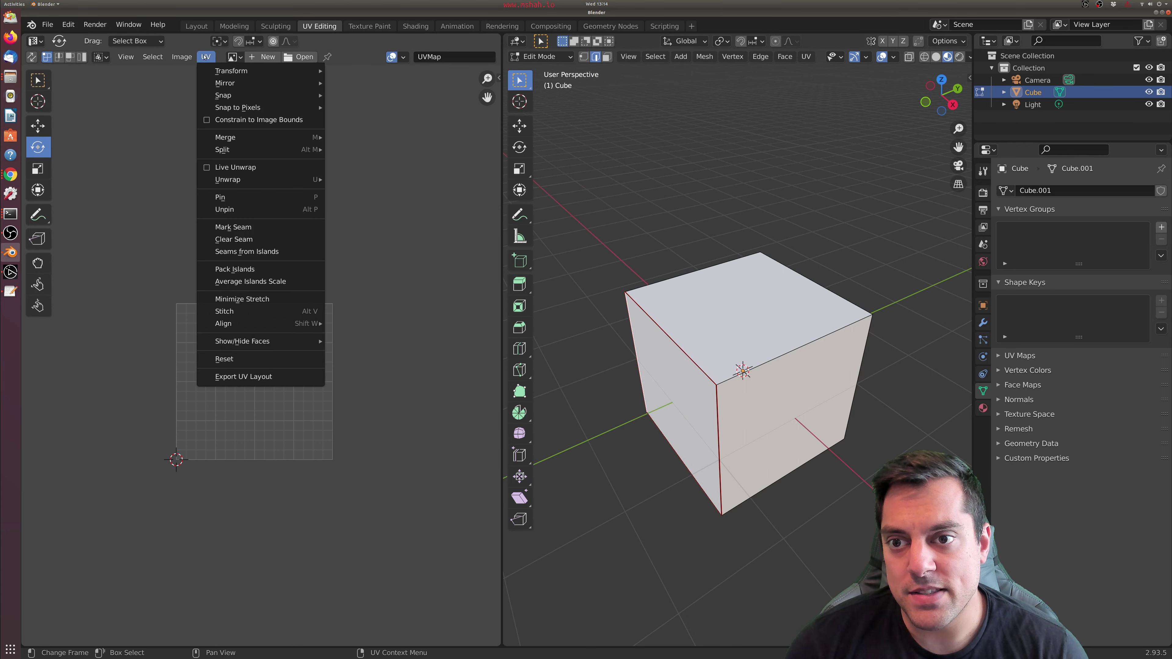
{"action": "left_click", "coordinate": [924, 57]}
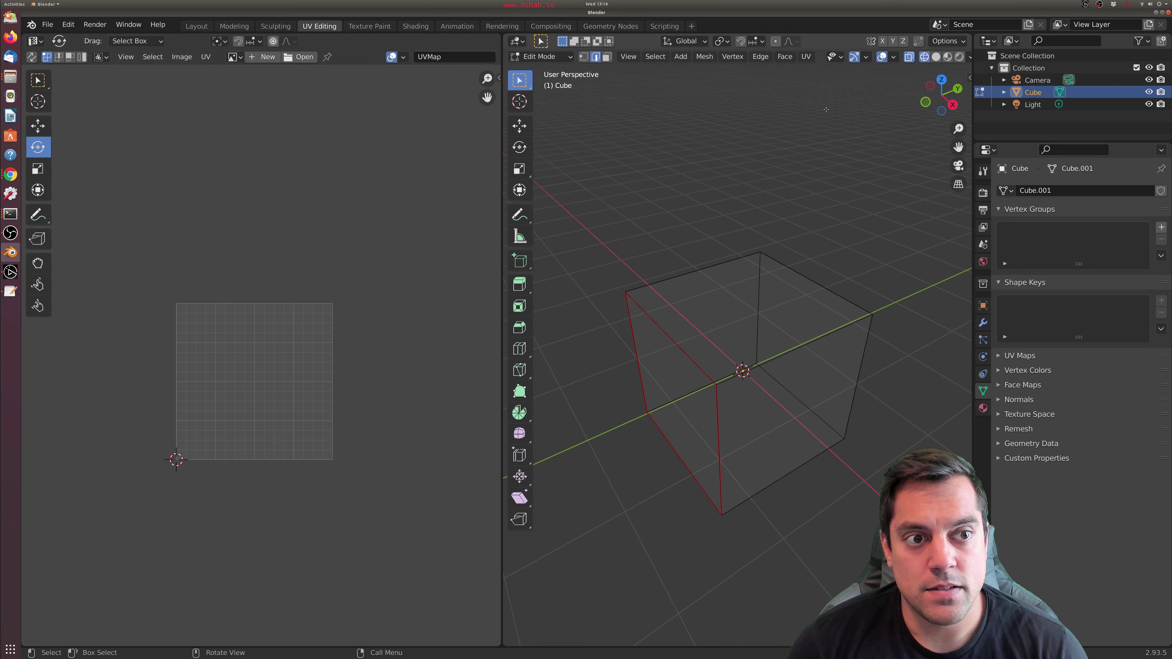
{"action": "left_click_drag", "start_coordinate": [578, 181], "coordinate": [923, 568]}
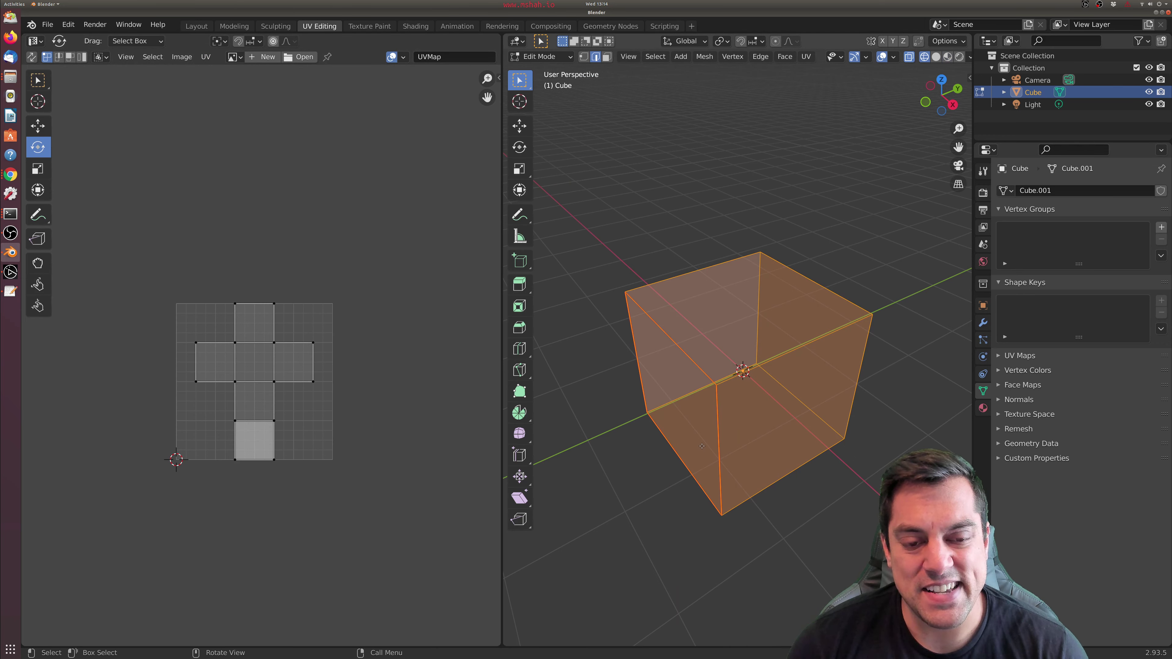
{"action": "left_click", "coordinate": [600, 440]}
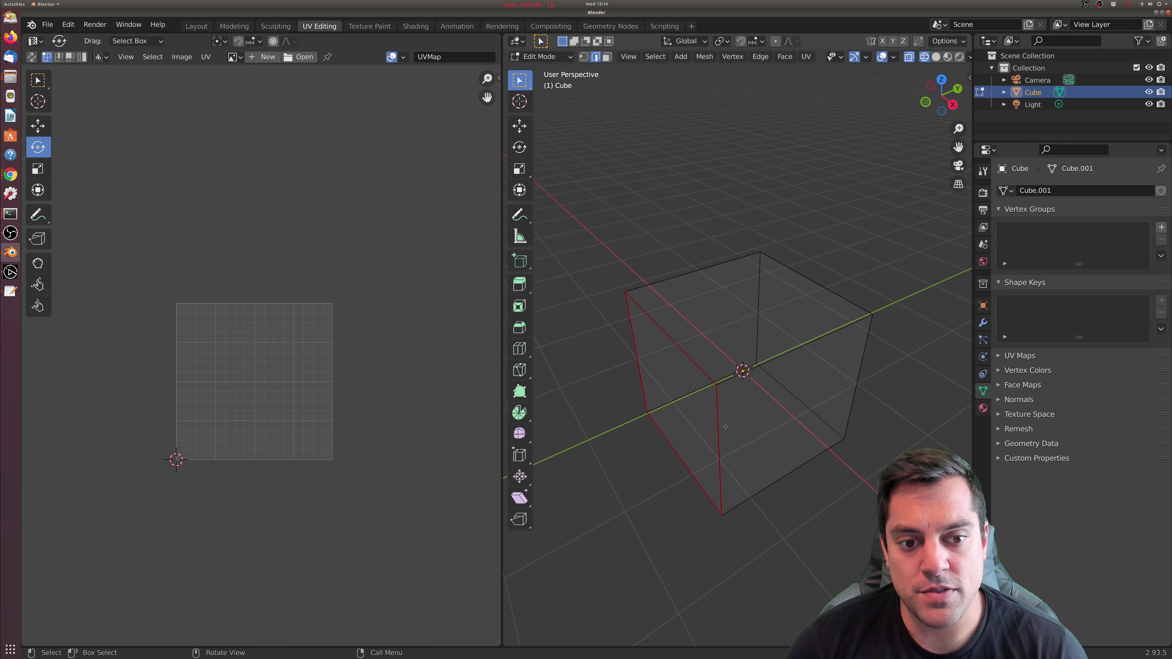
{"action": "scroll", "coordinate": [670, 462], "scroll_direction": "up", "scroll_amount": 2}
{"action": "scroll", "coordinate": [633, 281], "scroll_direction": "down", "scroll_amount": 2}
Select the whole cube and unwrap it along the marked seams with the standard Unwrap method.
{"action": "left_click_drag", "start_coordinate": [579, 184], "coordinate": [846, 415]}
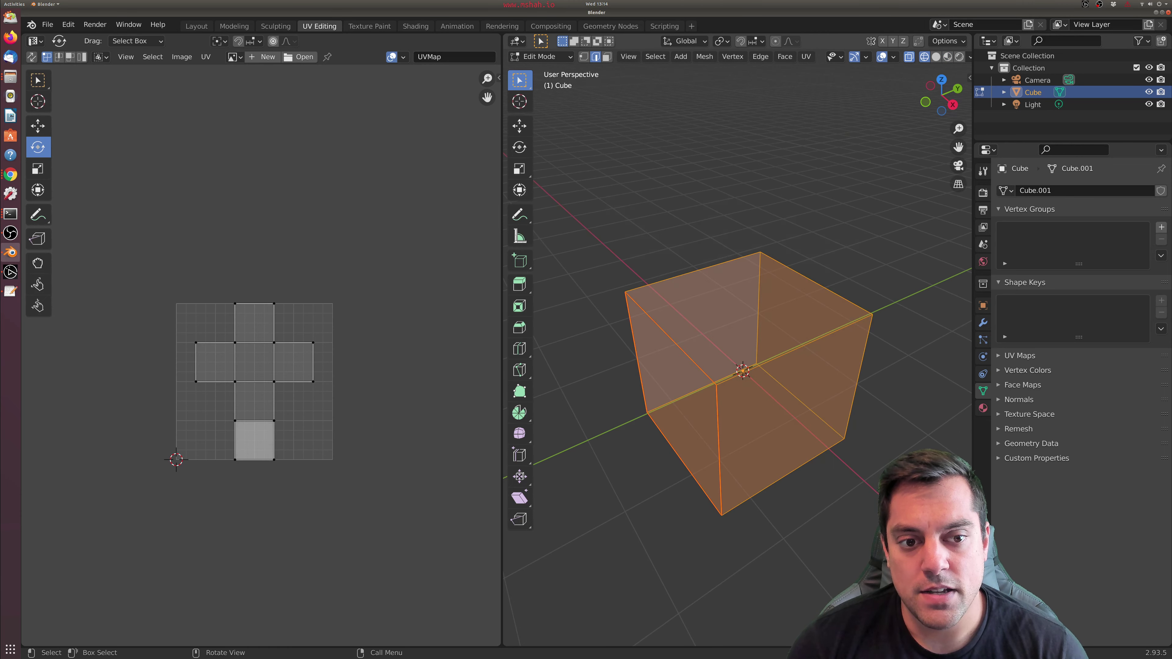
{"action": "left_click", "coordinate": [206, 56]}
{"action": "mouse_move", "coordinate": [290, 179]}
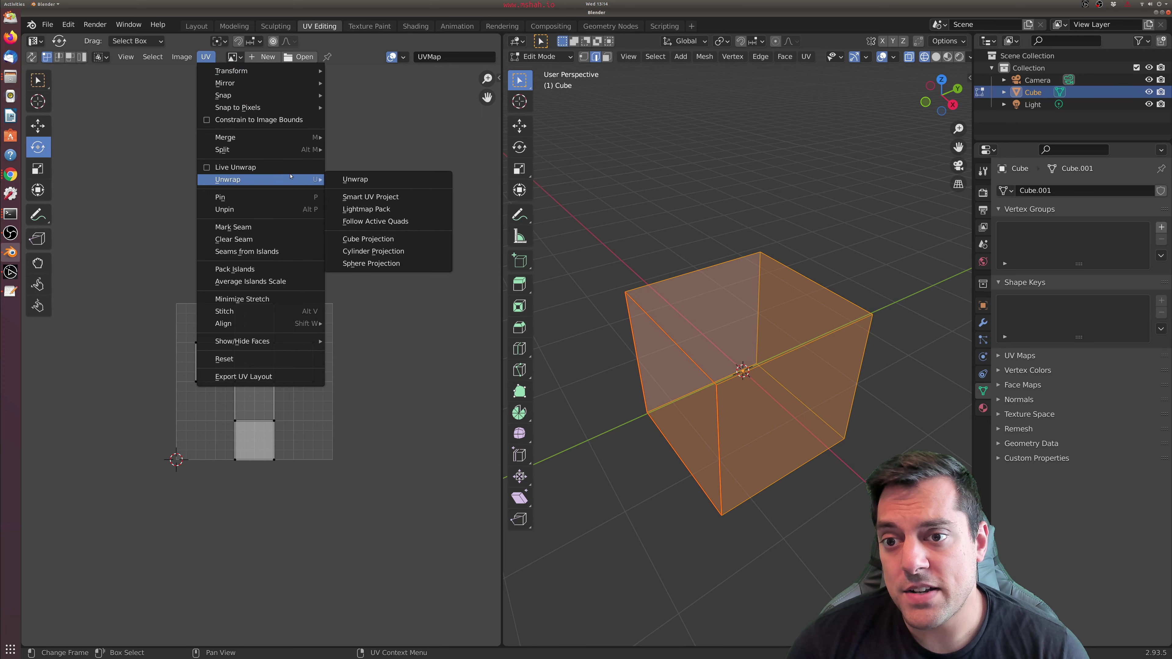
{"action": "left_click", "coordinate": [354, 179]}
{"action": "left_click", "coordinate": [205, 57]}
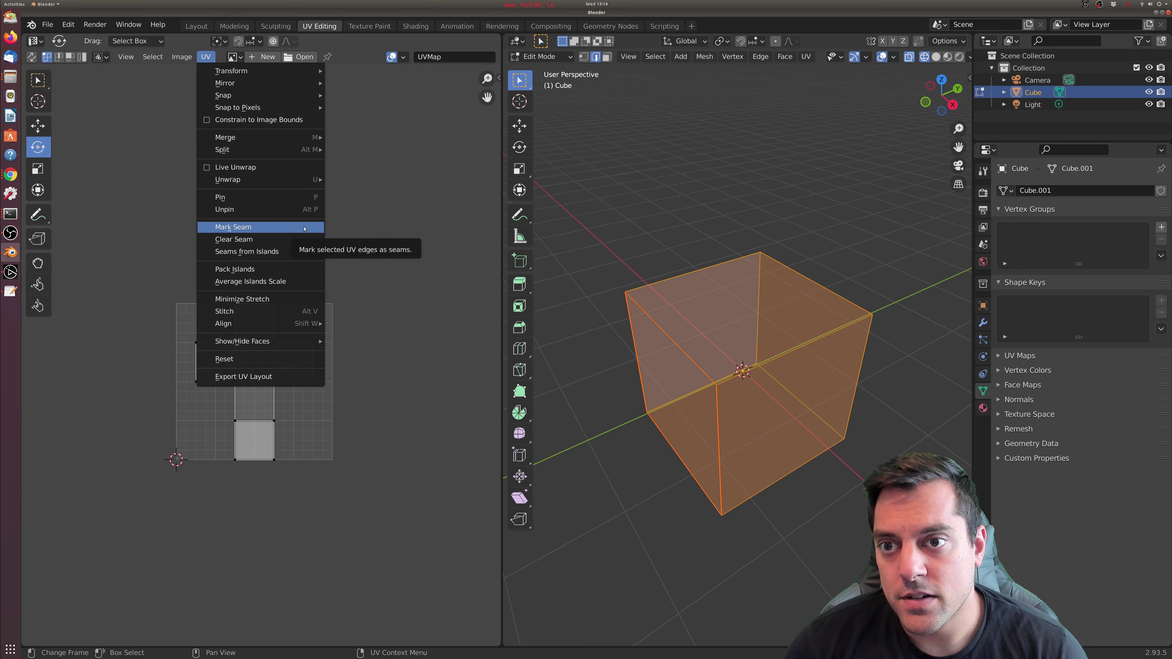
{"action": "mouse_move", "coordinate": [314, 179]}
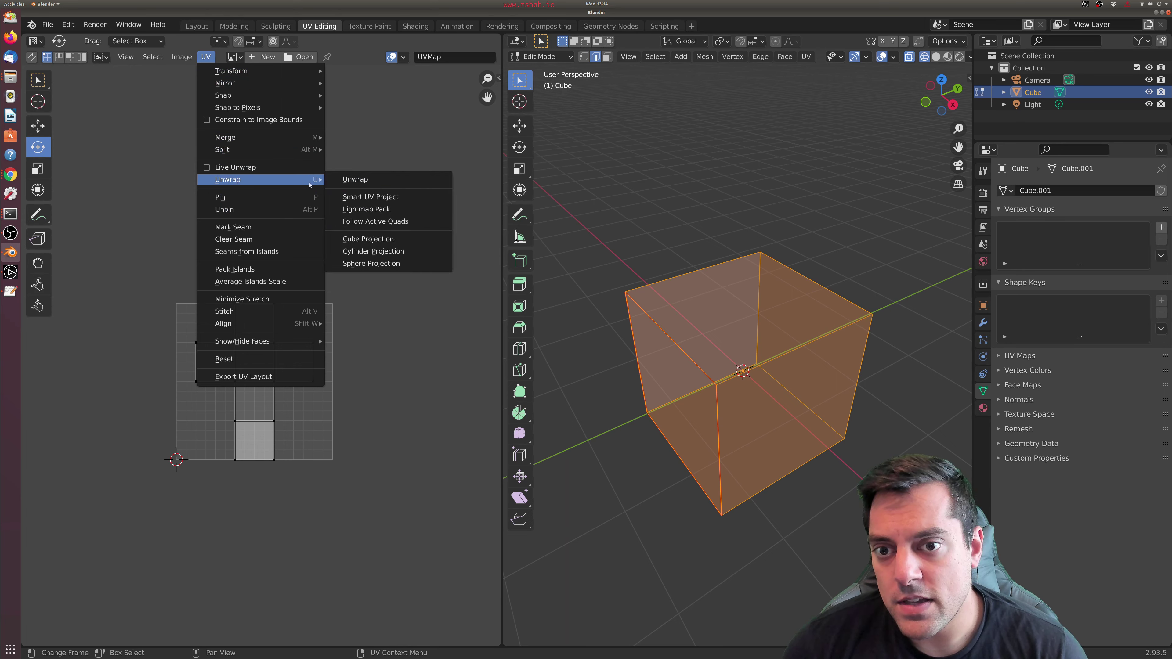
{"action": "left_click", "coordinate": [360, 185]}
{"action": "scroll", "coordinate": [360, 396], "scroll_direction": "up", "scroll_amount": 3}
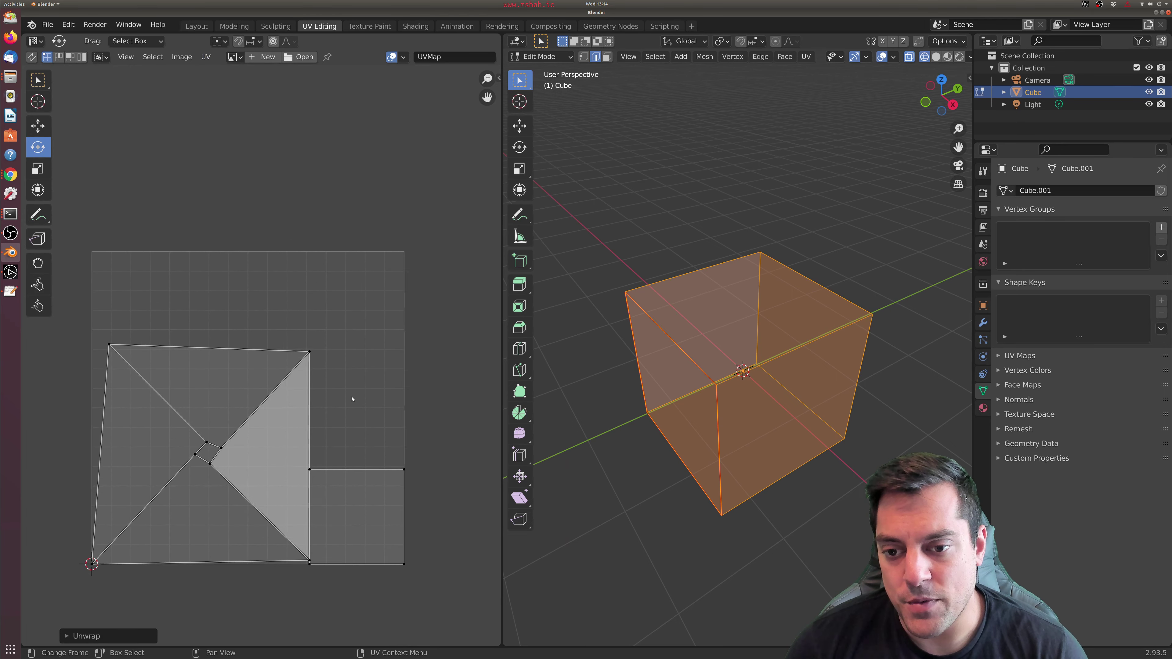
Change to face selection, select all the cube's faces and examine how the UV islands match the seamed side face.
{"action": "key", "text": "alt+a"}
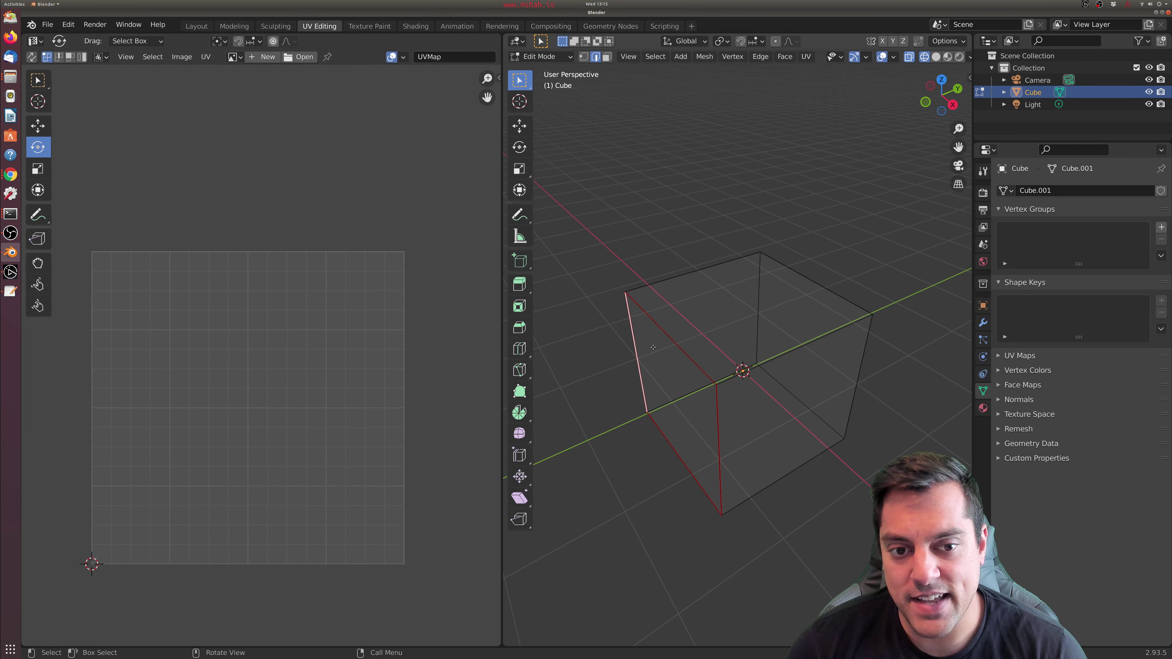
{"action": "left_click", "coordinate": [606, 57]}
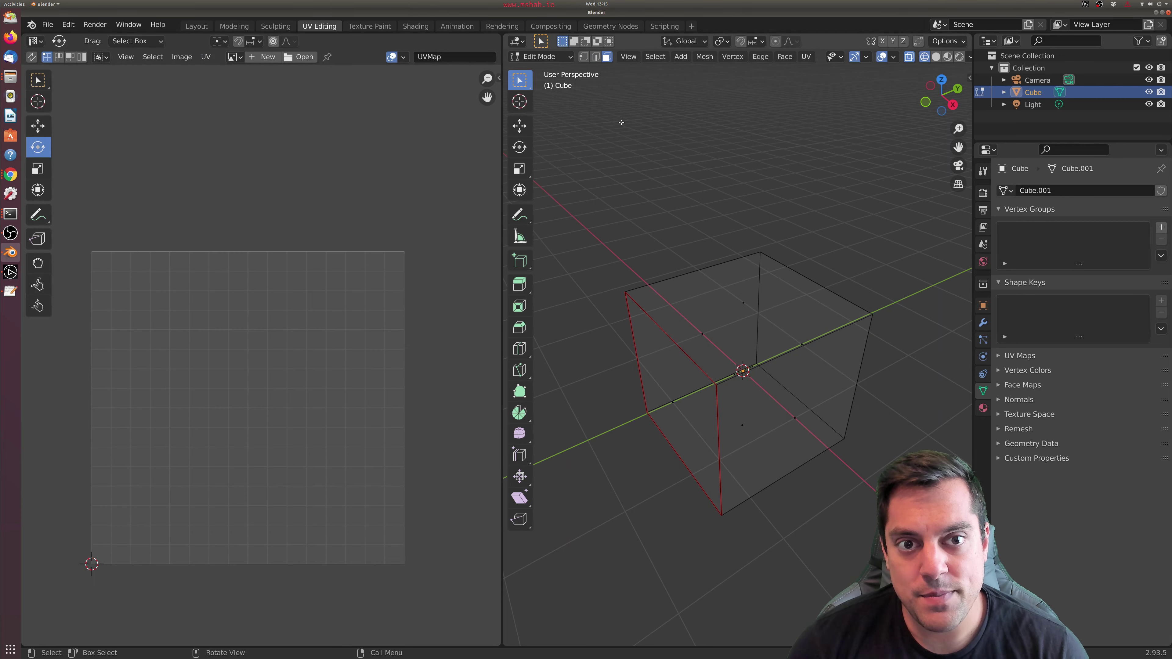
{"action": "left_click", "coordinate": [647, 377]}
{"action": "left_click_drag", "start_coordinate": [610, 189], "coordinate": [950, 564]}
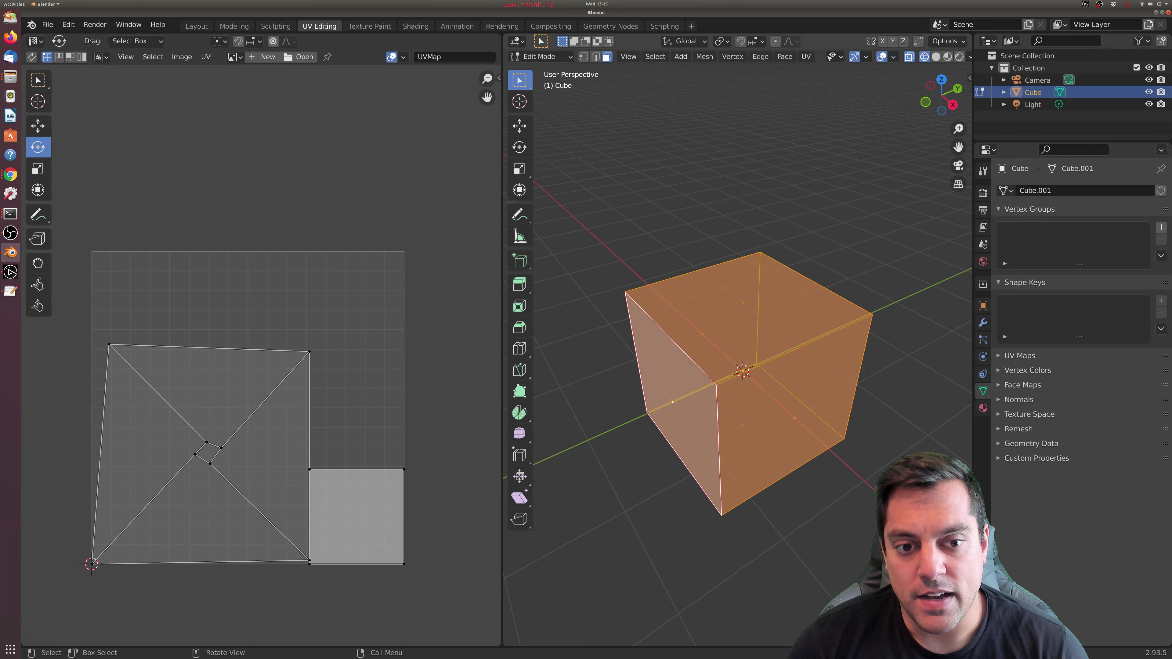
{"action": "left_click", "coordinate": [348, 483]}
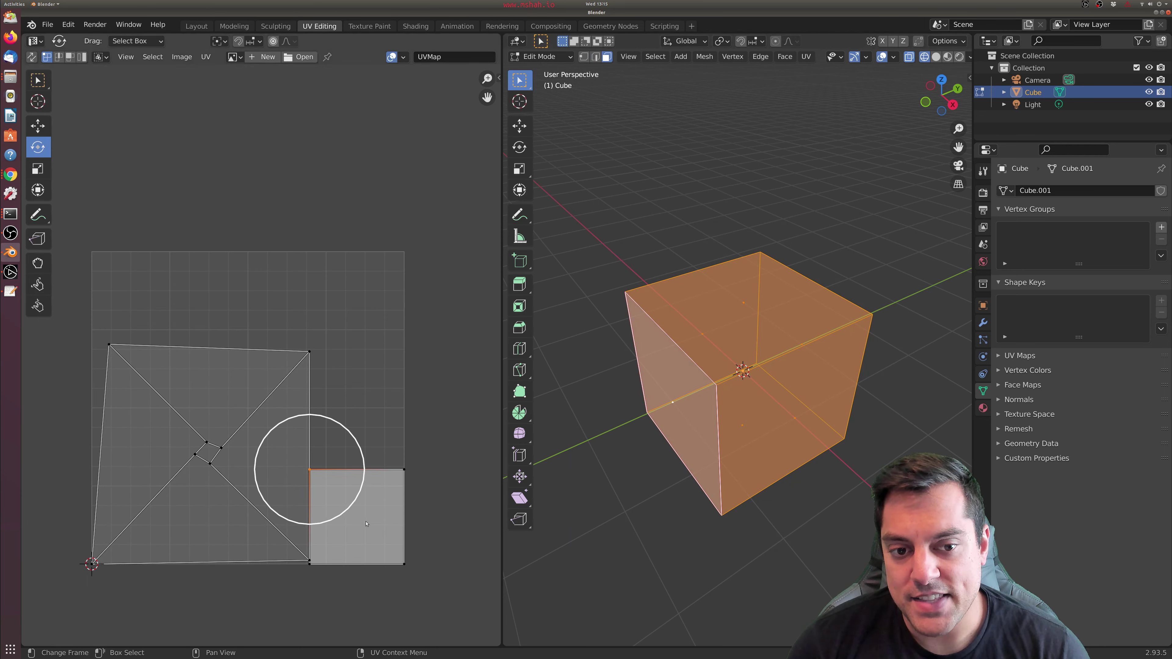
{"action": "middle_click_drag", "start_coordinate": [366, 501], "coordinate": [373, 481]}
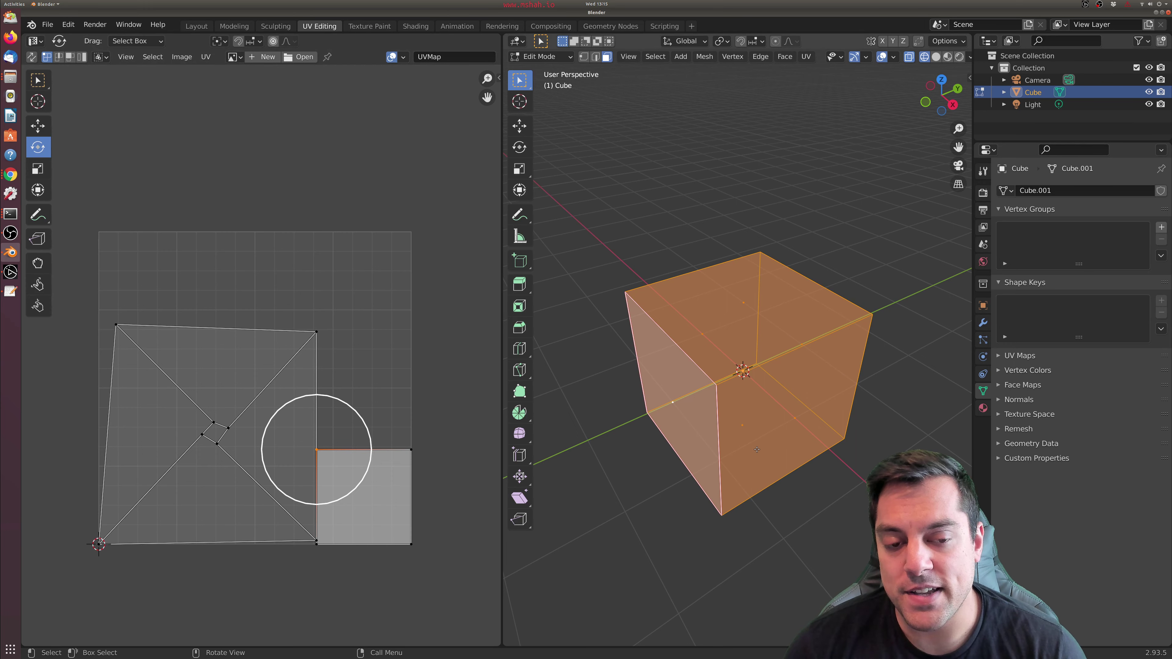
{"action": "middle_click_drag", "start_coordinate": [757, 449], "coordinate": [687, 309]}
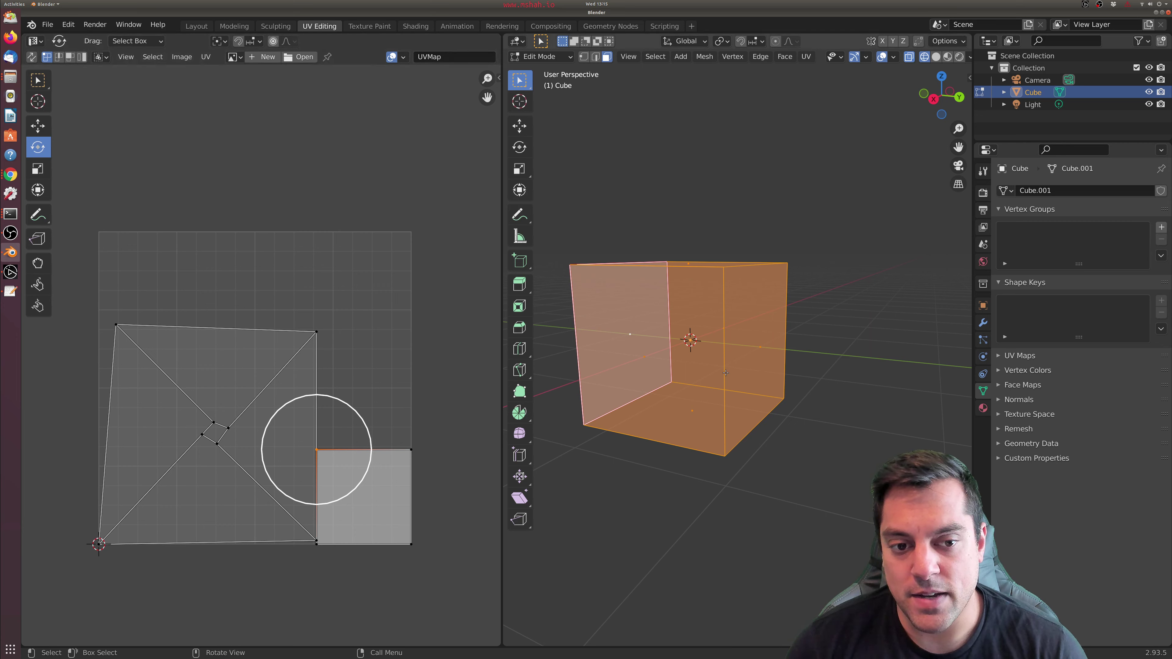
Mark the four edges around the side face opposite the already seamed one as seams, using edge selection.
{"action": "left_click", "coordinate": [860, 406]}
{"action": "key", "text": "2"}
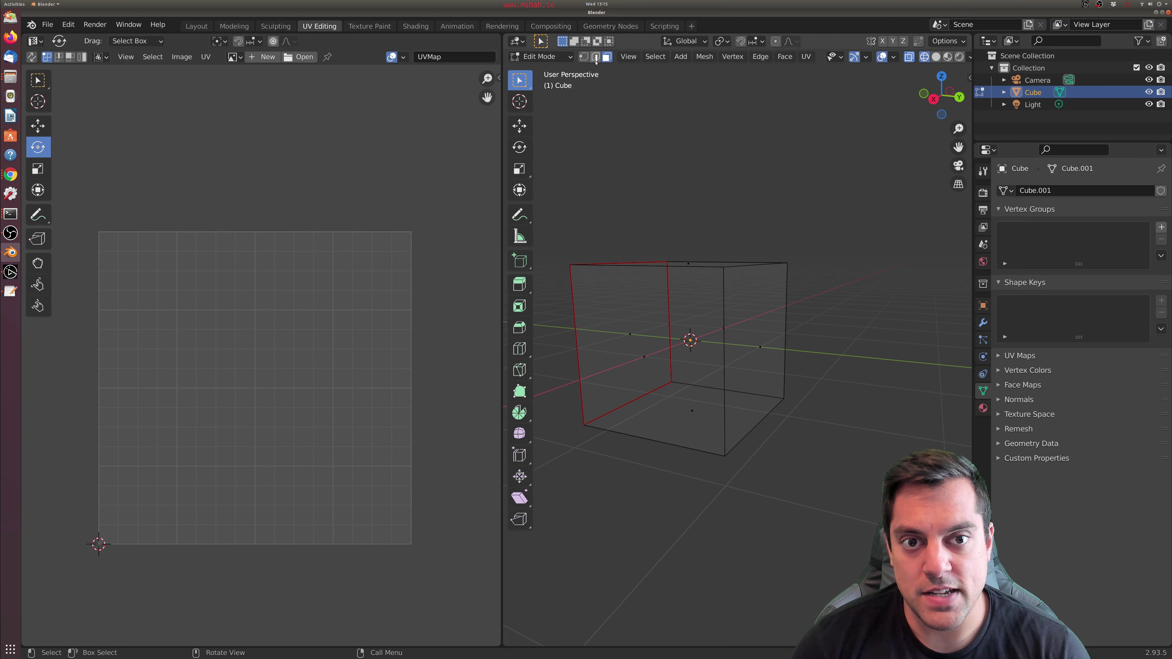
{"action": "left_click", "coordinate": [723, 305]}
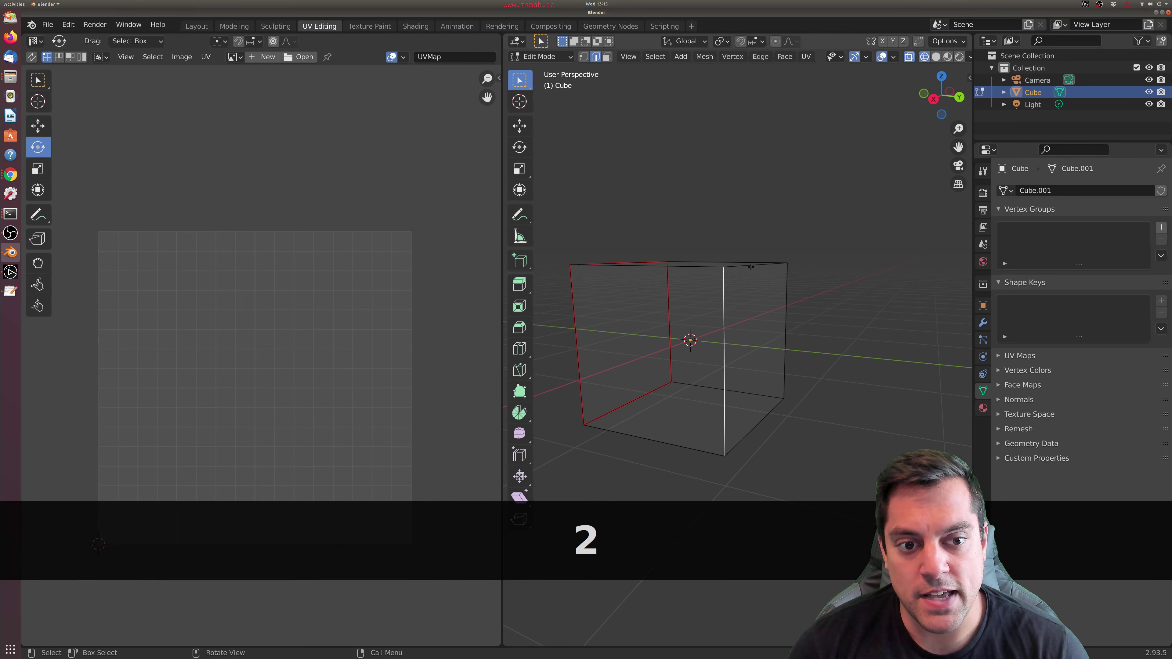
{"action": "left_click", "coordinate": [756, 265], "text": "shift"}
{"action": "left_click", "coordinate": [785, 372], "text": "shift"}
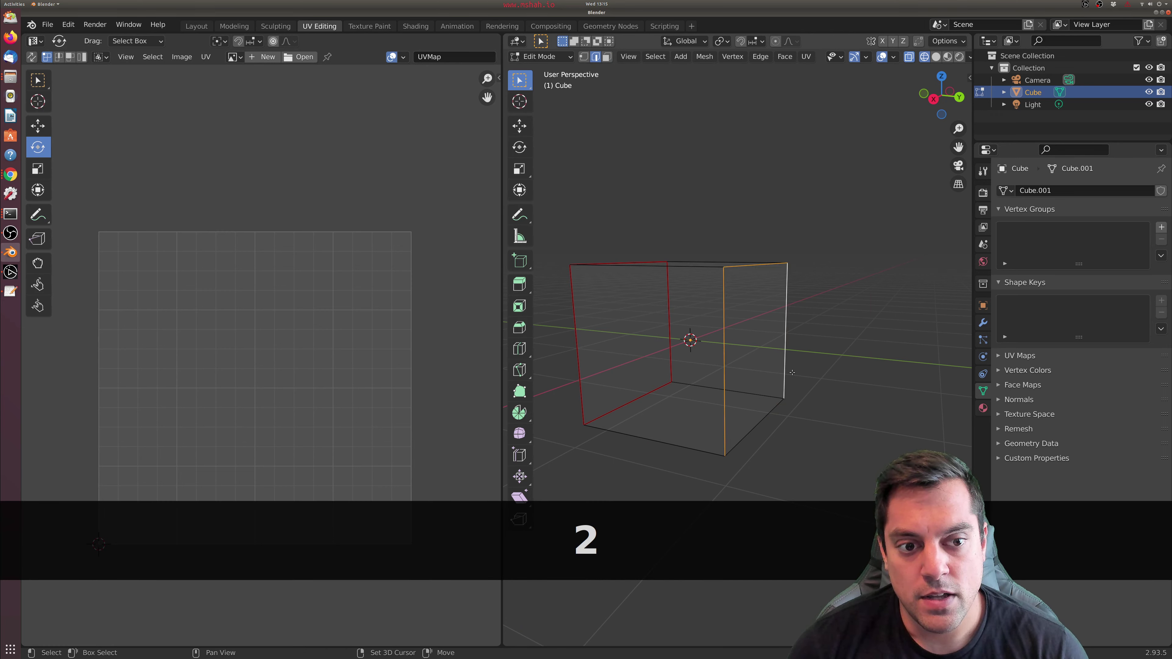
{"action": "left_click", "coordinate": [756, 426], "text": "shift"}
{"action": "right_click", "coordinate": [857, 327]}
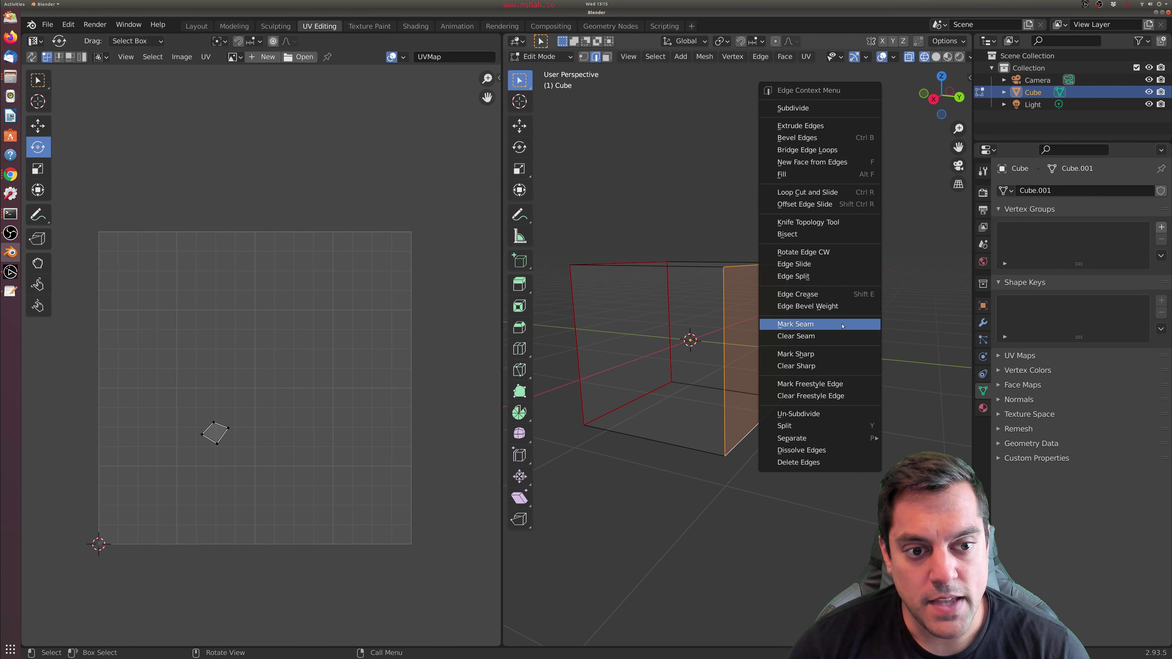
{"action": "left_click", "coordinate": [830, 325]}
Mark the two bottom edges that connect the seamed side faces as seams, one after the other.
{"action": "left_click", "coordinate": [801, 415]}
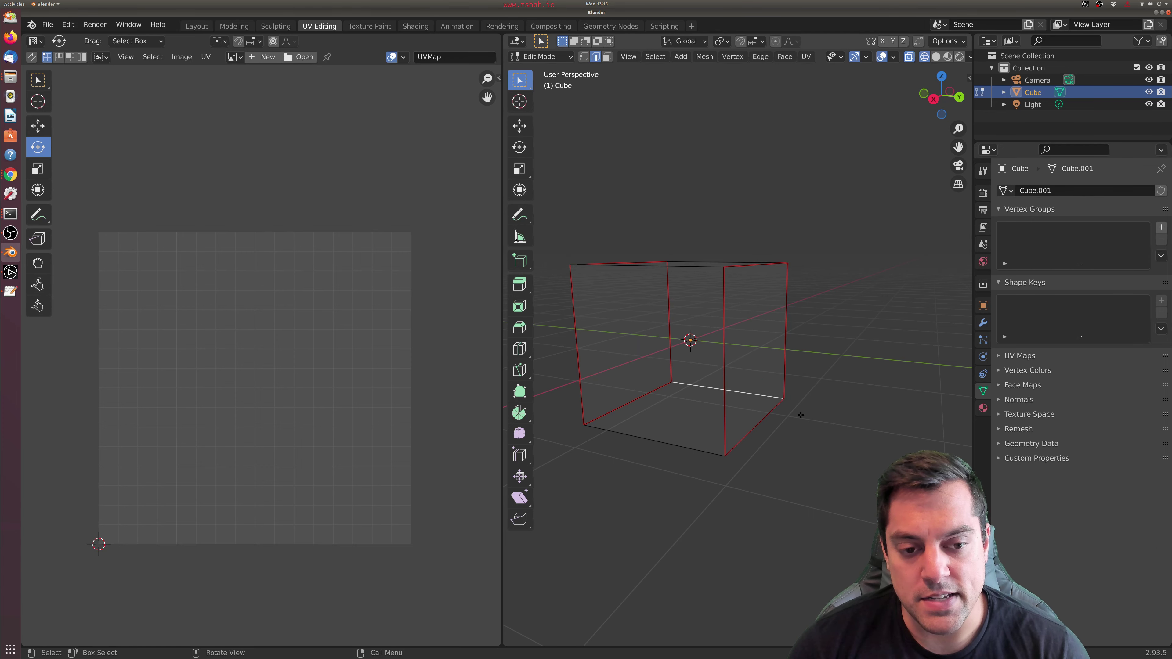
{"action": "left_click", "coordinate": [705, 452]}
{"action": "right_click", "coordinate": [700, 450]}
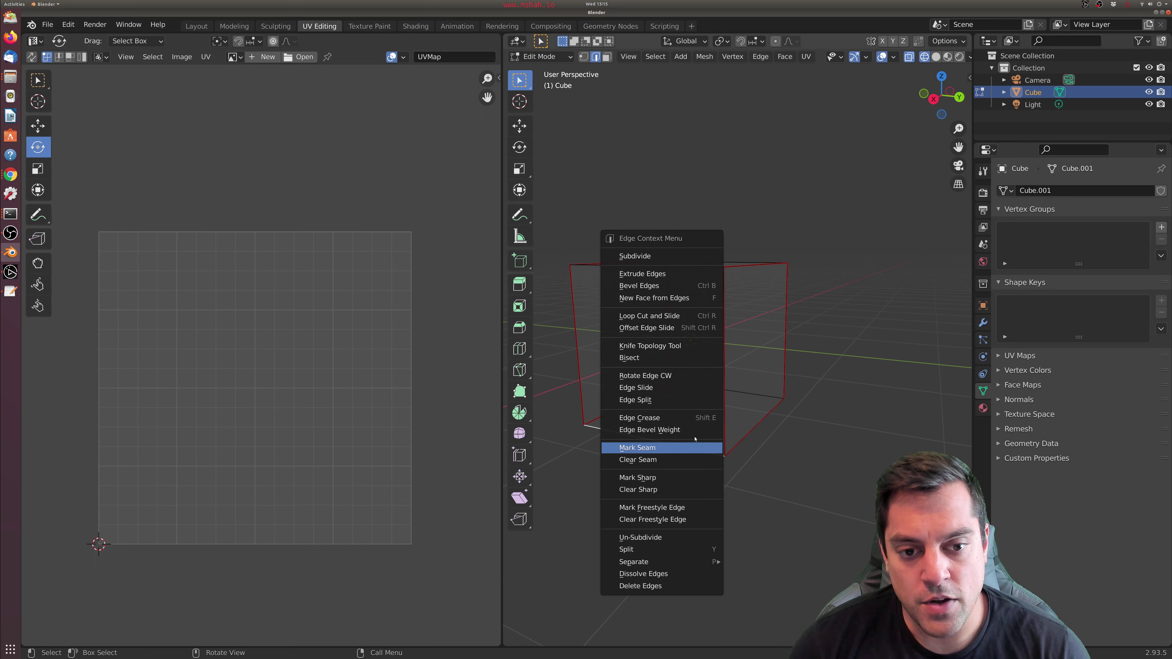
{"action": "left_click", "coordinate": [692, 448]}
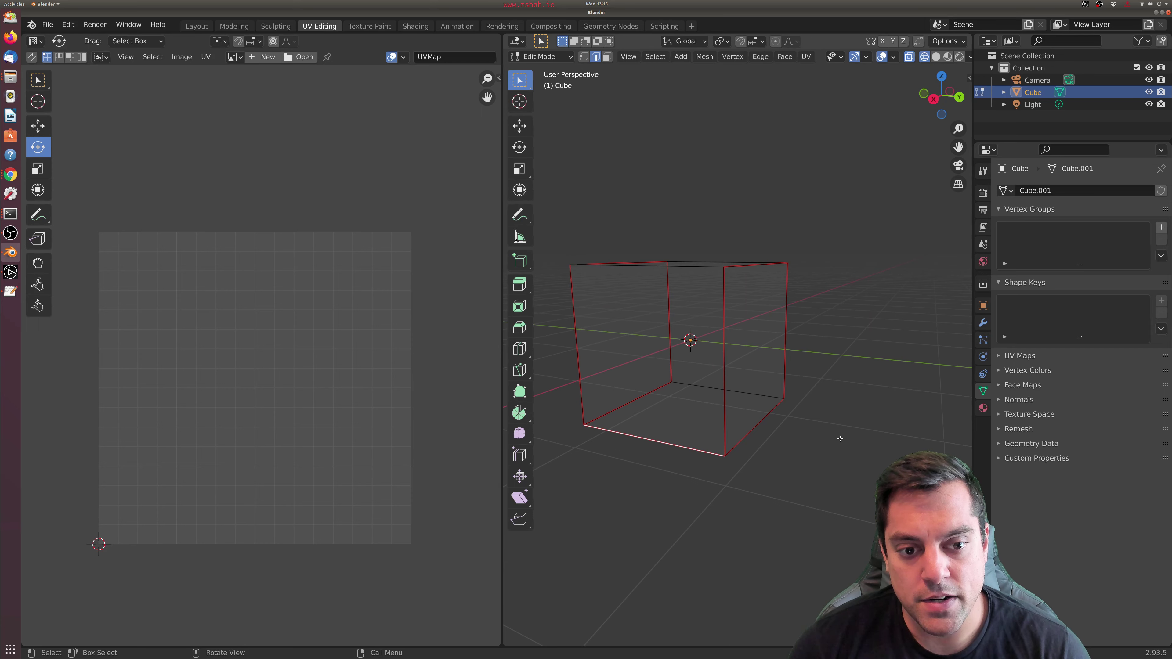
{"action": "middle_click_drag", "start_coordinate": [839, 438], "coordinate": [776, 402]}
{"action": "left_click", "coordinate": [769, 398]}
{"action": "right_click", "coordinate": [741, 396]}
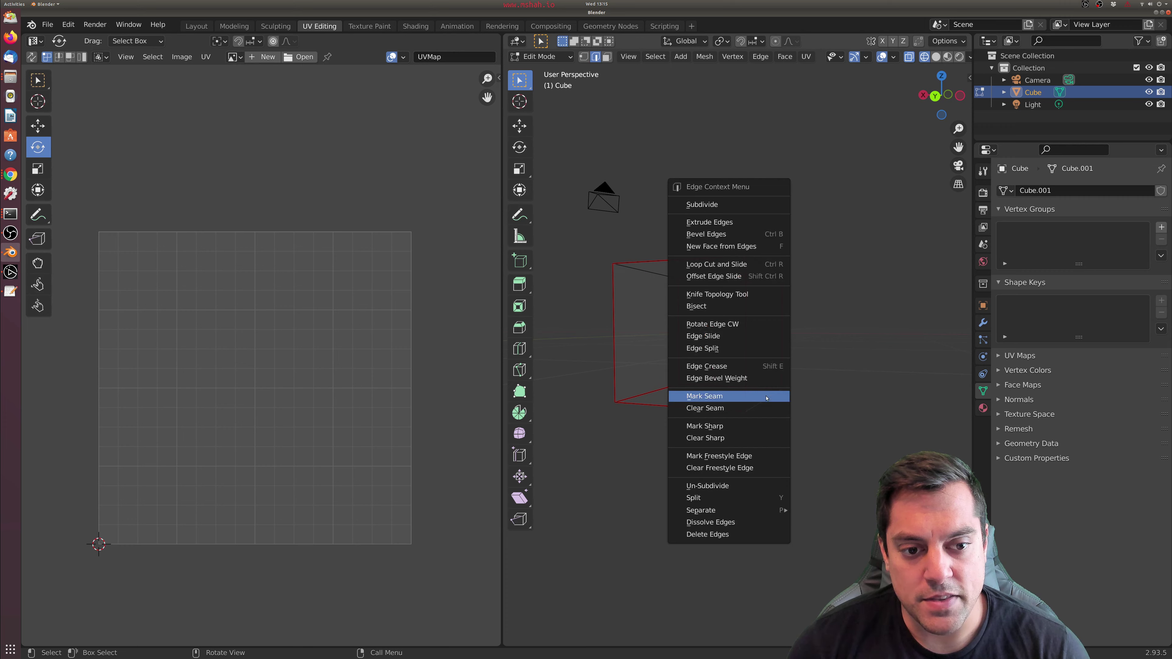
{"action": "left_click", "coordinate": [740, 395]}
{"action": "middle_click_drag", "start_coordinate": [764, 402], "coordinate": [791, 467]}
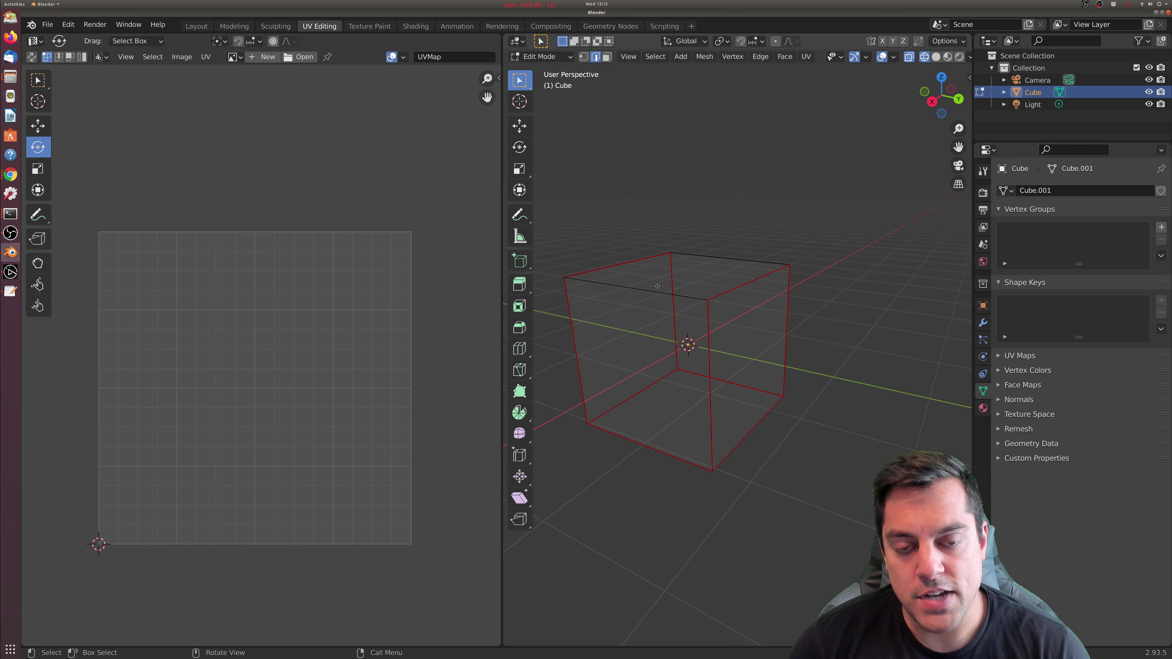
Try the standard Unwrap method with no part of the cube selected.
{"action": "left_click", "coordinate": [206, 57]}
{"action": "mouse_move", "coordinate": [258, 179]}
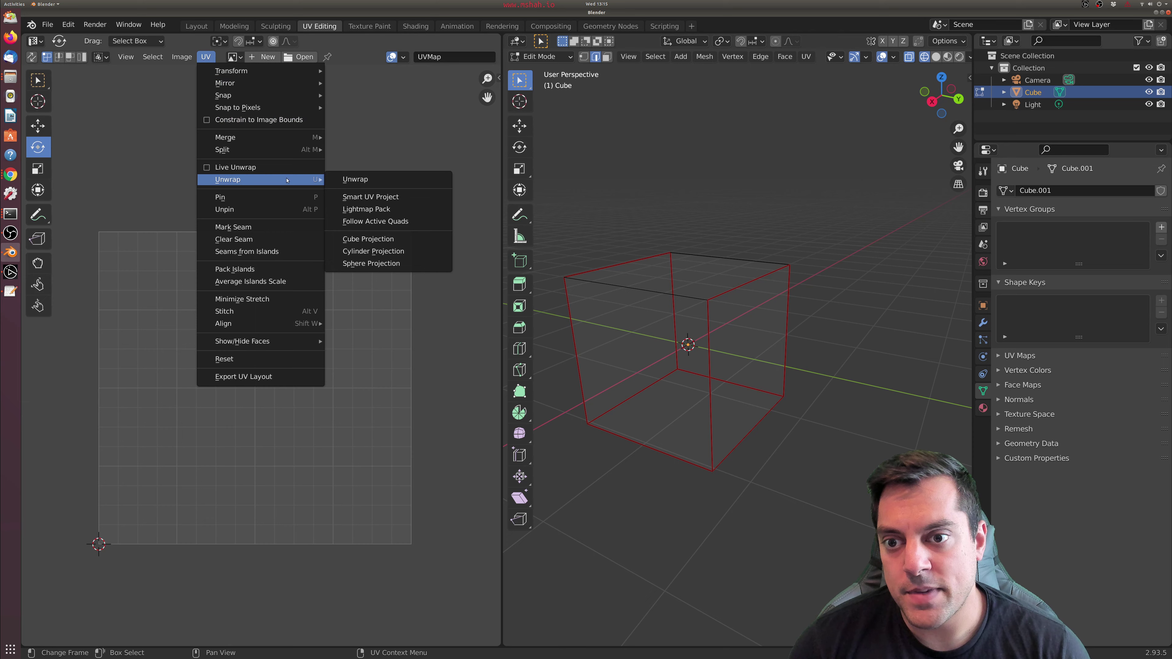
{"action": "left_click", "coordinate": [356, 181]}
Select the whole cube and unwrap it along all marked seams with the standard Unwrap method.
{"action": "left_click_drag", "start_coordinate": [558, 204], "coordinate": [888, 499]}
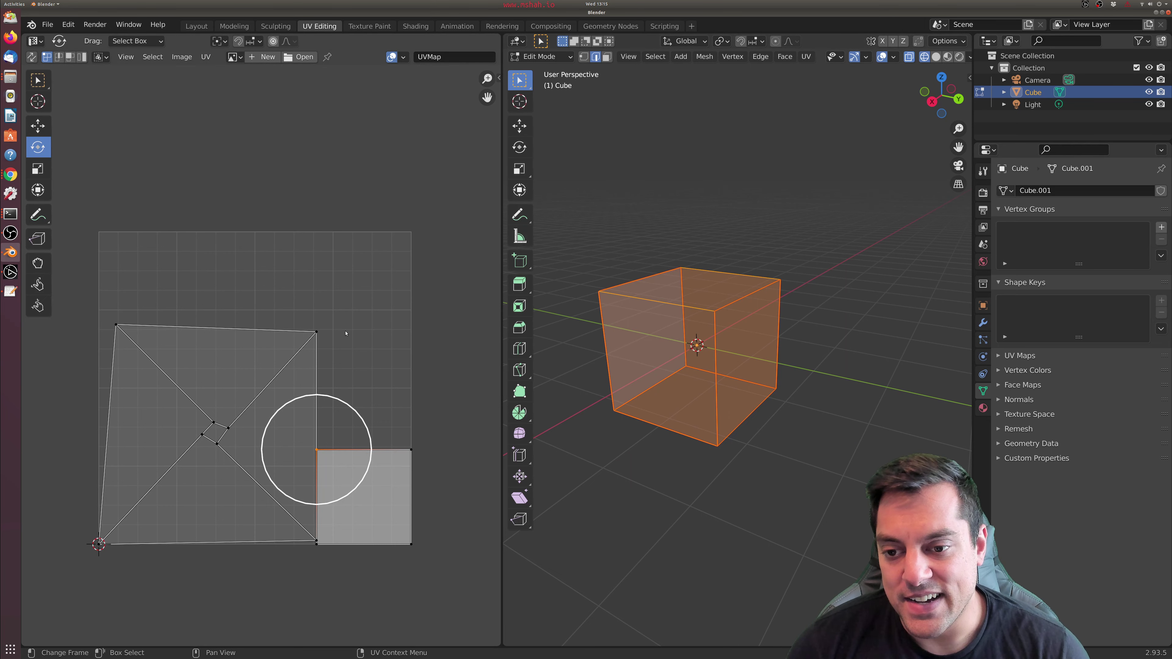
{"action": "left_click", "coordinate": [206, 57]}
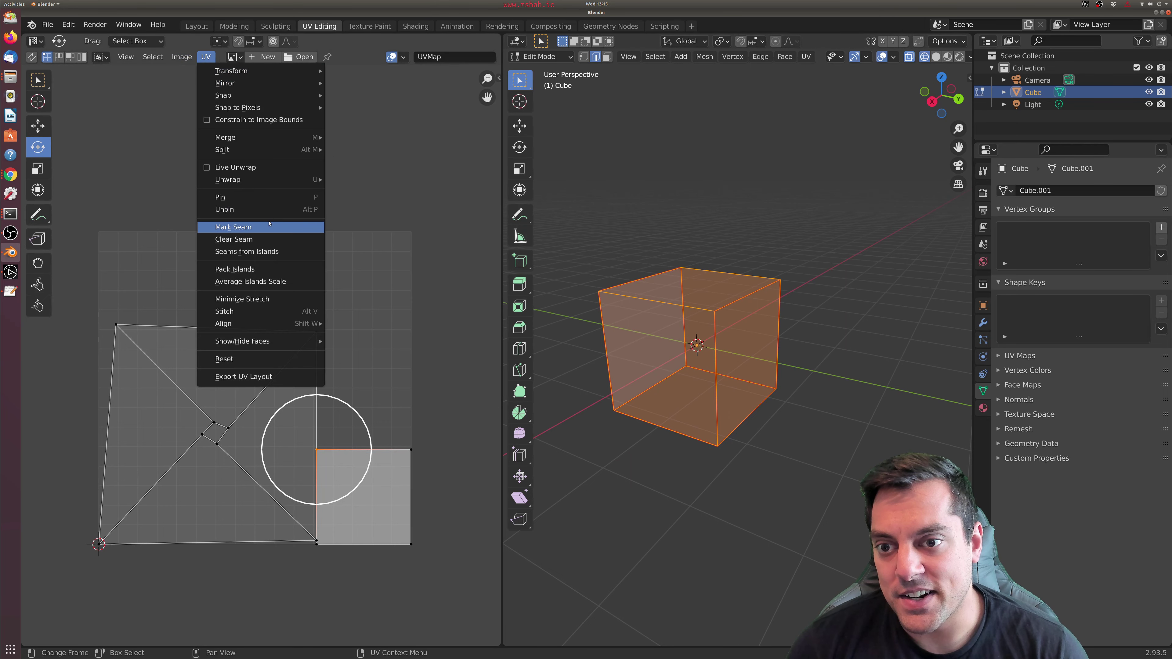
{"action": "mouse_move", "coordinate": [304, 181]}
{"action": "left_click", "coordinate": [355, 179]}
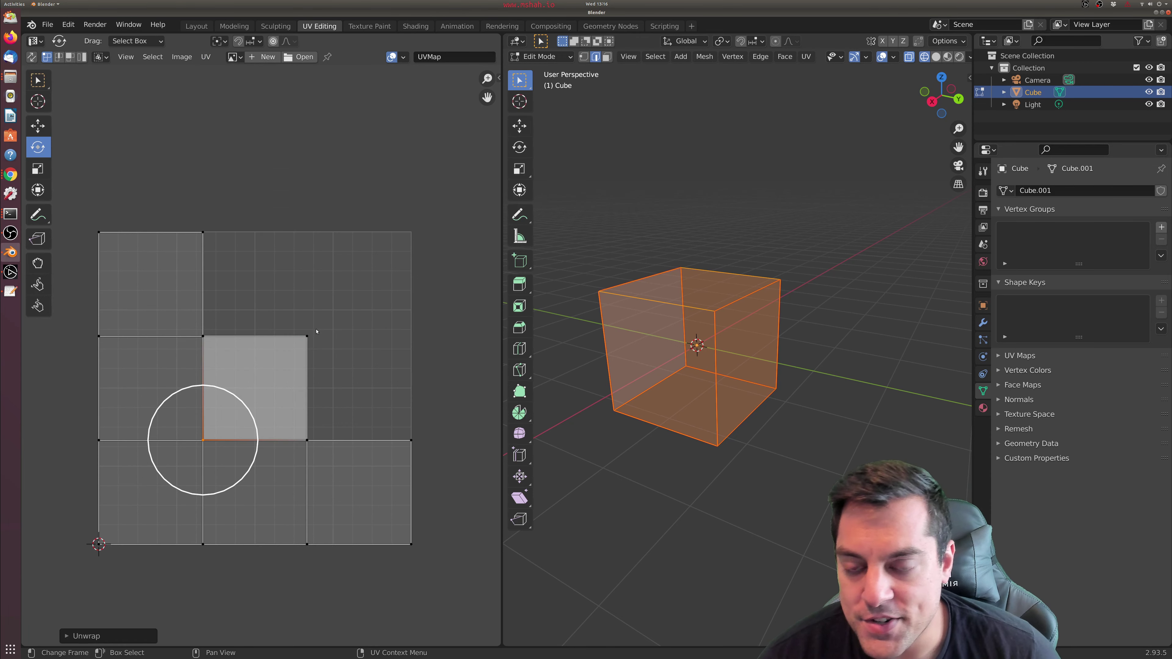
Change the UV editor to face selection, move the central island to the upper-right corner of the UV space, and deselect it.
{"action": "left_click", "coordinate": [395, 339]}
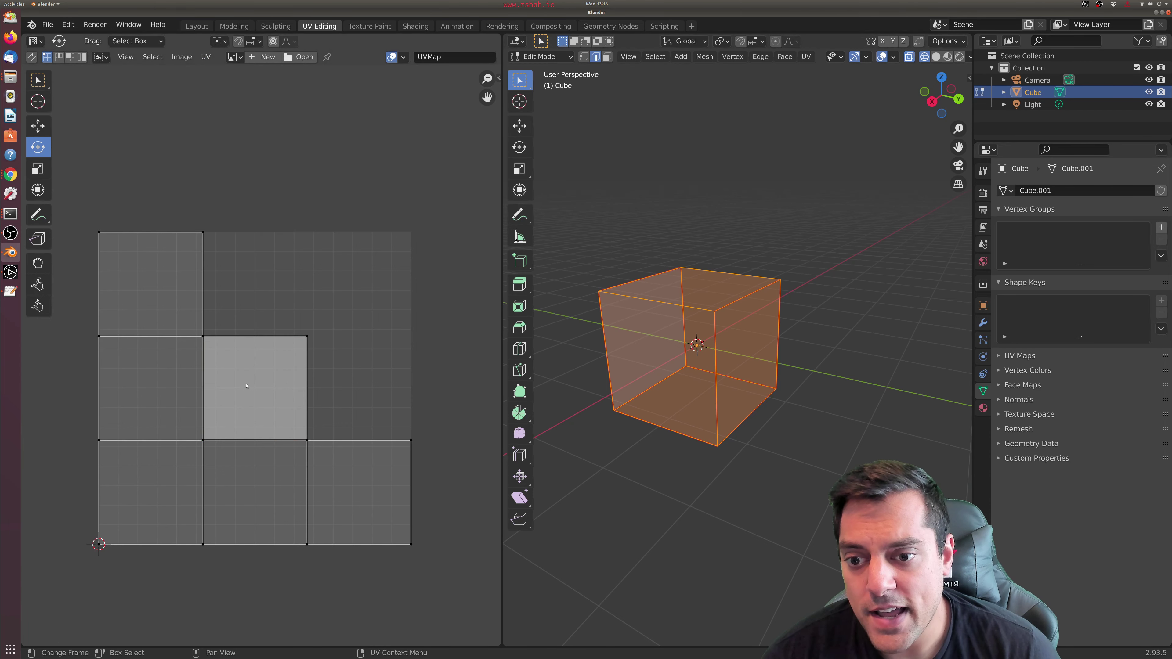
{"action": "scroll", "coordinate": [245, 369], "scroll_direction": "left", "scroll_amount": 2}
{"action": "scroll", "coordinate": [245, 364], "scroll_direction": "down", "scroll_amount": 2}
{"action": "left_click", "coordinate": [238, 336]}
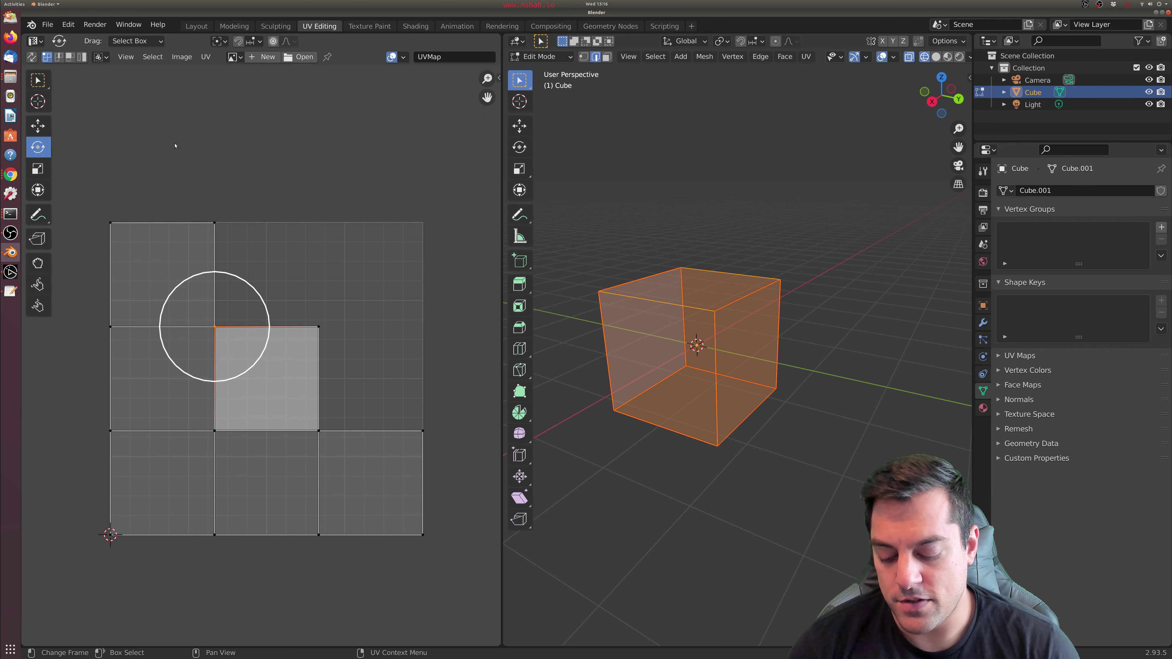
{"action": "key", "text": "3"}
{"action": "left_click", "coordinate": [303, 395]}
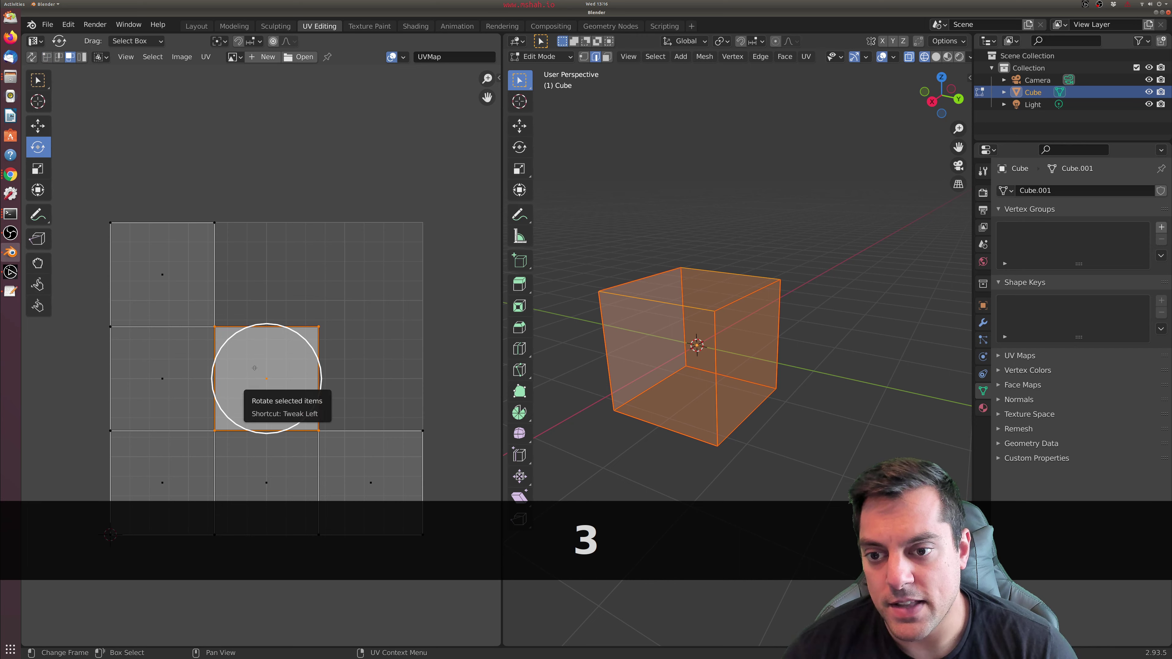
{"action": "key", "text": "g"}
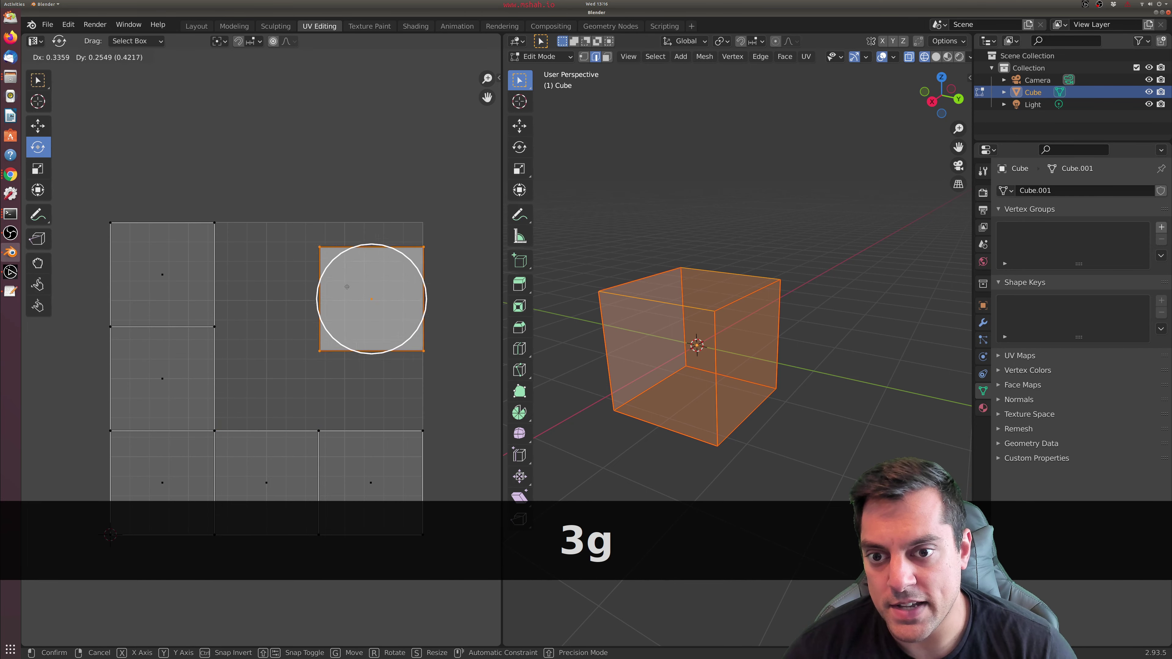
{"action": "left_click", "coordinate": [358, 266]}
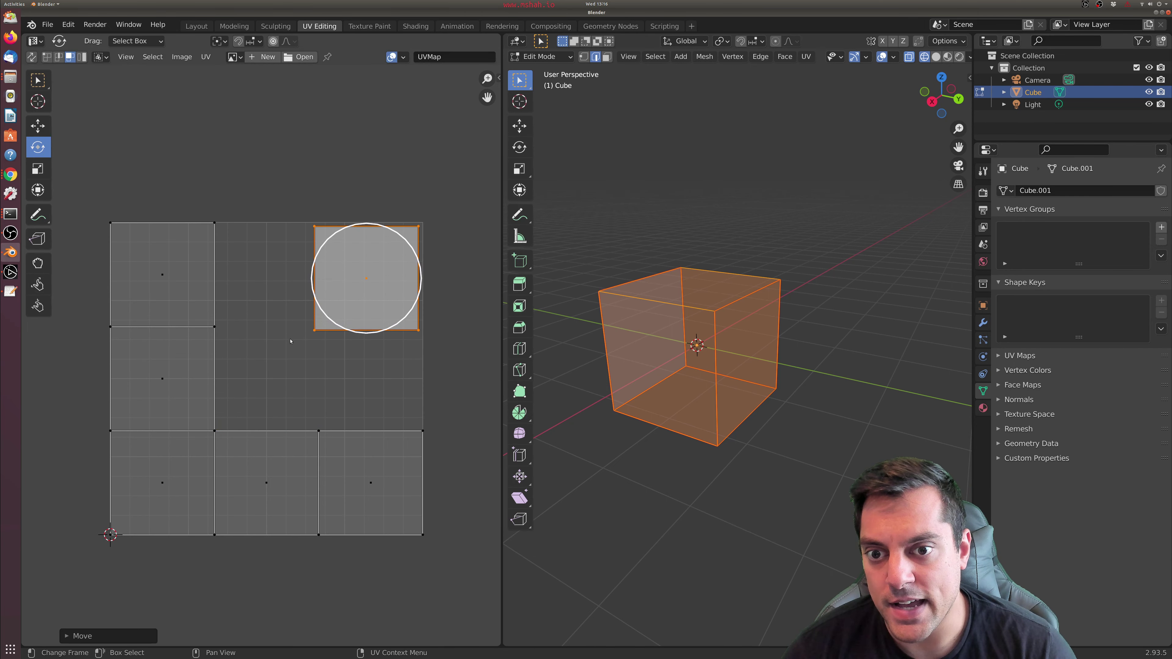
{"action": "key", "text": "alt+a"}
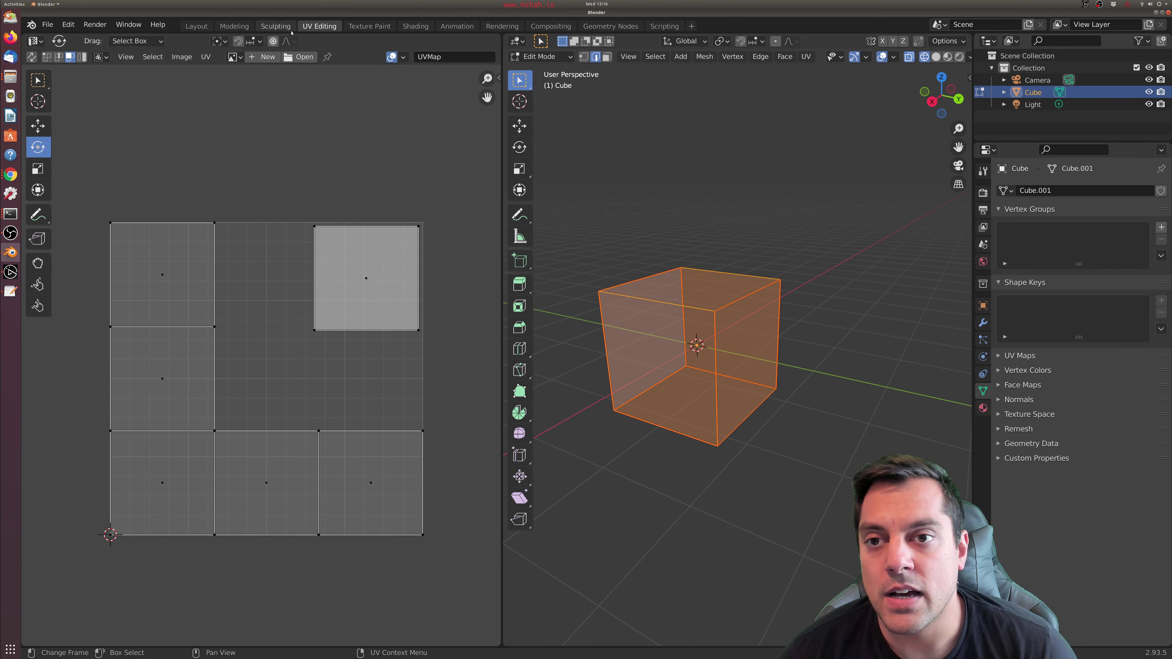
Open the Shading workspace and try to add cube.png from the file browser to the node graph.
{"action": "left_click", "coordinate": [416, 25]}
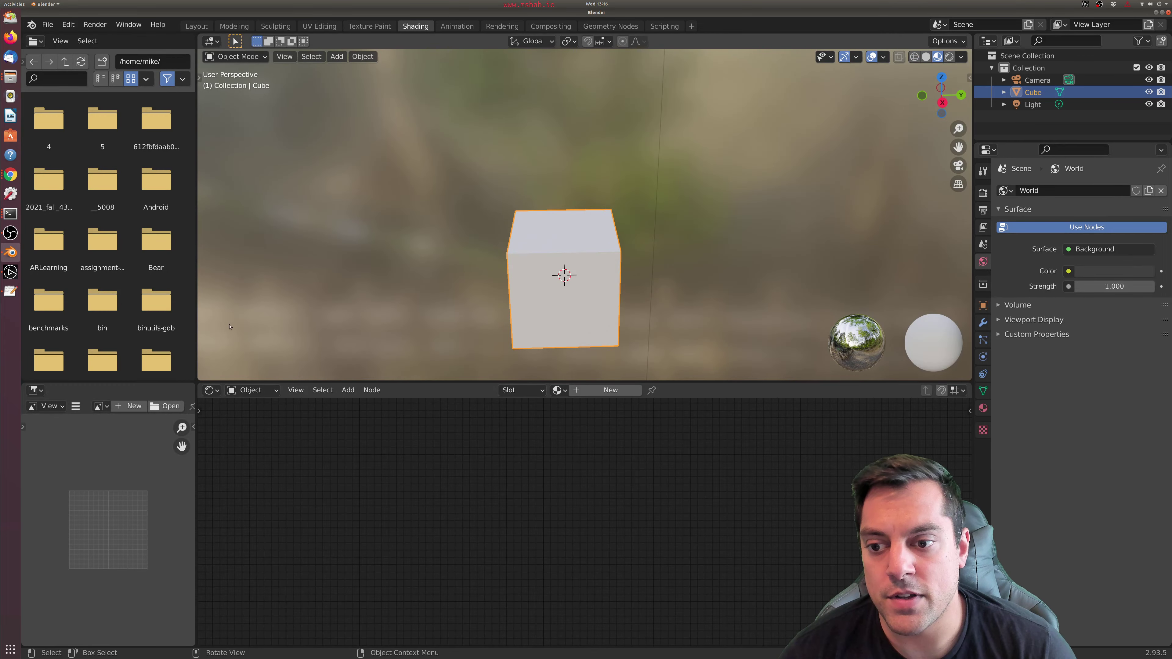
{"action": "scroll", "coordinate": [229, 327], "scroll_direction": "down", "scroll_amount": 4}
{"action": "scroll", "coordinate": [194, 345], "scroll_direction": "down", "scroll_amount": 10}
{"action": "scroll", "coordinate": [152, 324], "scroll_direction": "down", "scroll_amount": 5}
{"action": "left_click_drag", "start_coordinate": [156, 281], "coordinate": [339, 476]}
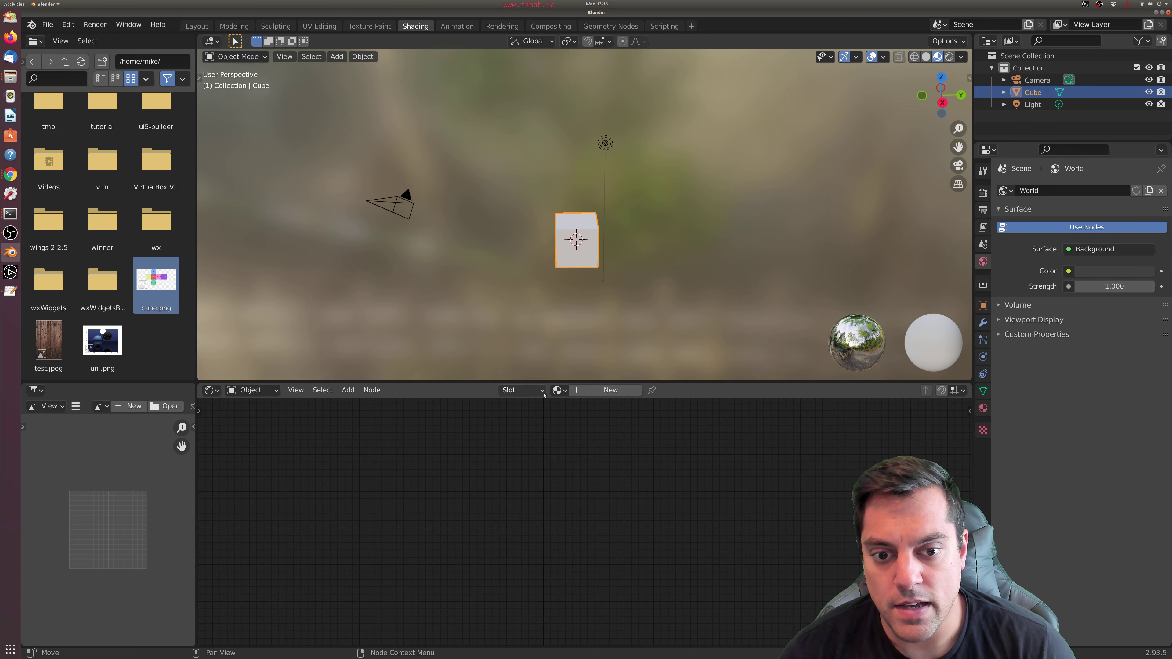
Assign the existing material named Material to the cube and move its cube.png texture node away from the Principled BSDF node.
{"action": "left_click", "coordinate": [561, 389]}
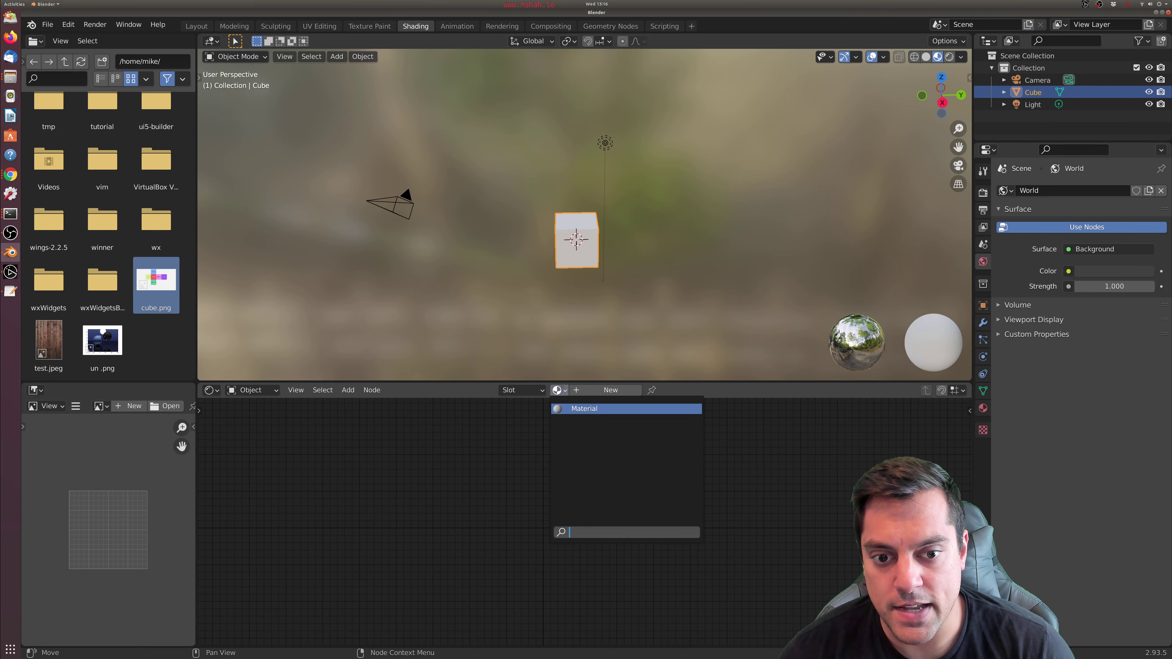
{"action": "left_click", "coordinate": [581, 409]}
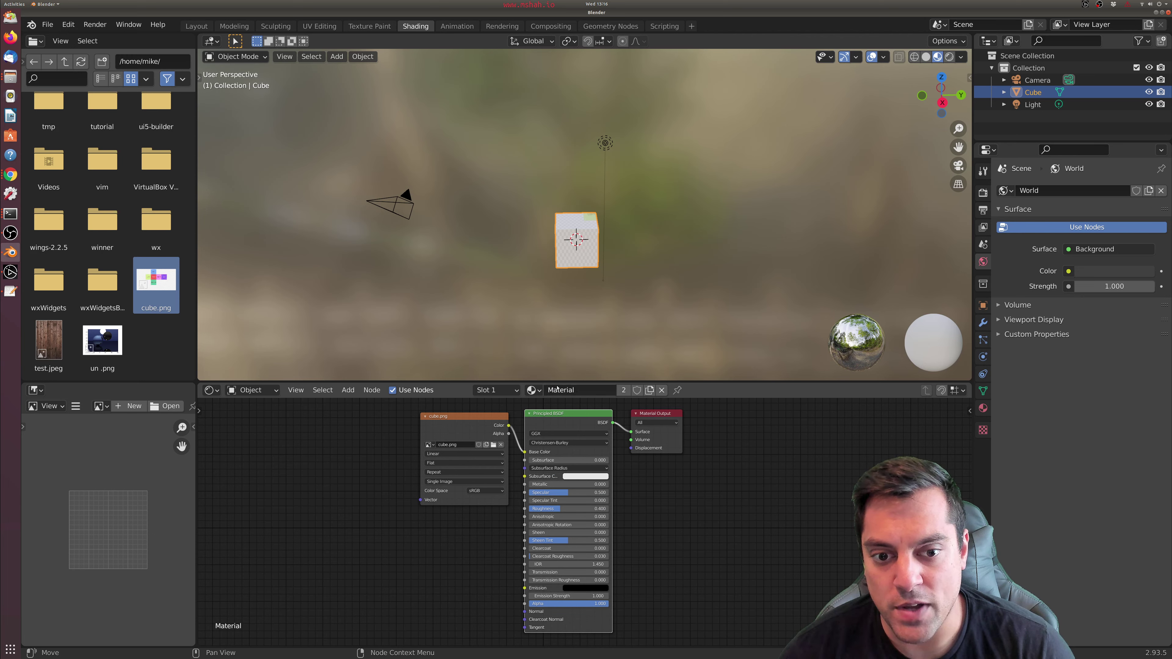
{"action": "left_click_drag", "start_coordinate": [473, 419], "coordinate": [456, 458]}
{"action": "scroll", "coordinate": [548, 256], "scroll_direction": "up", "scroll_amount": 5}
{"action": "scroll", "coordinate": [444, 258], "scroll_direction": "down", "scroll_amount": 2}
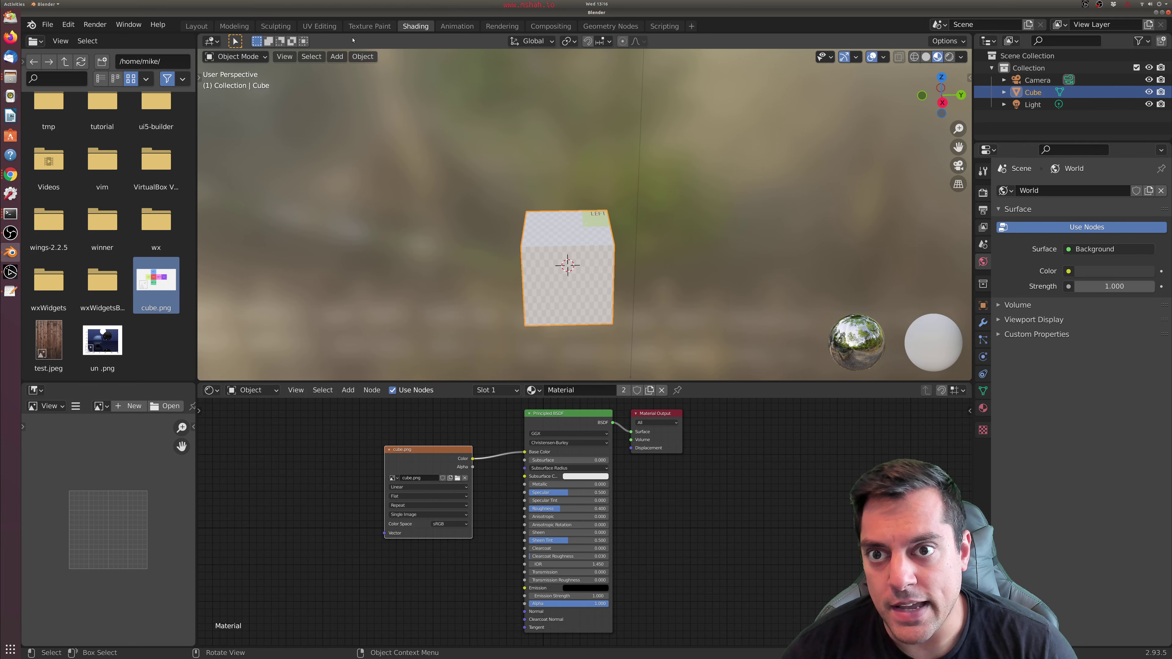
Return to the UV Editing workspace, view the islands over cube.png, and deselect the whole cube.
{"action": "left_click", "coordinate": [319, 26]}
{"action": "scroll", "coordinate": [353, 318], "scroll_direction": "down", "scroll_amount": 5}
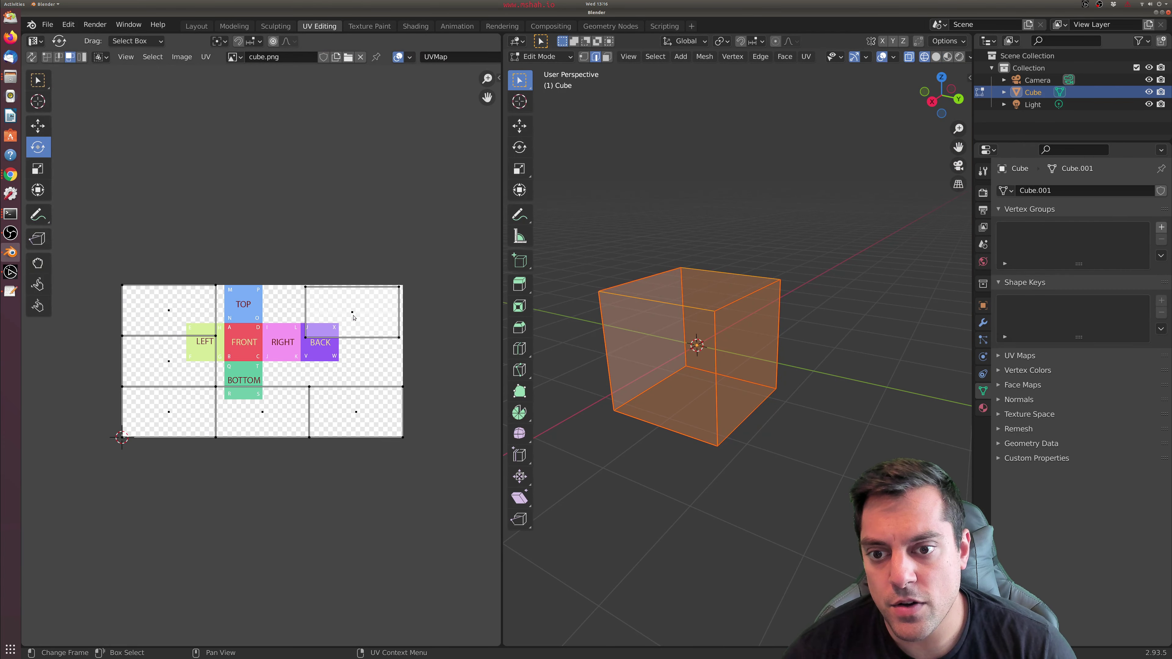
{"action": "scroll", "coordinate": [353, 317], "scroll_direction": "up", "scroll_amount": 4}
{"action": "left_click", "coordinate": [438, 250]}
{"action": "left_click", "coordinate": [794, 490]}
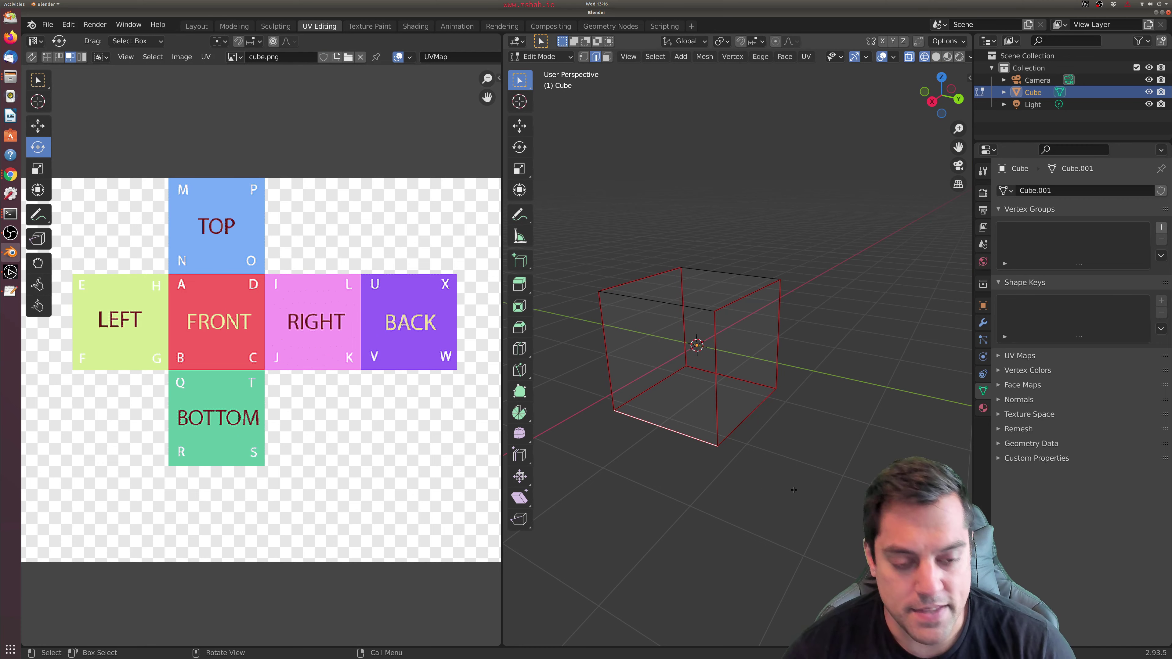
Identify the cube's front face from the front view, set face selection and solid shading, and select that face.
{"action": "key", "text": "1"}
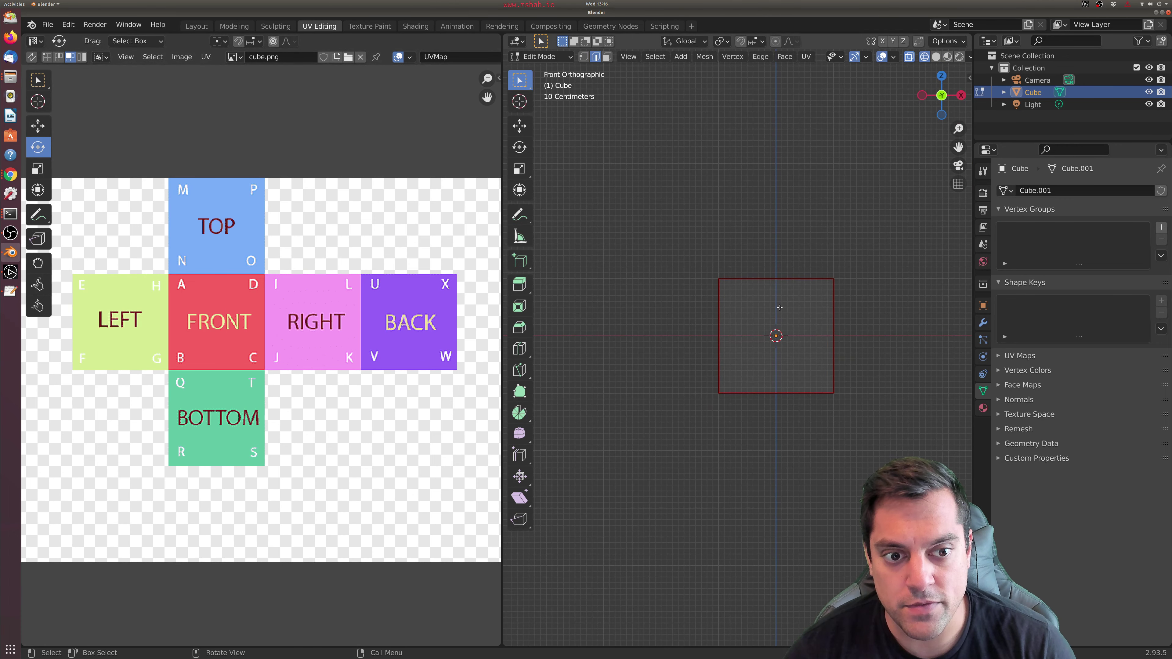
{"action": "key", "text": "3"}
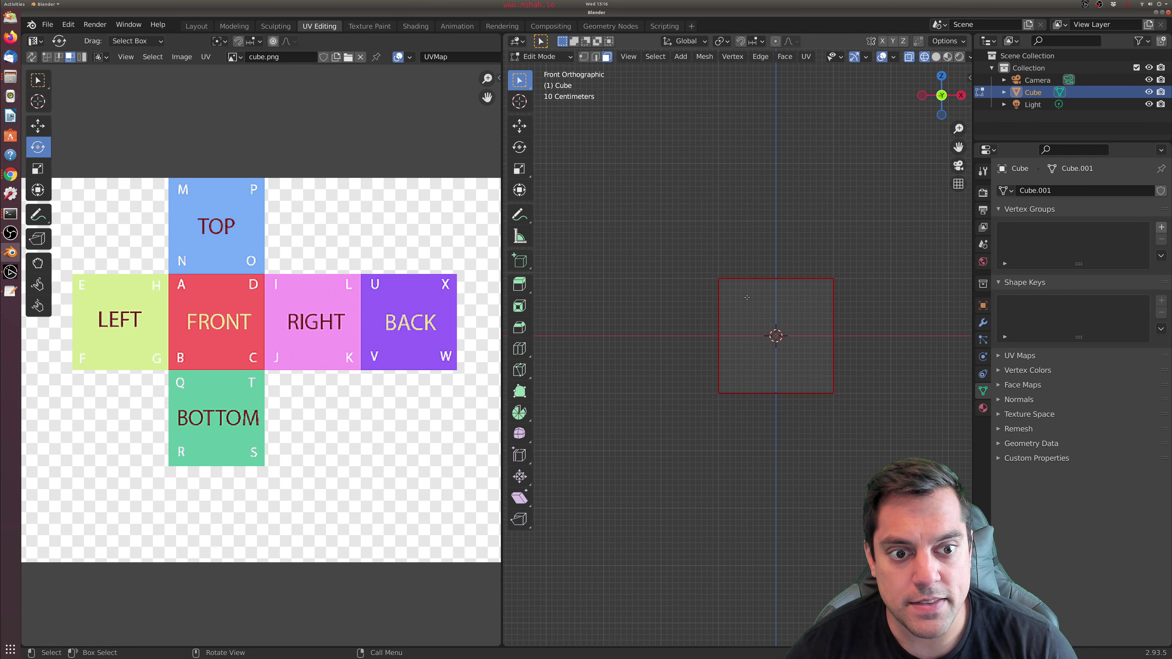
{"action": "middle_click_drag", "start_coordinate": [730, 317], "coordinate": [801, 314]}
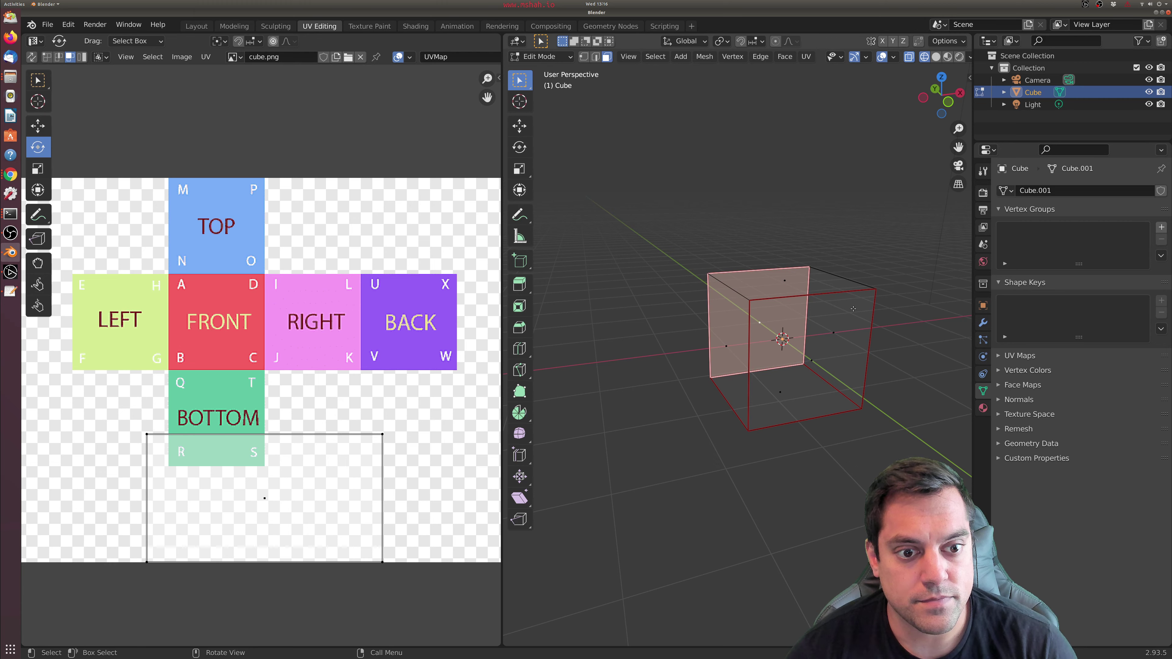
{"action": "key", "text": "KP_1"}
{"action": "middle_click_drag", "start_coordinate": [800, 457], "coordinate": [850, 421]}
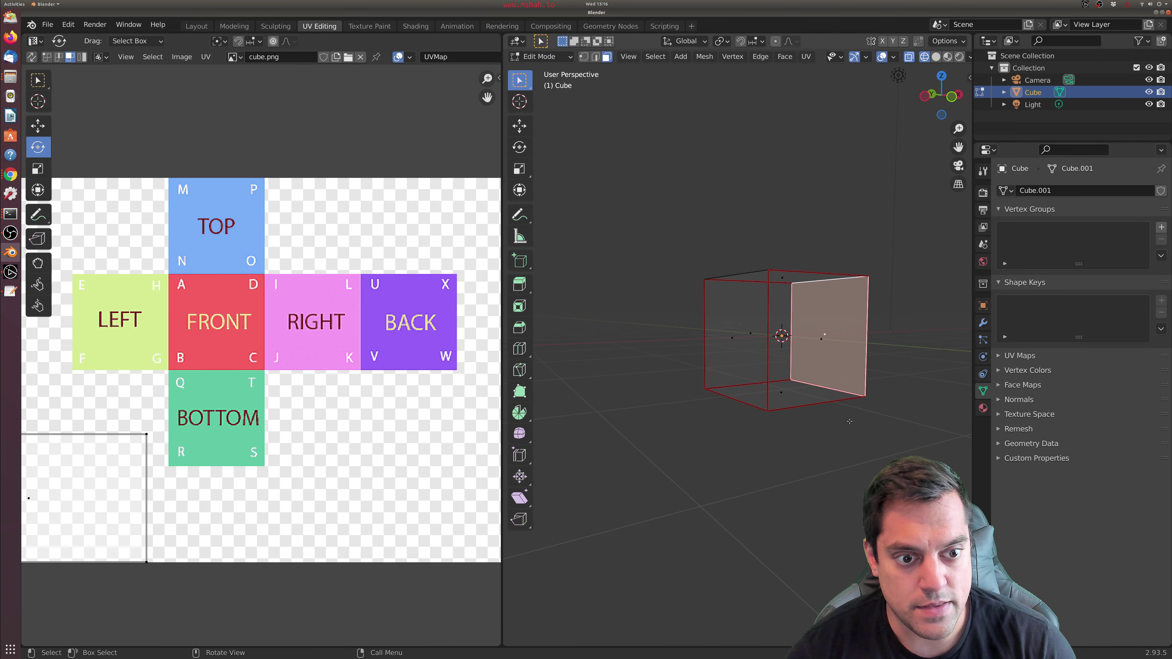
{"action": "left_click", "coordinate": [936, 57]}
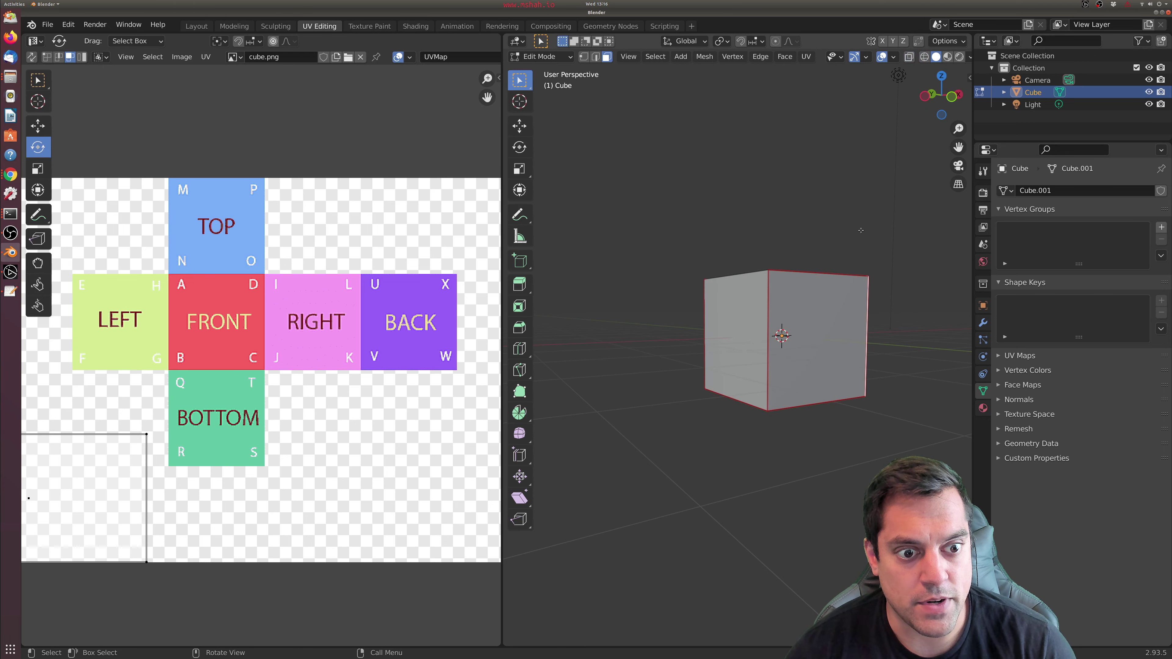
{"action": "left_click", "coordinate": [836, 292]}
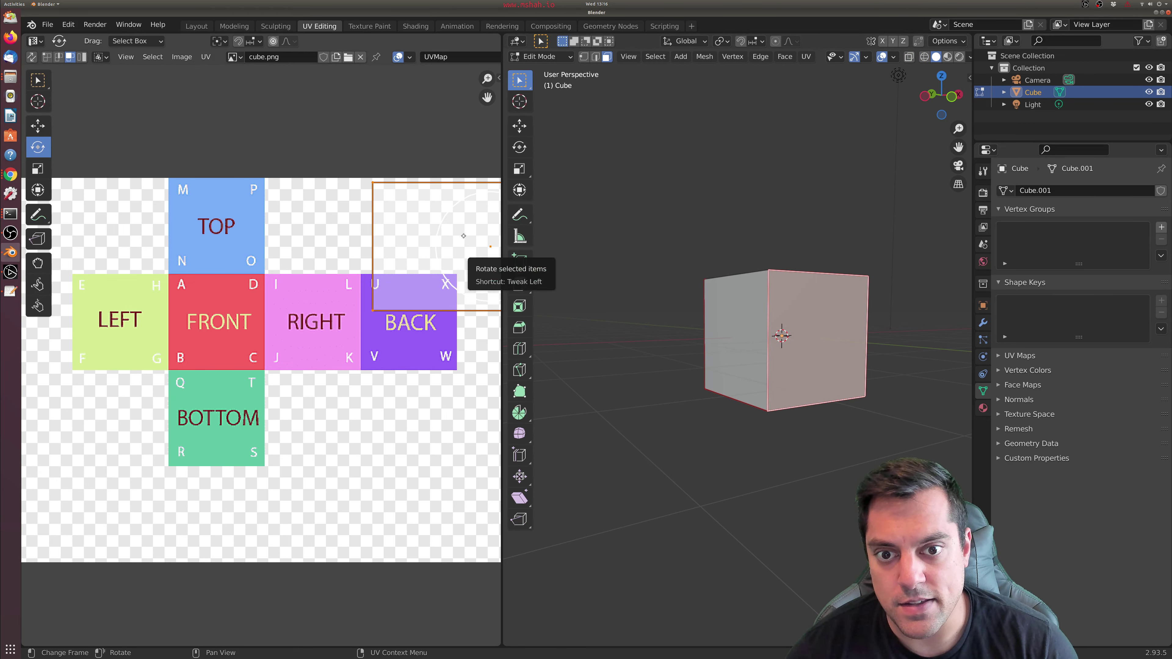
Move the cube's front-face UV island so its upper-left corner meets corner A of the FRONT tile.
{"action": "left_click", "coordinate": [358, 203]}
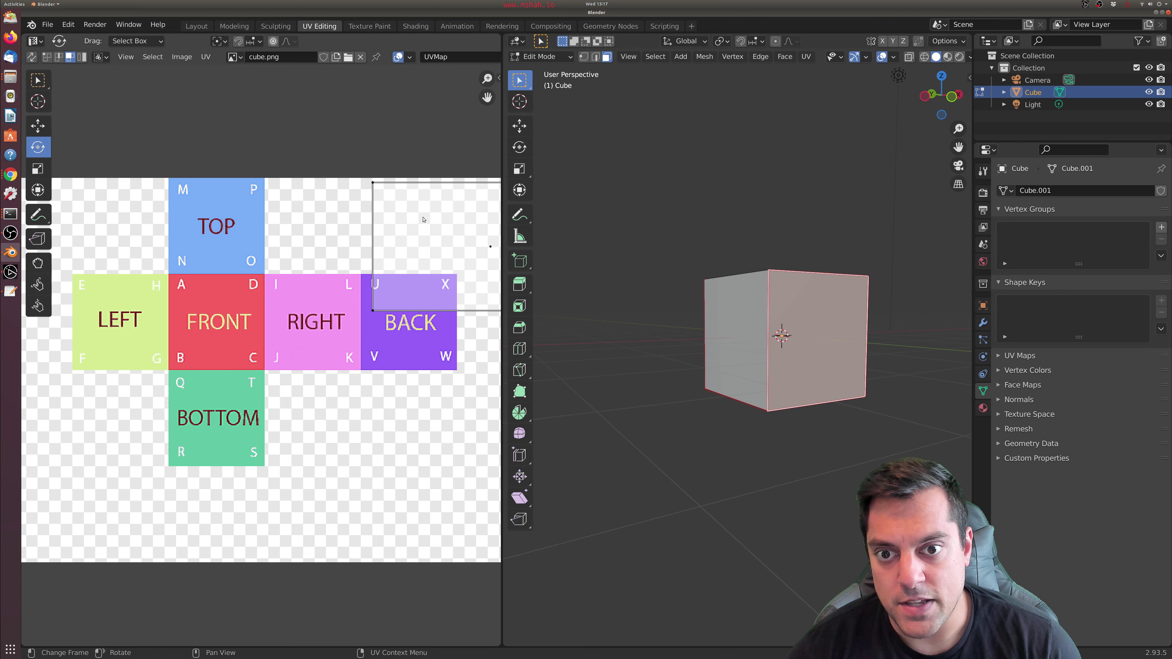
{"action": "key", "text": "g"}
{"action": "scroll", "coordinate": [379, 199], "scroll_direction": "down", "scroll_amount": 3}
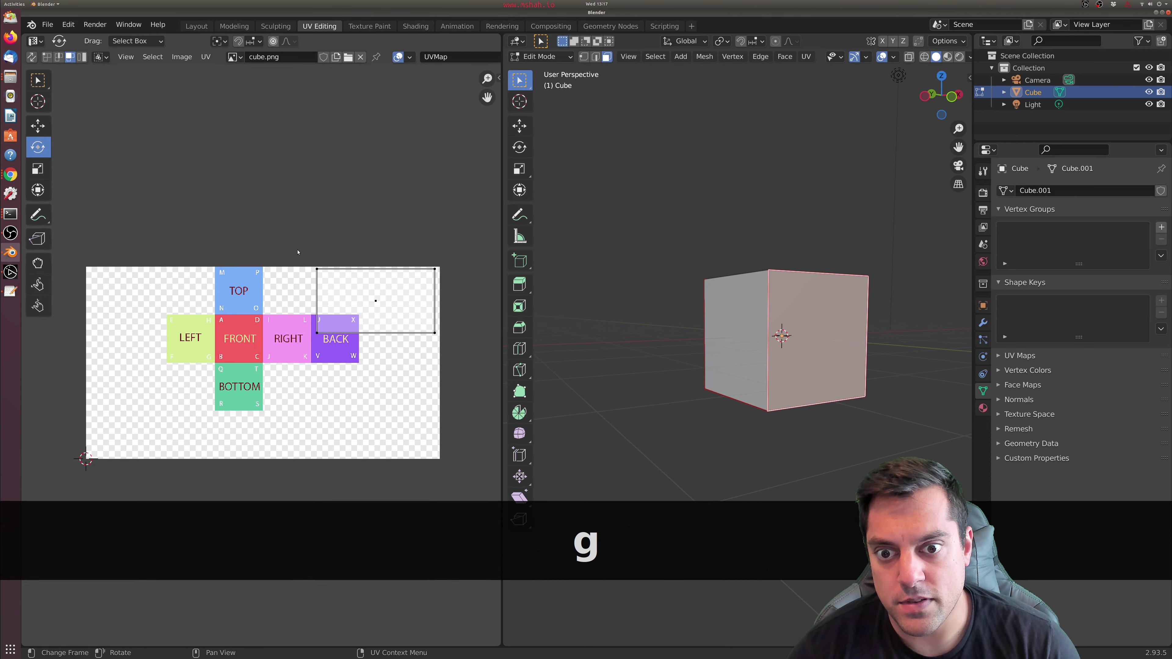
{"action": "left_click", "coordinate": [373, 301]}
{"action": "key", "text": "g"}
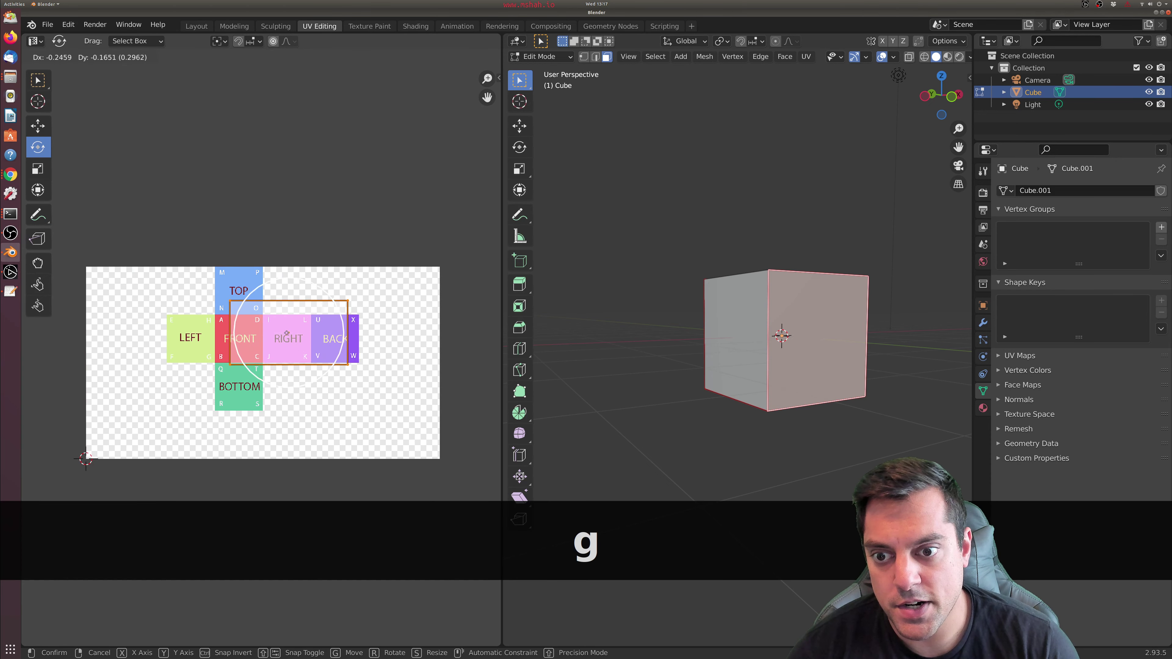
{"action": "left_click", "coordinate": [272, 346]}
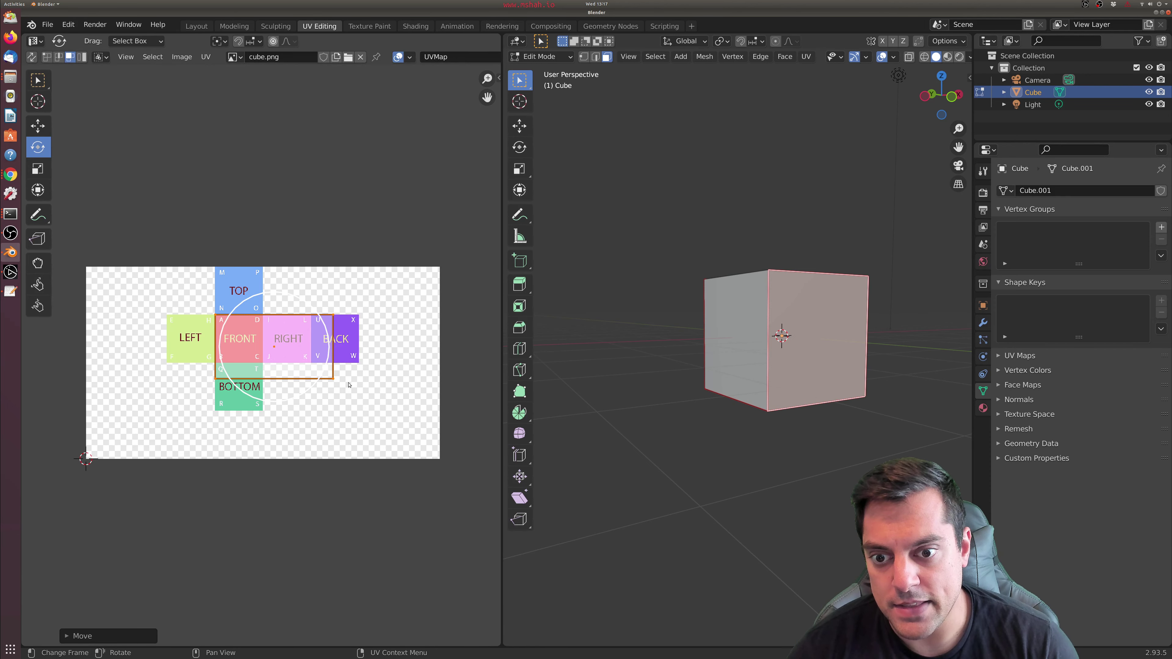
{"action": "left_click", "coordinate": [348, 385]}
{"action": "key", "text": "g"}
{"action": "key", "text": "Escape"}
{"action": "key", "text": "s"}
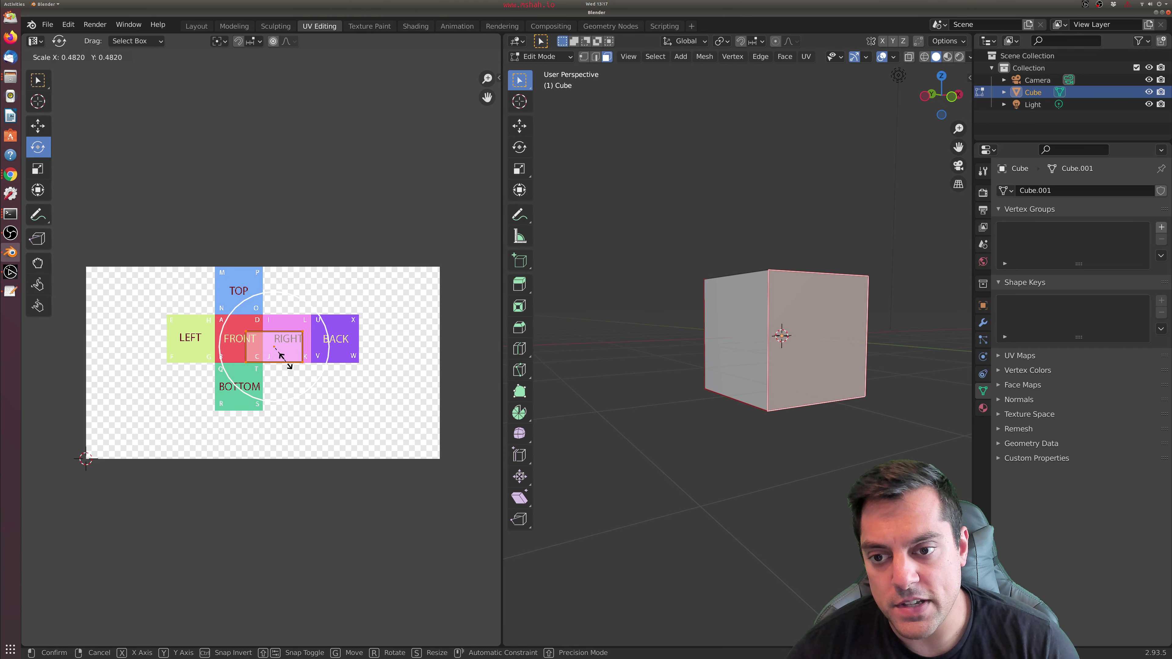
{"action": "left_click", "coordinate": [333, 374]}
Display the cube in wireframe and select all of its faces.
{"action": "left_click", "coordinate": [718, 267]}
{"action": "scroll", "coordinate": [718, 268], "scroll_direction": "down", "scroll_amount": 3}
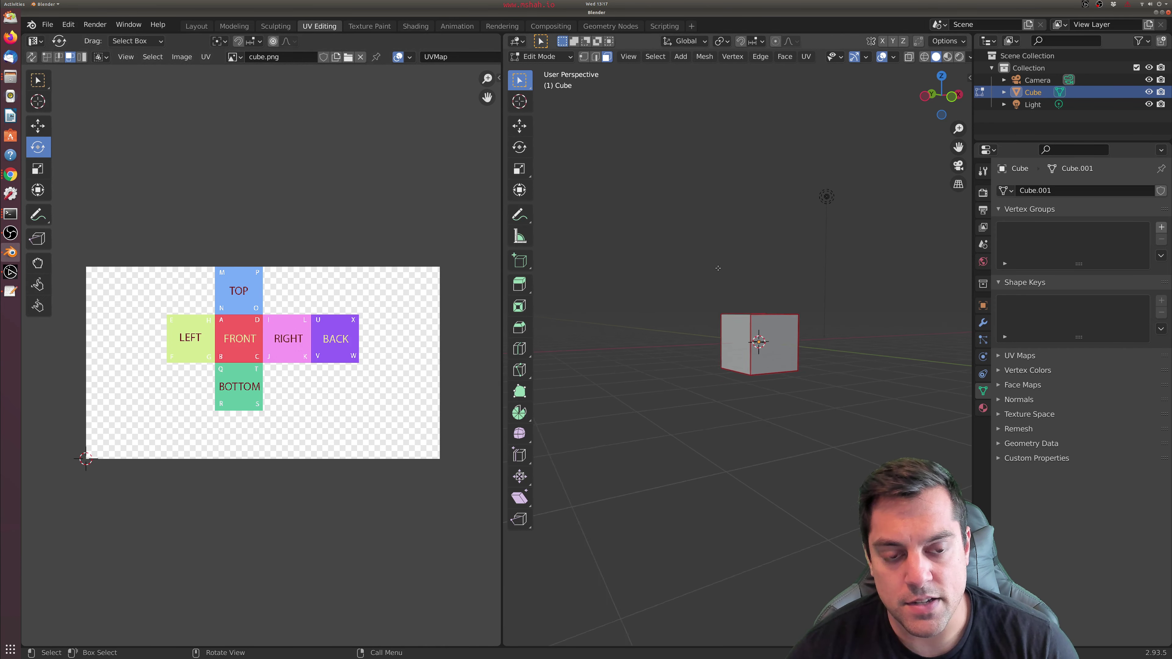
{"action": "scroll", "coordinate": [718, 268], "scroll_direction": "up", "scroll_amount": 1}
{"action": "key", "text": "alt+z"}
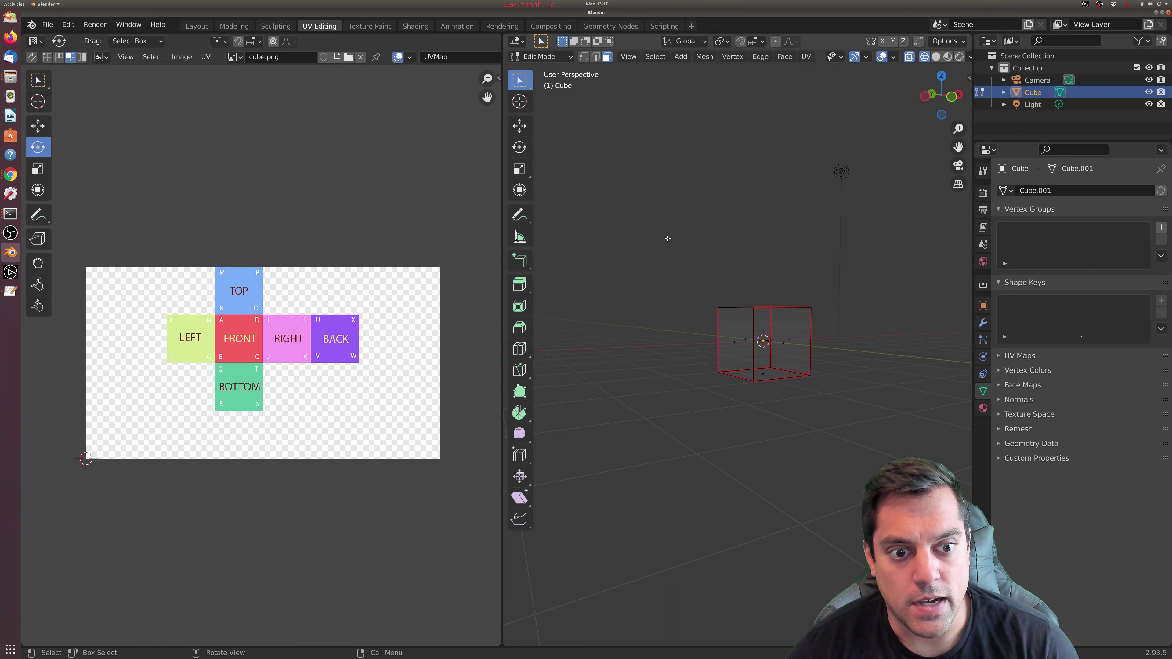
{"action": "key", "text": "a"}
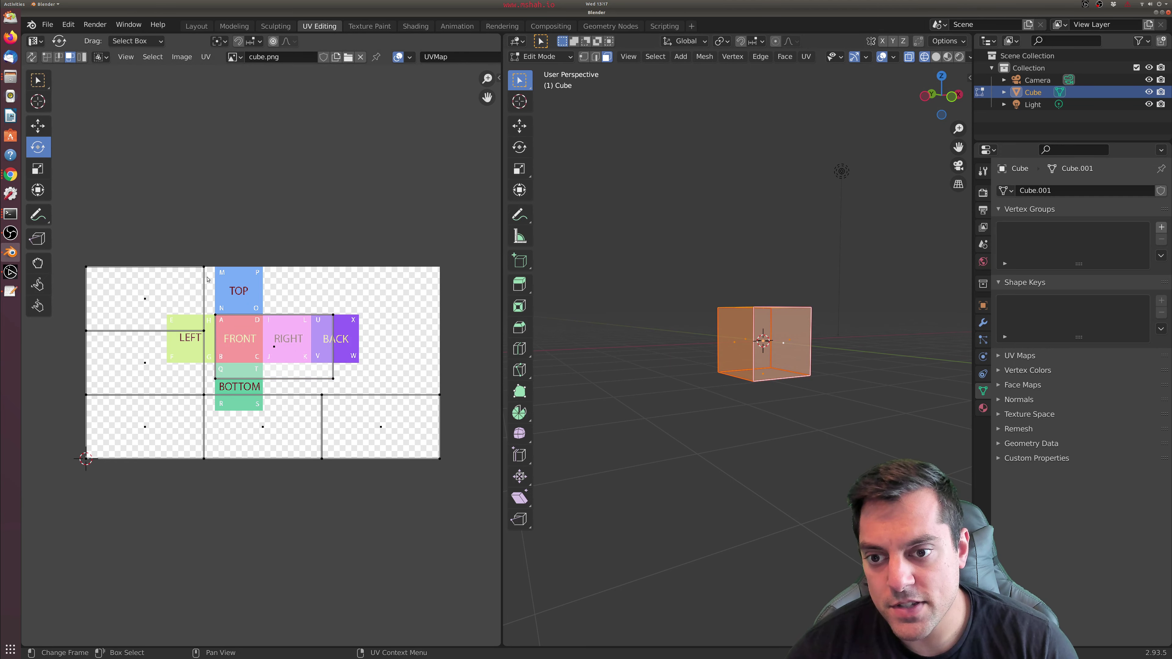
Select all the UV islands and scale them down together to about 0.45.
{"action": "scroll", "coordinate": [139, 244], "scroll_direction": "down", "scroll_amount": 1}
{"action": "left_click_drag", "start_coordinate": [81, 247], "coordinate": [463, 502]}
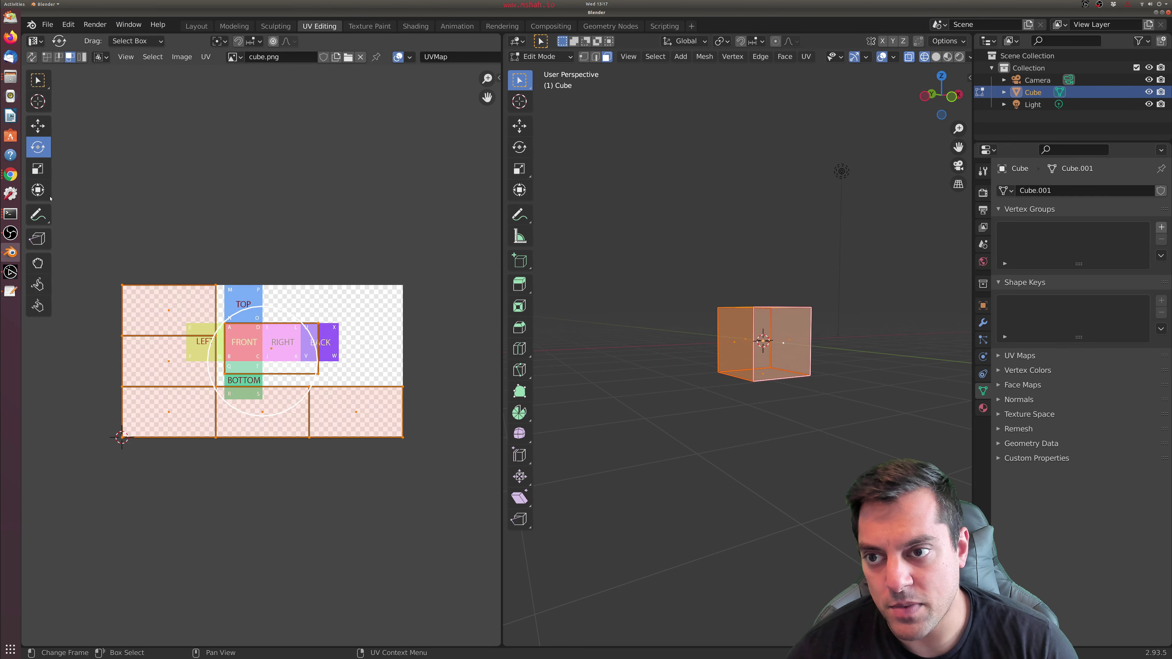
{"action": "key", "text": "s"}
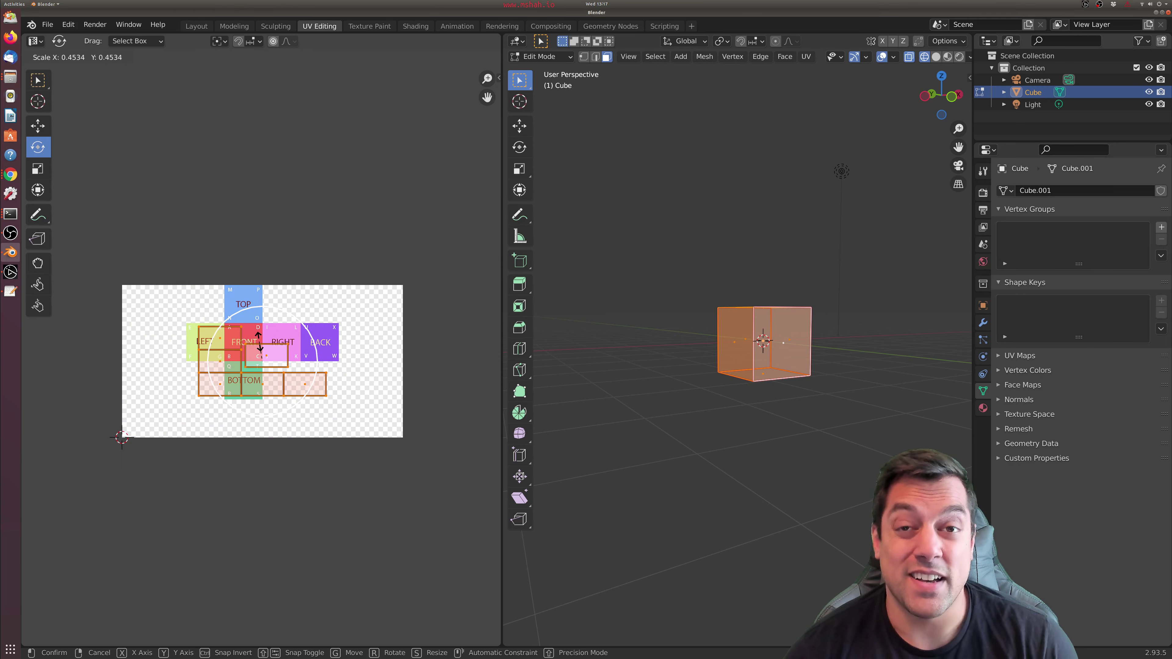
{"action": "left_click", "coordinate": [259, 342]}
{"action": "key", "text": "Home"}
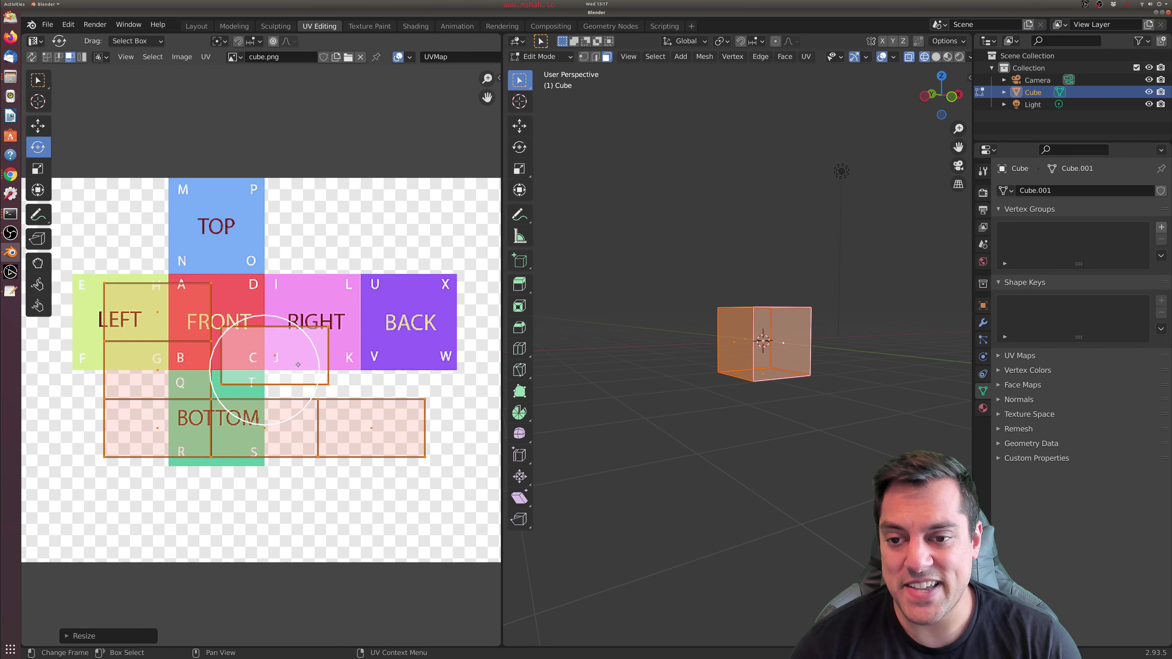
Slightly enlarge all the UV islands and move them together until the front island's upper-left corner meets corner A of the FRONT tile.
{"action": "key", "text": "alt+a"}
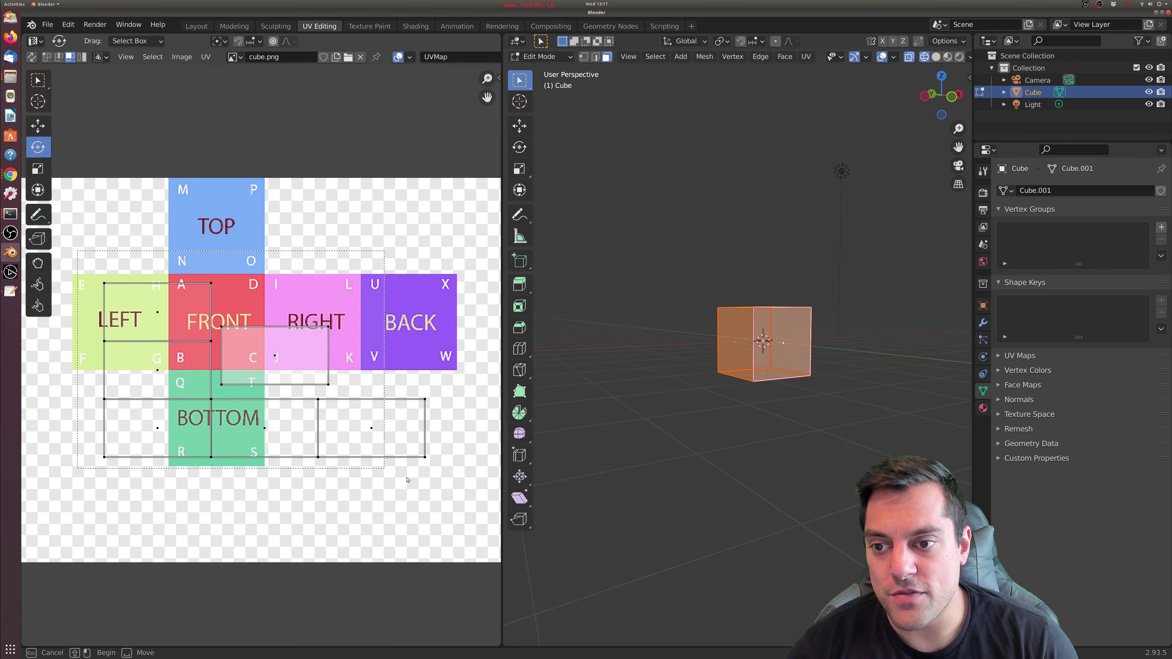
{"action": "key", "text": "a"}
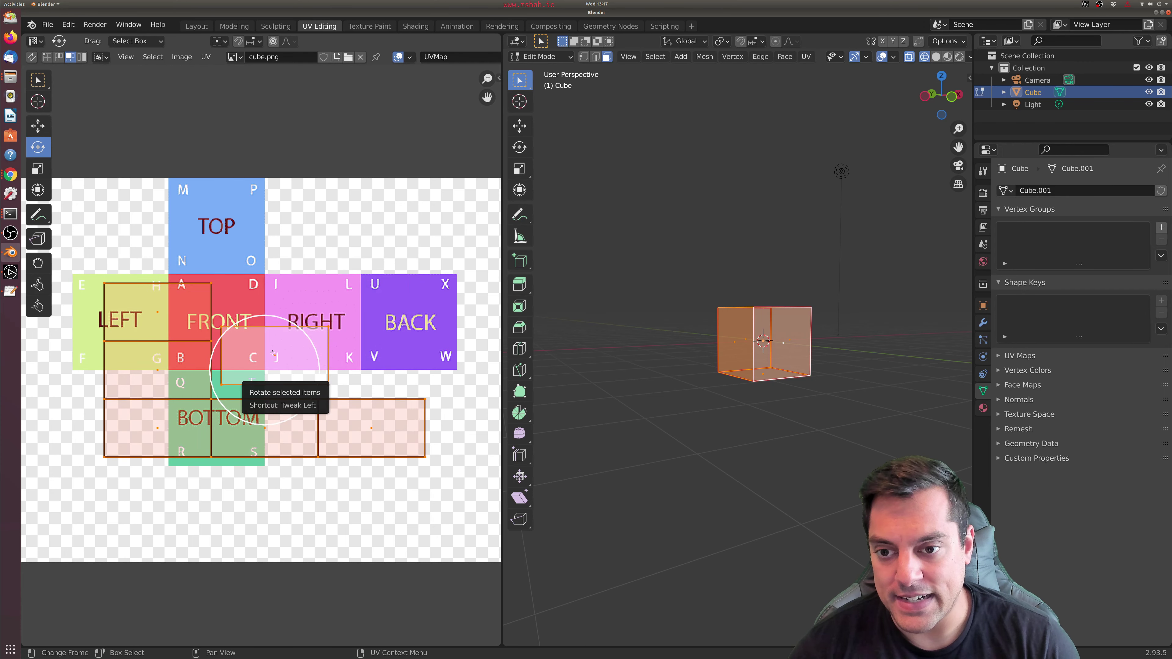
{"action": "key", "text": "space"}
{"action": "key", "text": "space"}
{"action": "key", "text": "space"}
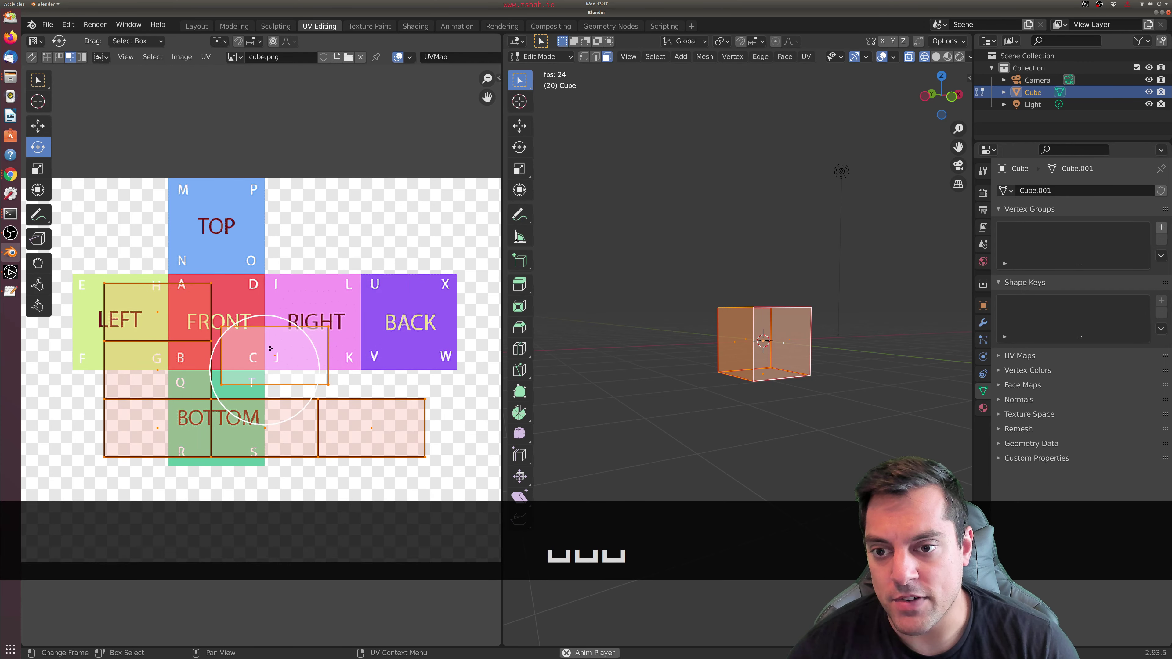
{"action": "key", "text": "s"}
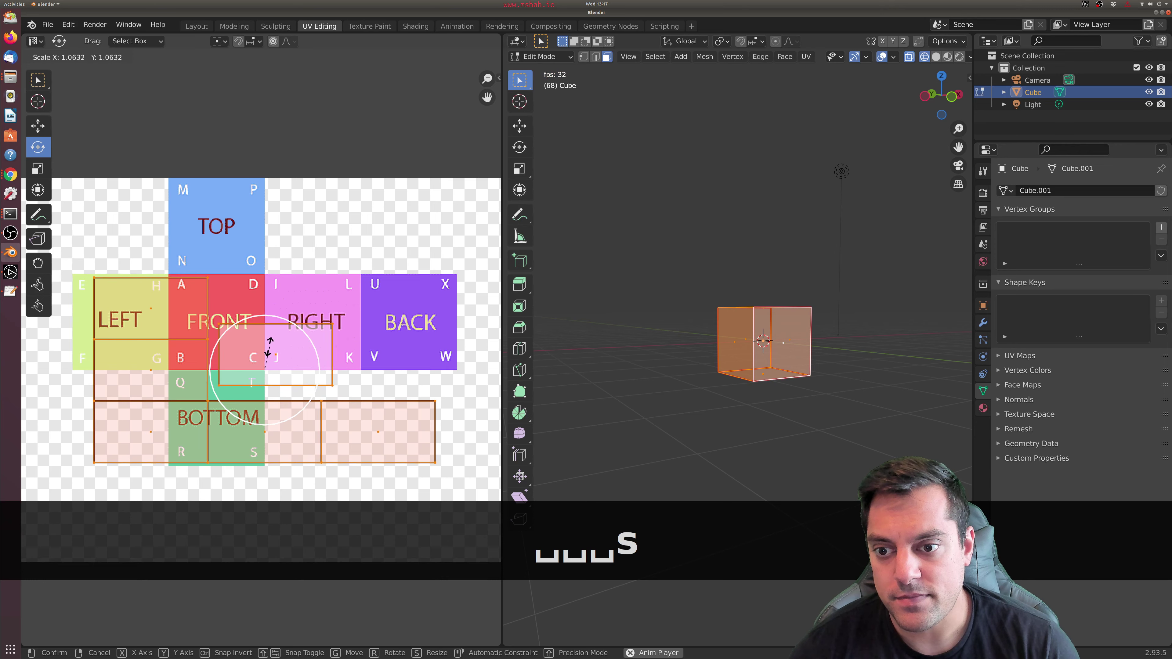
{"action": "left_click", "coordinate": [265, 347]}
{"action": "key", "text": "g"}
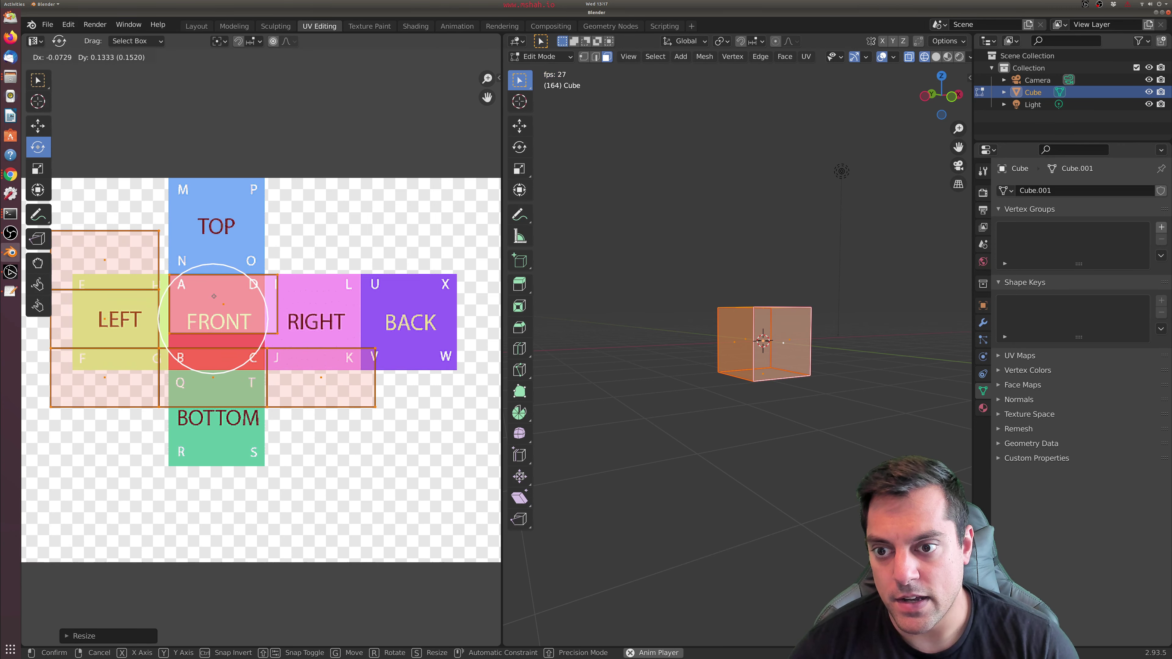
{"action": "left_click", "coordinate": [213, 296]}
Select the island over the FRONT tile and display the cube in material preview, looking at its front face.
{"action": "left_click", "coordinate": [290, 302]}
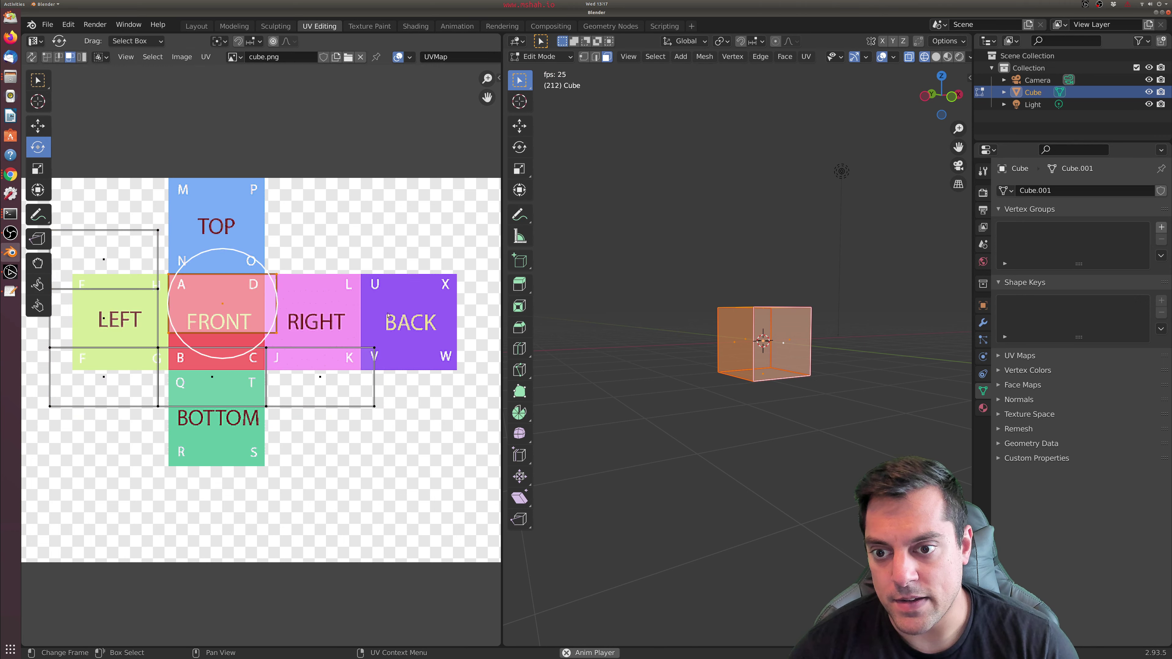
{"action": "left_click", "coordinate": [937, 57]}
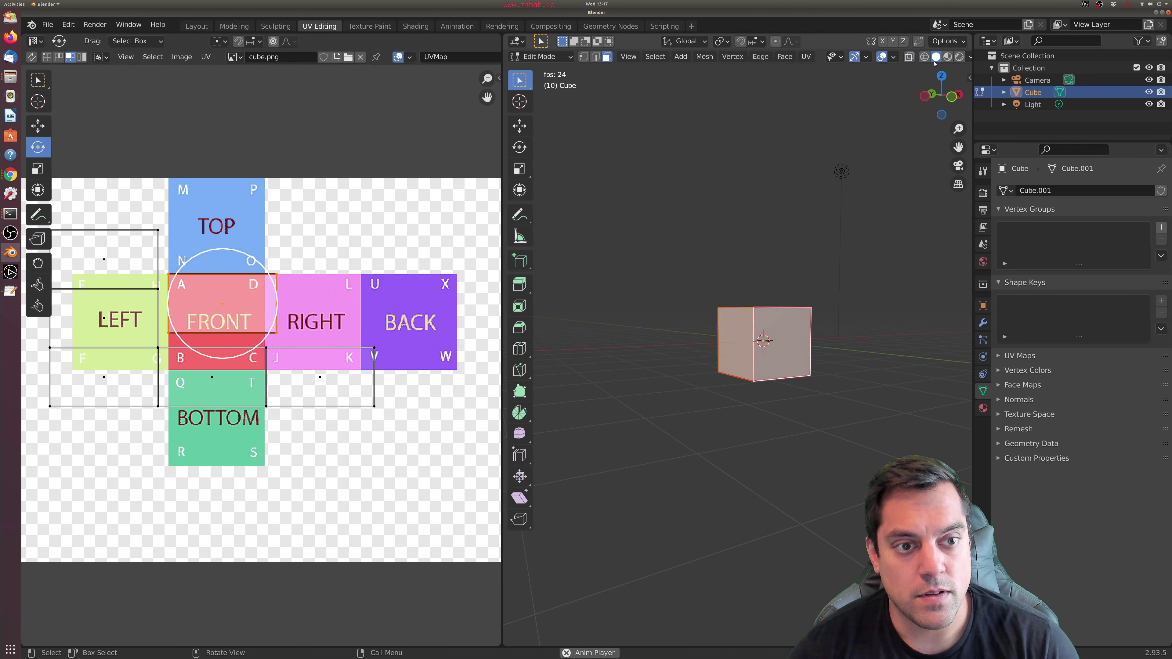
{"action": "left_click", "coordinate": [947, 57]}
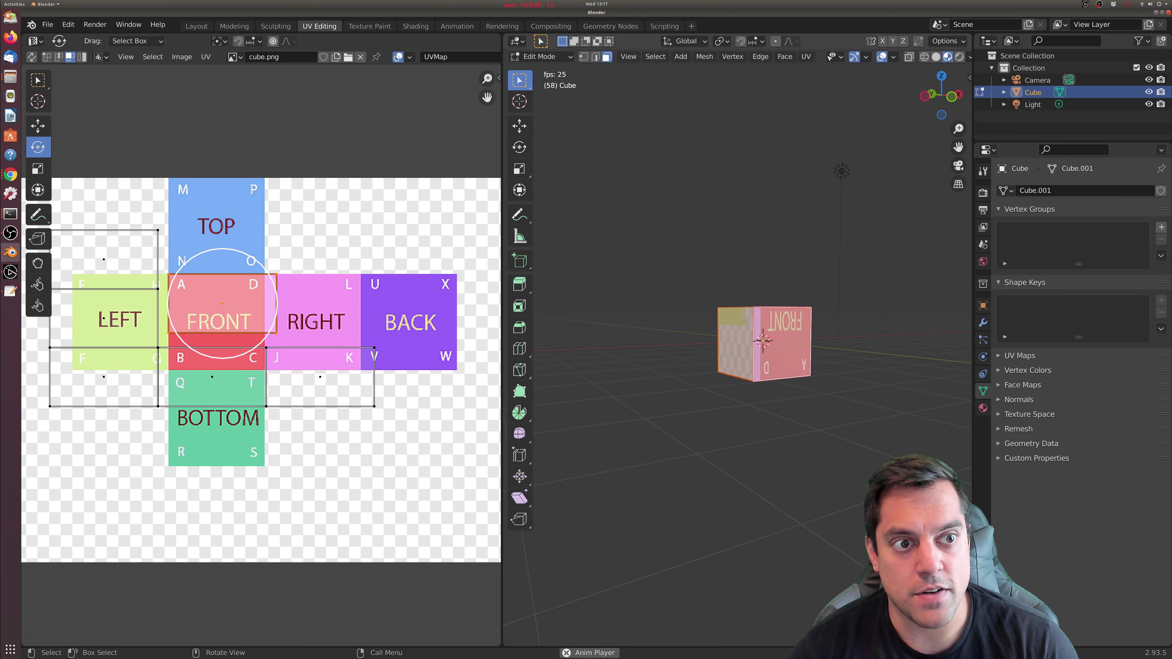
{"action": "middle_click_drag", "start_coordinate": [811, 277], "coordinate": [826, 324]}
{"action": "scroll", "coordinate": [833, 359], "scroll_direction": "up", "scroll_amount": 2}
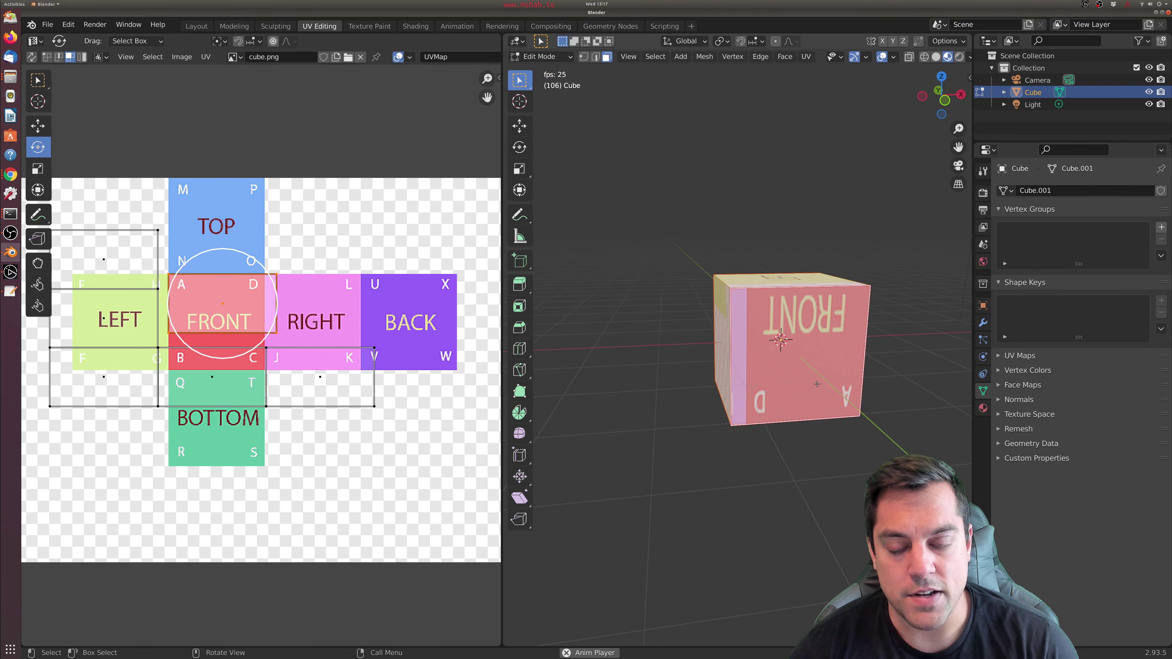
{"action": "middle_click_drag", "start_coordinate": [804, 432], "coordinate": [790, 434]}
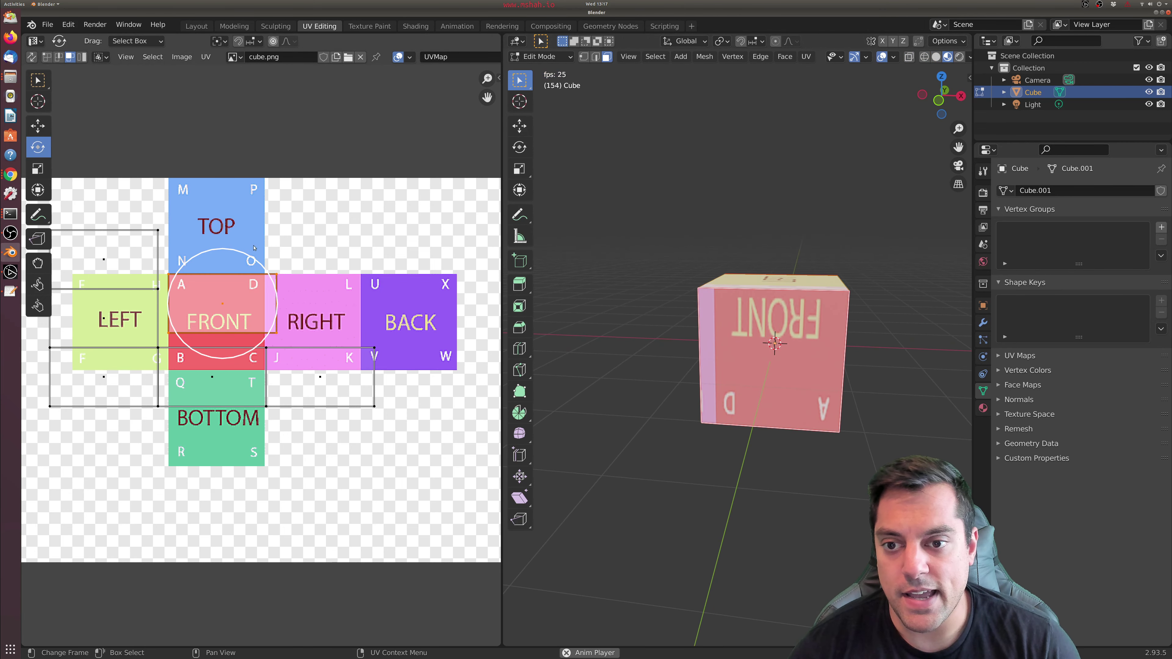
Rotate the front face's UV island by 180° and deselect it.
{"action": "left_click", "coordinate": [283, 310]}
{"action": "left_click", "coordinate": [243, 290]}
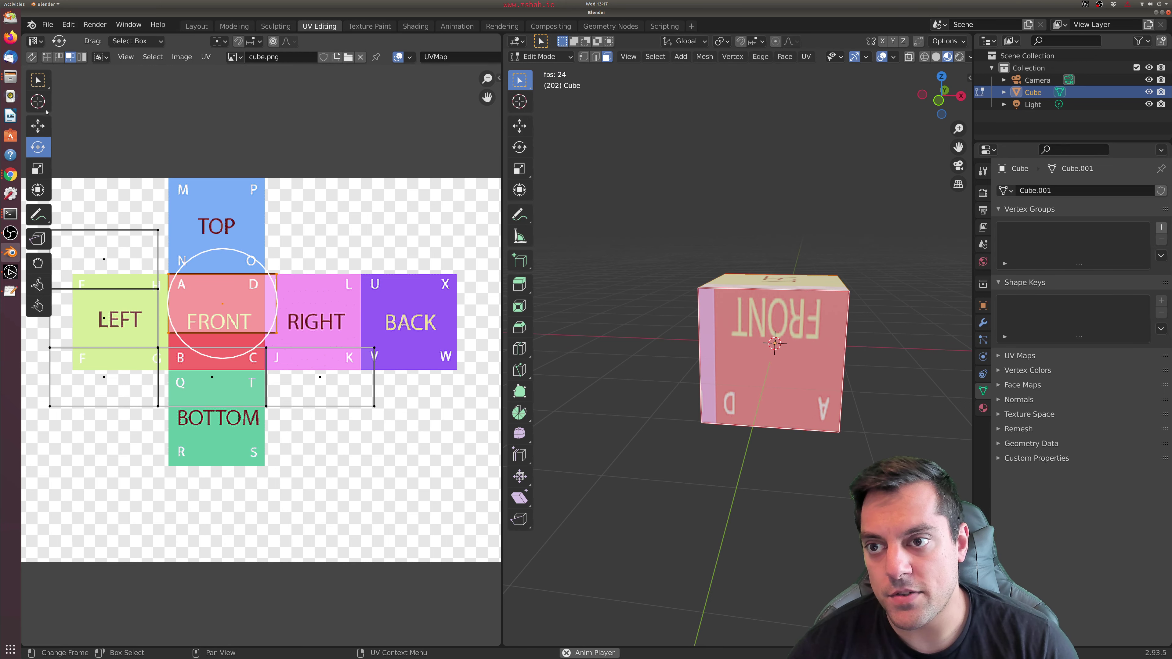
{"action": "key", "text": "r"}
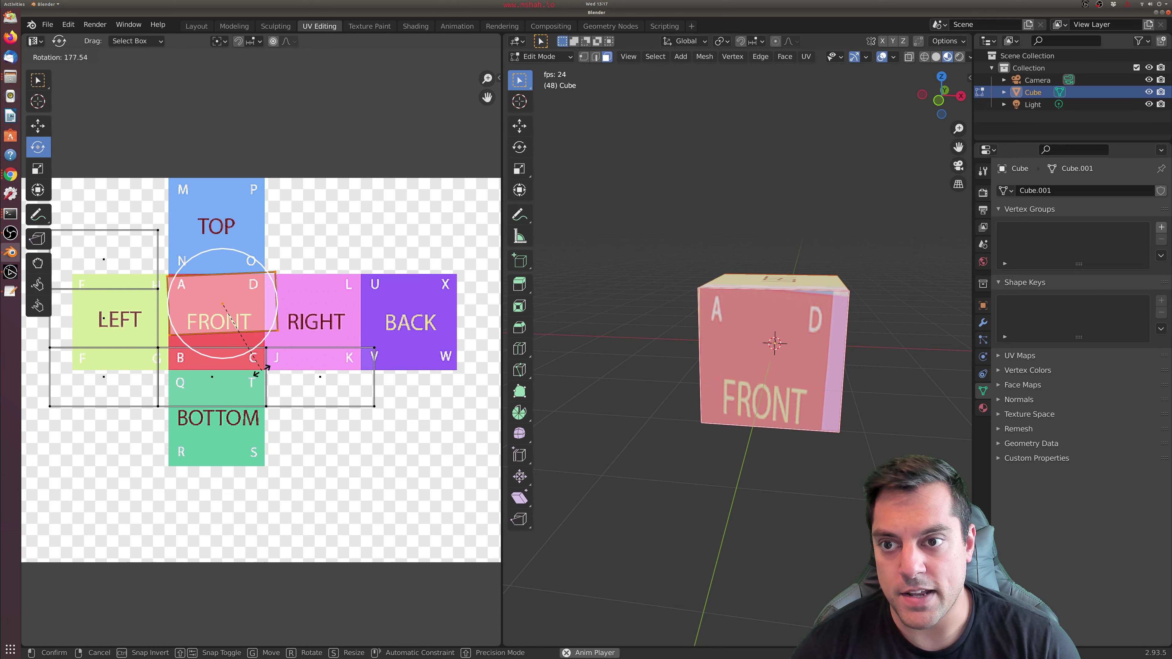
{"action": "type", "text": "180"}
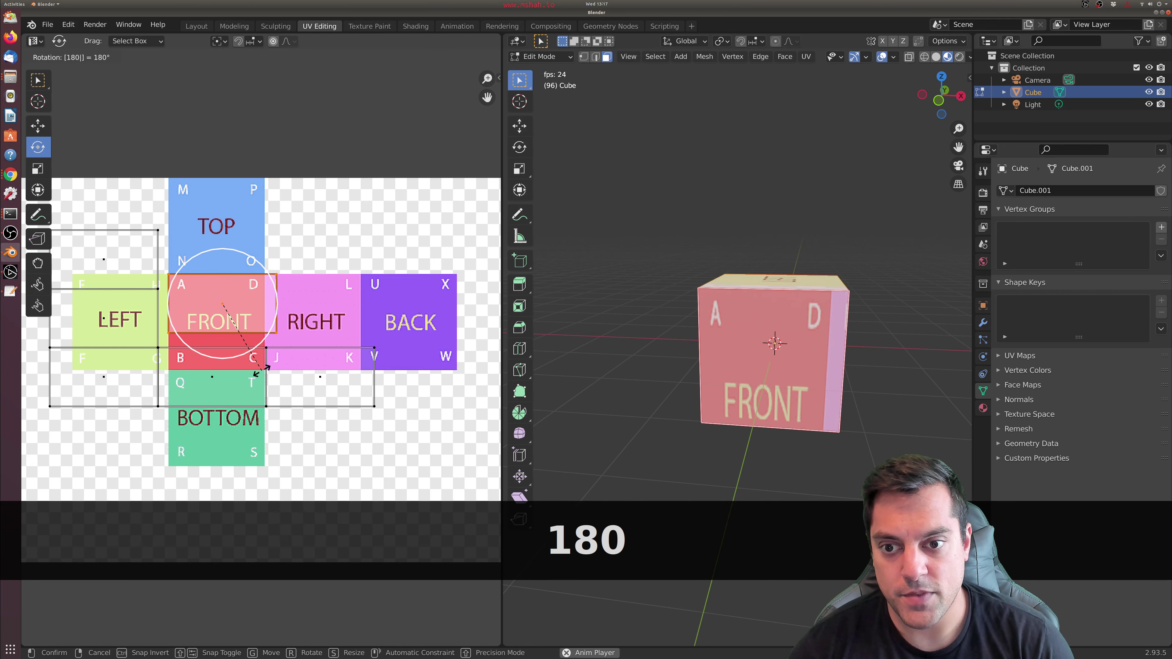
{"action": "left_click", "coordinate": [261, 370]}
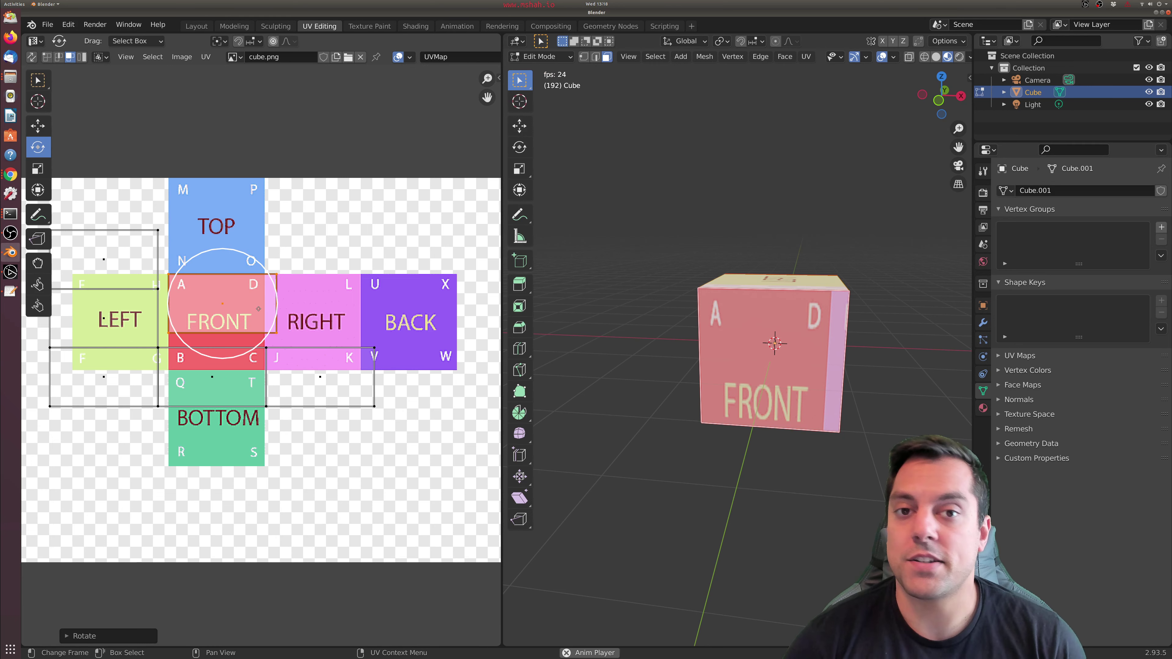
{"action": "left_click", "coordinate": [314, 231]}
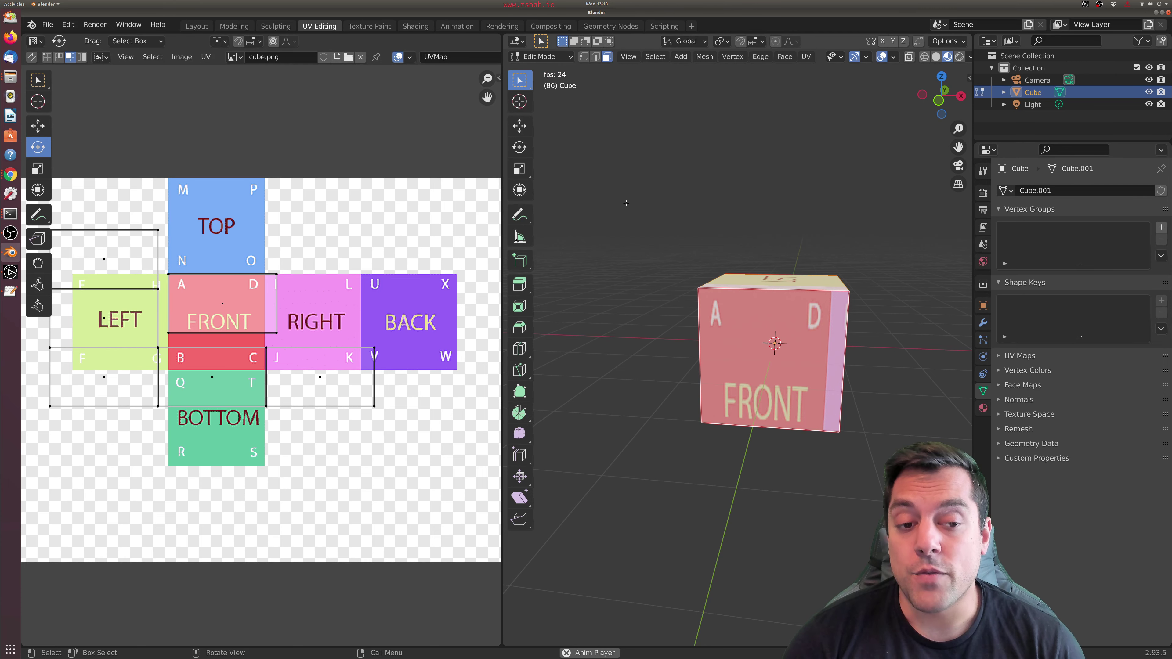
Select the cube's visible faces and unwrap them with Cube Projection.
{"action": "left_click", "coordinate": [618, 229]}
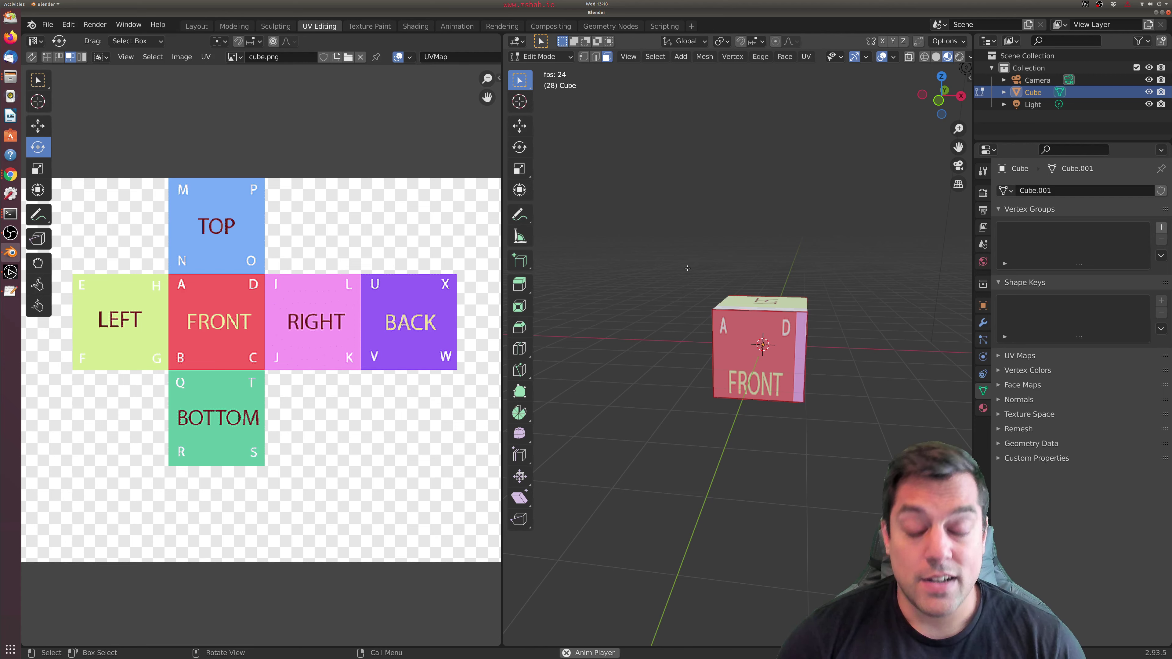
{"action": "left_click_drag", "start_coordinate": [684, 259], "coordinate": [863, 443]}
{"action": "left_click", "coordinate": [205, 56]}
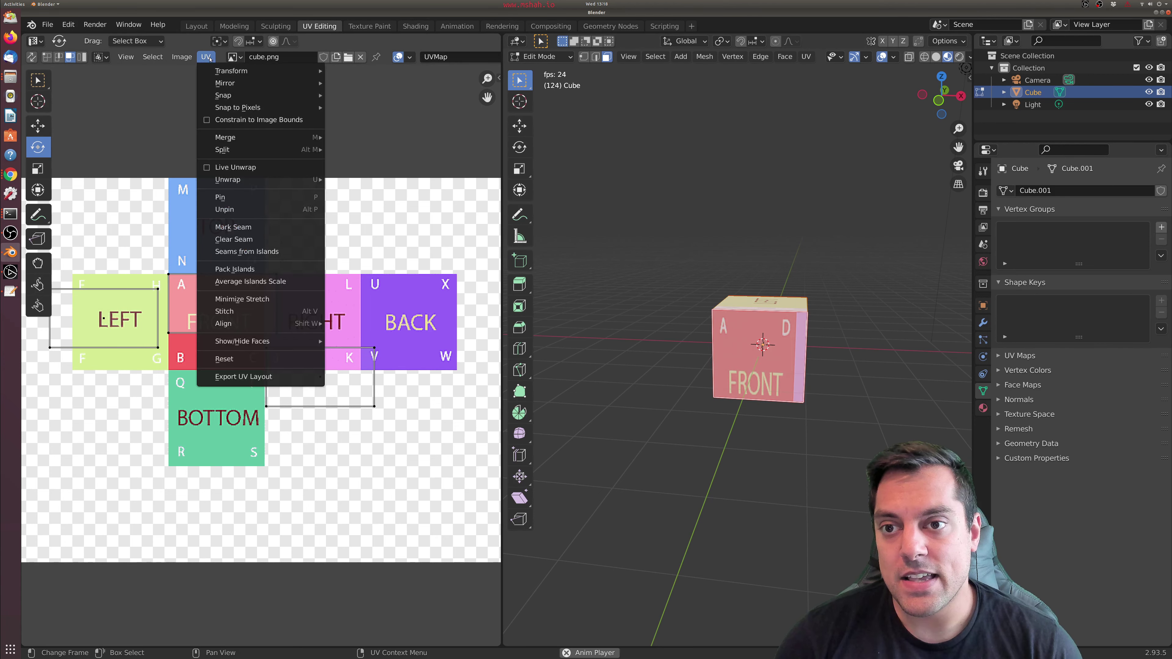
{"action": "mouse_move", "coordinate": [276, 179]}
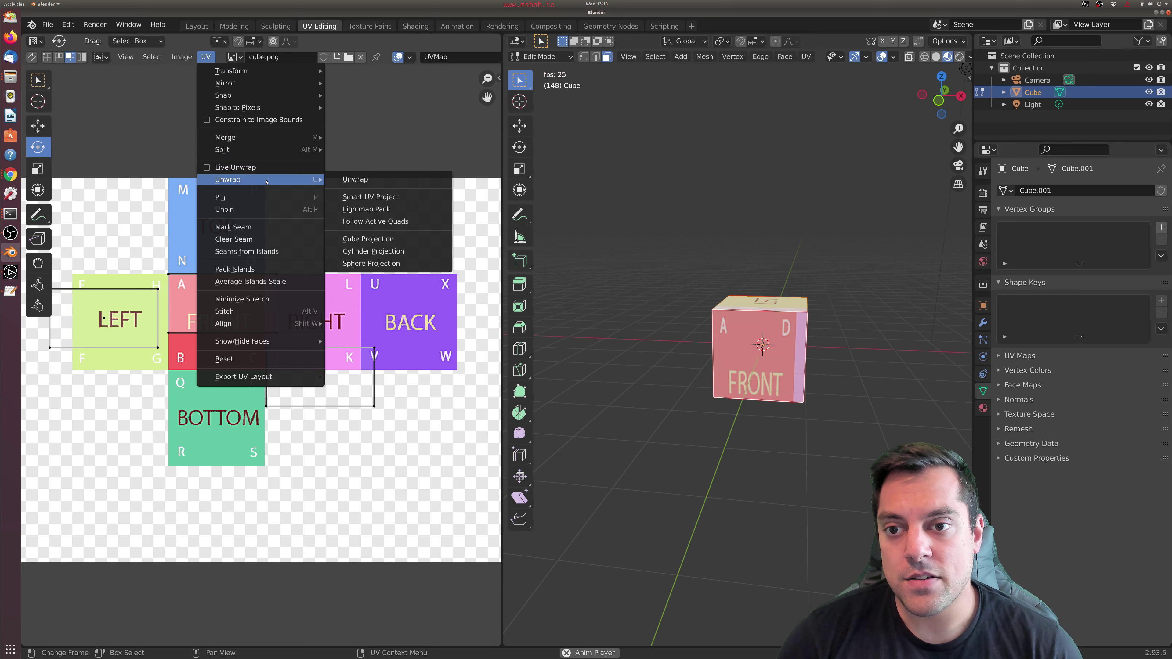
{"action": "left_click", "coordinate": [375, 240]}
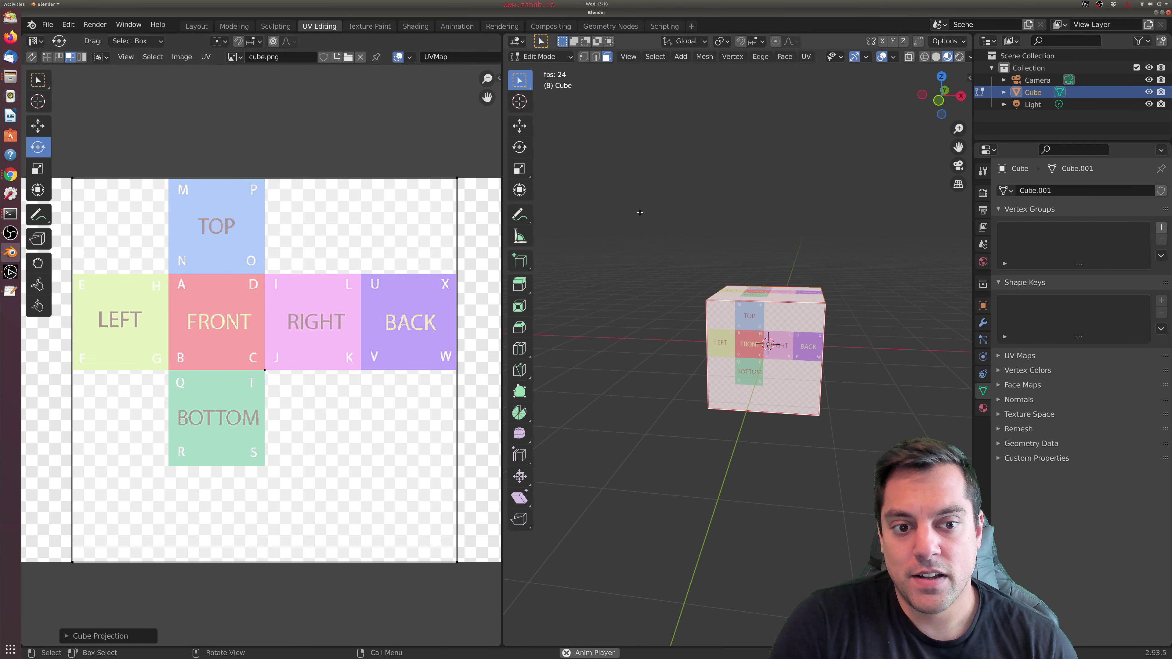
Select all the cube's faces in wireframe, unwrap them with Sphere Projection, and clear the selection.
{"action": "left_click_drag", "start_coordinate": [616, 213], "coordinate": [902, 485]}
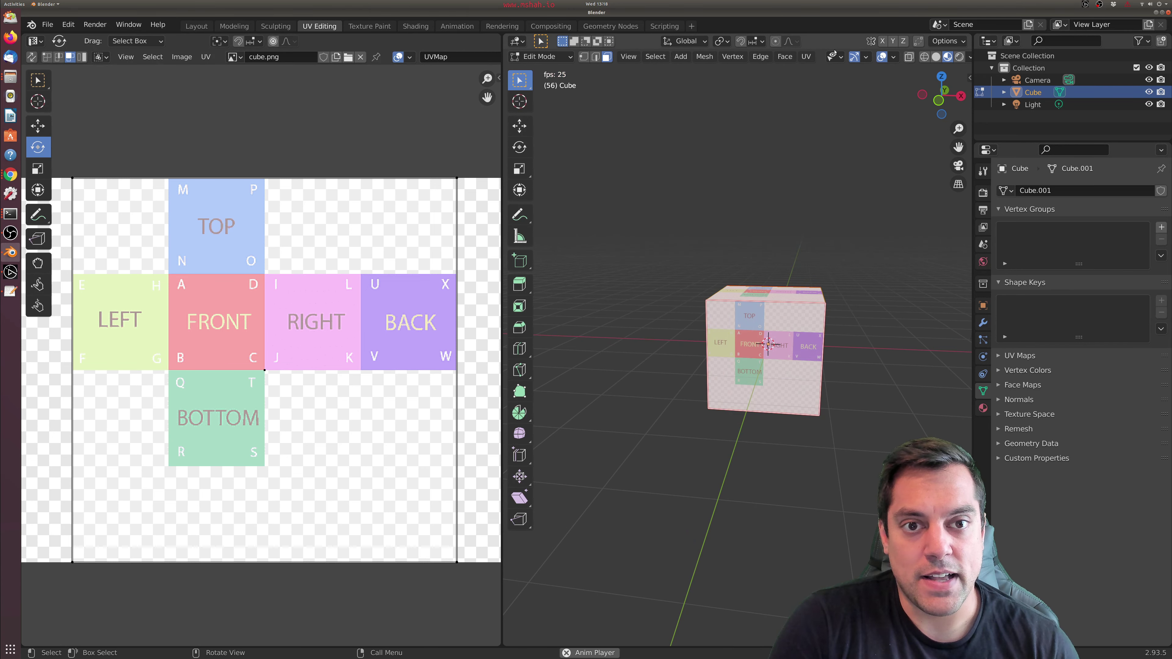
{"action": "left_click", "coordinate": [936, 56]}
{"action": "left_click_drag", "start_coordinate": [676, 239], "coordinate": [907, 493]}
{"action": "scroll", "coordinate": [261, 355], "scroll_direction": "down", "scroll_amount": 2}
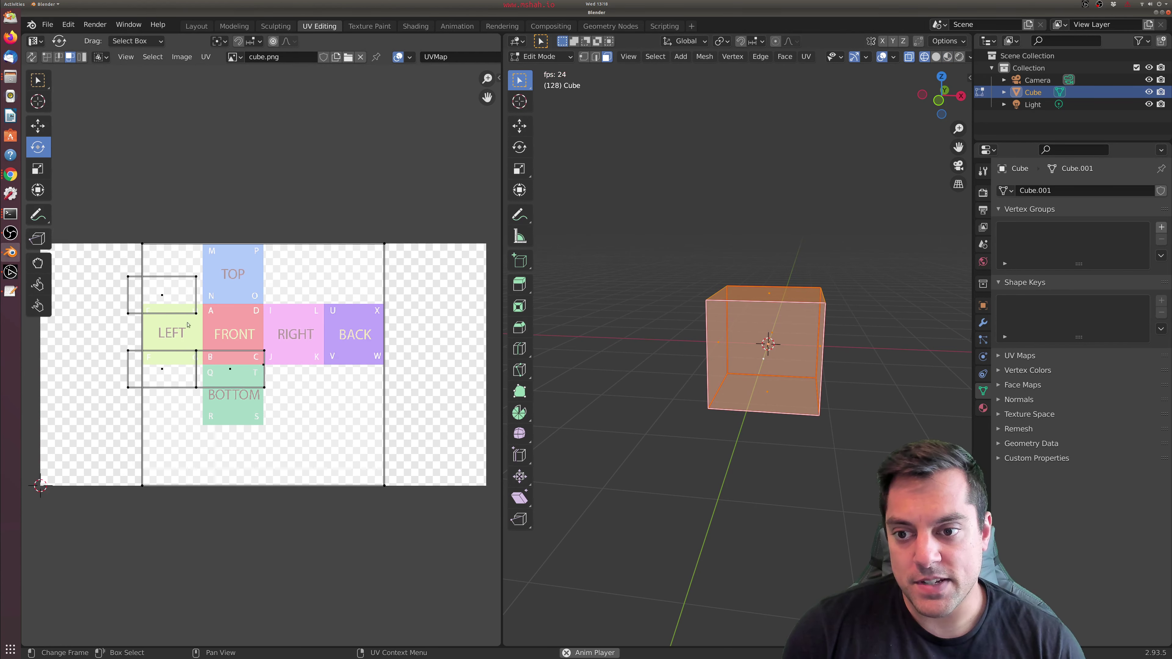
{"action": "left_click", "coordinate": [206, 57]}
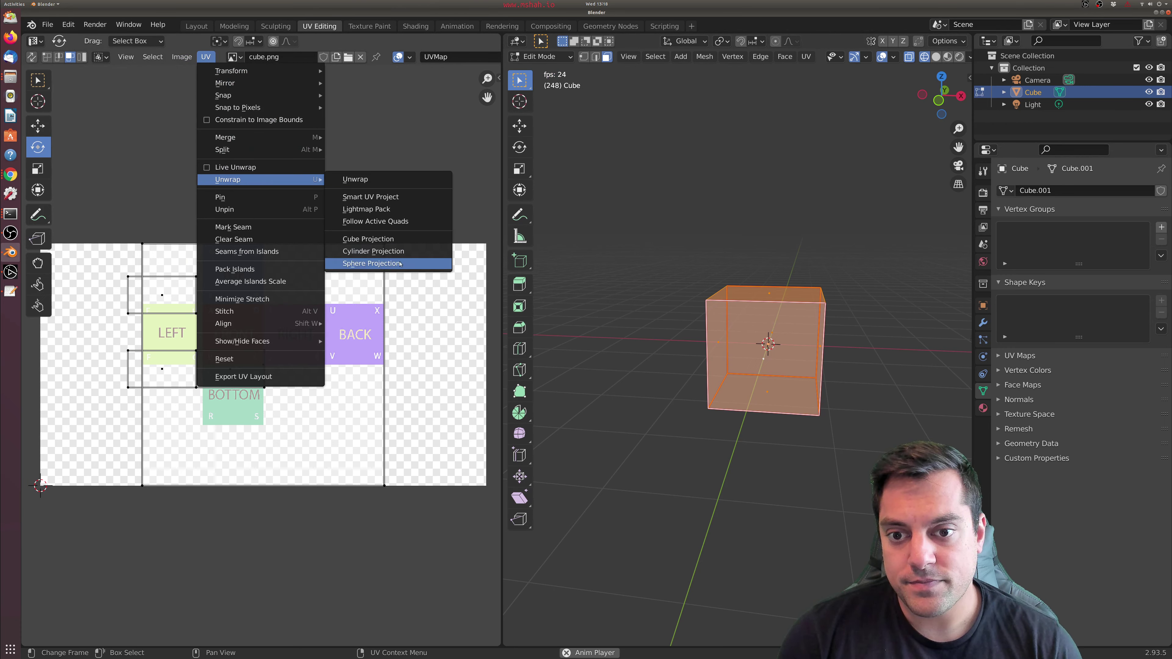
{"action": "left_click", "coordinate": [399, 265]}
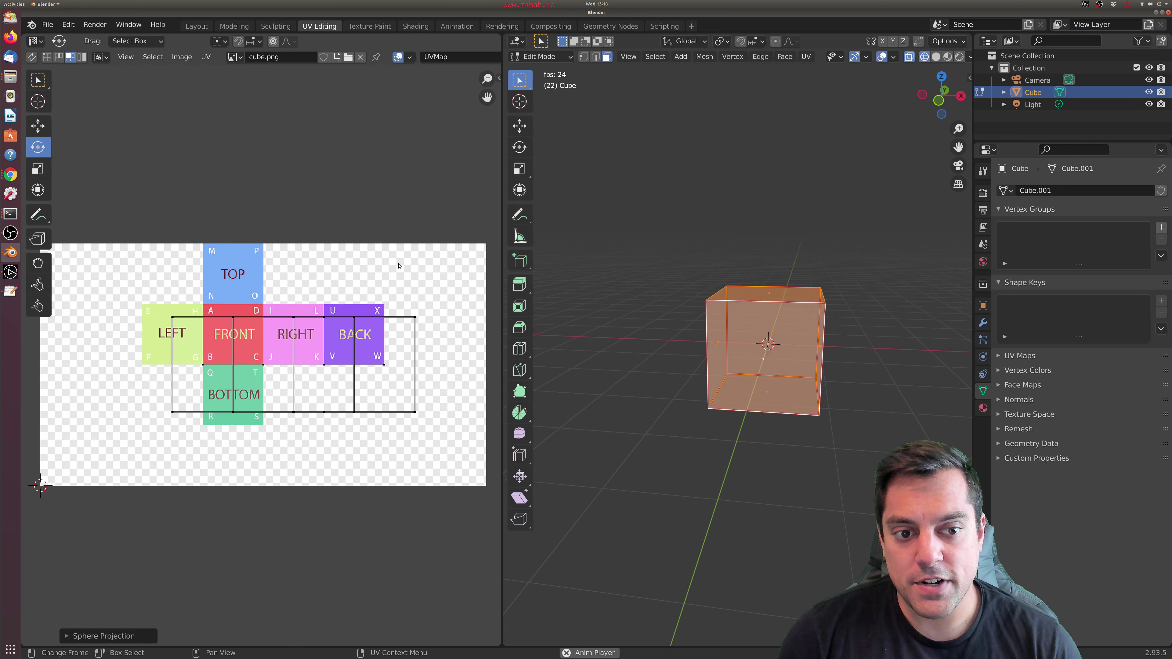
{"action": "left_click", "coordinate": [609, 294]}
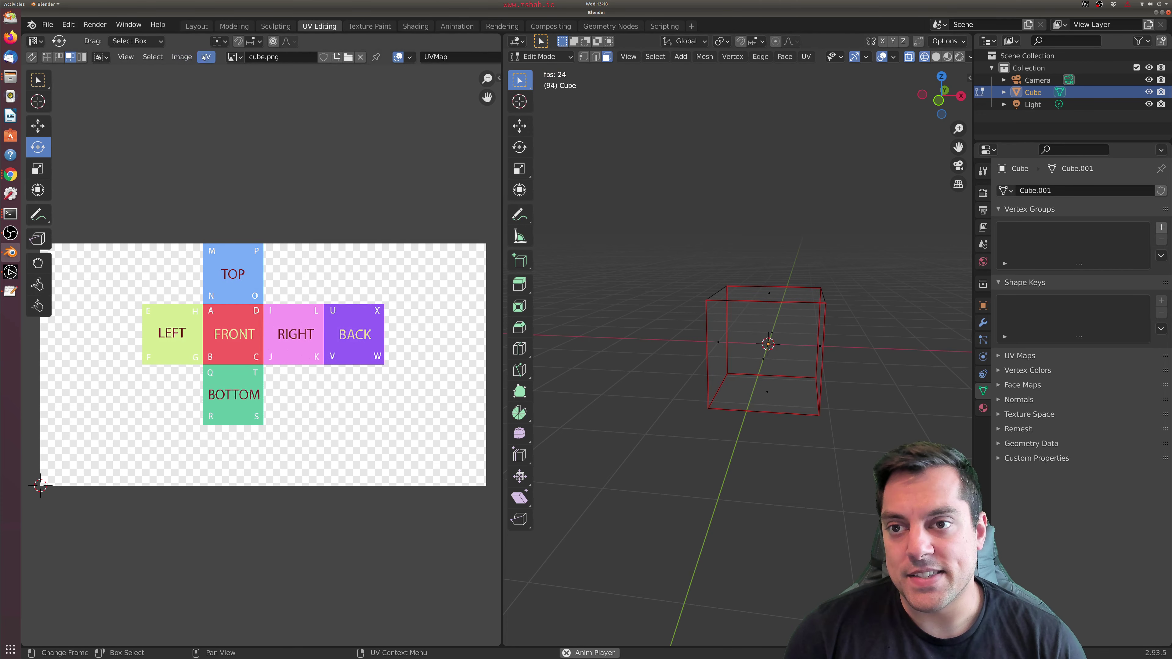
Select all the cube's faces, unwrap them using Smart UV Project with a 66° angle limit and zero island margin, and clear the selection.
{"action": "key", "text": "a"}
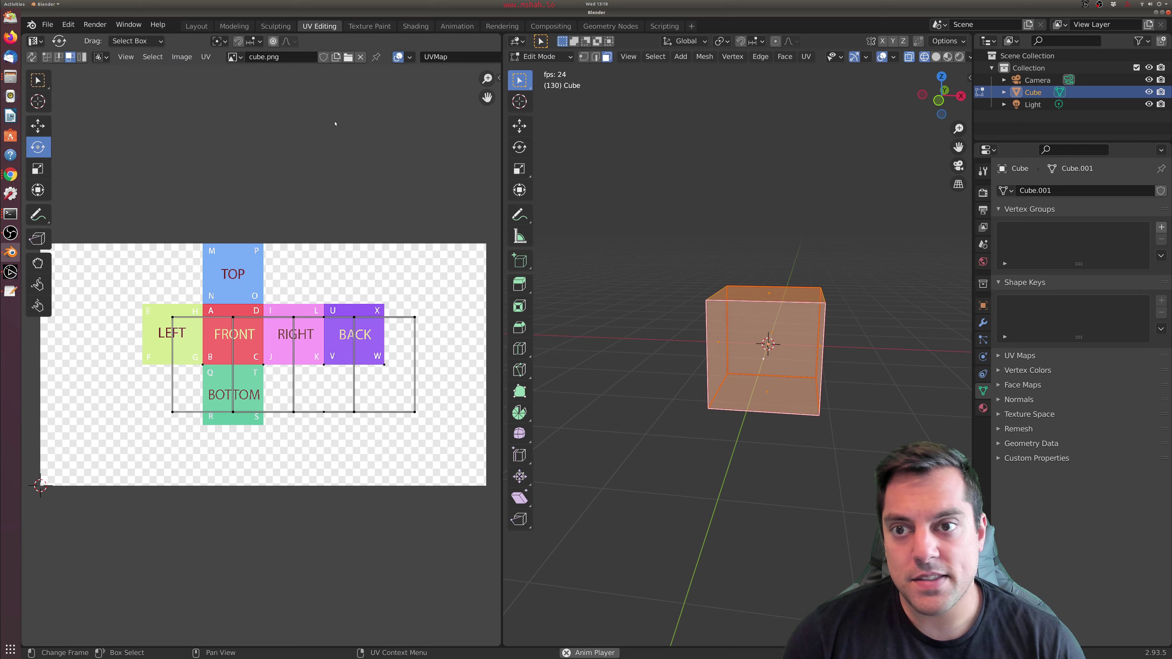
{"action": "left_click", "coordinate": [208, 57]}
{"action": "mouse_move", "coordinate": [286, 179]}
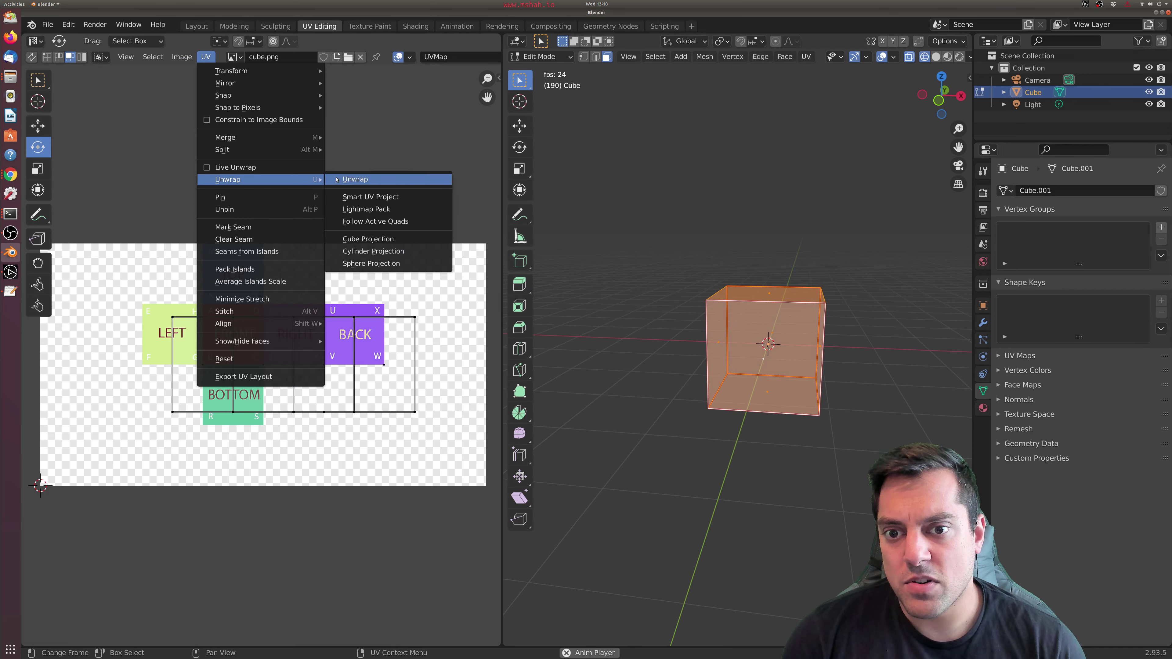
{"action": "left_click", "coordinate": [369, 196]}
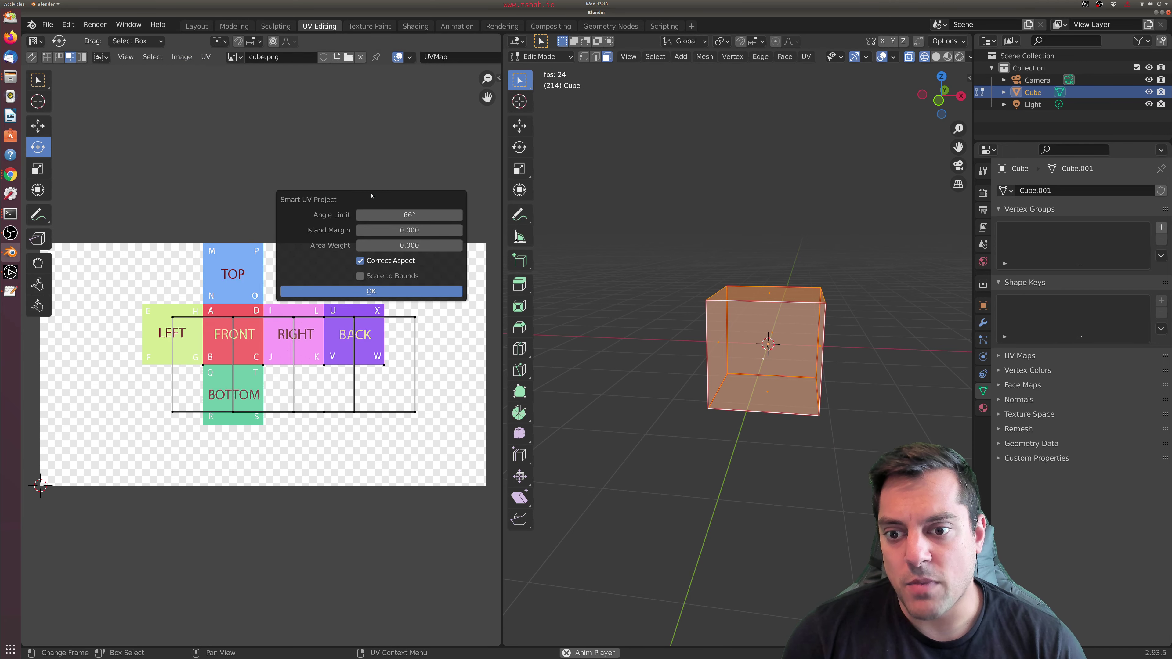
{"action": "left_click", "coordinate": [381, 289]}
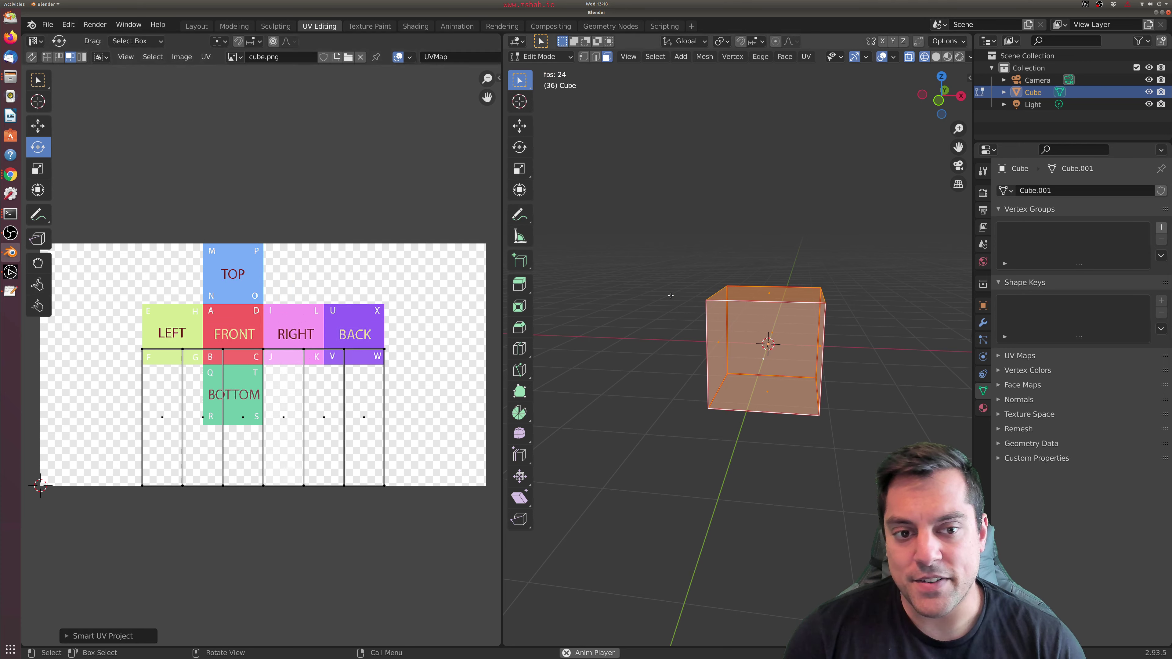
{"action": "key", "text": "alt+a"}
{"action": "left_click_drag", "start_coordinate": [668, 258], "coordinate": [890, 434]}
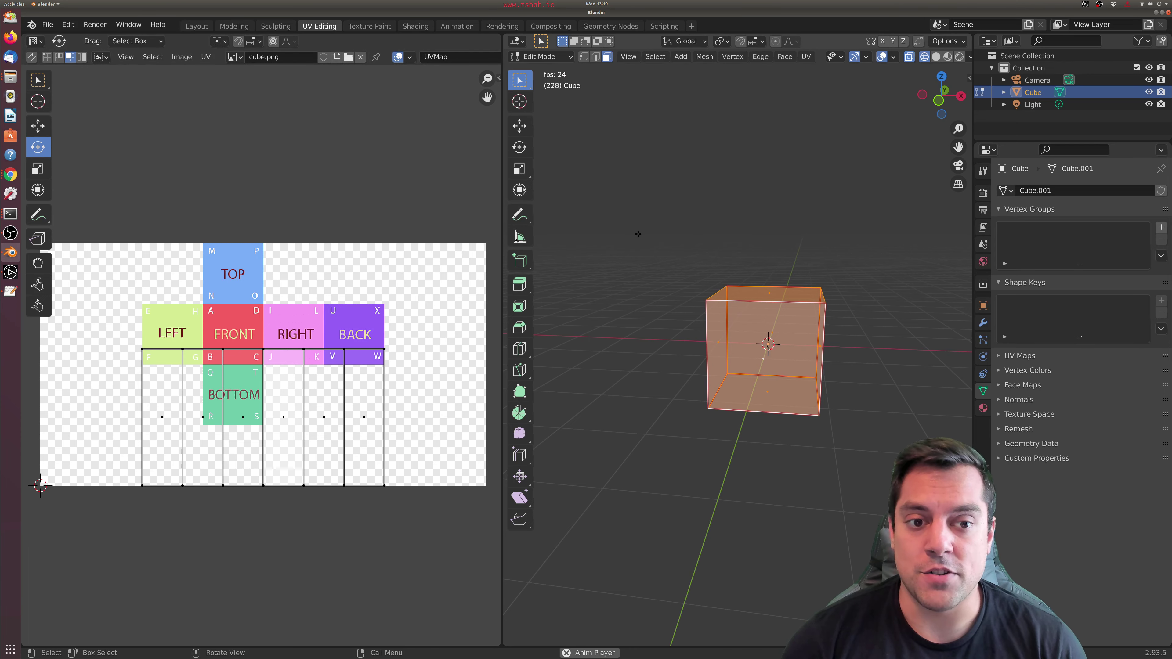
{"action": "left_click", "coordinate": [639, 258]}
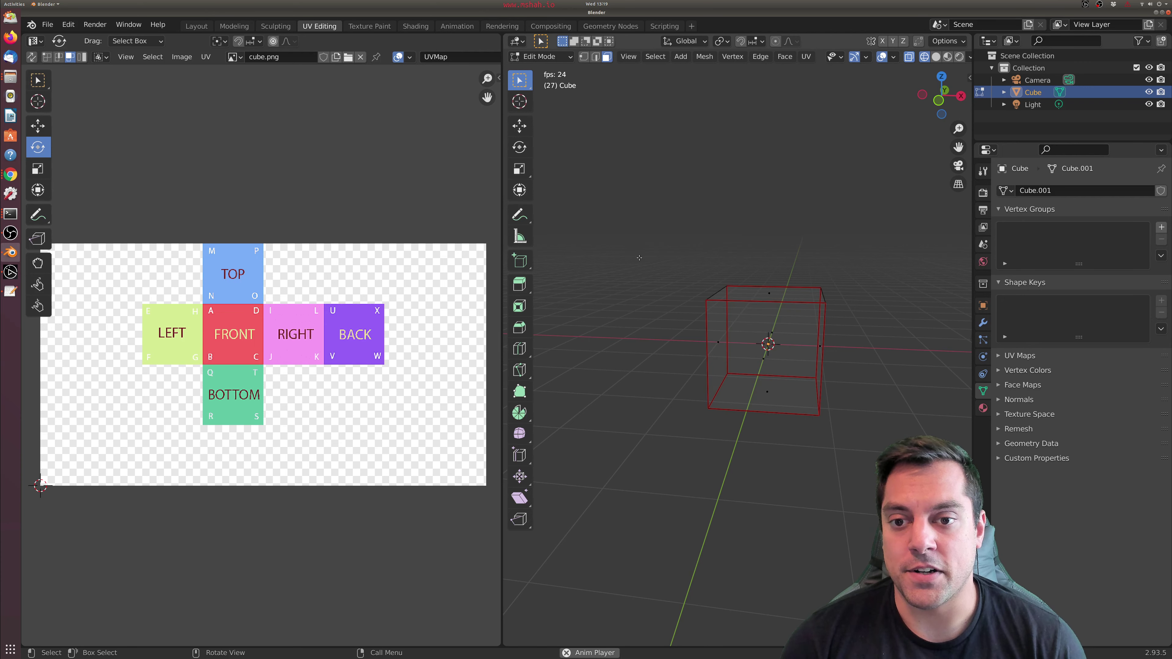